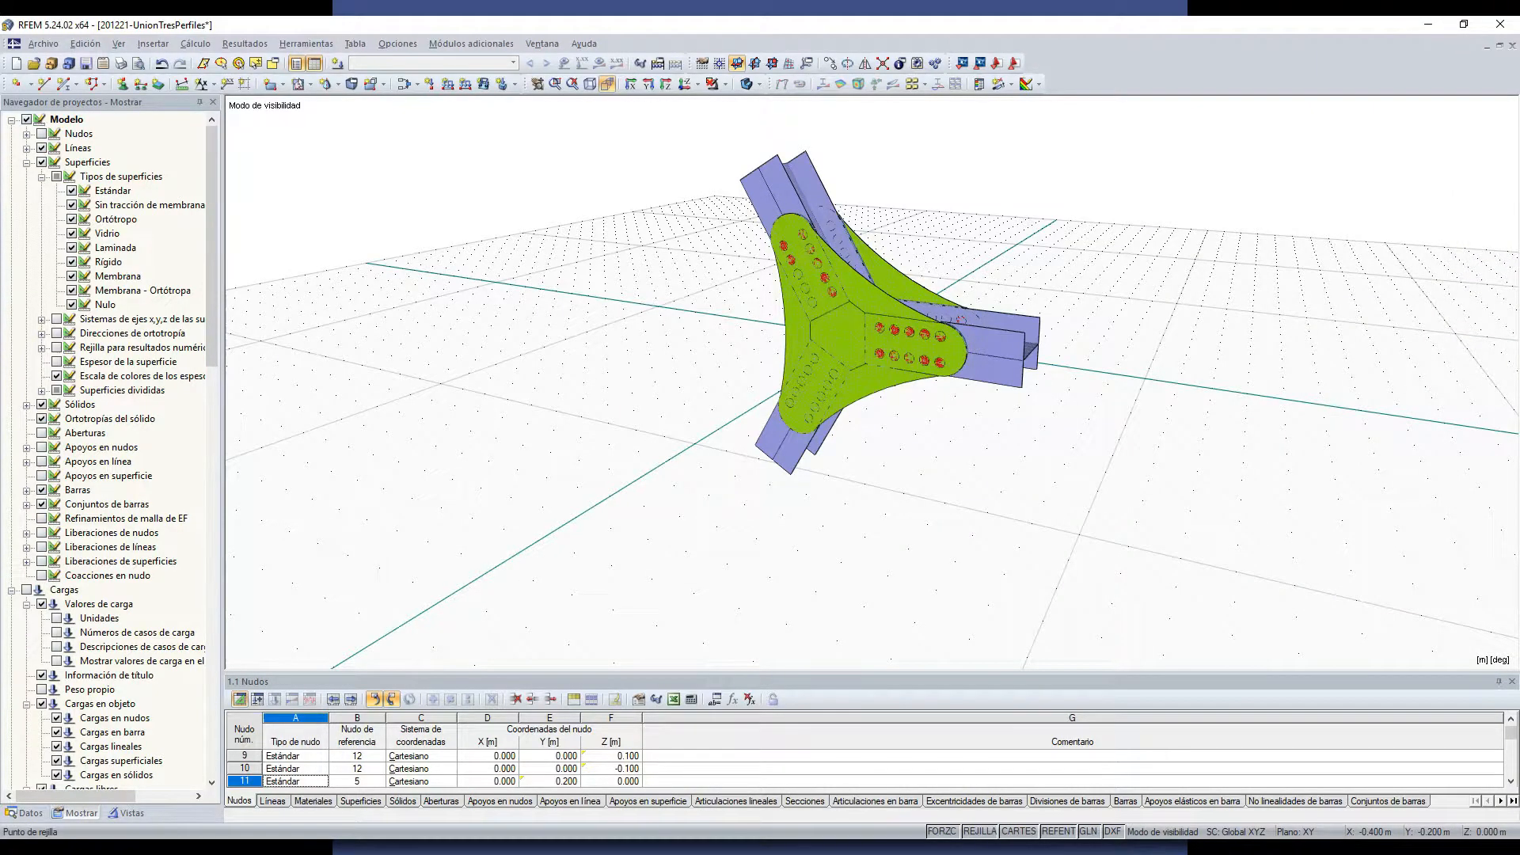
Step: Turn off the work plane grid around the three-profile connection model
middle_click_drag(890, 484, 791, 533, "ctrl")
left_click(979, 832)
middle_click_drag(910, 475, 1177, 435, "ctrl")
middle_click_drag(739, 498, 892, 534, "ctrl")
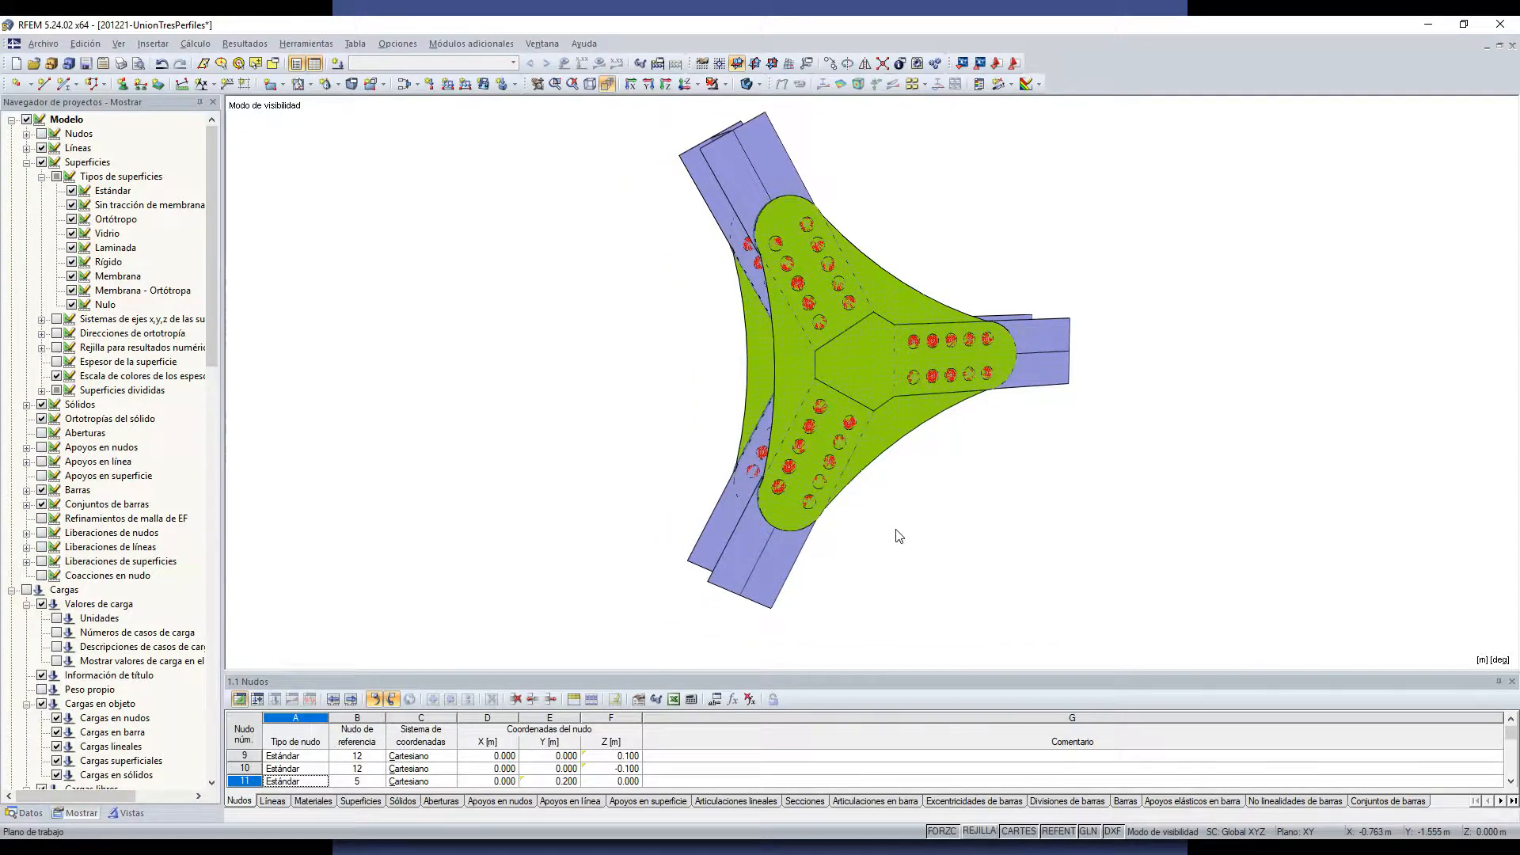
Step: Examine the green connection plates, bolt groups and three joined profiles from the front and from behind
middle_click_drag(935, 525, 499, 578, "ctrl")
middle_click_drag(1124, 441, 961, 411, "ctrl")
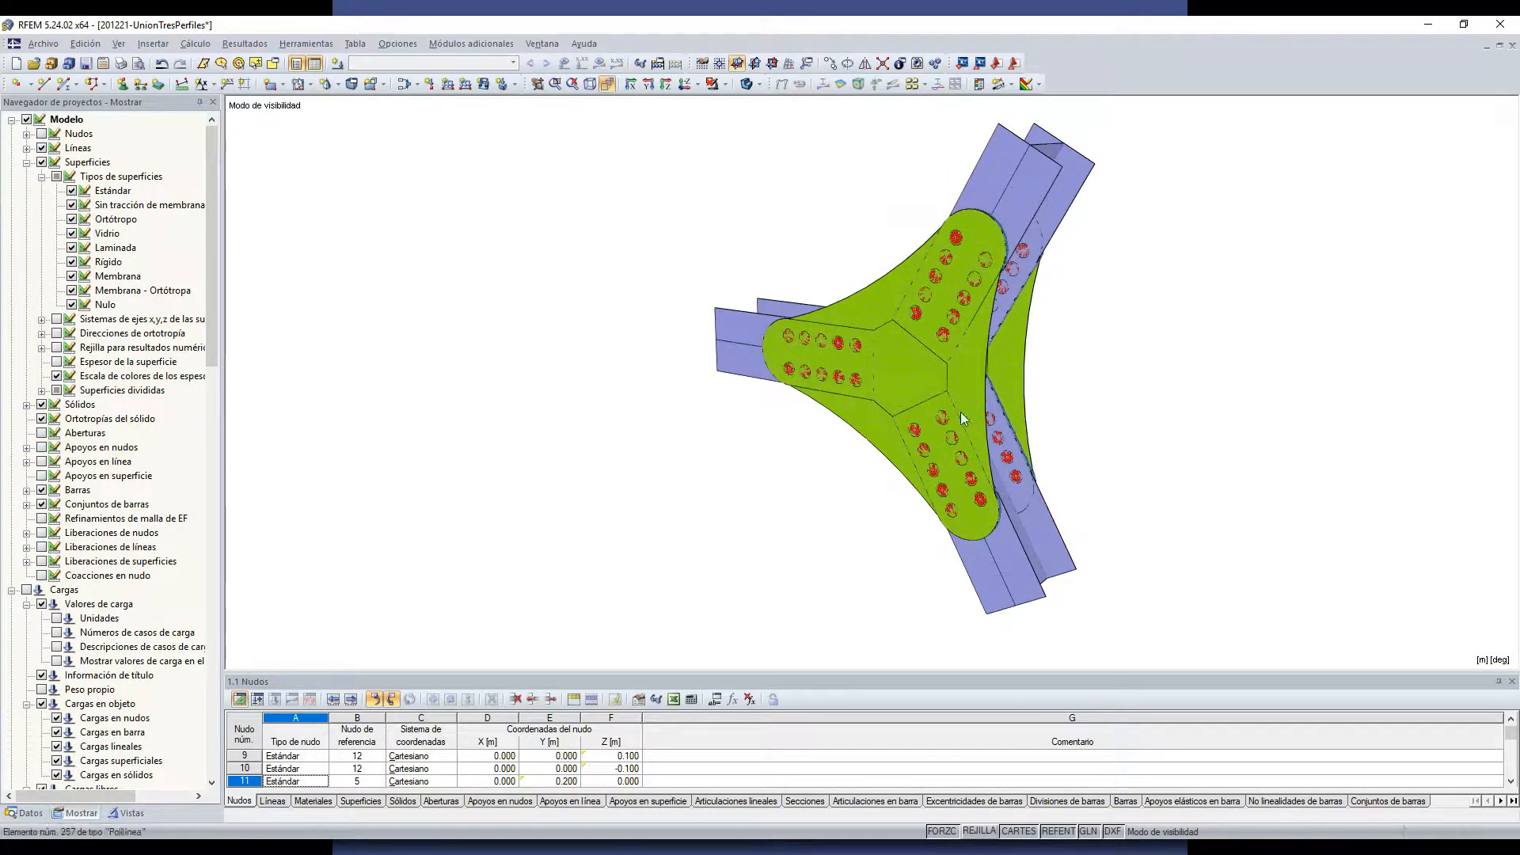
scroll(1121, 390, "up", 1)
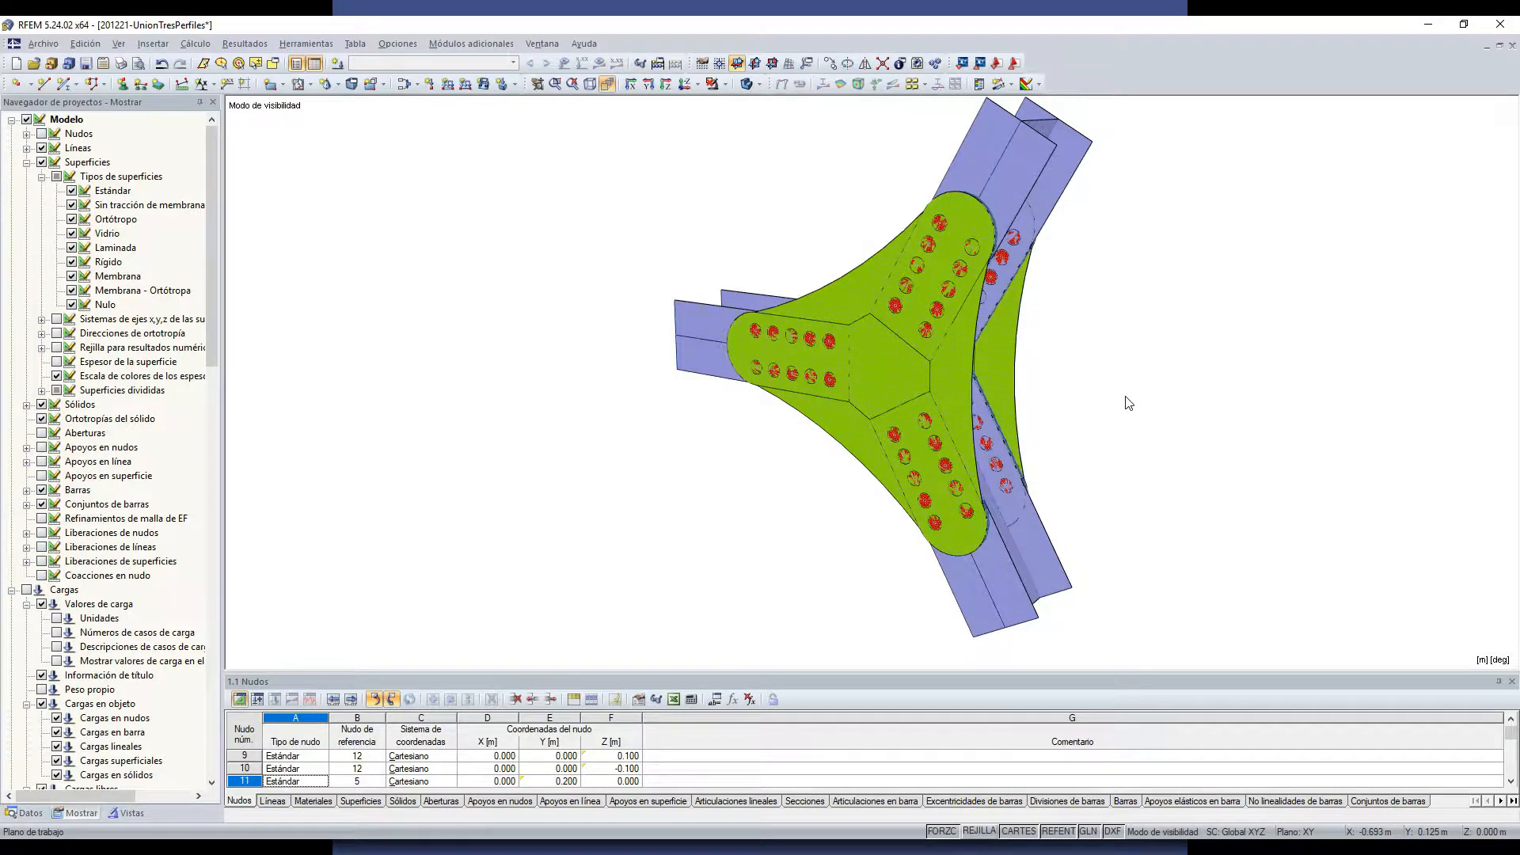
middle_click_drag(1066, 402, 1004, 470, "ctrl")
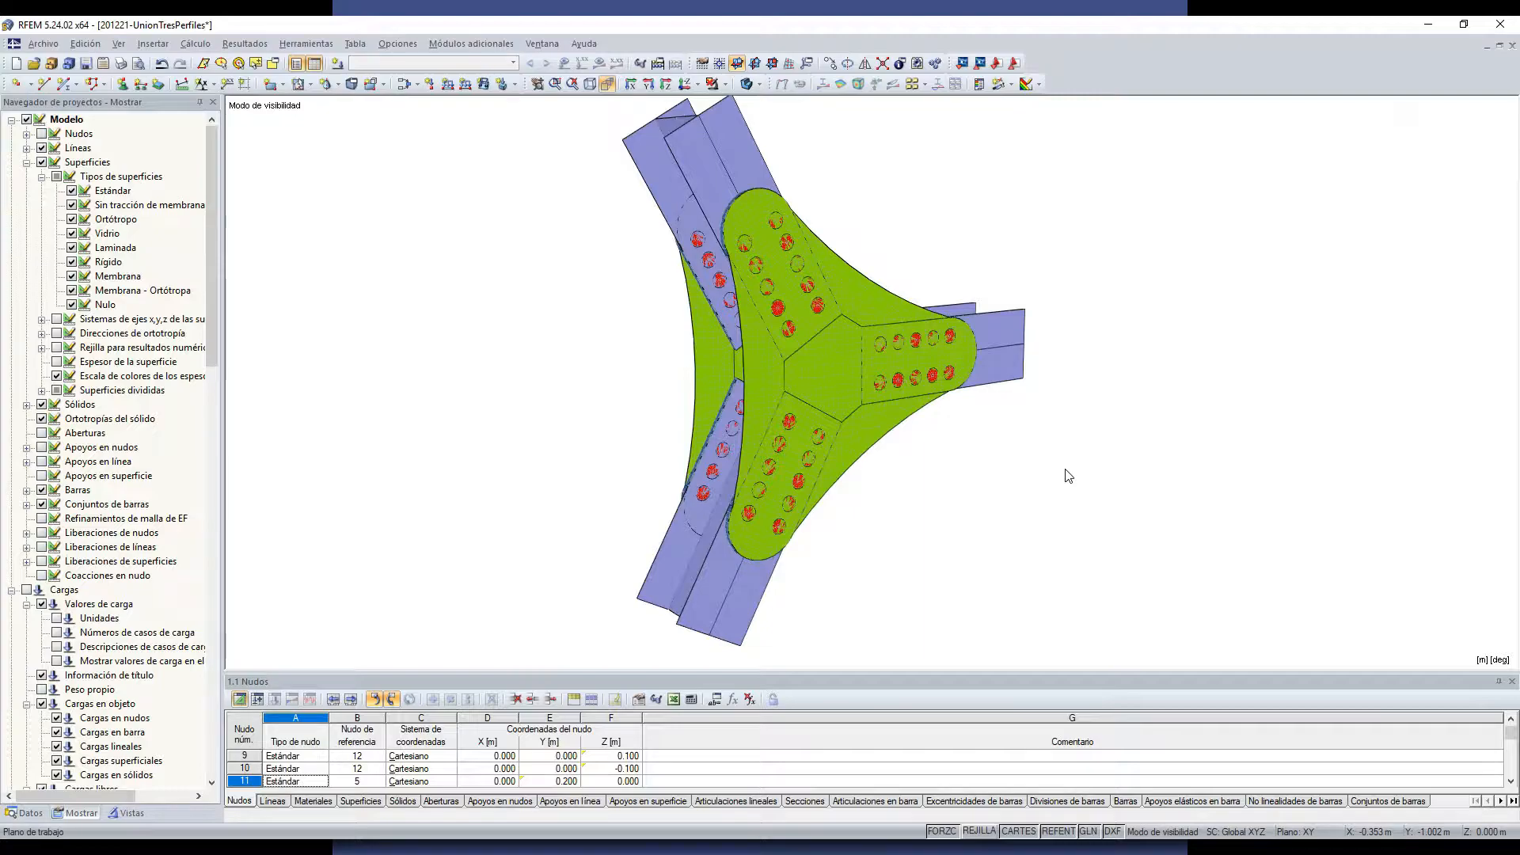
middle_click_drag(1066, 471, 640, 482, "ctrl")
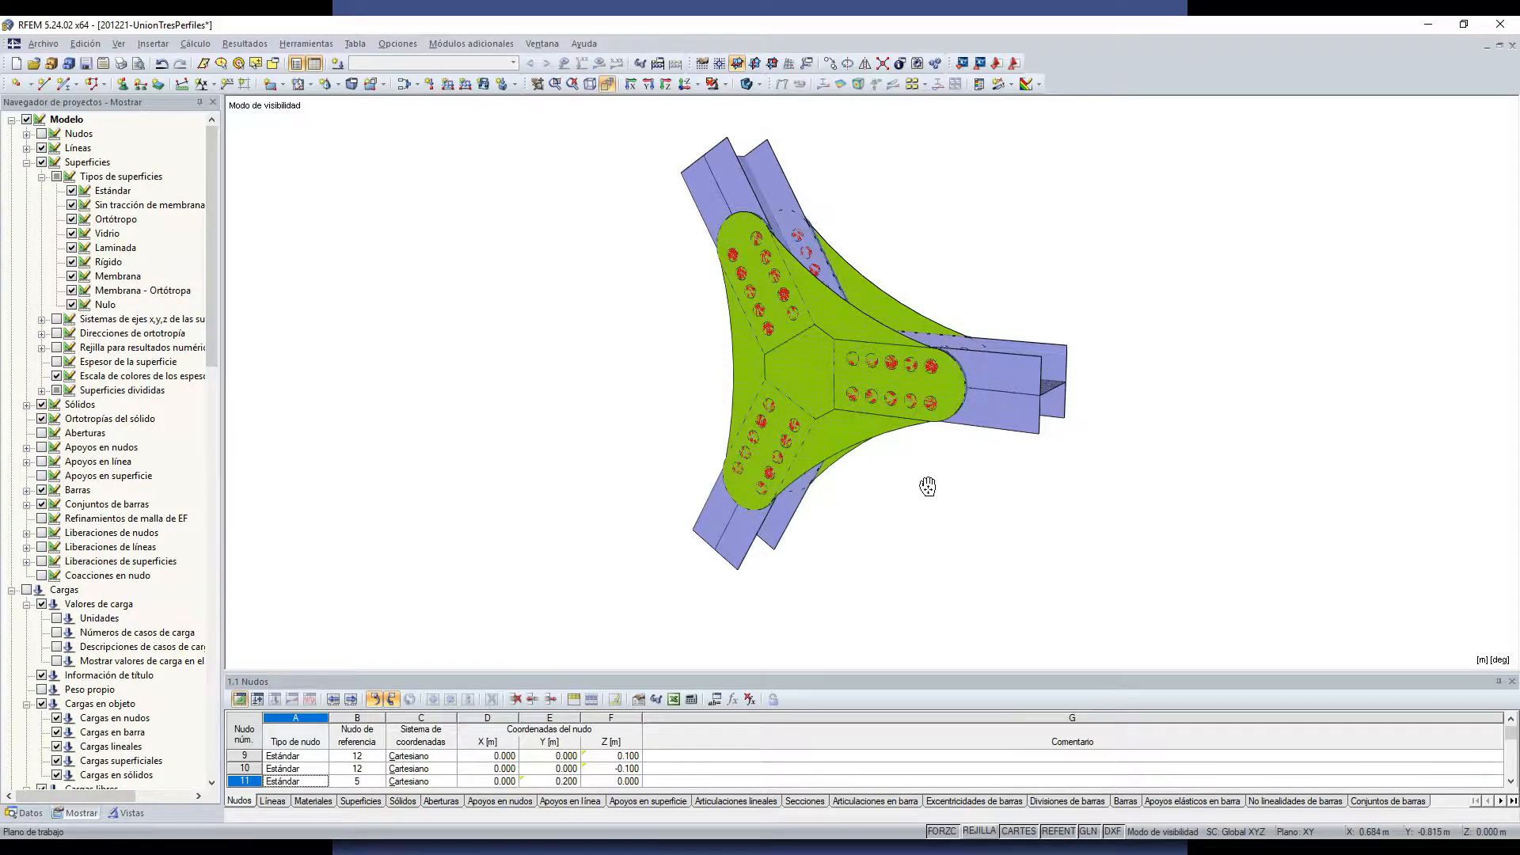
middle_click_drag(928, 486, 980, 512)
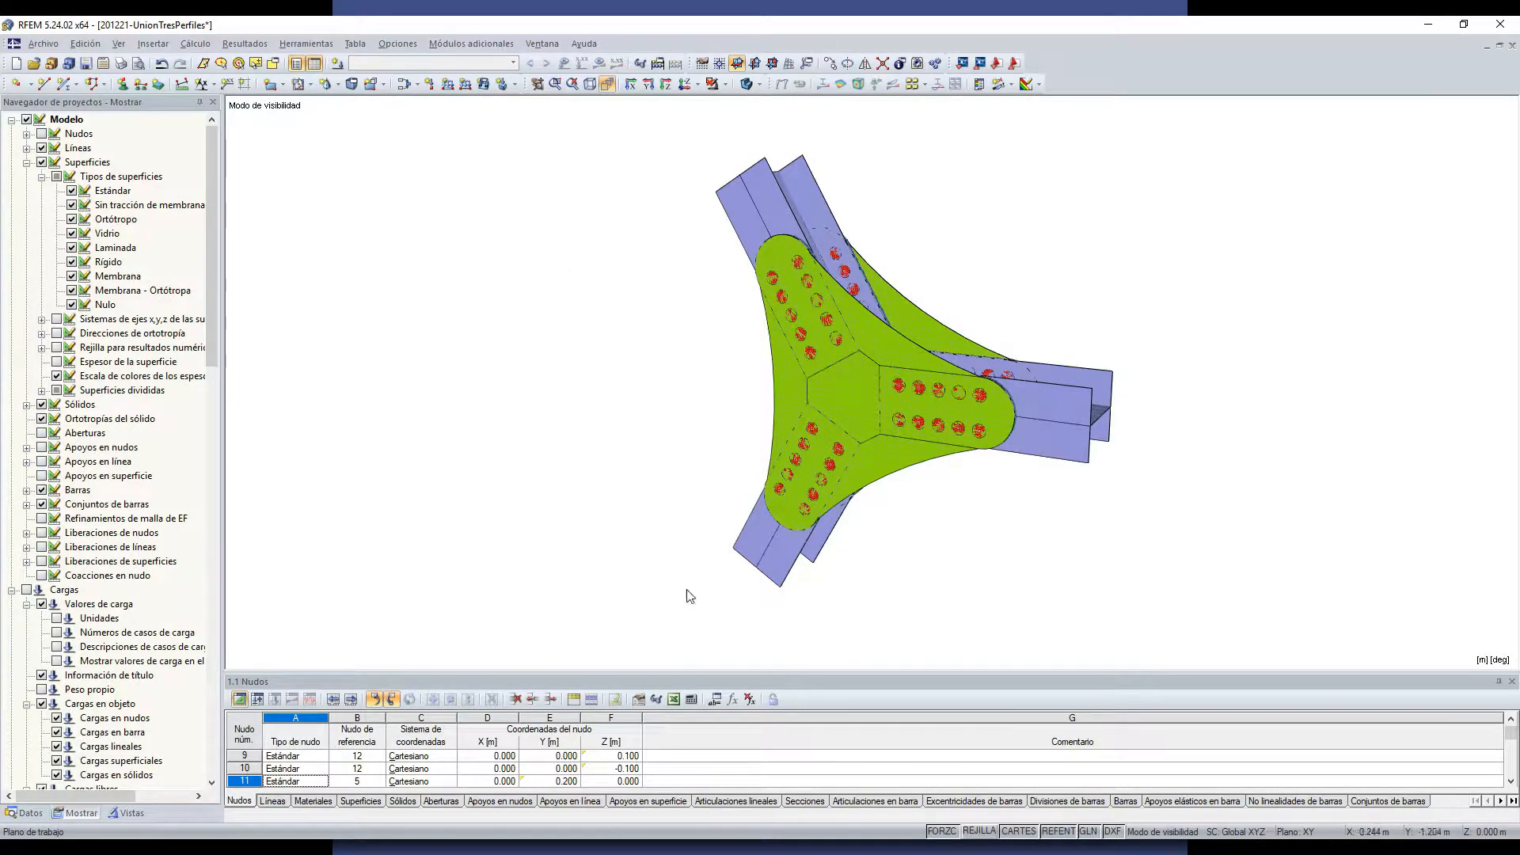
middle_click_drag(895, 614, 958, 585, "ctrl")
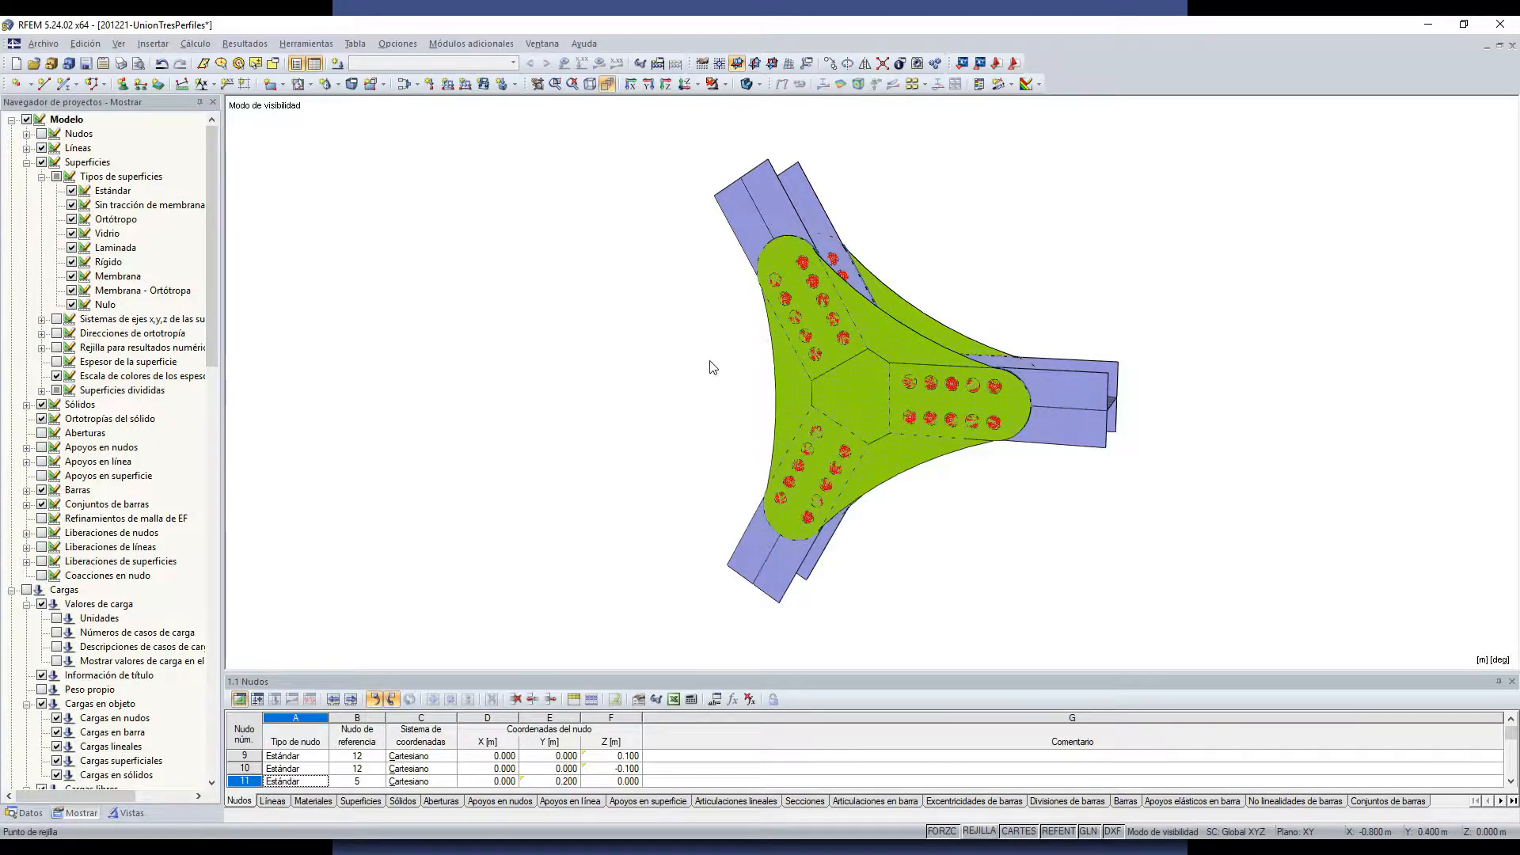
scroll(784, 442, "down", 1)
middle_click_drag(865, 525, 977, 495)
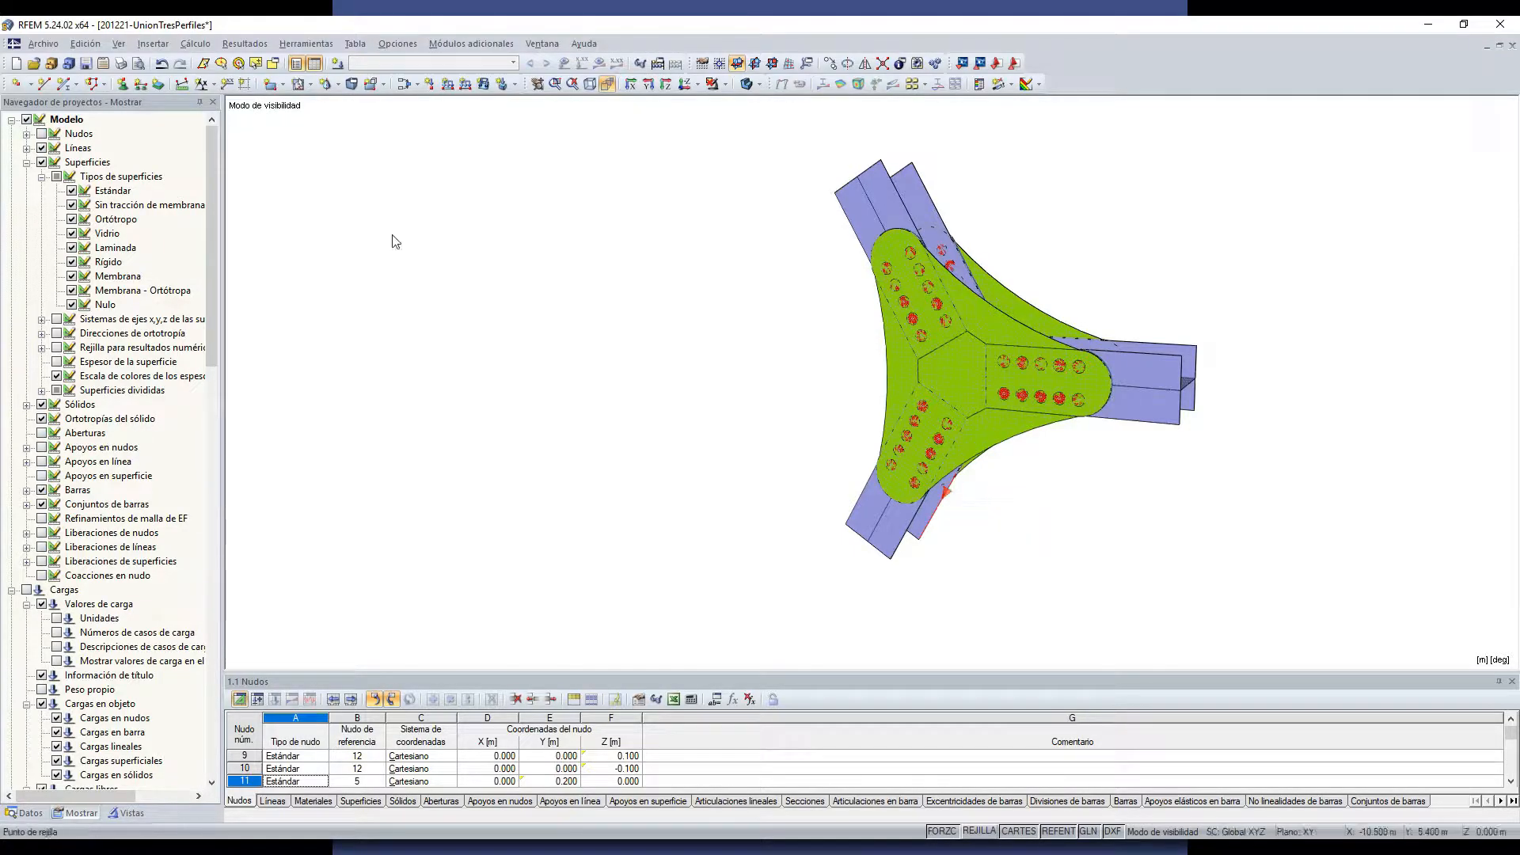
Step: Open the model's parameter list, enlarge its dialog and select the web height parameter h in the first row
left_click(85, 43)
left_click(178, 557)
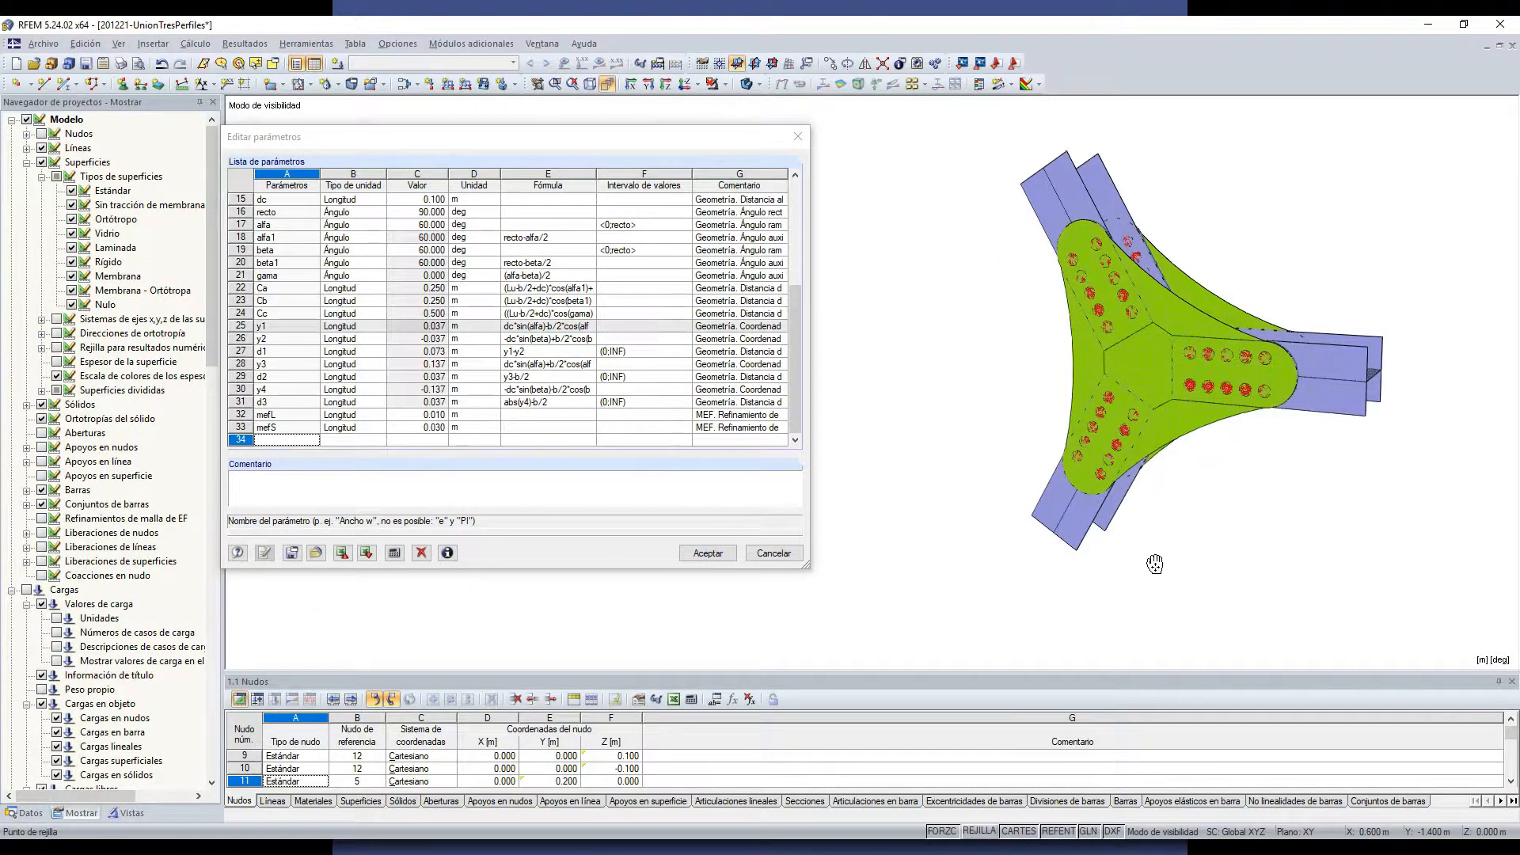
left_click_drag(807, 565, 933, 662)
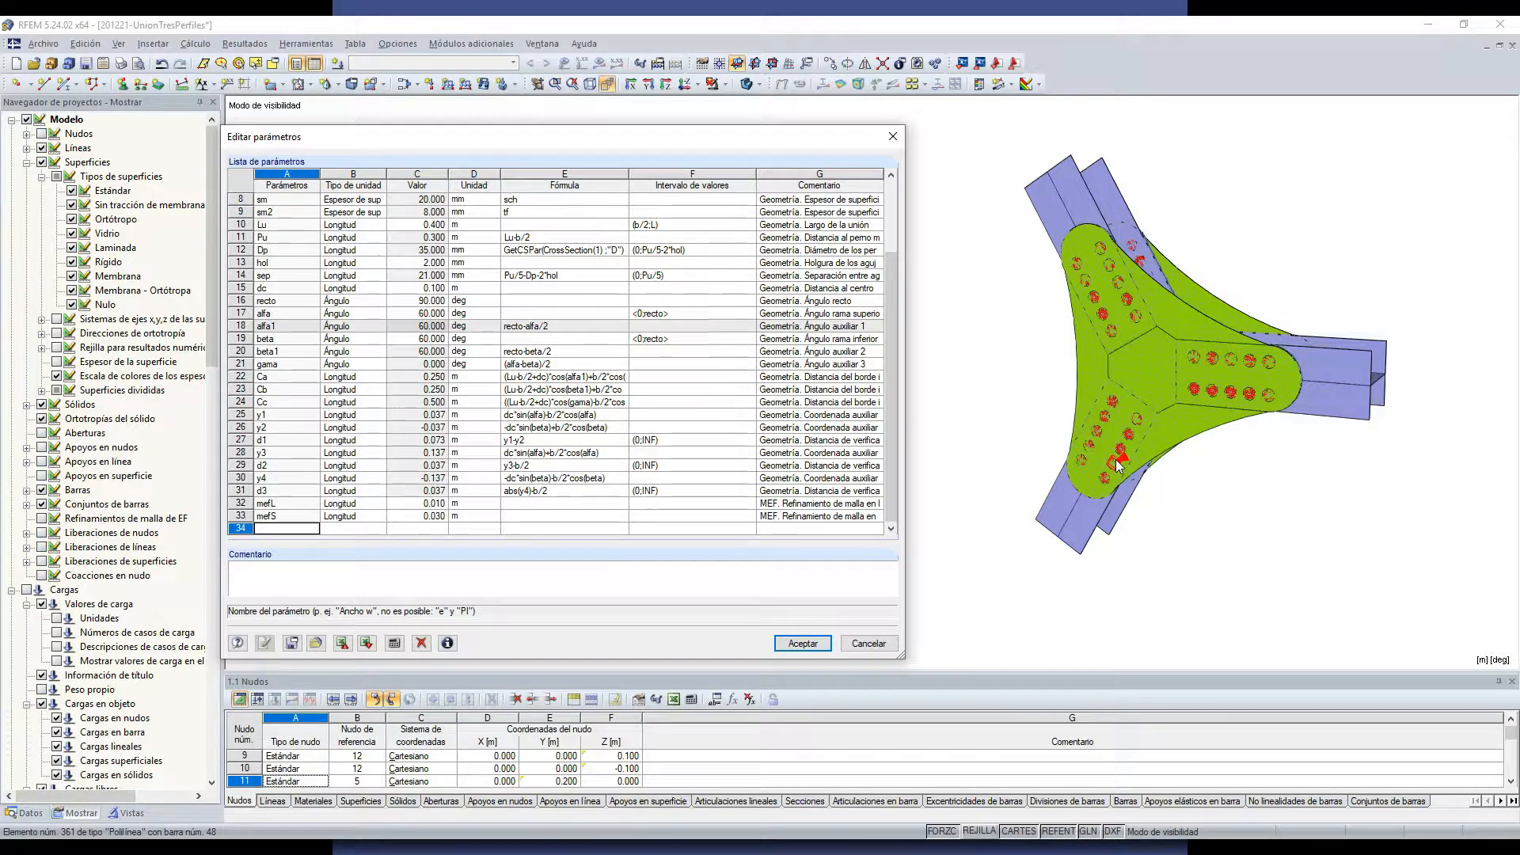
middle_click_drag(1145, 505, 1177, 559)
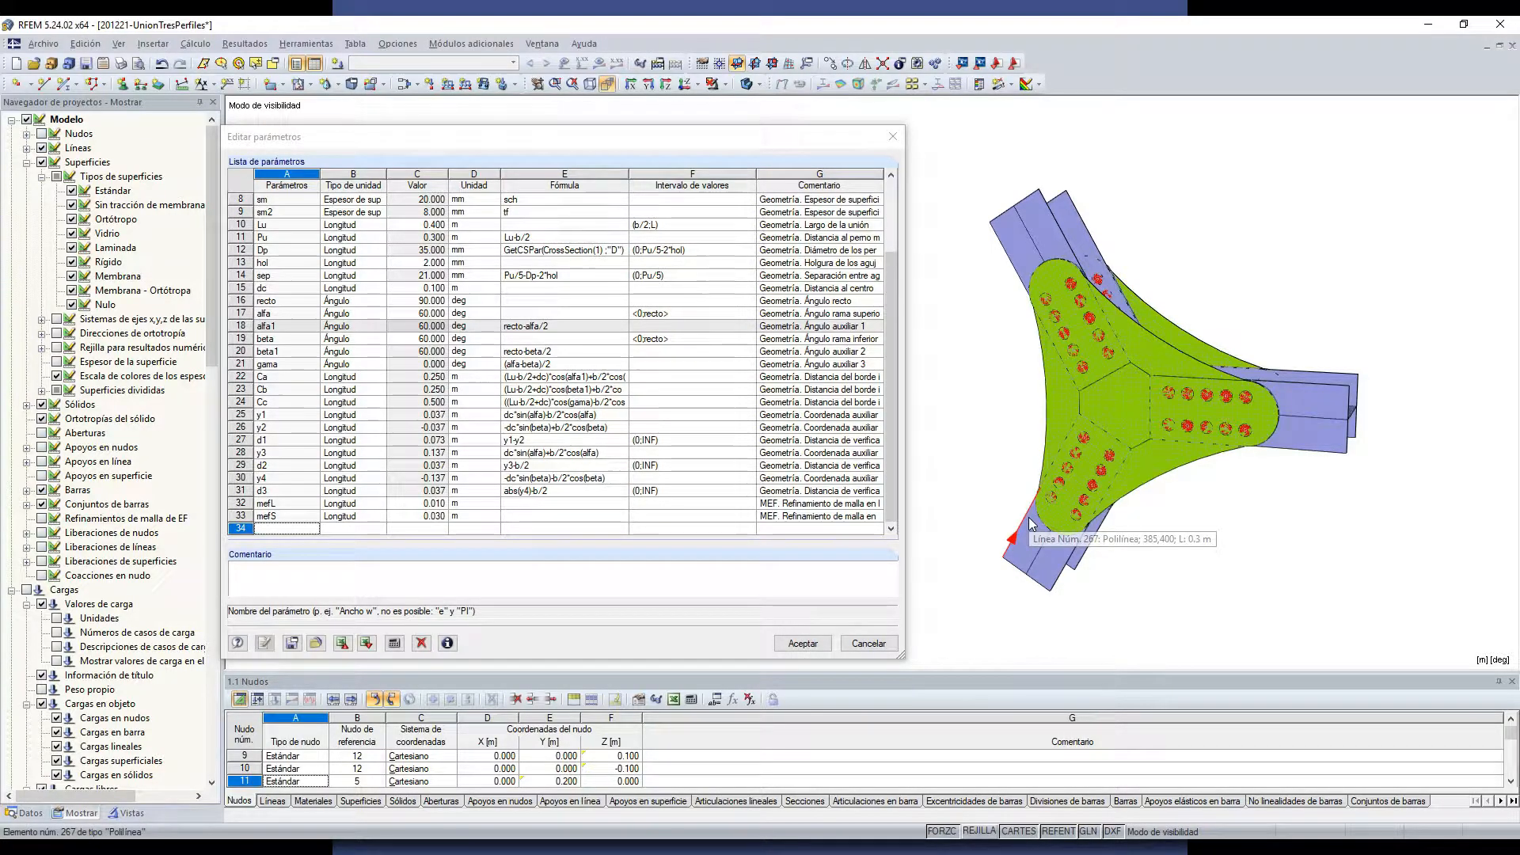
scroll(269, 228, "up", 3)
left_click(273, 201)
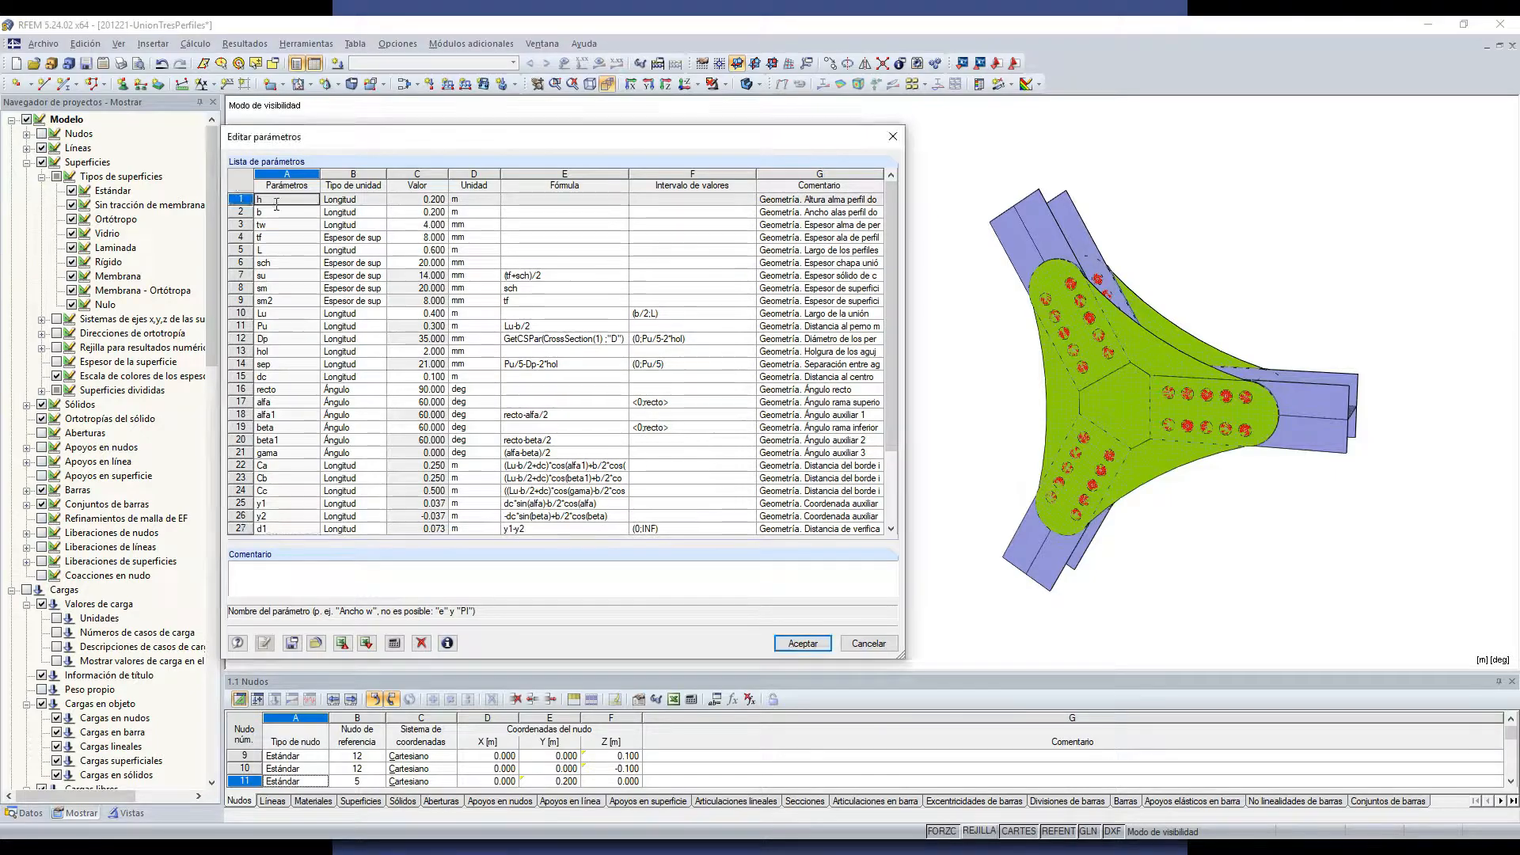
Step: Unhide the model's dimensions (Acotaciones) while keeping the parameter list open
middle_click_drag(1061, 475, 905, 495, "ctrl")
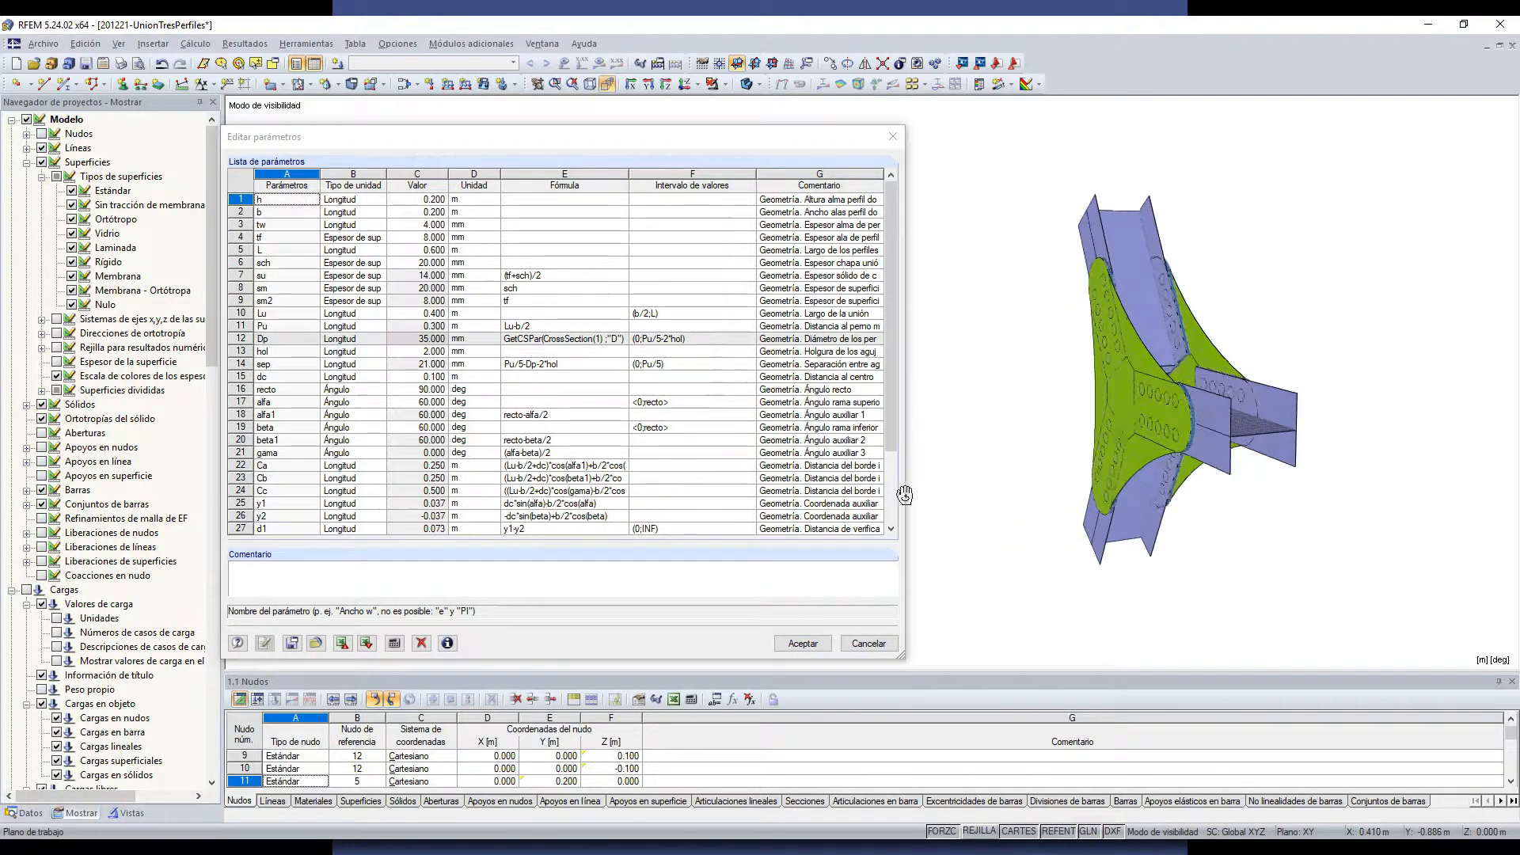
left_click(195, 43)
left_click(240, 295)
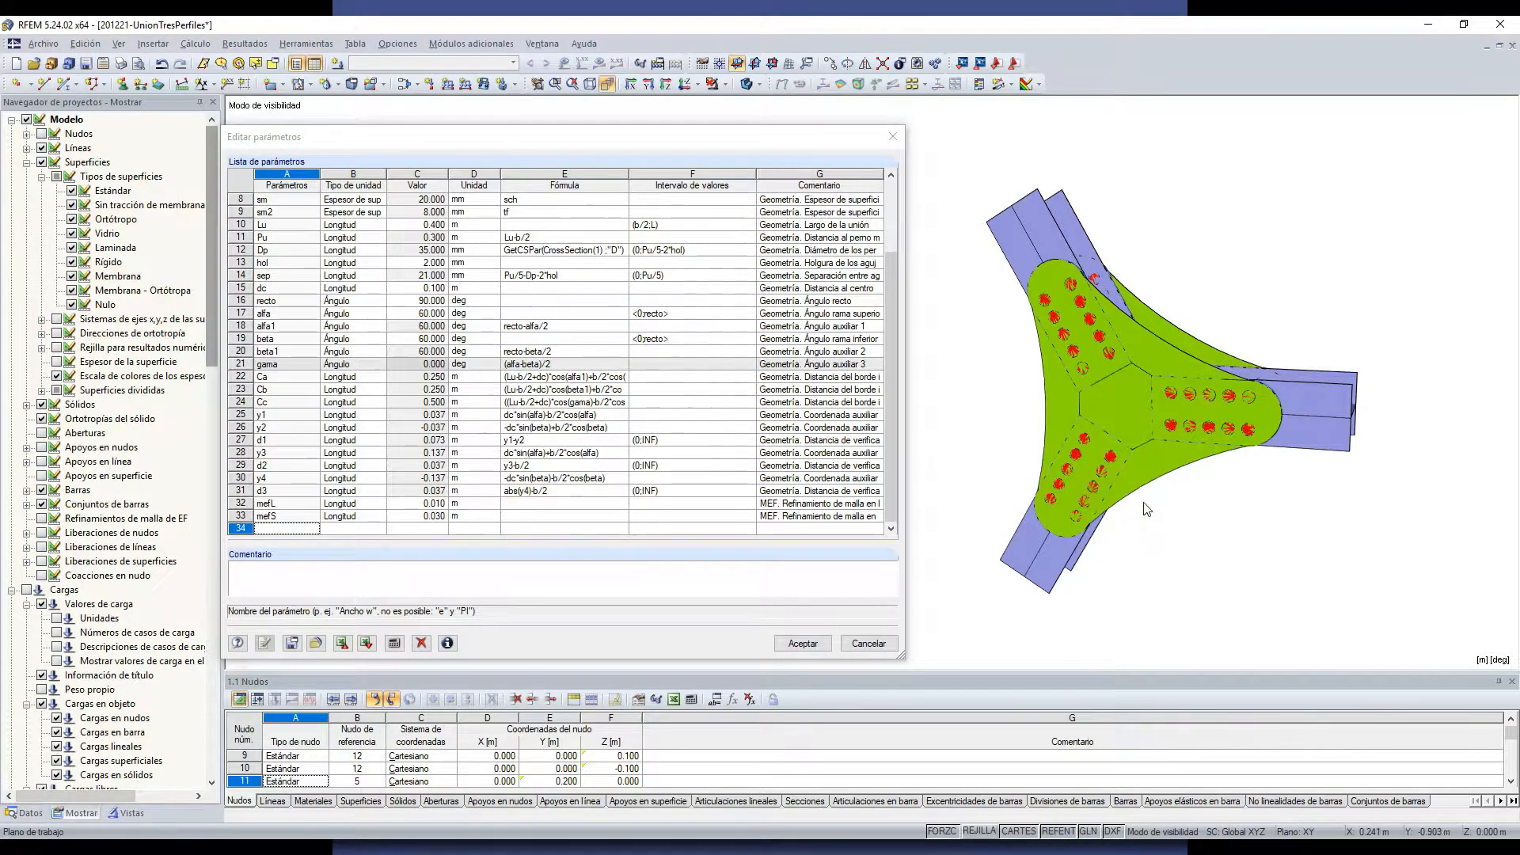
right_click(1186, 536)
mouse_move(1195, 499)
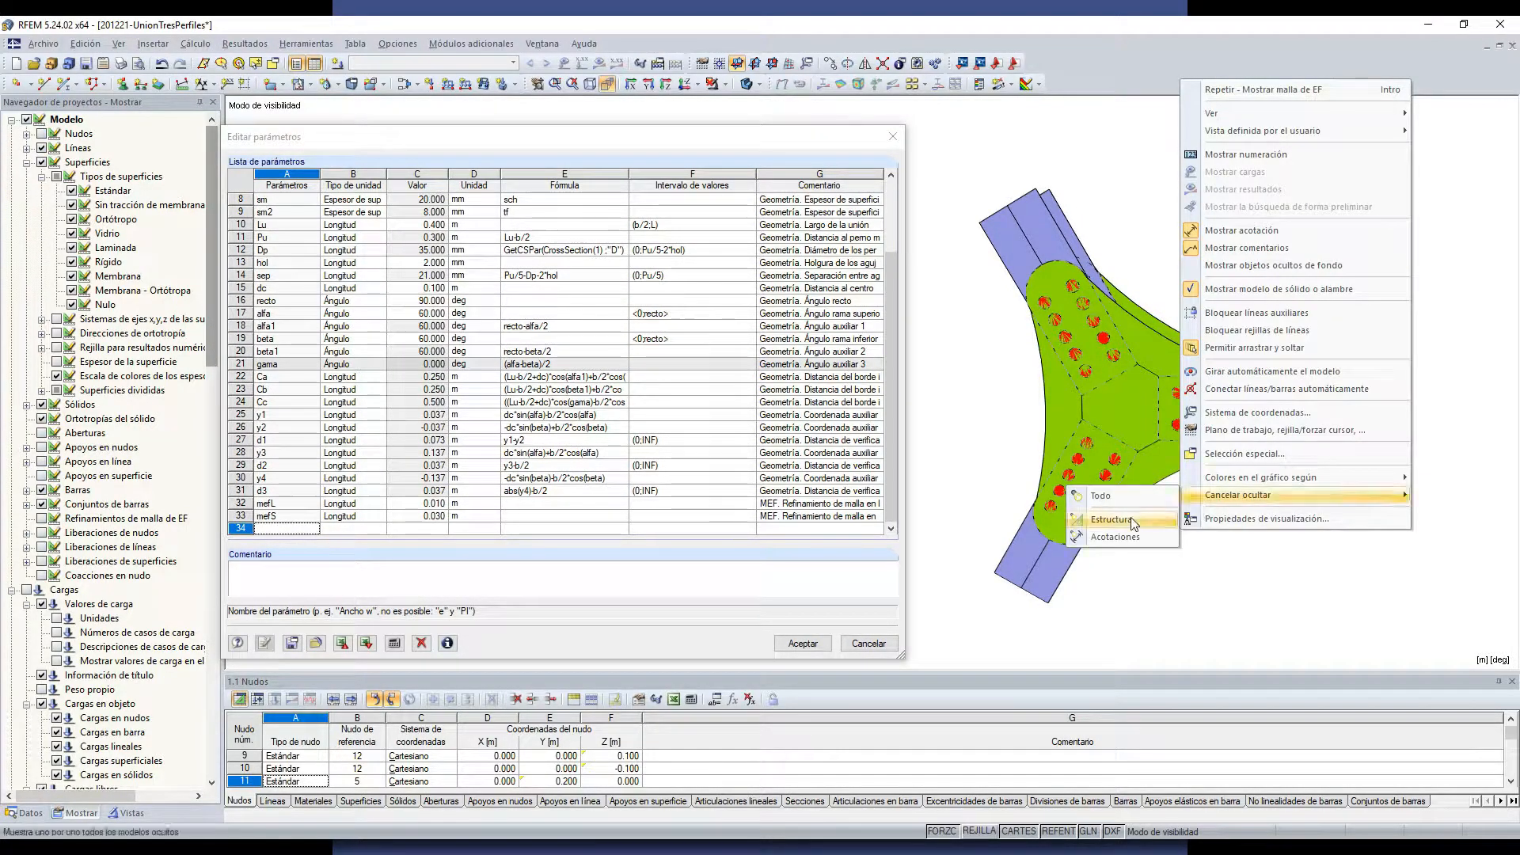
left_click(1140, 541)
Step: Examine the dimensioned angles alfa and beta and the lengths L, Lu and b on the connection model
middle_click_drag(1321, 554, 1120, 523, "ctrl")
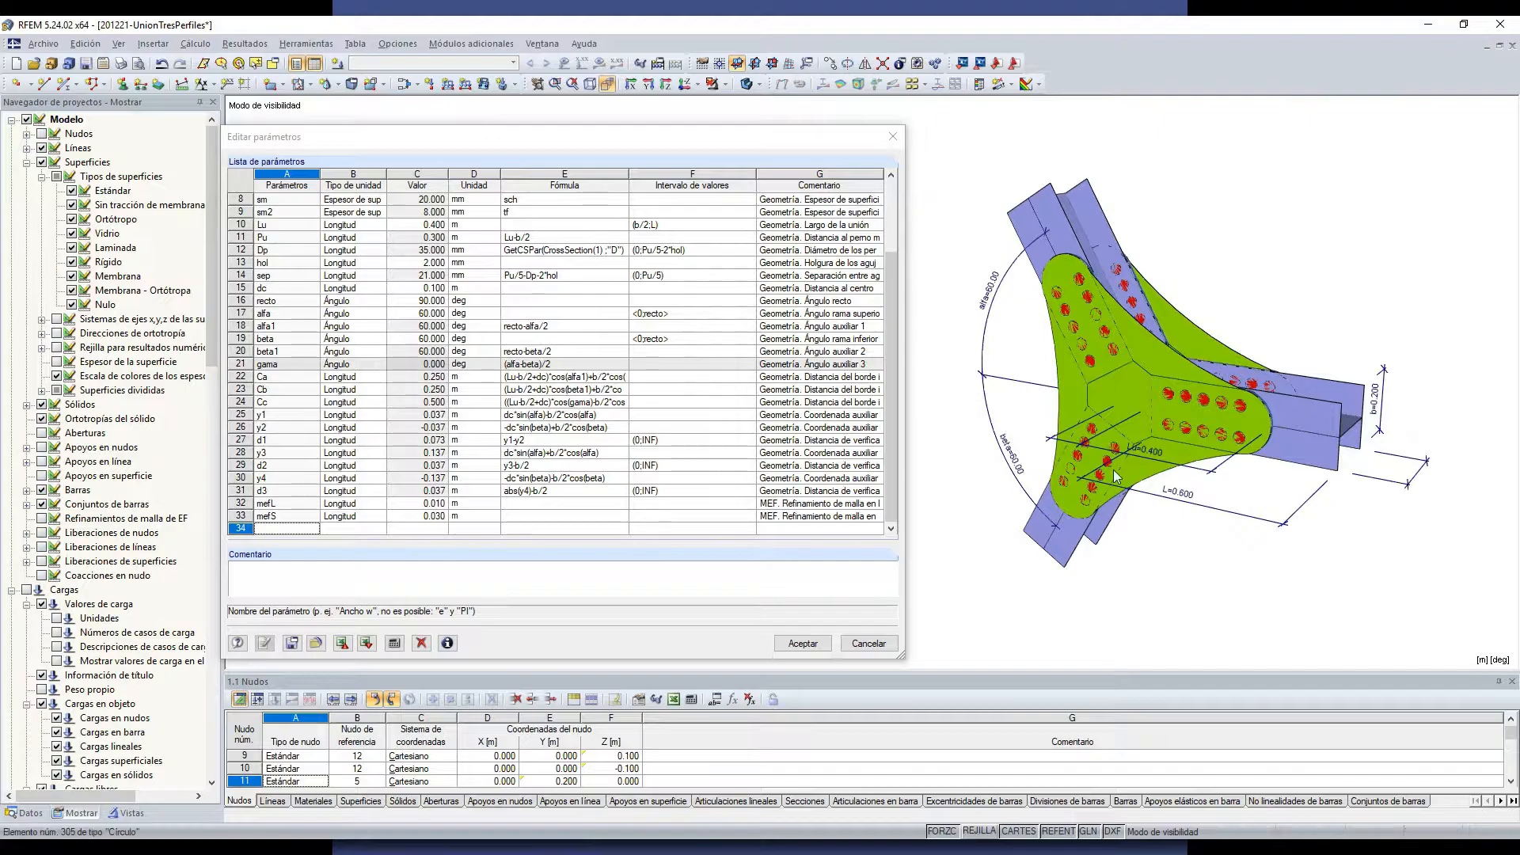
middle_click_drag(1019, 283, 1065, 208, "ctrl")
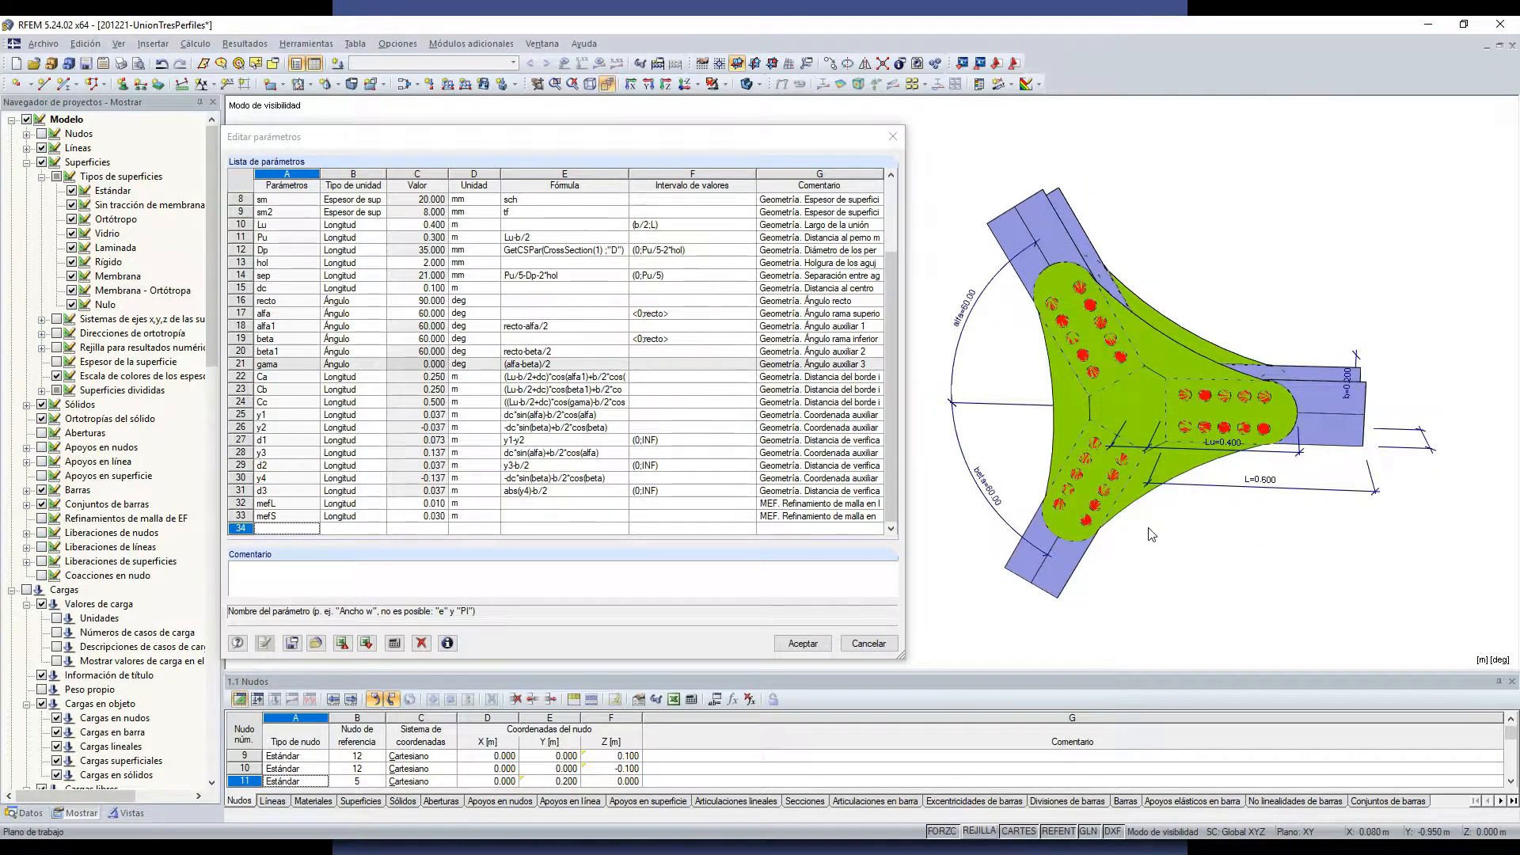
middle_click_drag(1239, 570, 1122, 558, "ctrl")
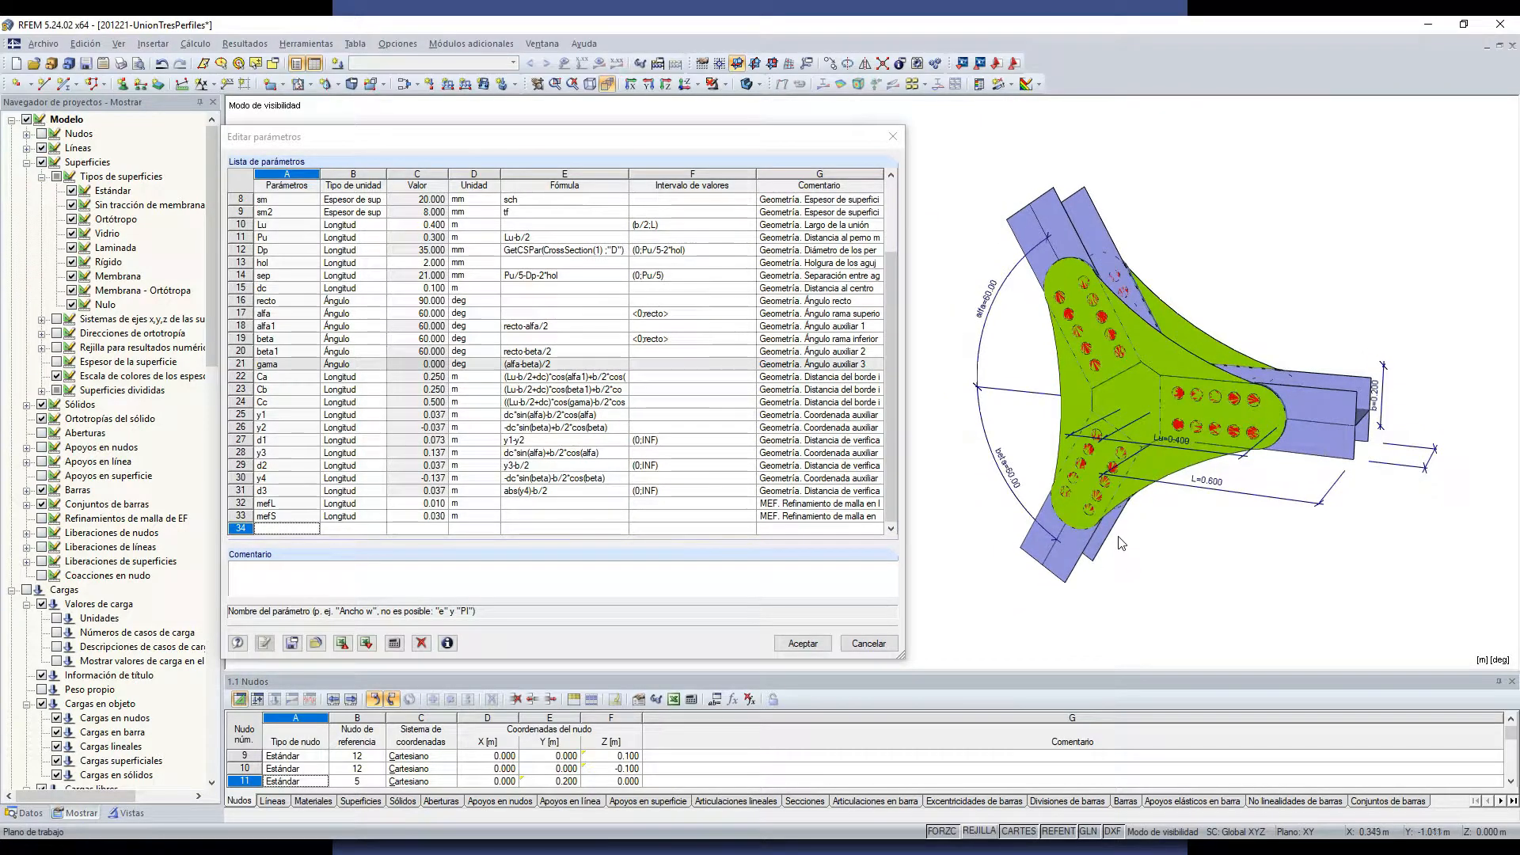
left_click(1007, 287)
middle_click_drag(1124, 476, 1184, 440, "ctrl")
left_click(1190, 477)
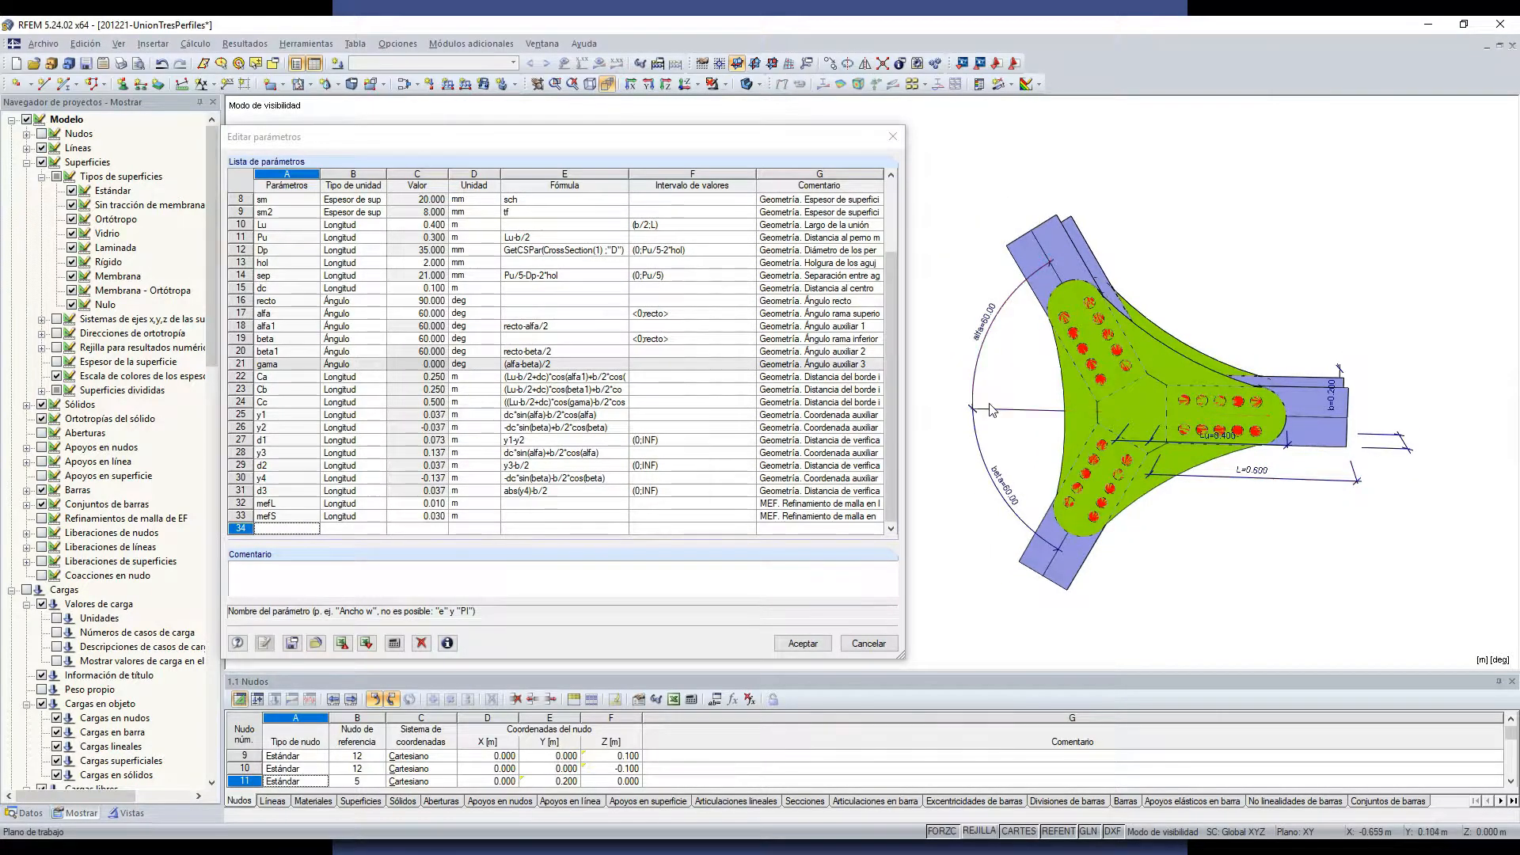
middle_click_drag(1066, 299, 982, 366, "ctrl")
Step: Set the upper branch angle parameter alfa to 45 degrees and apply it to the model
scroll(415, 407, "up", 3)
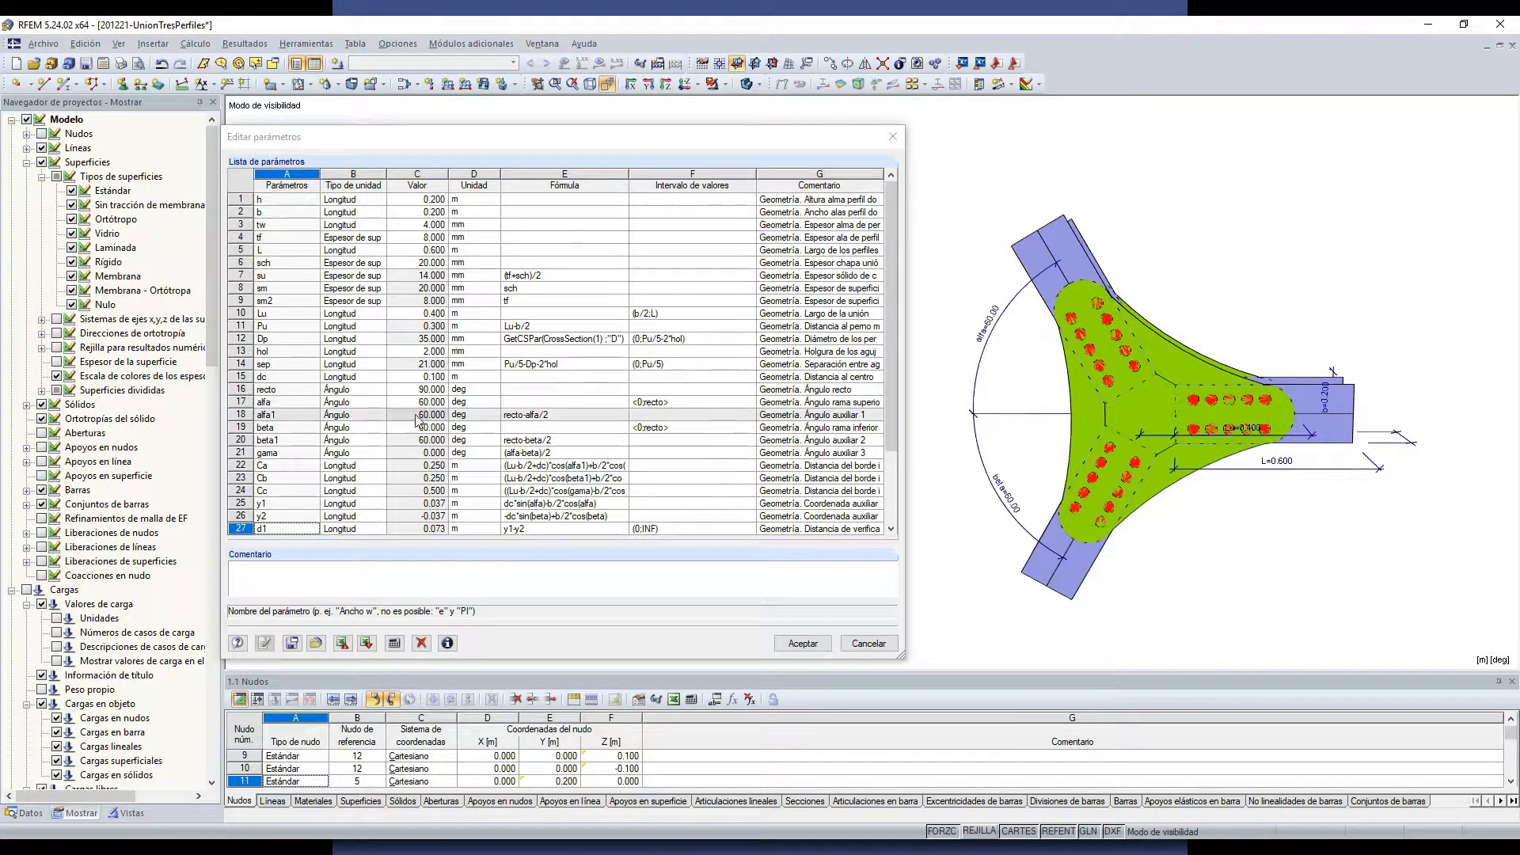
double_click(415, 404)
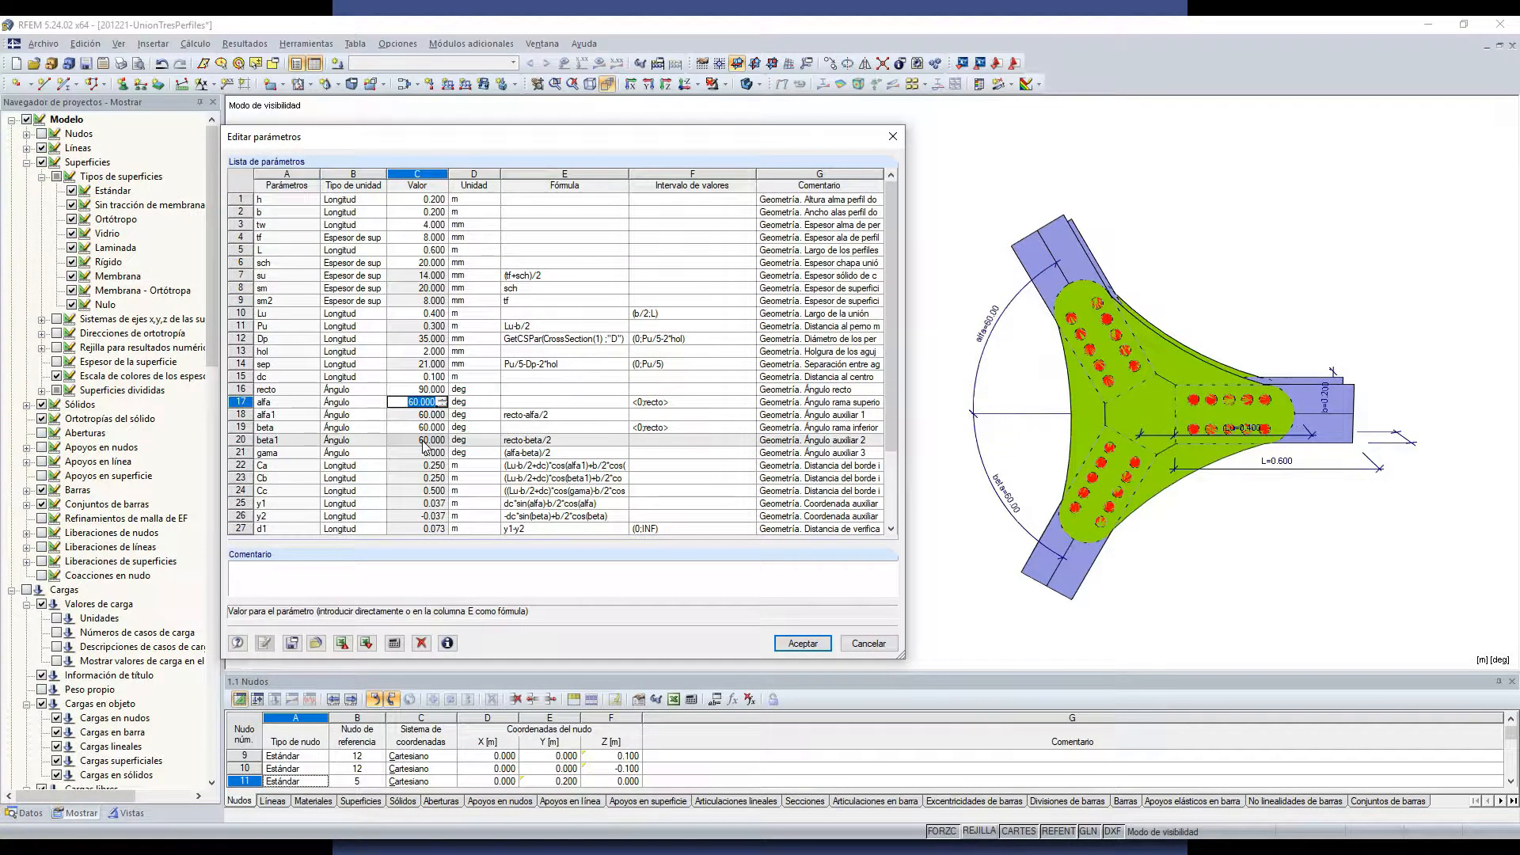
type("45")
key("Return")
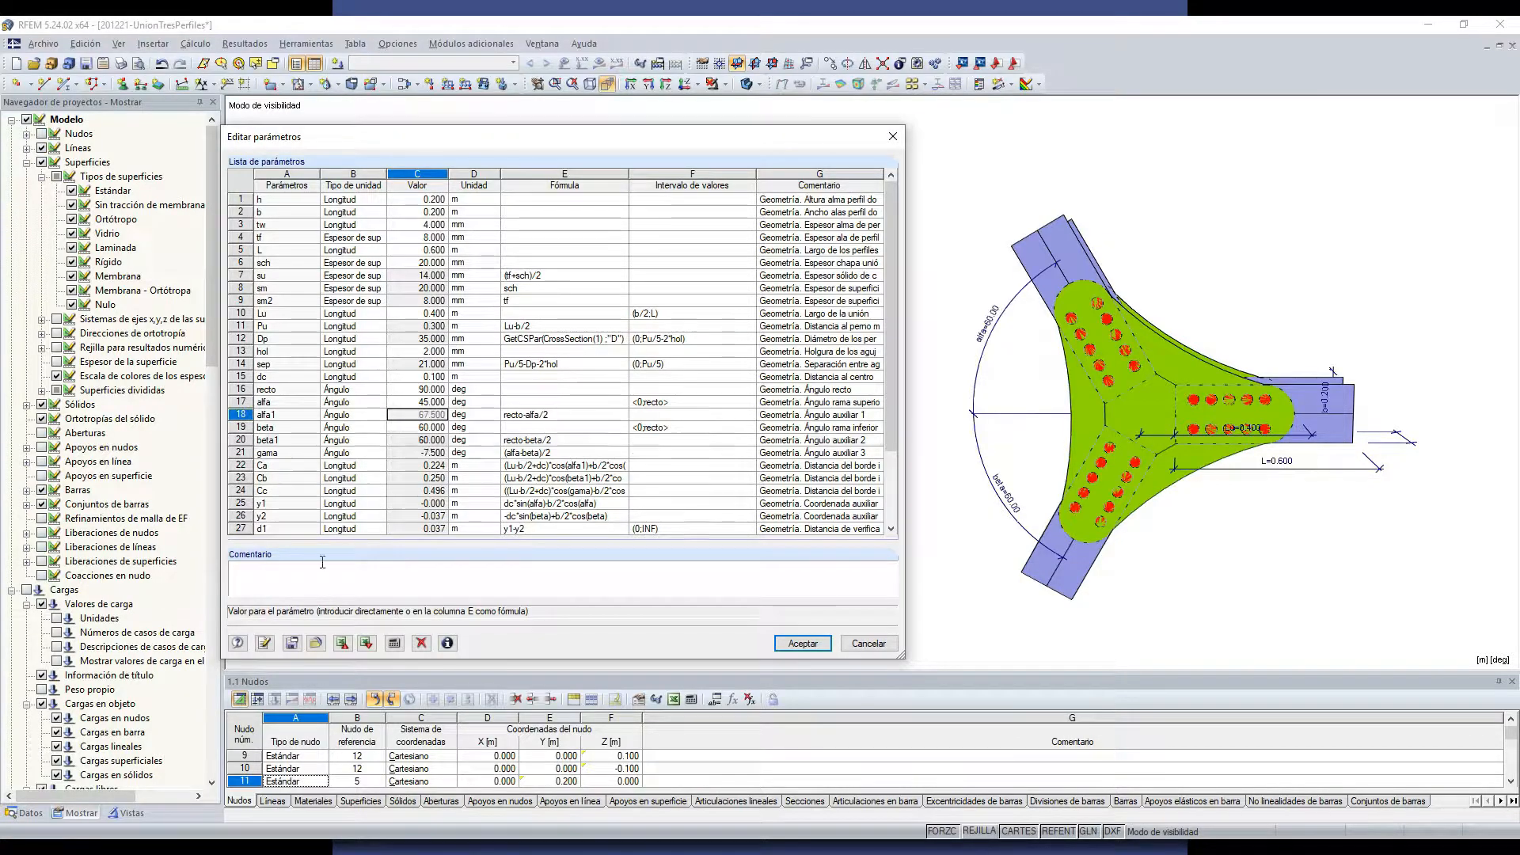
left_click(266, 643)
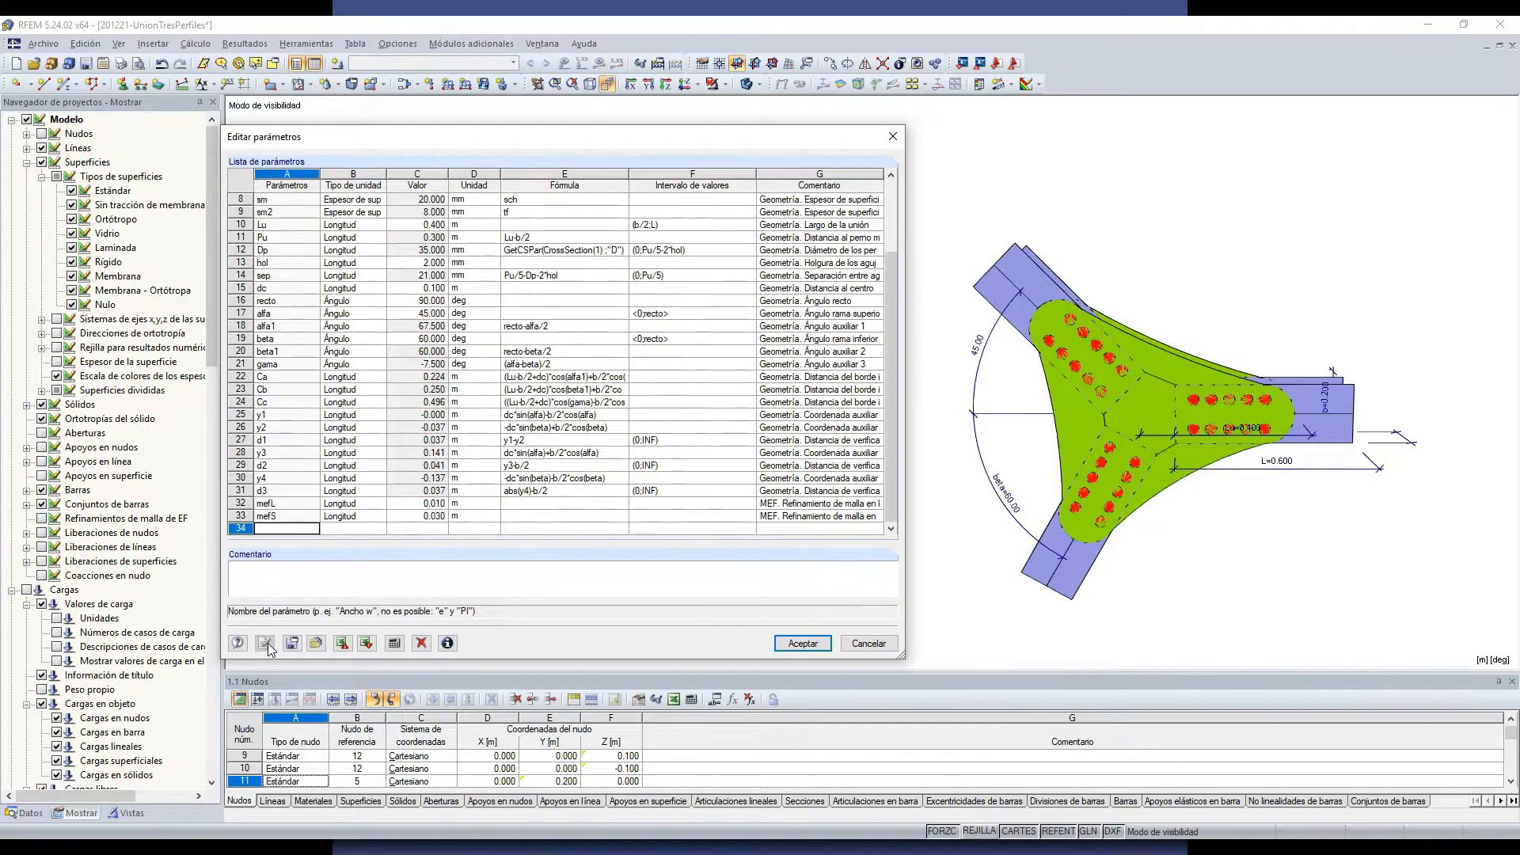
Step: Set the profile web height parameter h to 0.4 m and apply it to the model
middle_click_drag(1299, 545, 1178, 570, "ctrl")
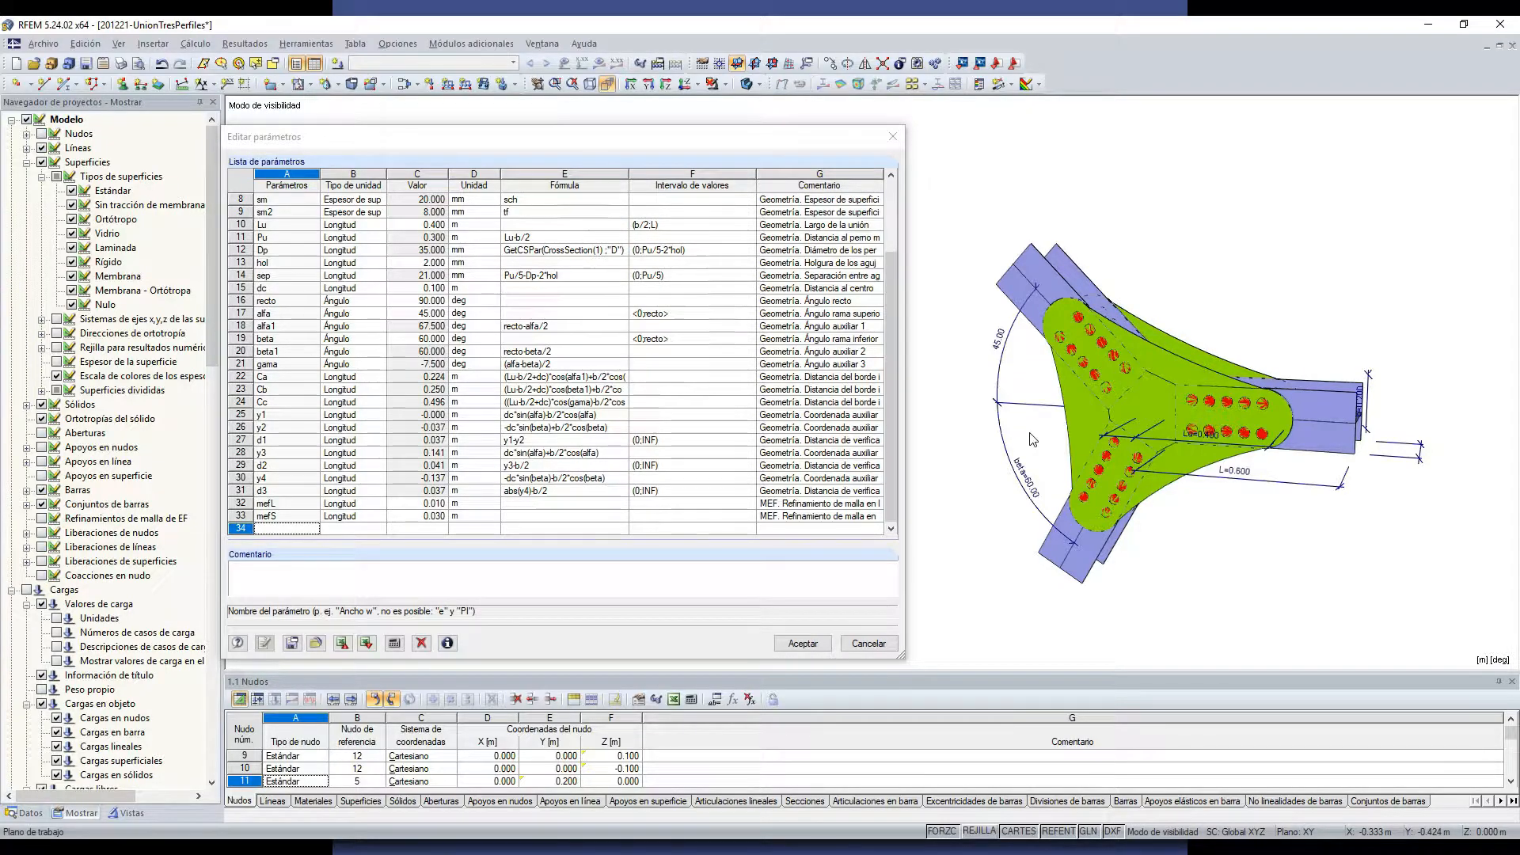
middle_click_drag(1301, 534, 1181, 559, "ctrl")
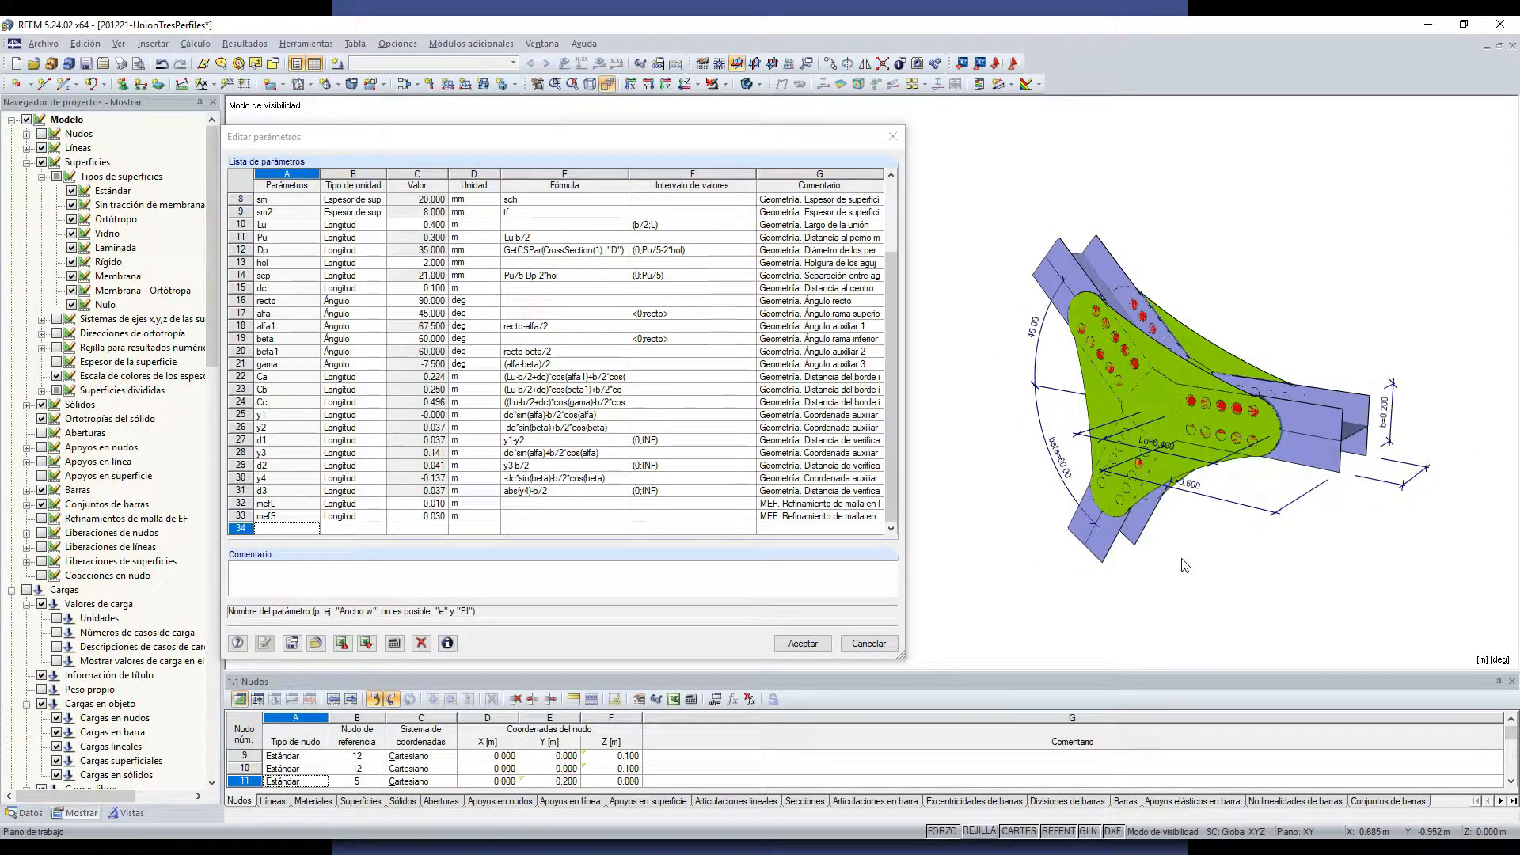
middle_click_drag(1184, 565, 1440, 473, "ctrl")
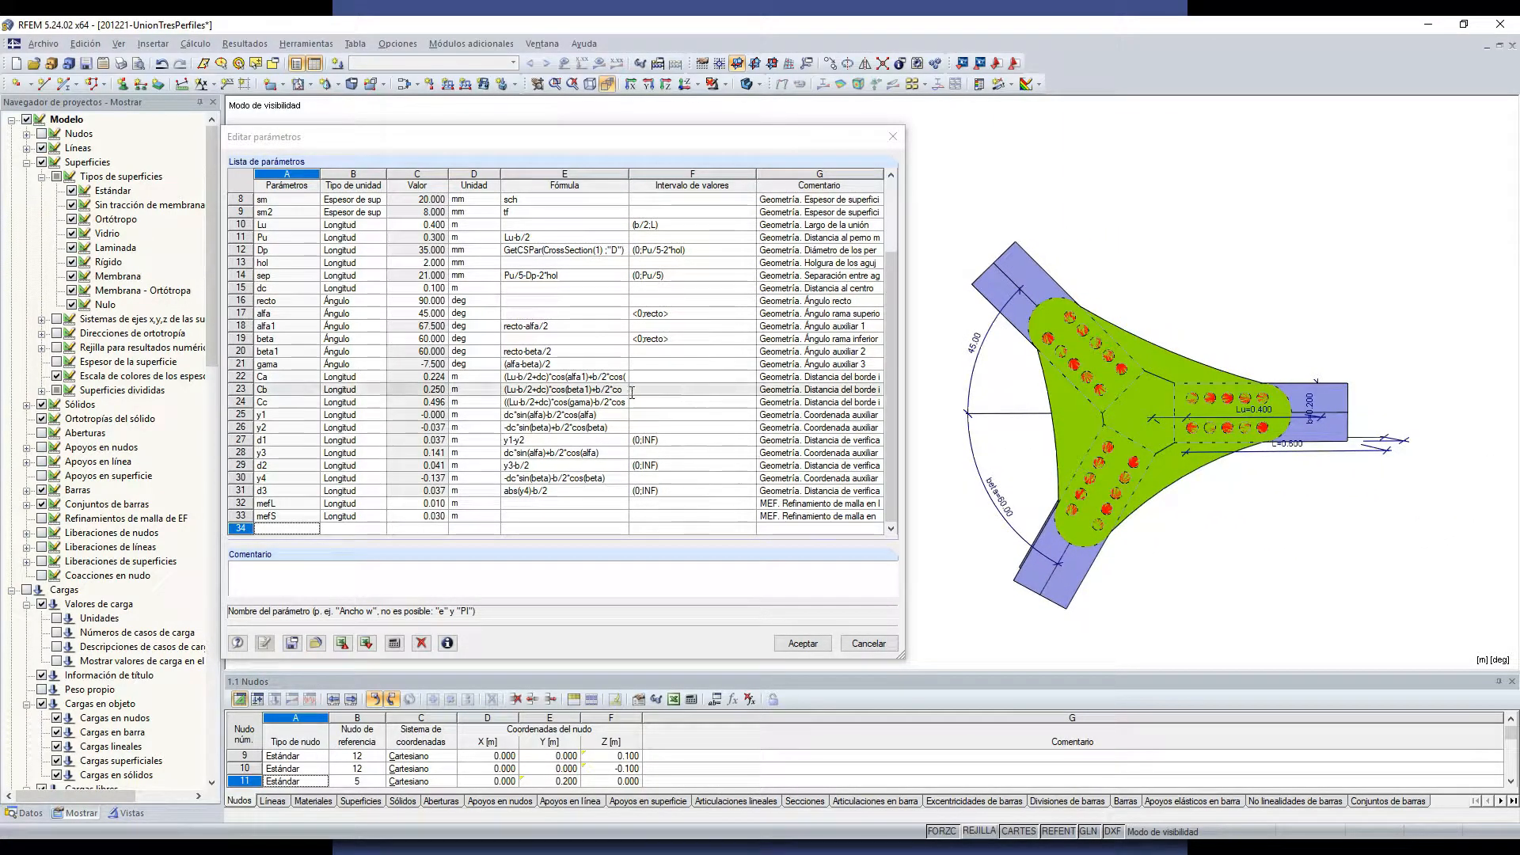
scroll(450, 222, "up", 3)
middle_click_drag(1273, 493, 957, 492, "ctrl")
middle_click_drag(1346, 484, 1346, 529, "ctrl")
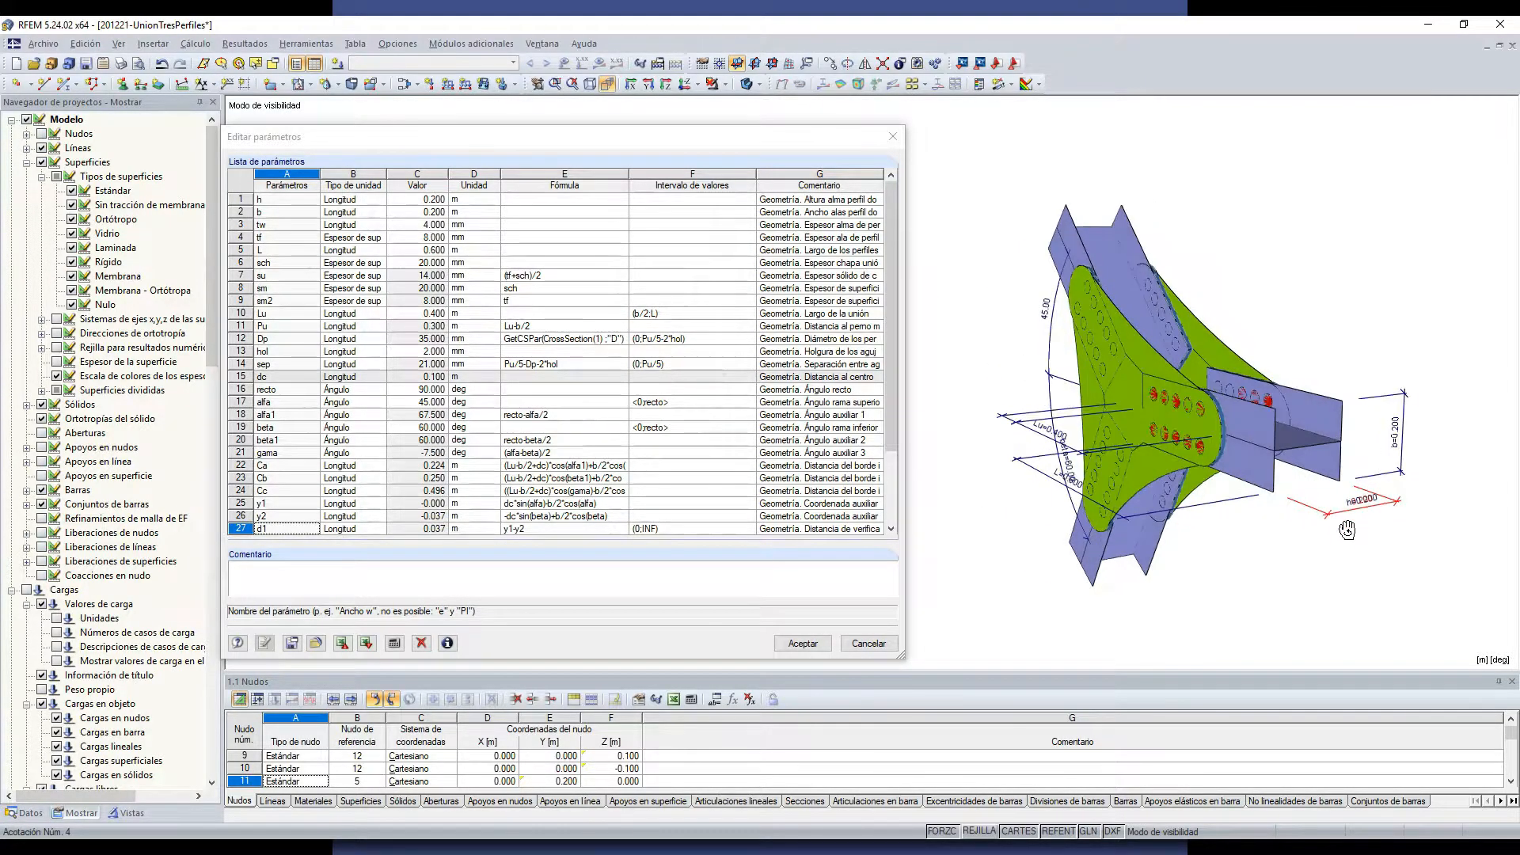
left_click(402, 199)
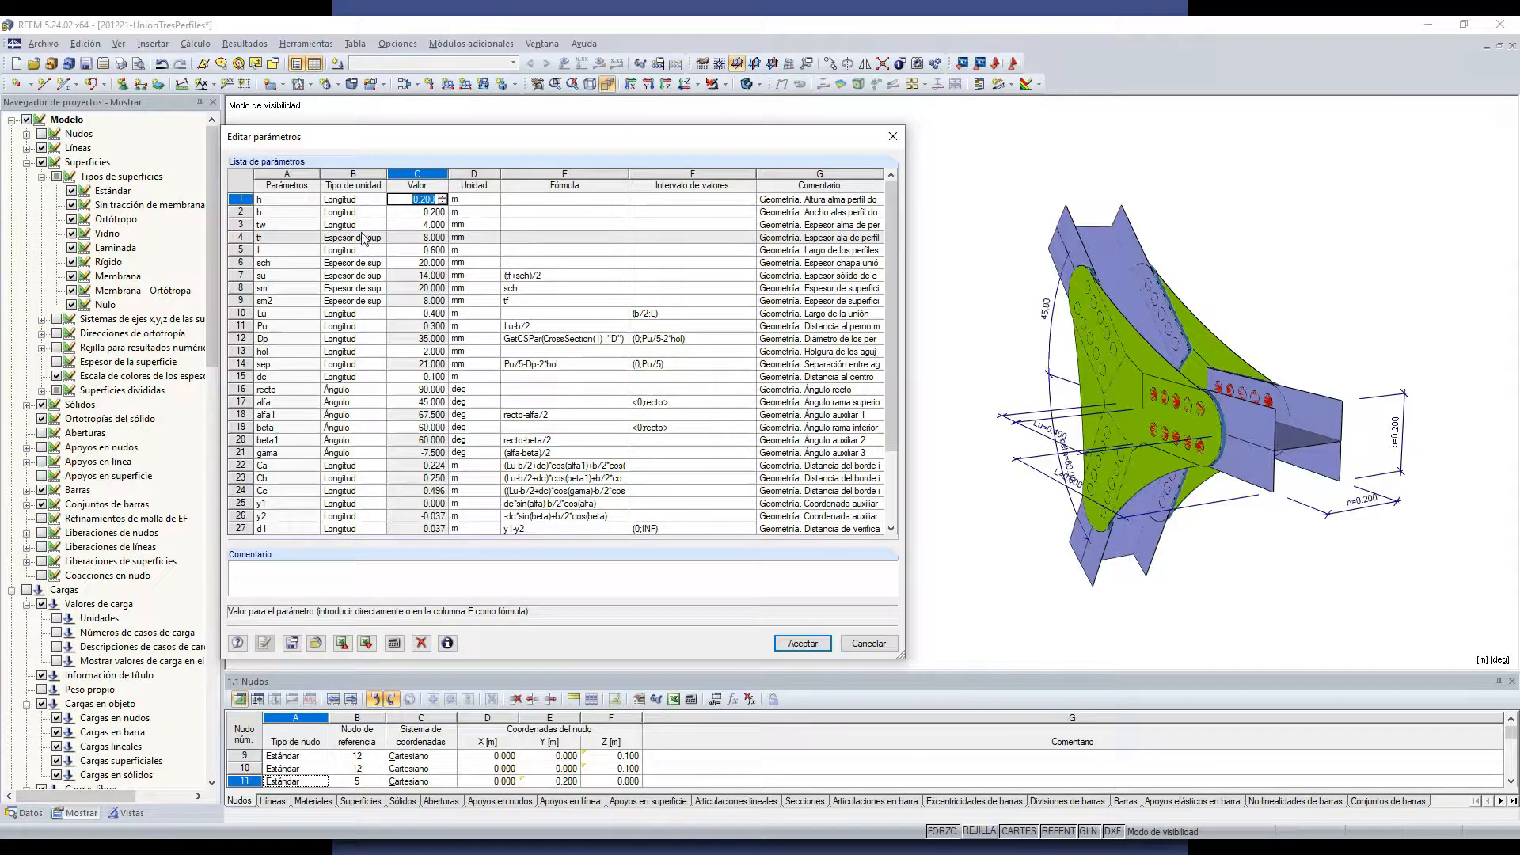
left_click(436, 212)
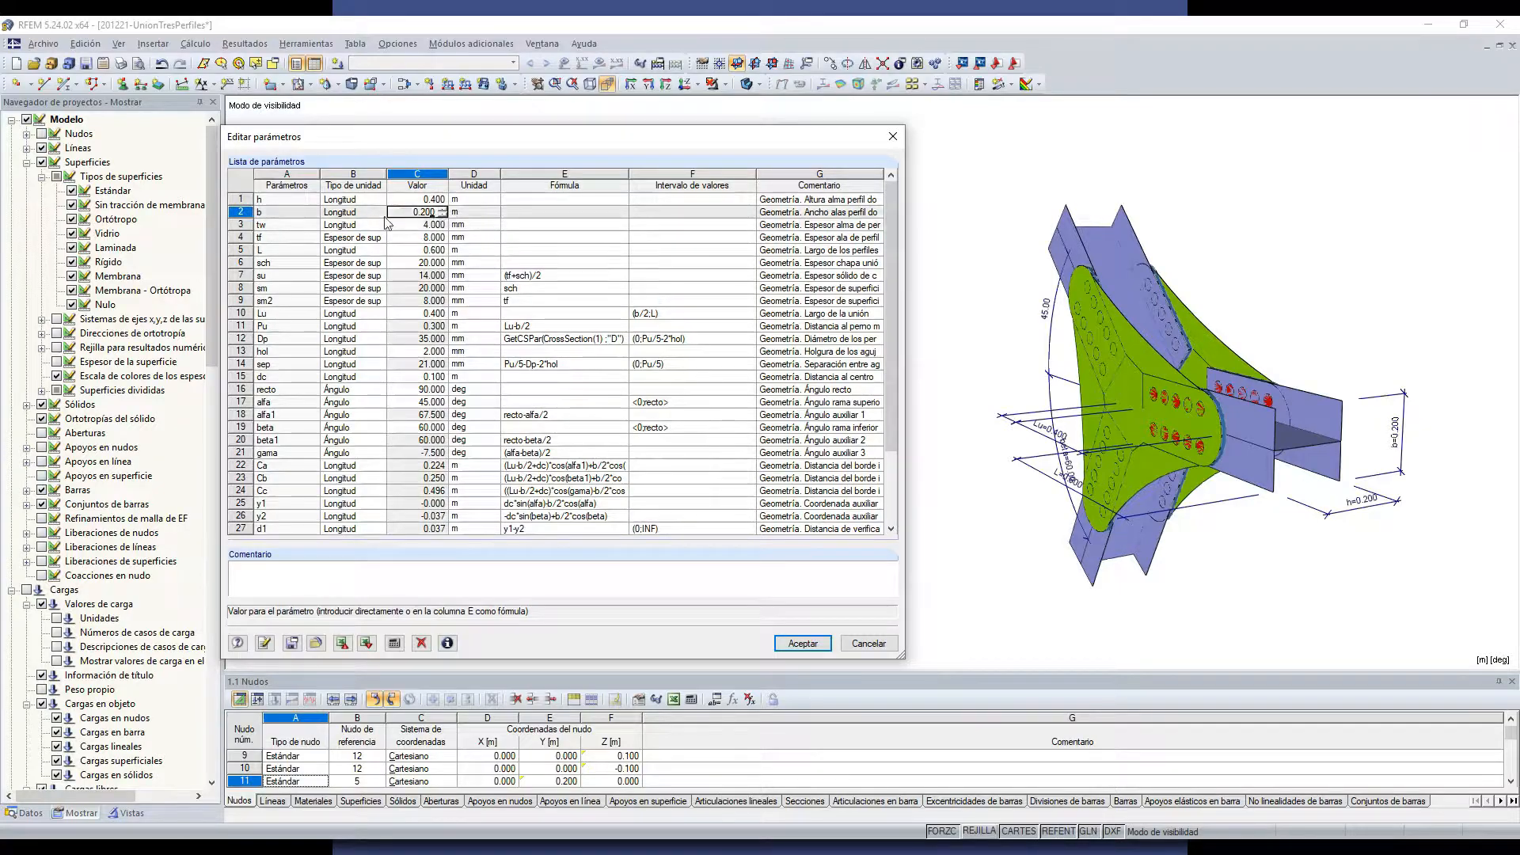
left_click(273, 642)
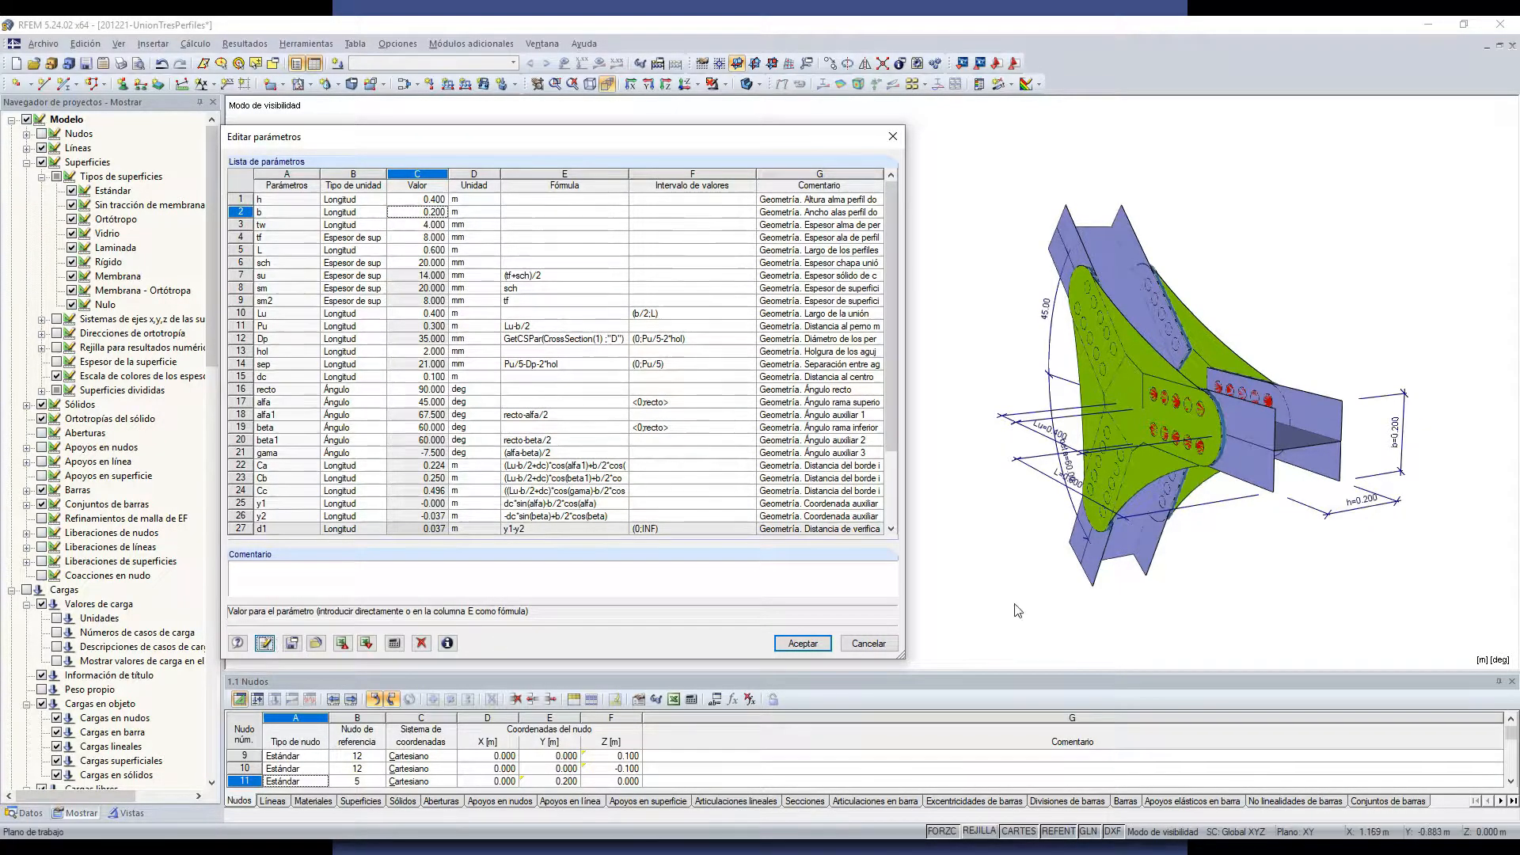
Step: Set the flange width parameter b to 0.4 m and check the parameters that depend on it
middle_click_drag(1337, 533, 1441, 536, "ctrl")
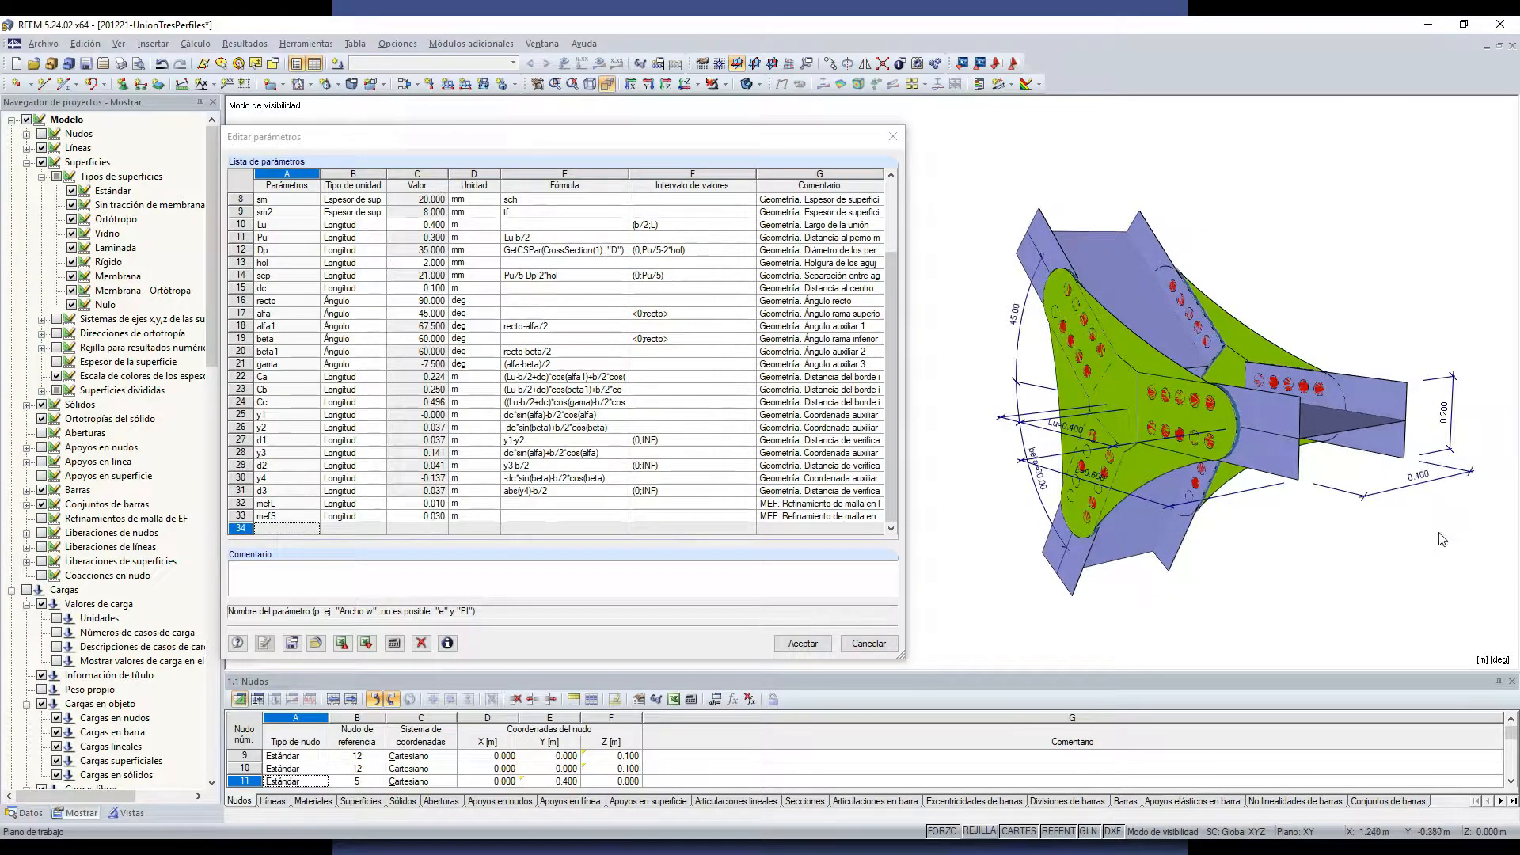
scroll(439, 218, "up", 3)
left_click(421, 212)
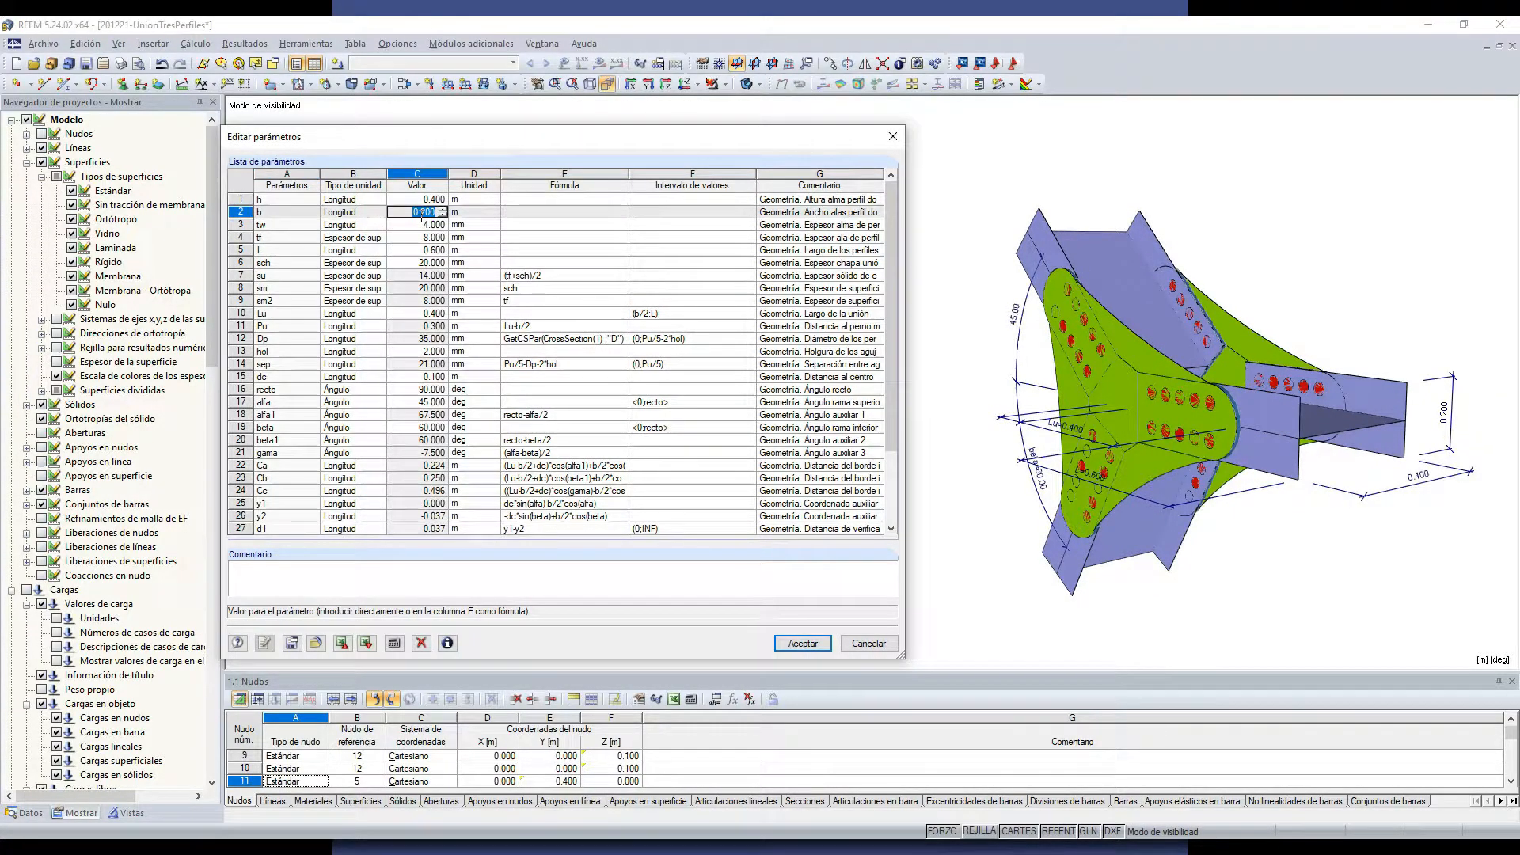
type("0.4")
key("Tab")
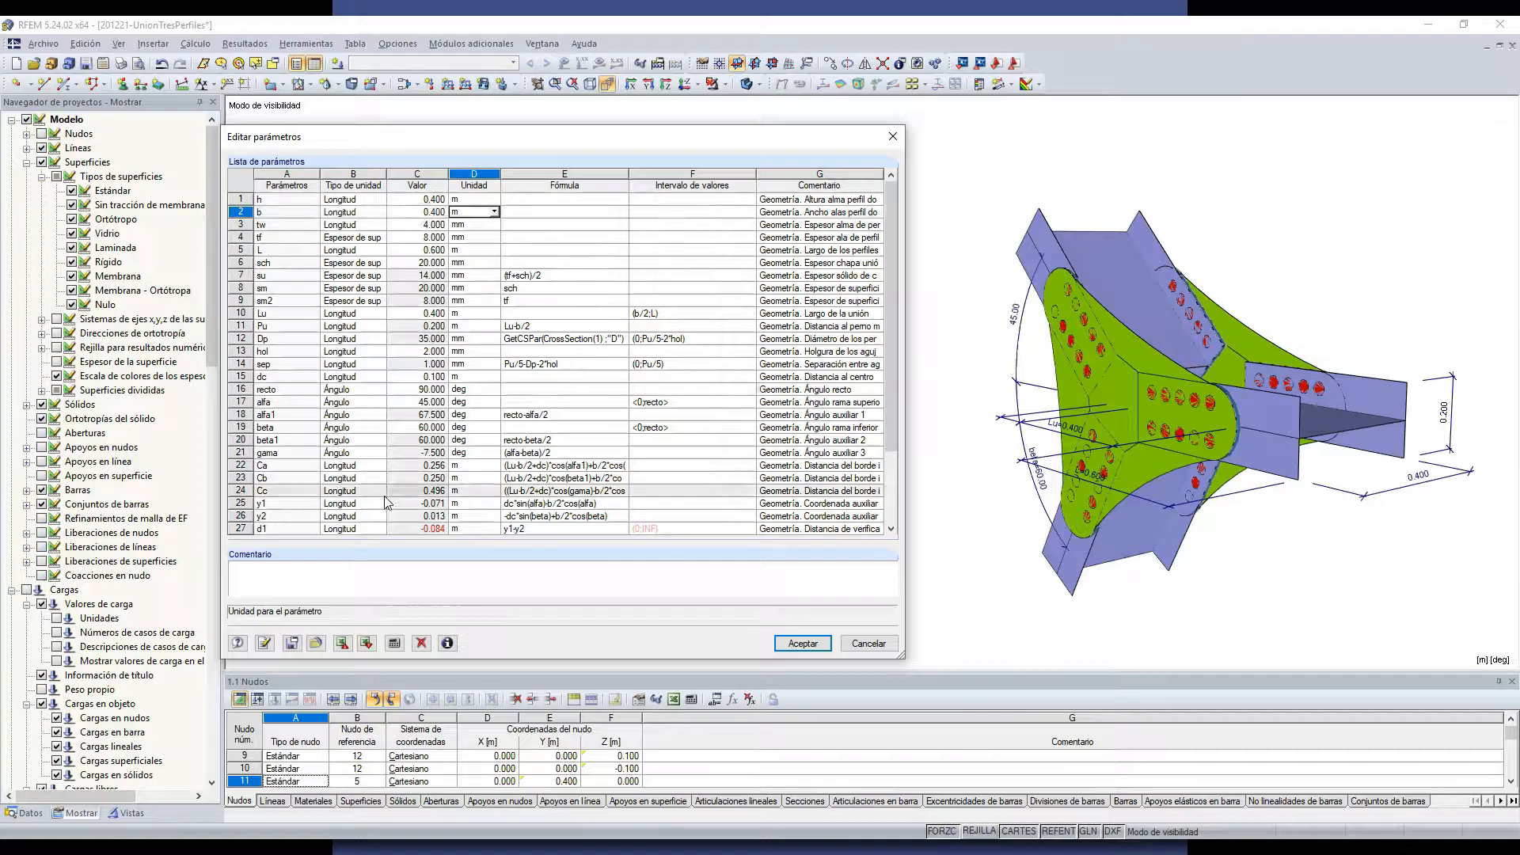
scroll(455, 436, "down", 1)
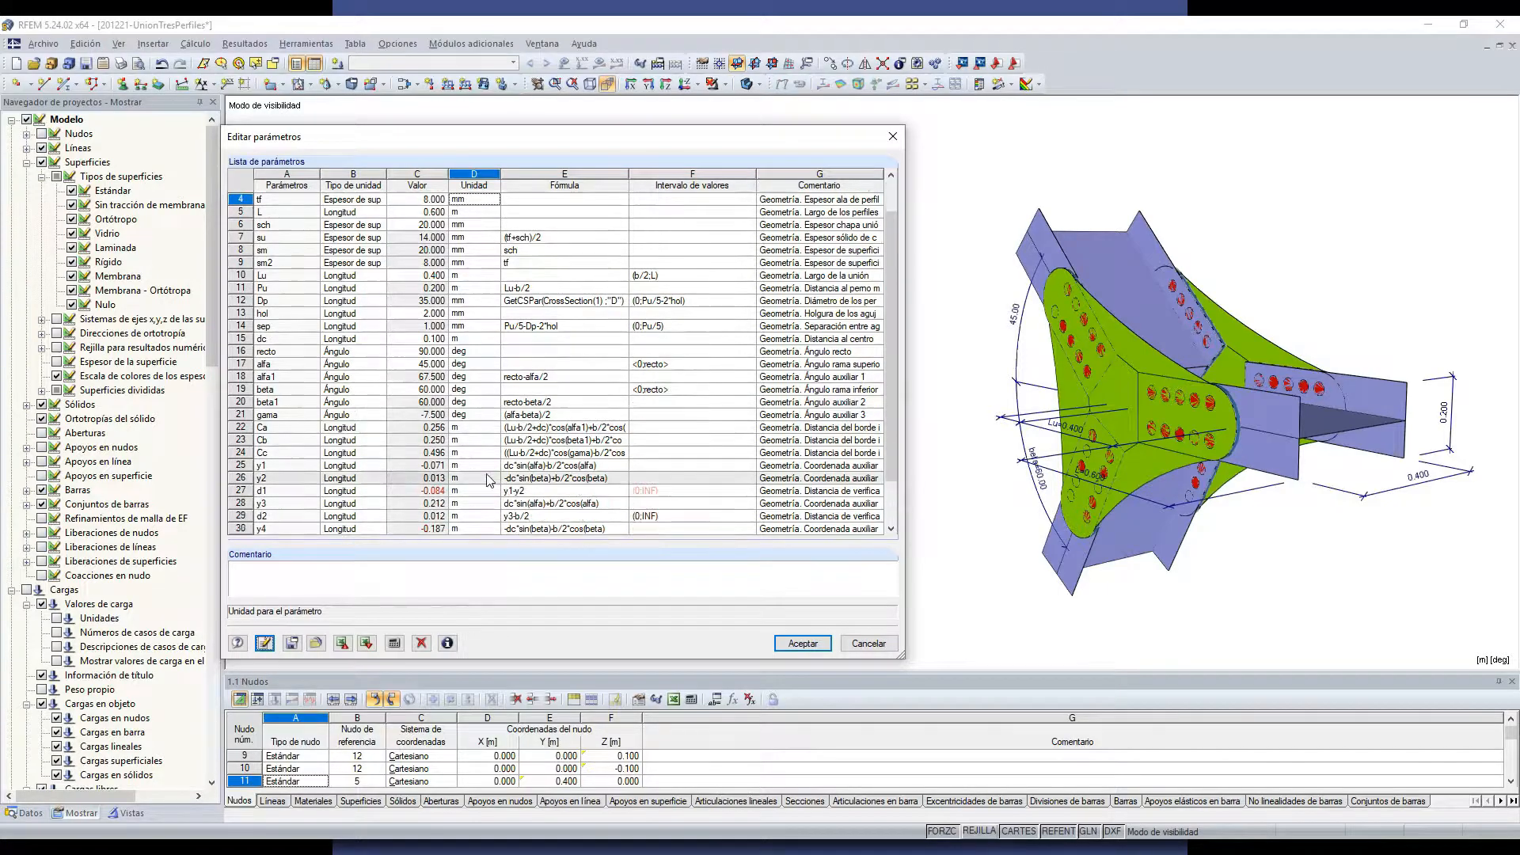
scroll(422, 497, "up", 1)
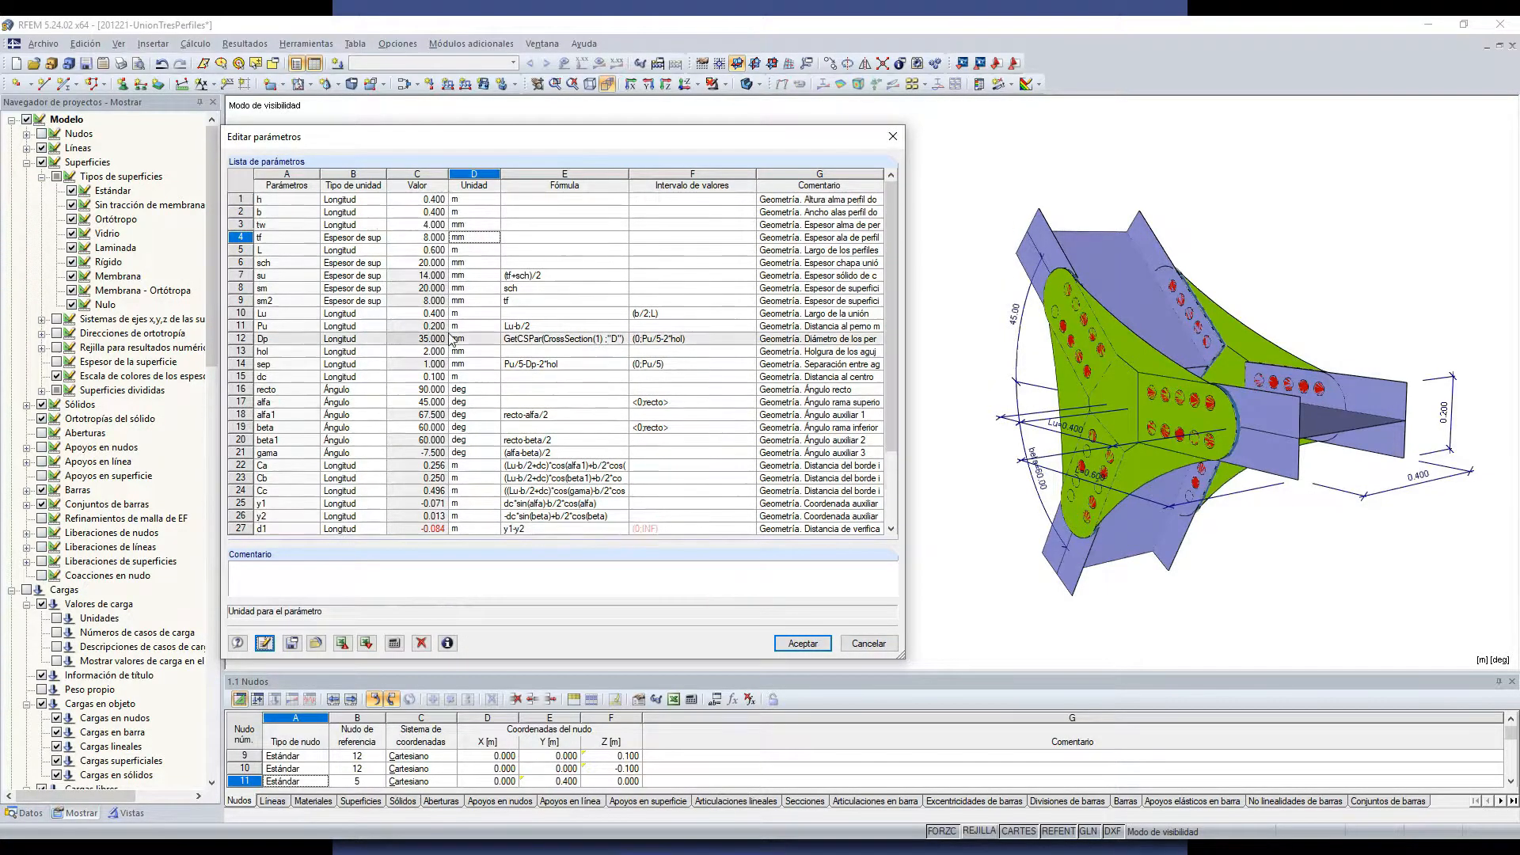
Step: Try flange widths of 0.3 m and 0.2 m for parameter b and check the dependent parameters
left_click(424, 212)
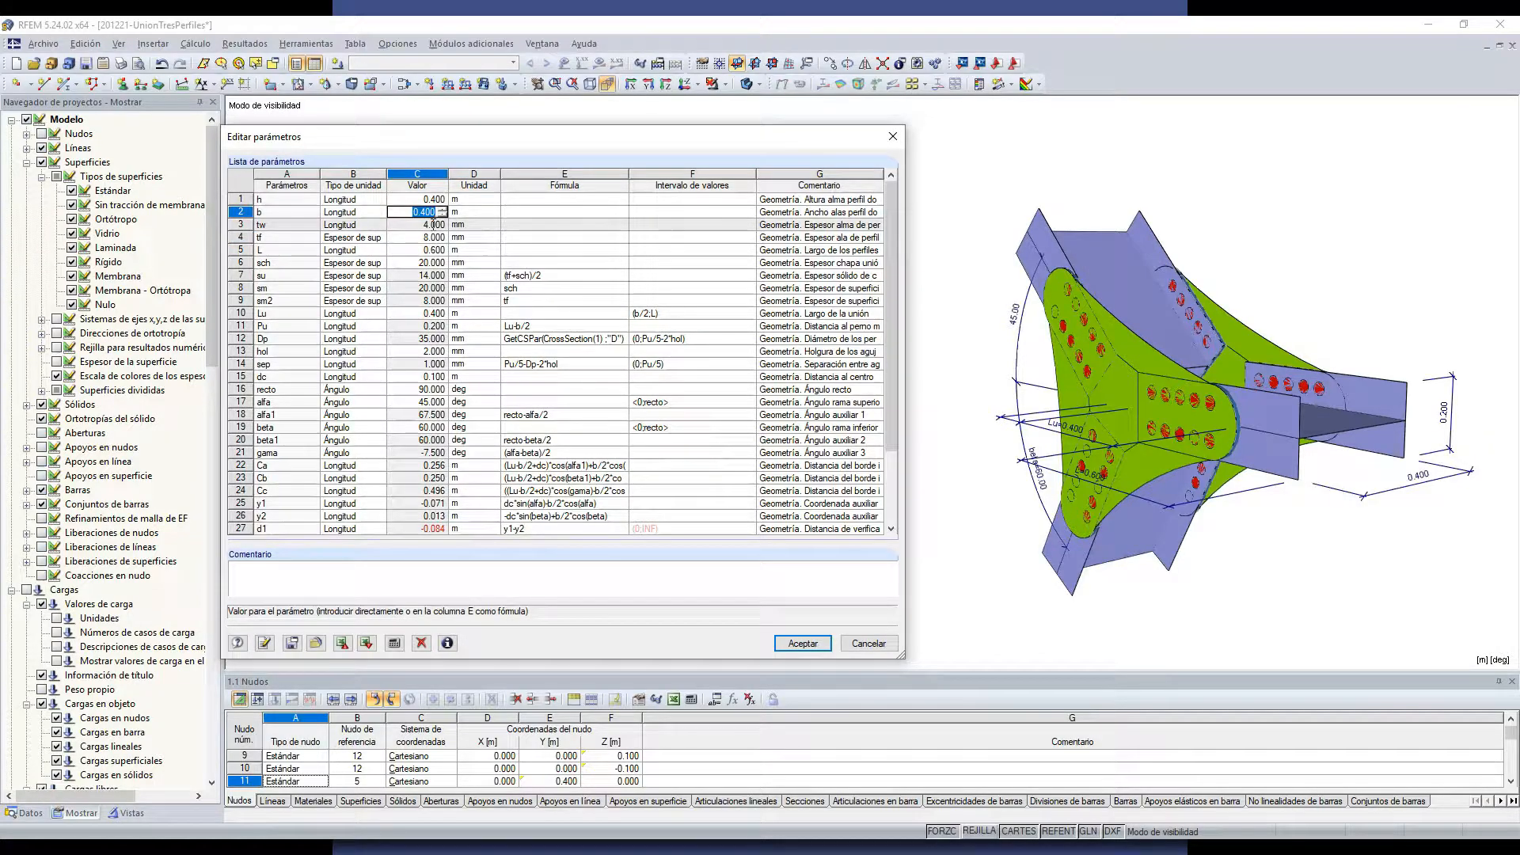
type("0.3")
key("Tab")
left_click(416, 213)
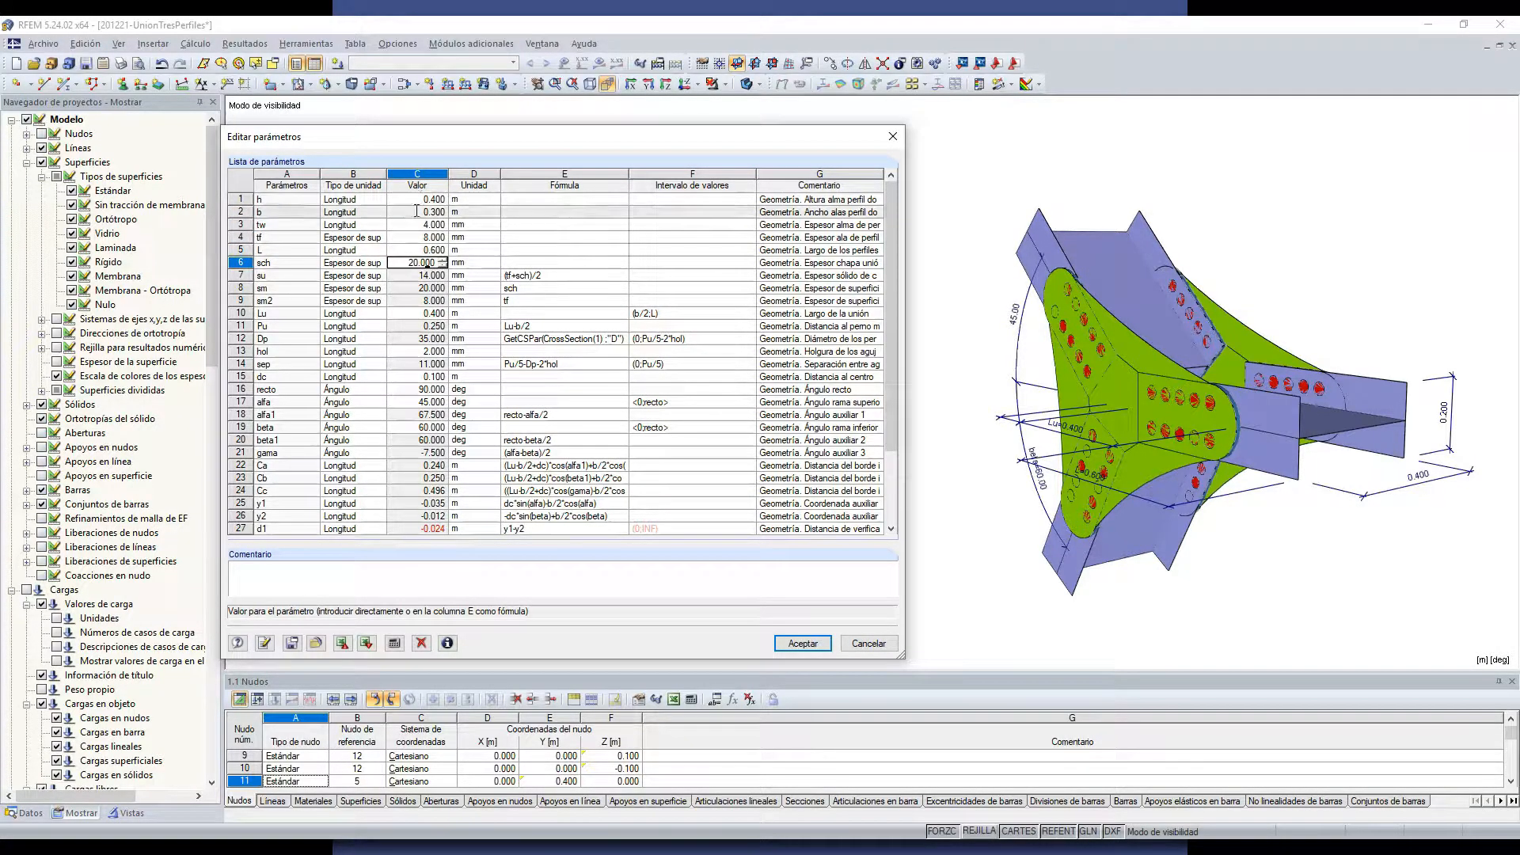
left_click(422, 238)
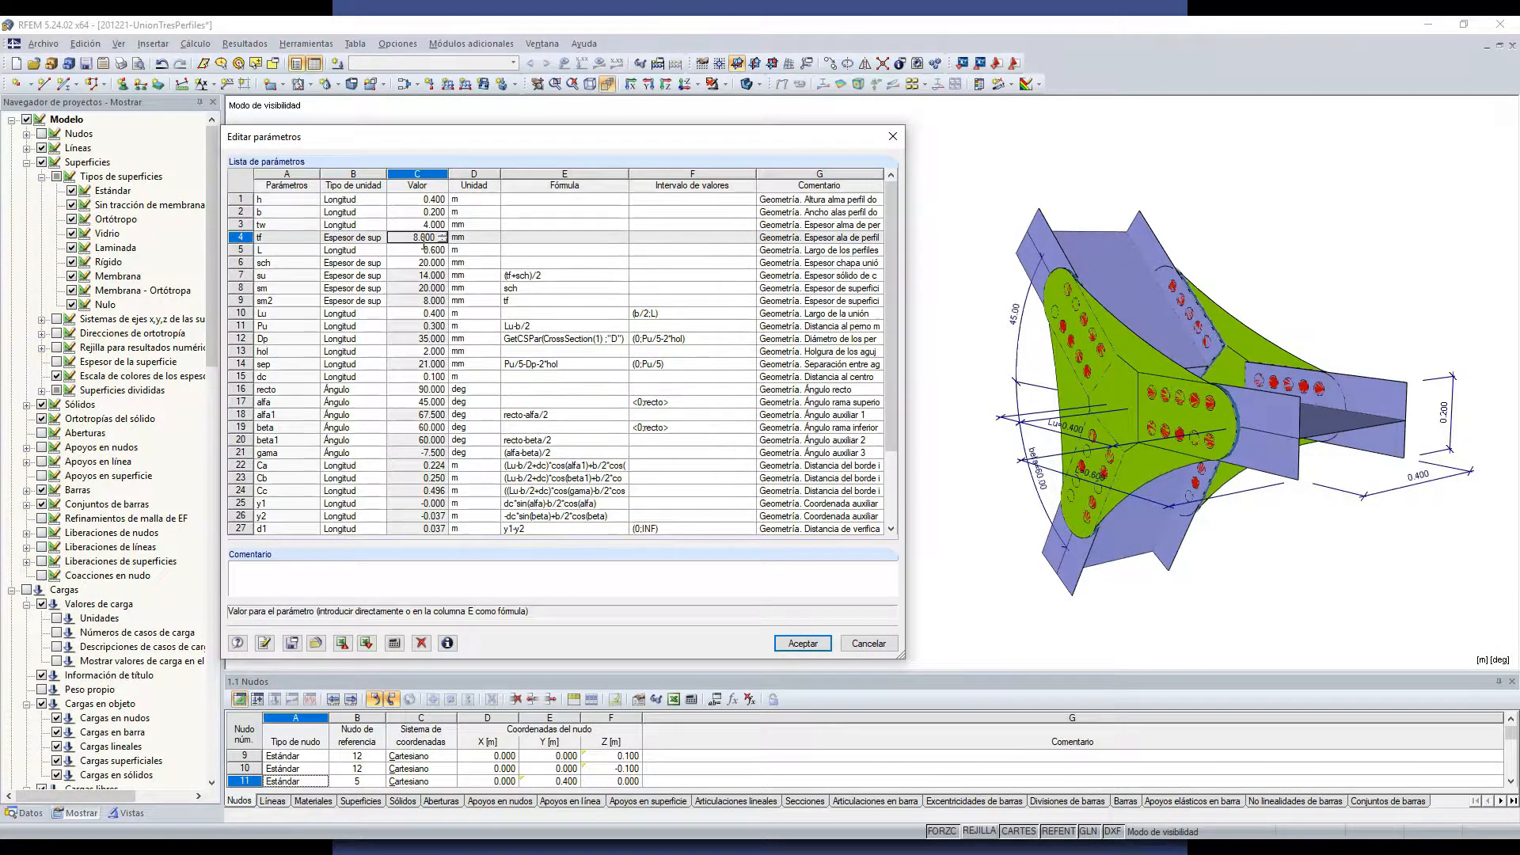
Step: Set the flange width parameter b to 0.25 m, apply it to the model and close the parameter editor
left_click(422, 213)
type("0")
key("Tab")
scroll(445, 489, "down", 2)
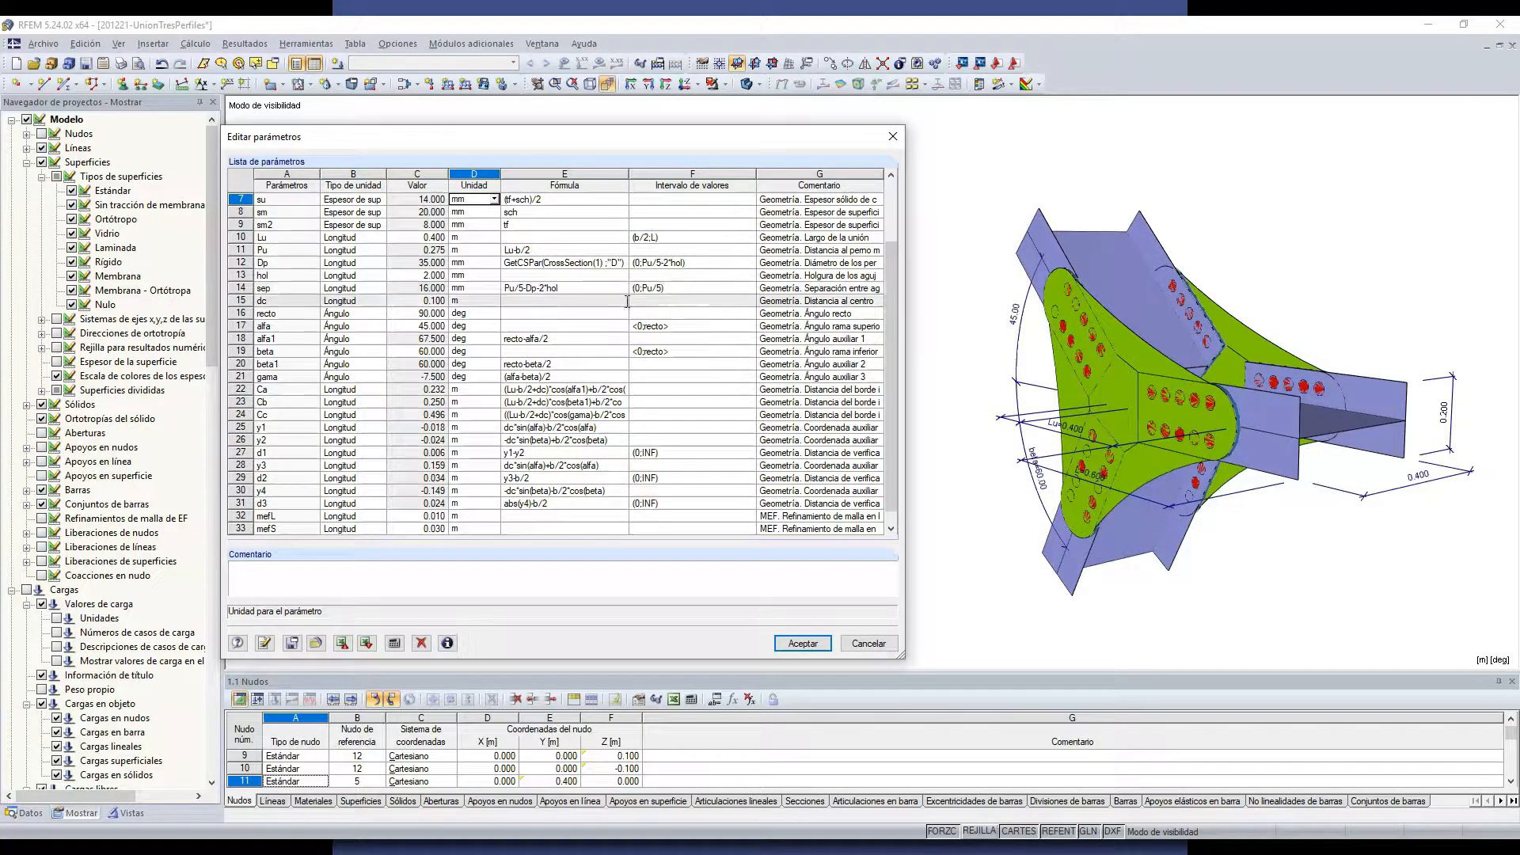
left_click(270, 647)
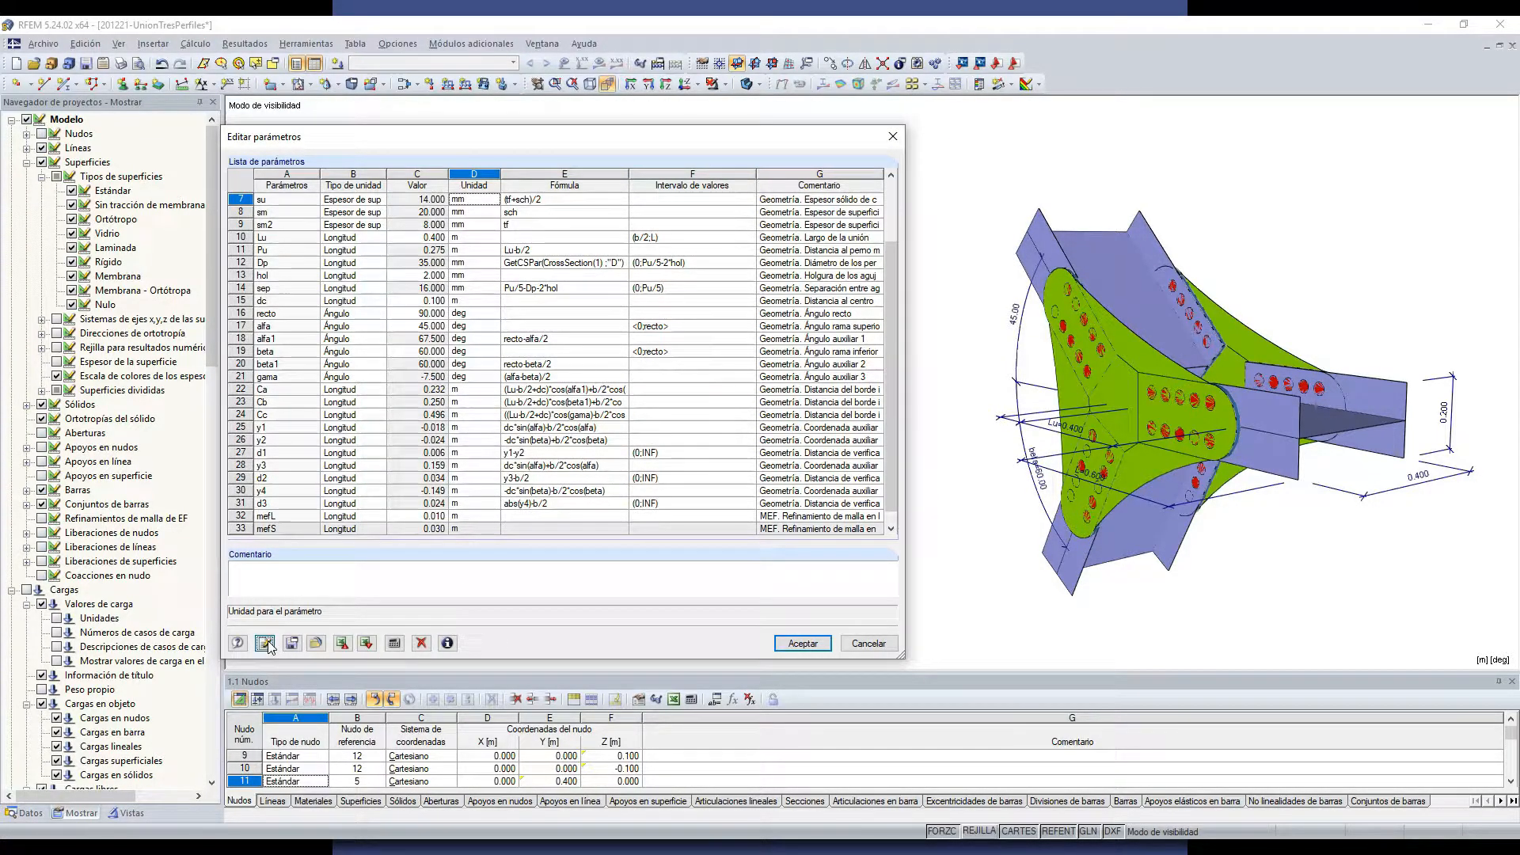
middle_click_drag(1183, 578, 1307, 538, "ctrl")
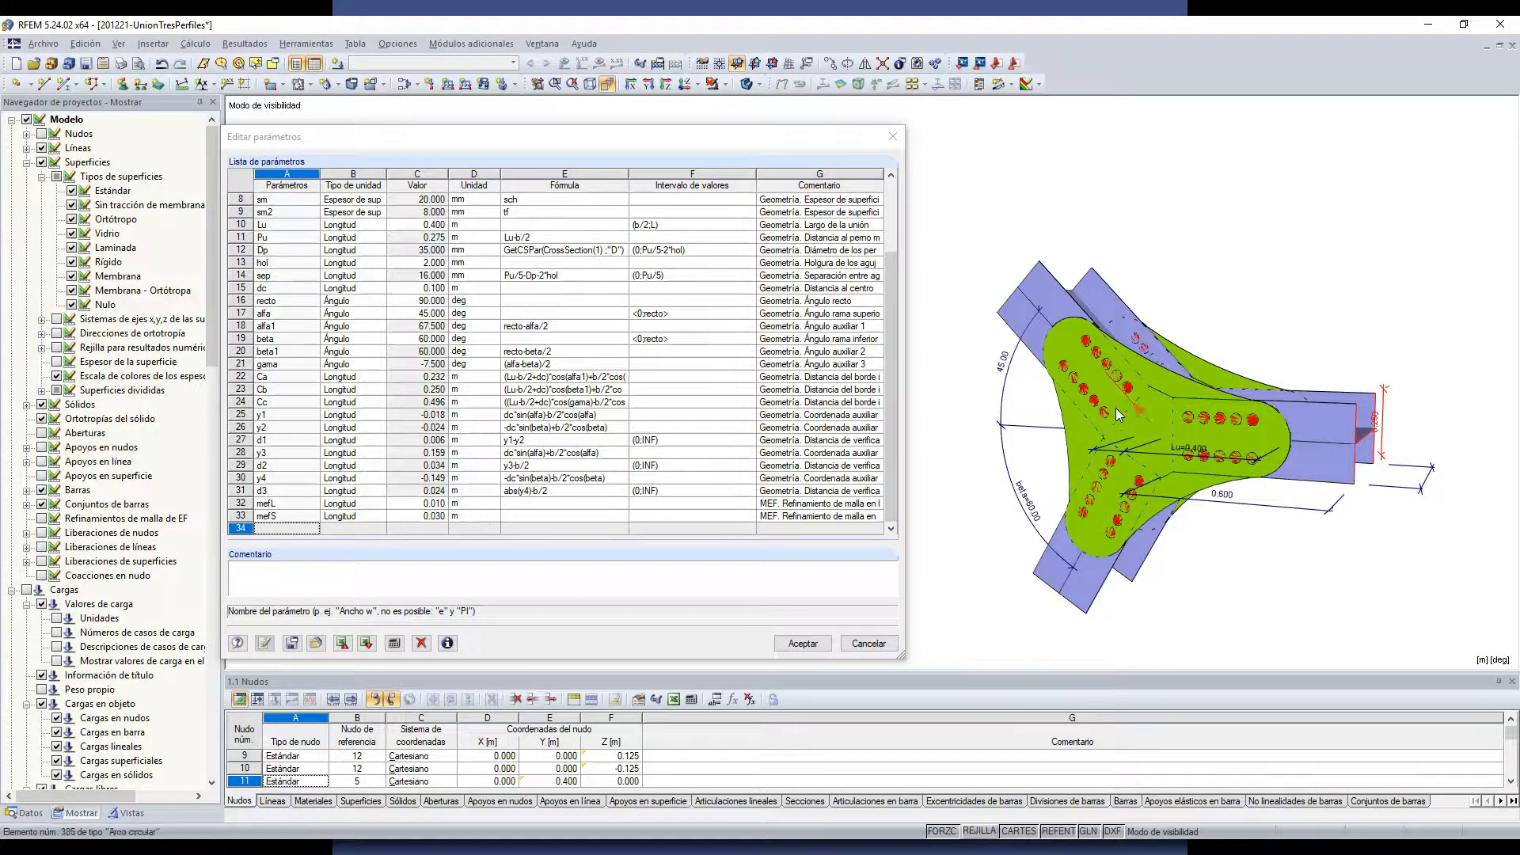
middle_click_drag(1274, 528, 1183, 545, "ctrl")
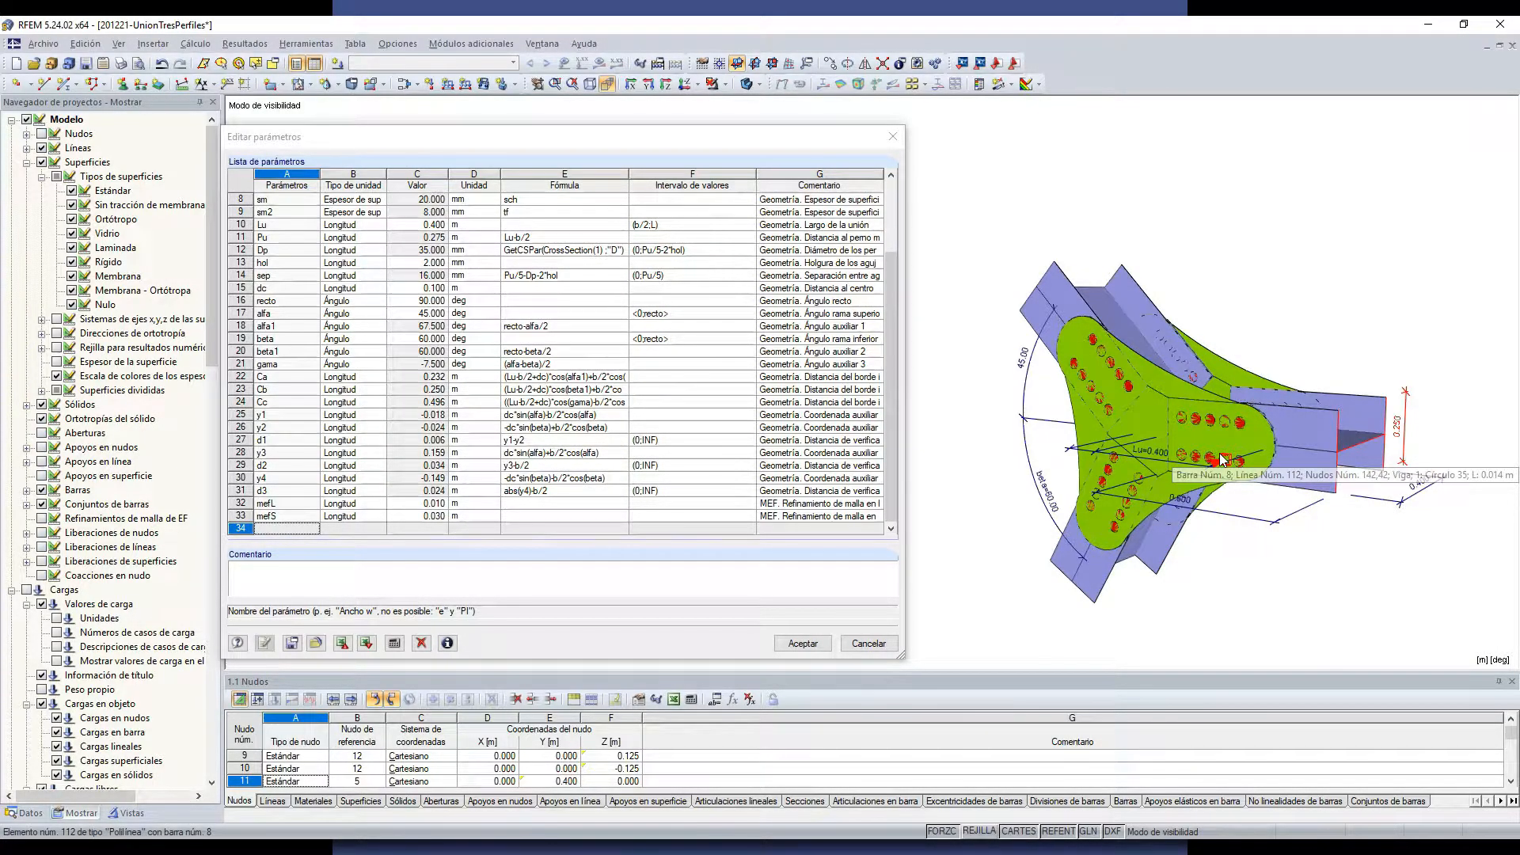
middle_click_drag(1223, 459, 1156, 472, "ctrl")
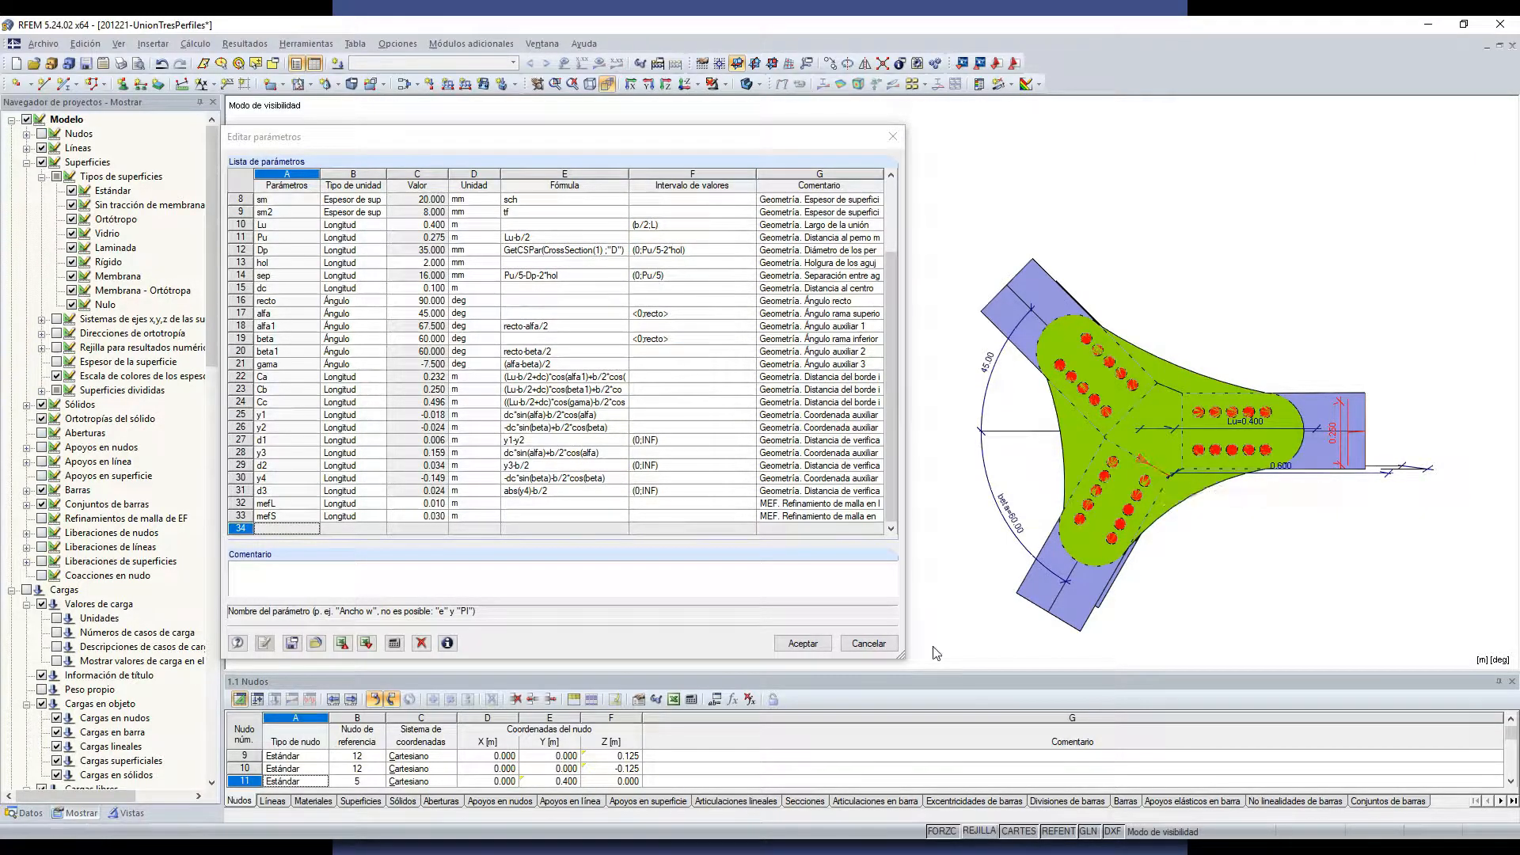
left_click(869, 642)
Step: Select the whole connection and look up the command for saving it as a block
middle_click_drag(1212, 569, 955, 560)
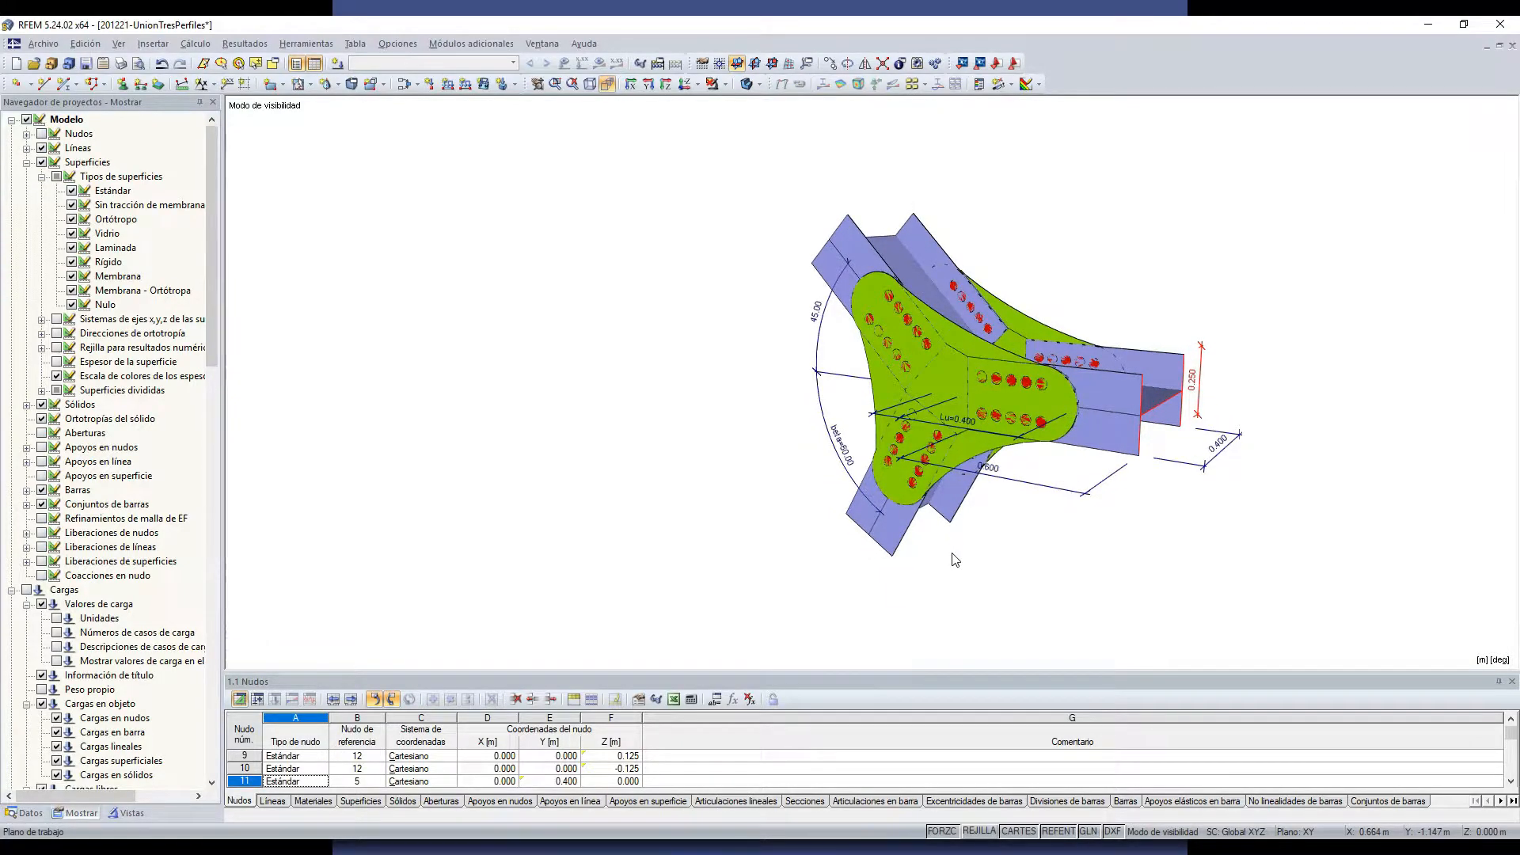
left_click_drag(677, 143, 1315, 627)
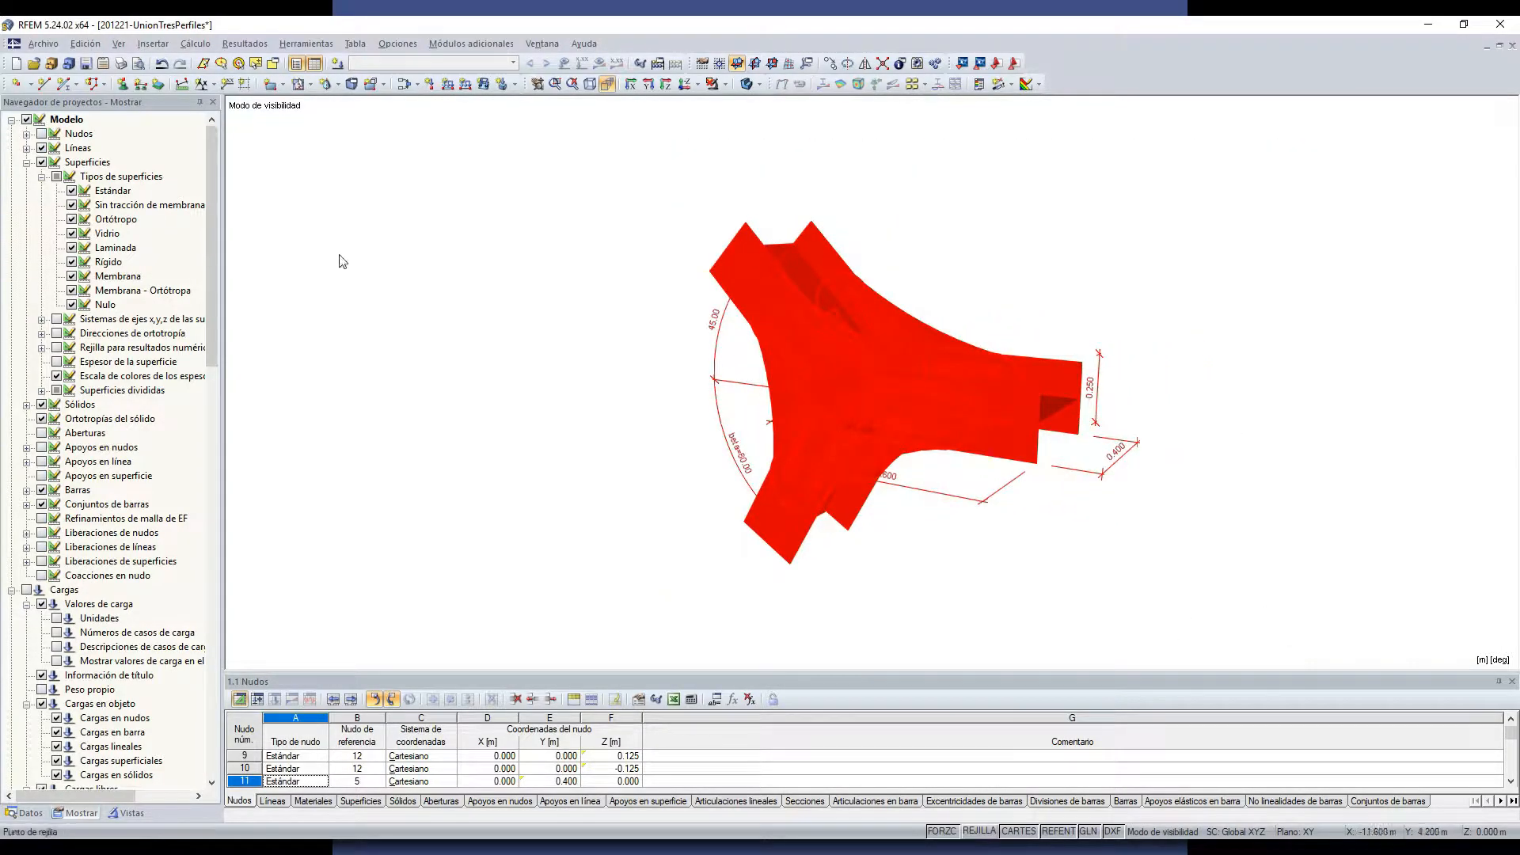
left_click(43, 44)
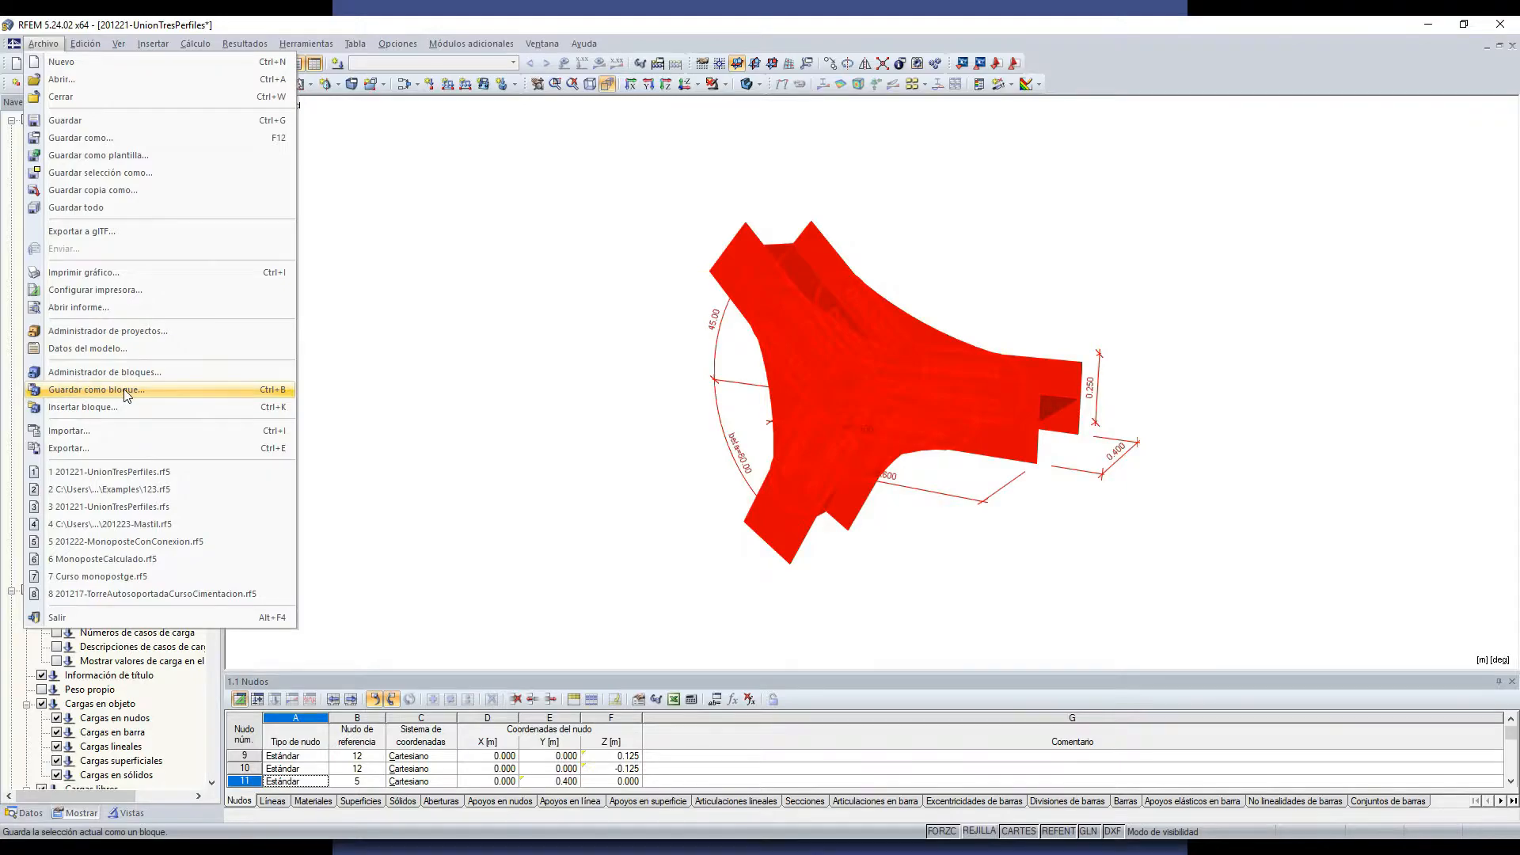
left_click(523, 423)
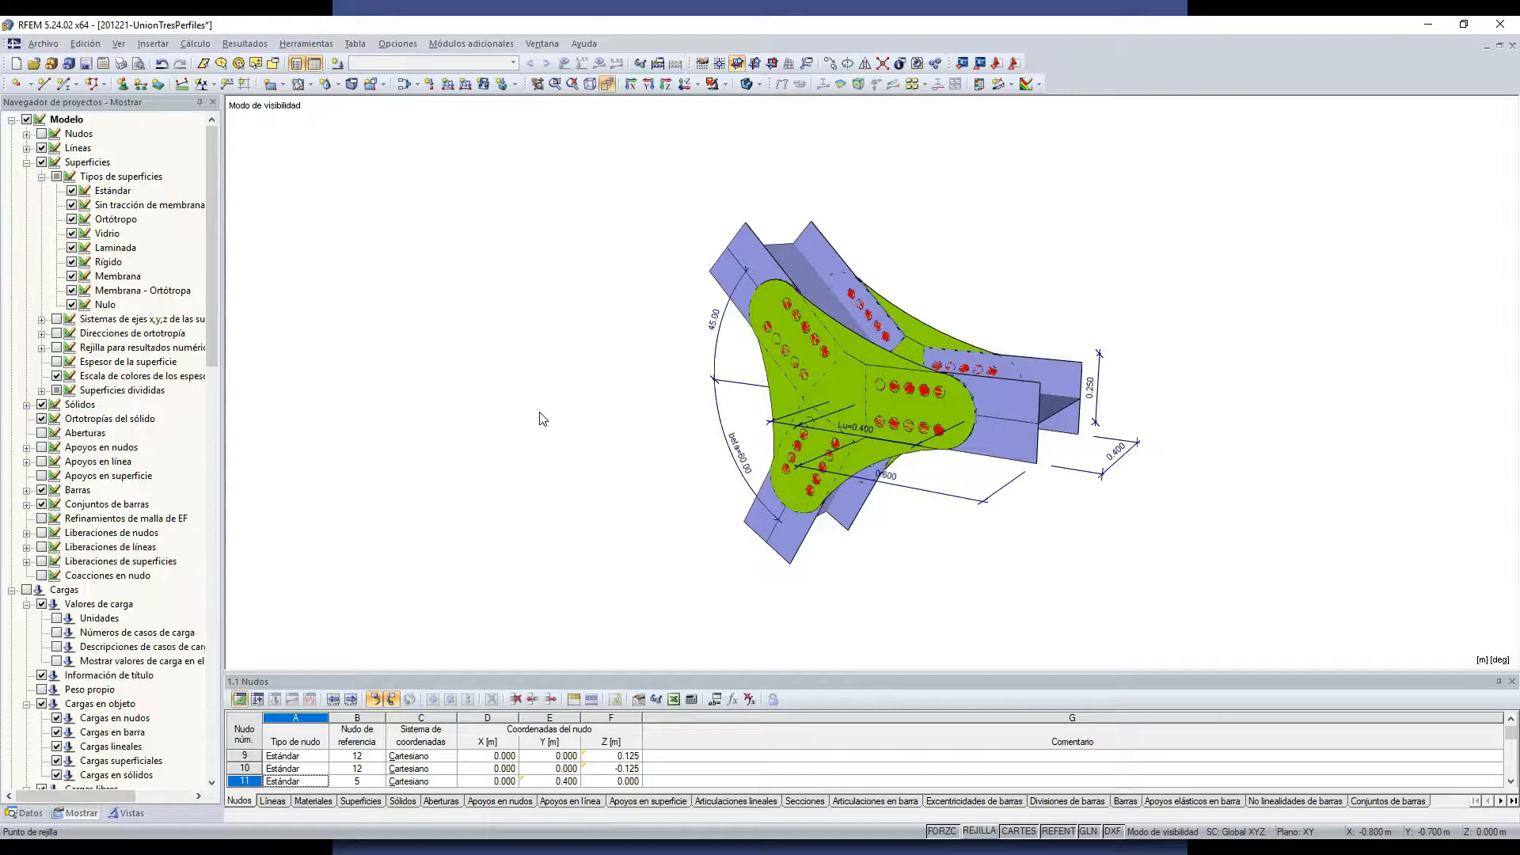
Step: Switch to the other open model, 123
left_click(543, 44)
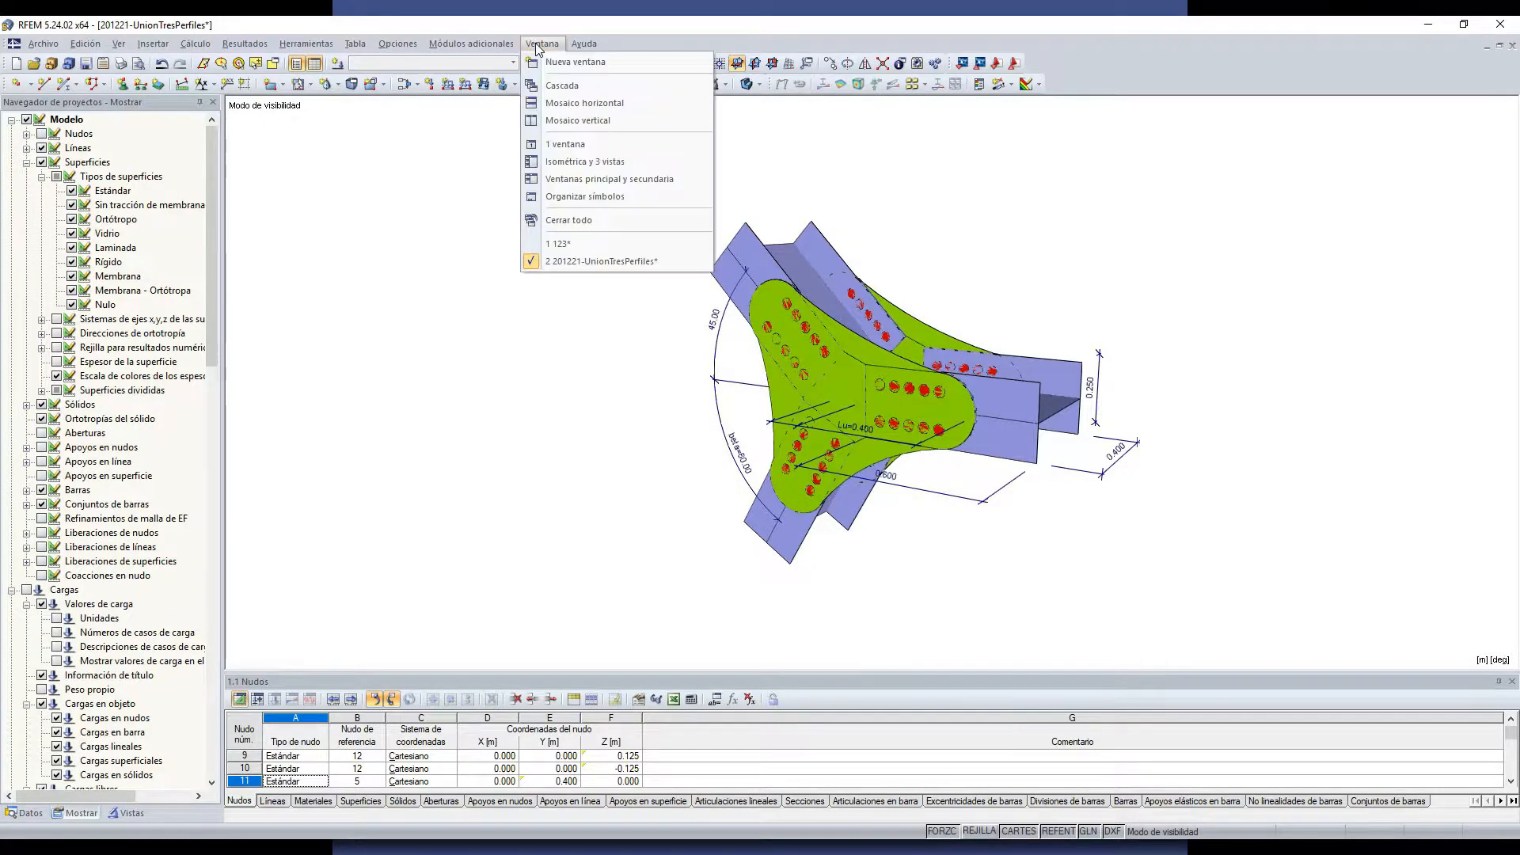
left_click(585, 242)
scroll(866, 440, "down", 2)
middle_click_drag(860, 451, 999, 445, "ctrl")
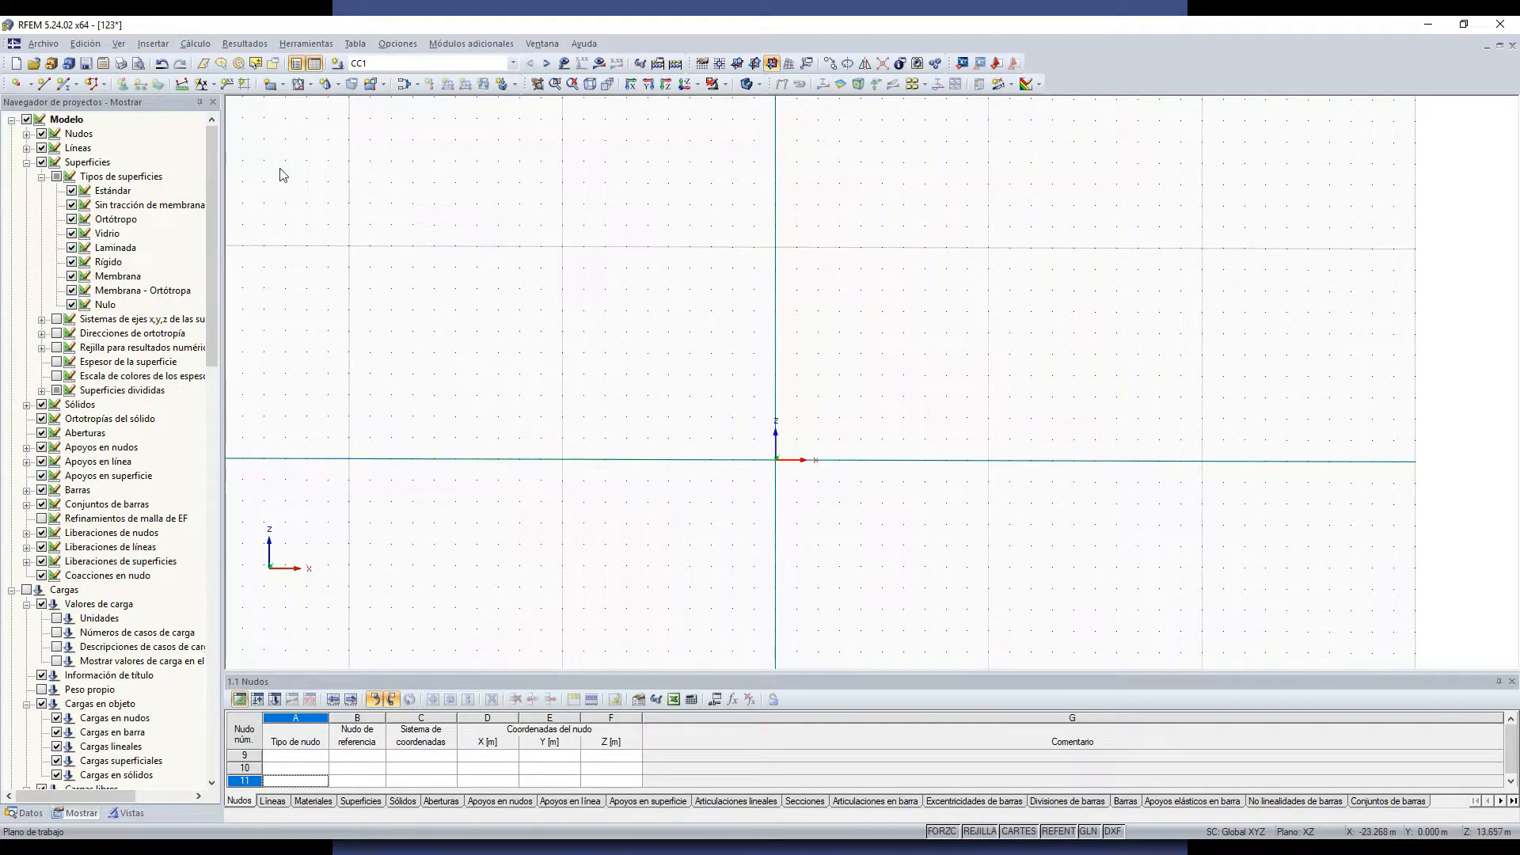
Step: Draw a HEA 220 beam member in Steel A36 from the origin to X = 6 m along the X axis
left_click(64, 83)
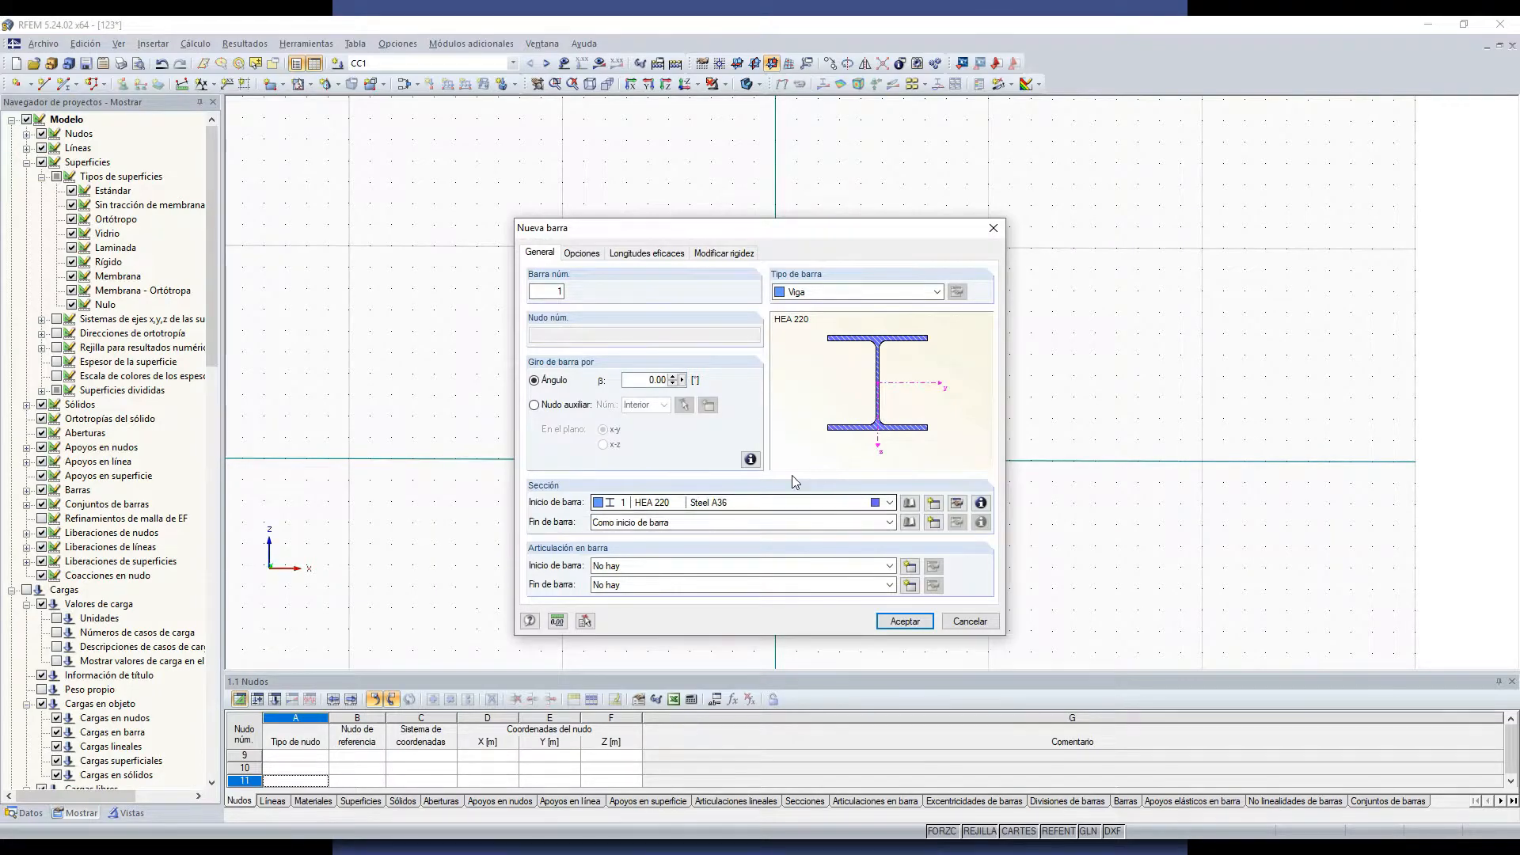
left_click(903, 621)
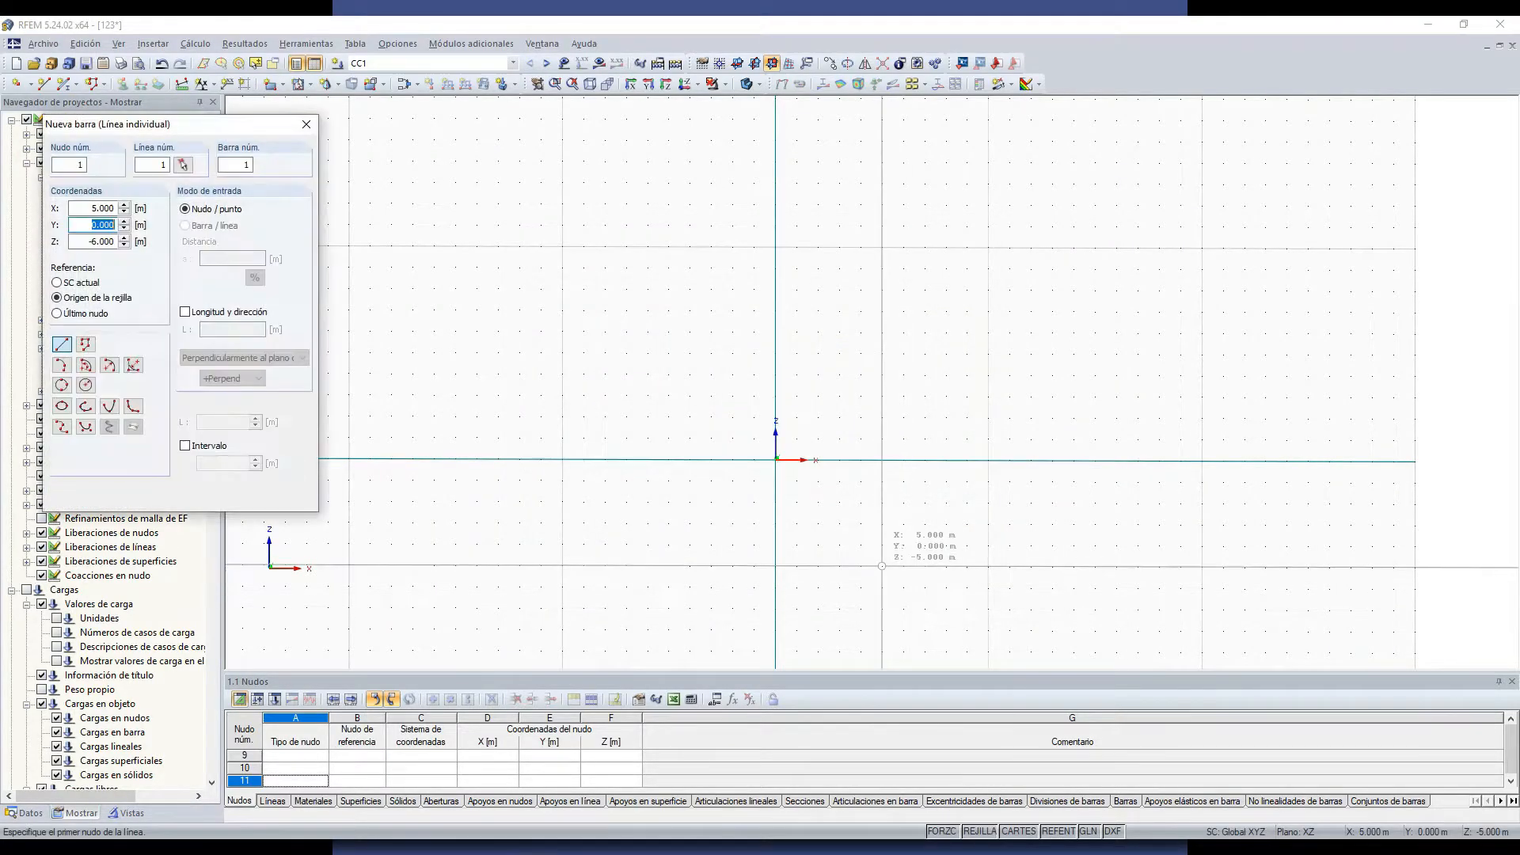
left_click(775, 460)
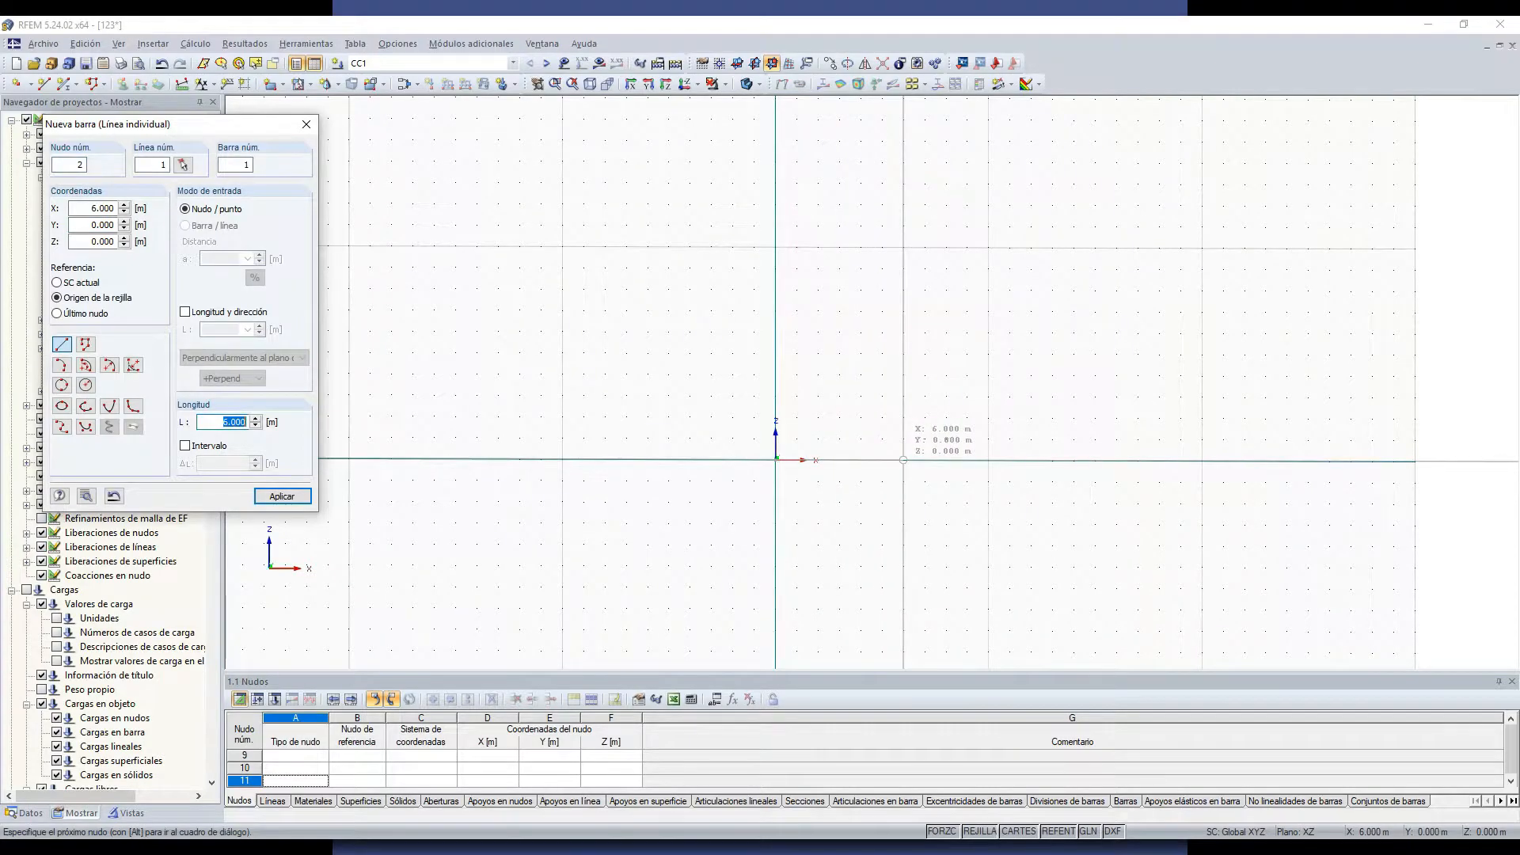
left_click(903, 460)
scroll(761, 460, "up", 3)
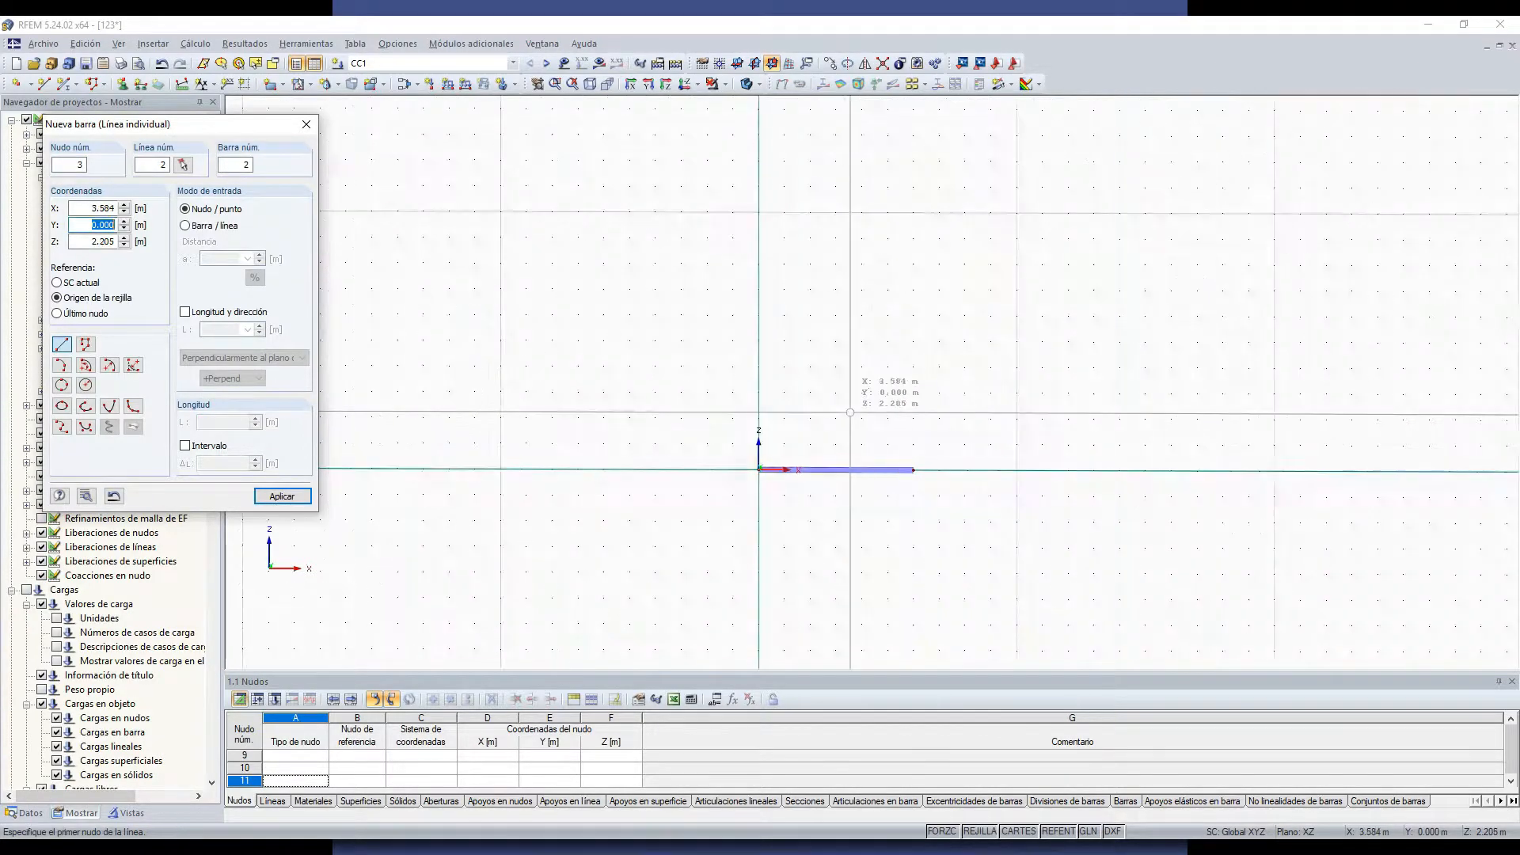
Step: Draw two more HEA 220 members from the origin, one to X = -2 m, Z = 3 m and one diagonally toward negative X and Z
left_click(746, 479)
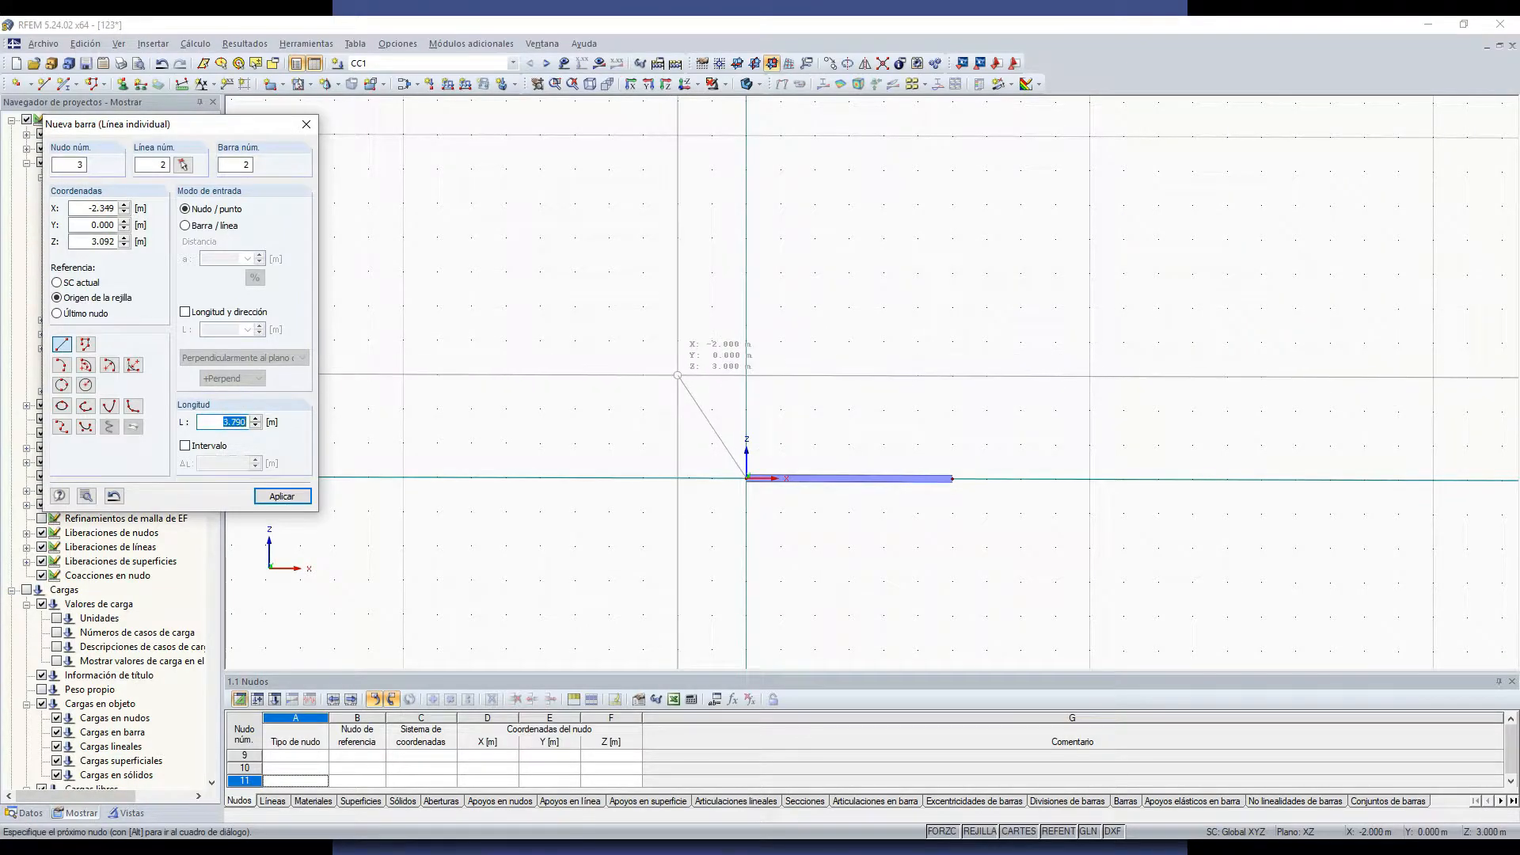
left_click(678, 375)
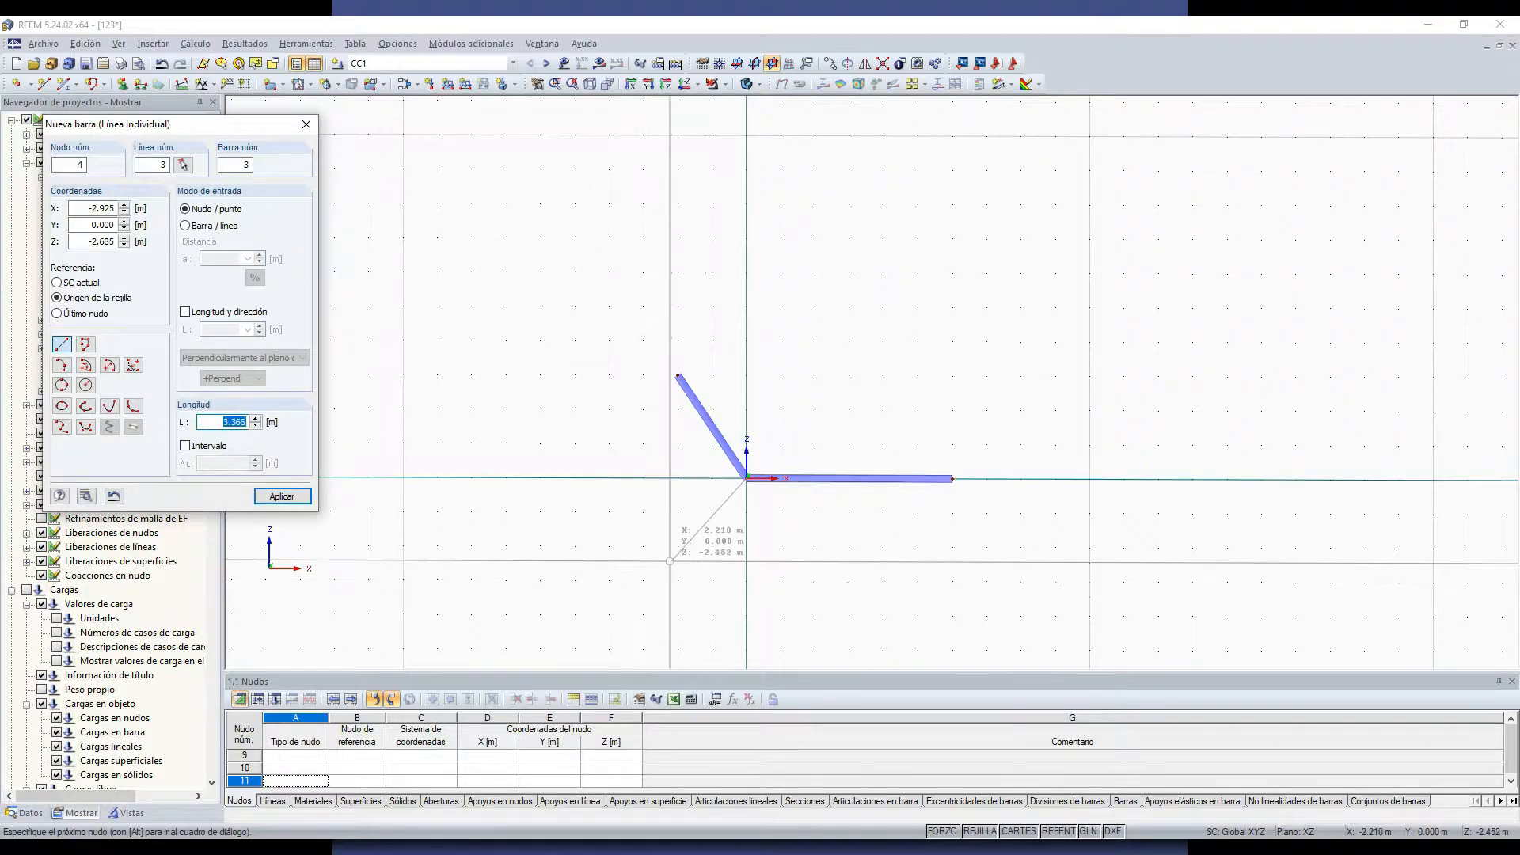
left_click(643, 581)
key("Escape")
scroll(797, 499, "up", 5)
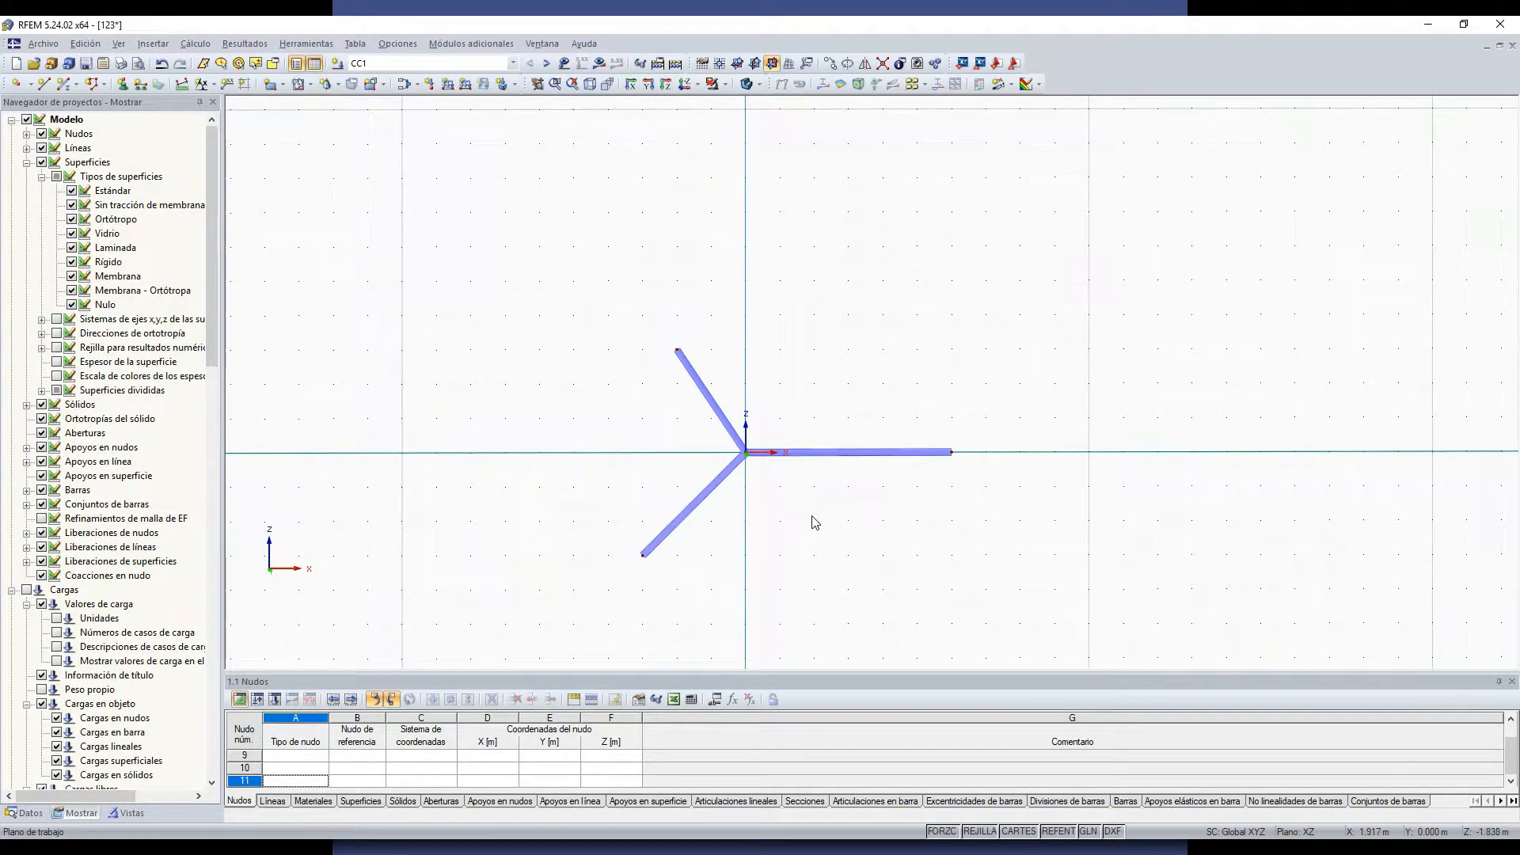
Step: Set the rotation angle β of all three members to 90°
middle_click_drag(752, 479, 868, 530, "ctrl")
scroll(672, 423, "up", 4)
middle_click_drag(834, 475, 676, 450, "ctrl")
scroll(679, 452, "down", 3)
left_click_drag(829, 304, 590, 556)
double_click(620, 492)
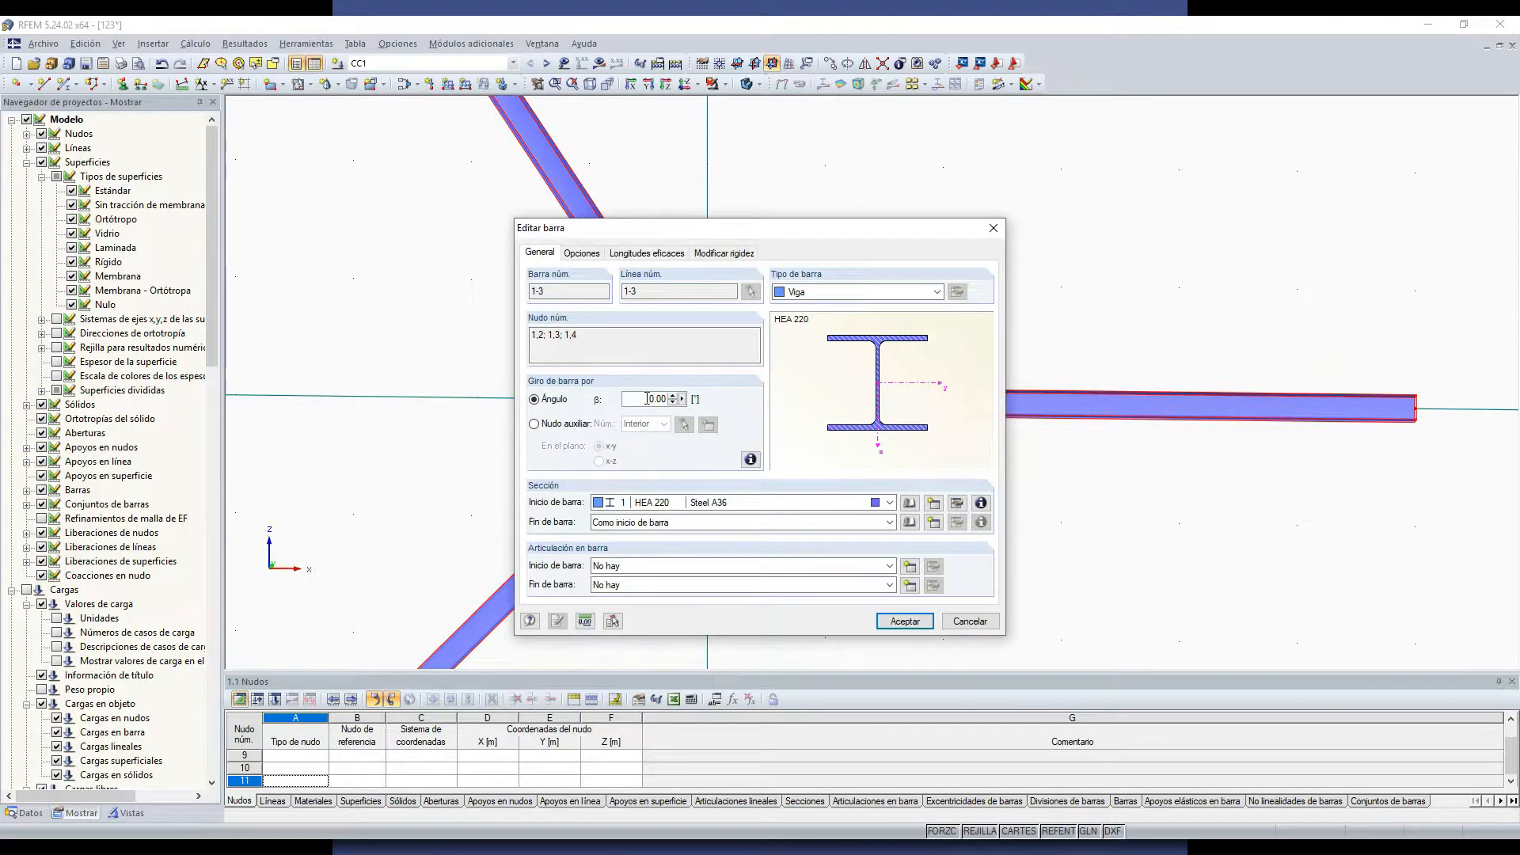
left_click(923, 620)
middle_click_drag(925, 619, 948, 450, "ctrl")
scroll(823, 495, "up", 2)
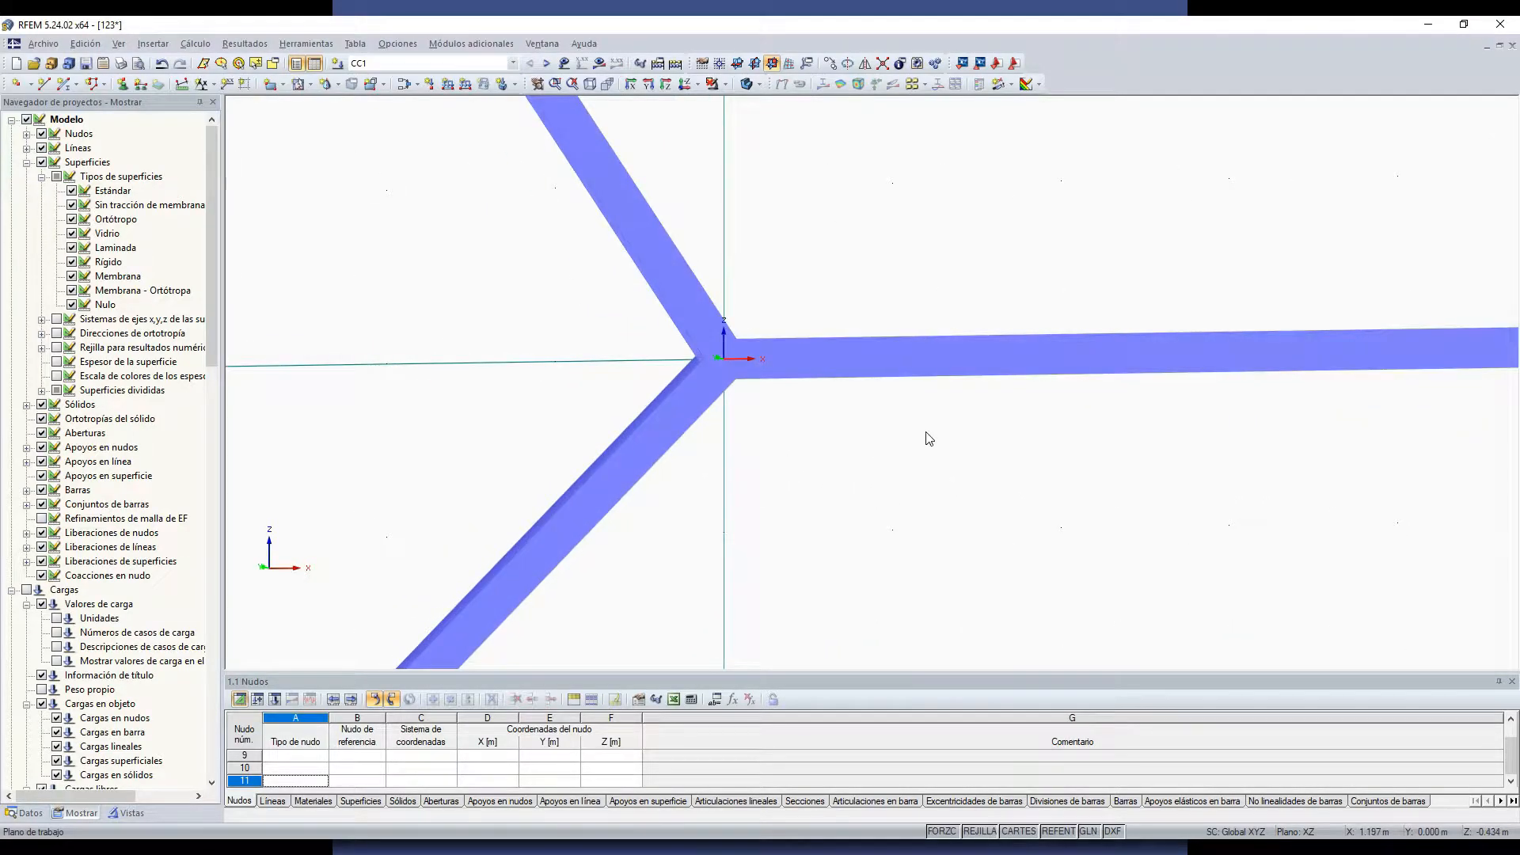
scroll(719, 354, "up", 3)
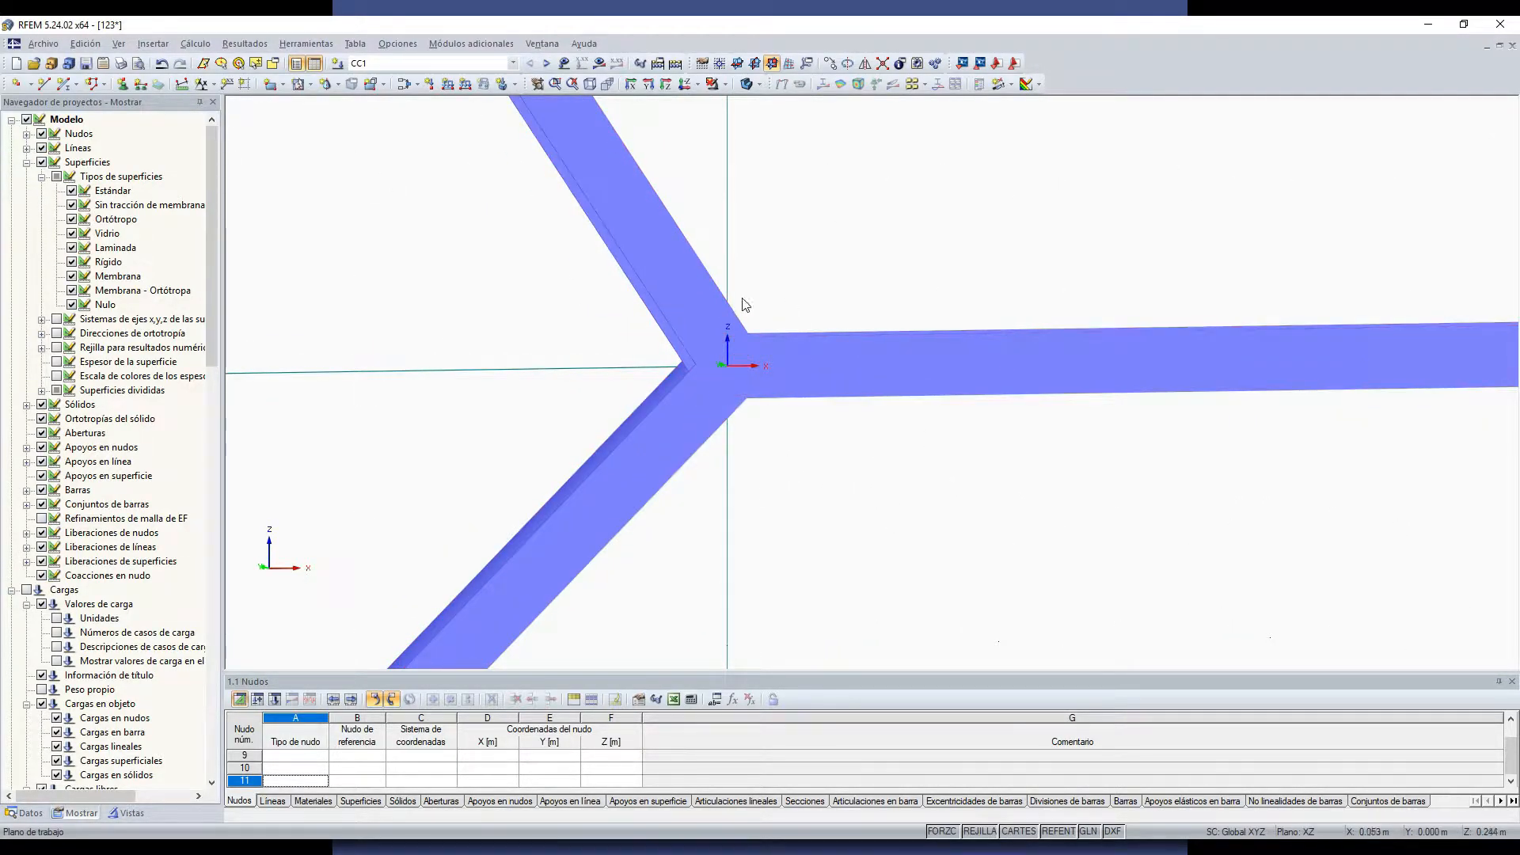
Step: Display the model as wireframe and inspect the members around their common node at the origin
left_click(758, 84)
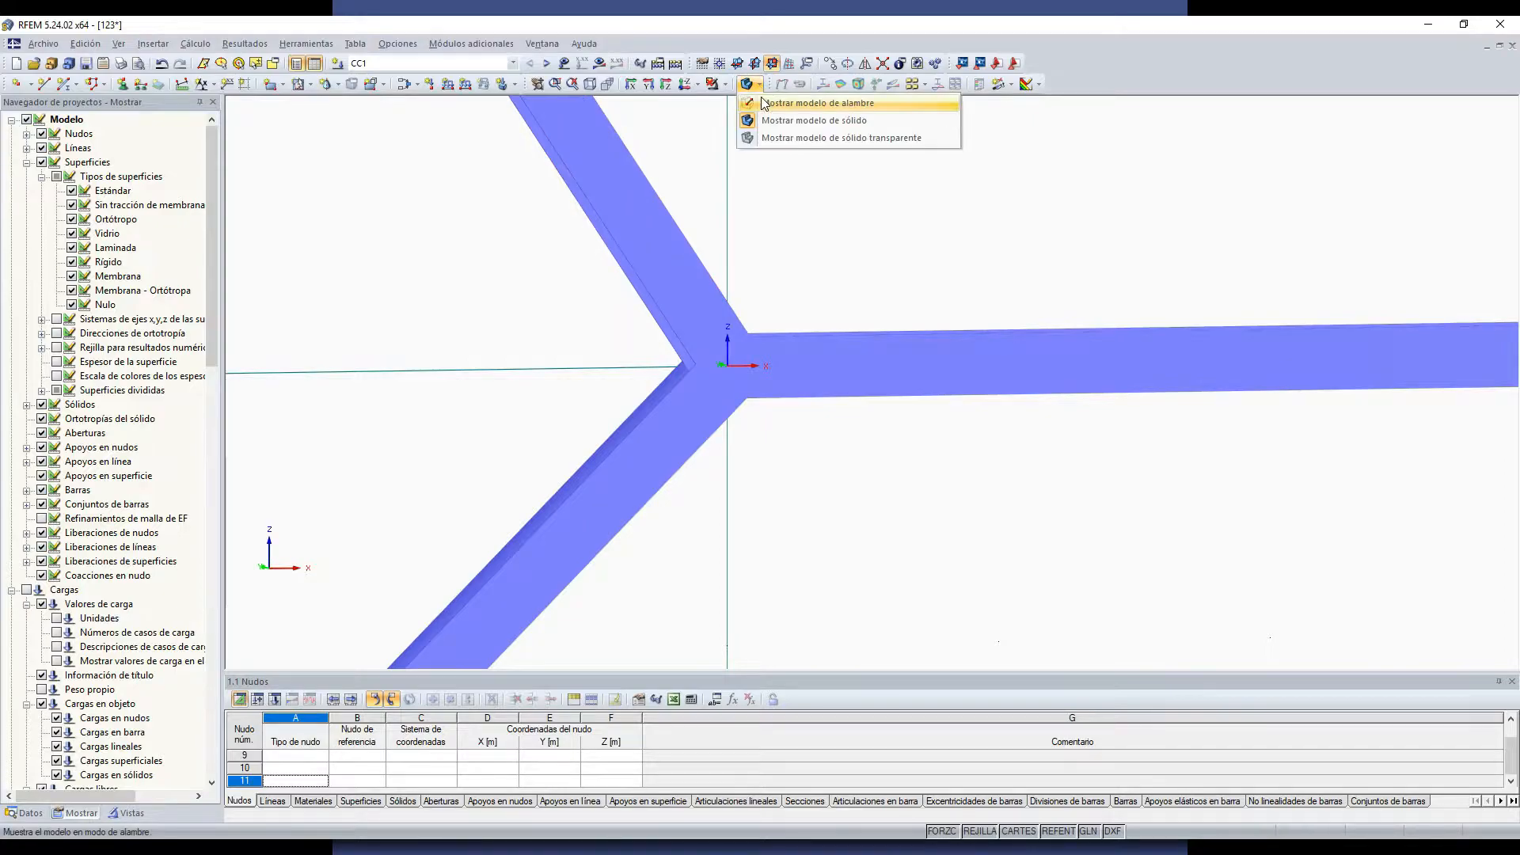
left_click(784, 99)
middle_click_drag(805, 372, 944, 371, "ctrl")
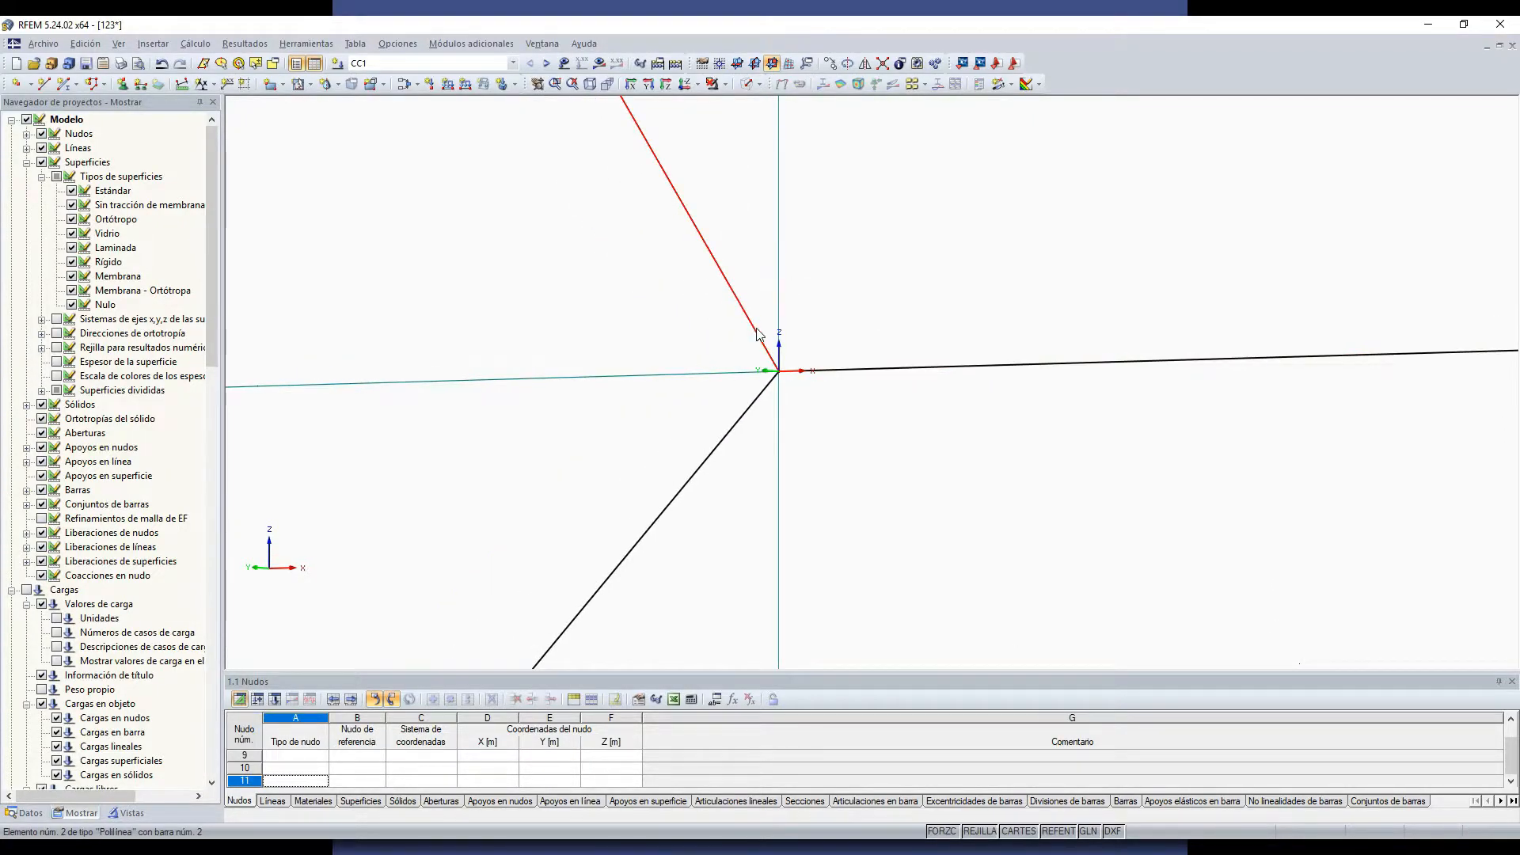
middle_click_drag(787, 395, 776, 399)
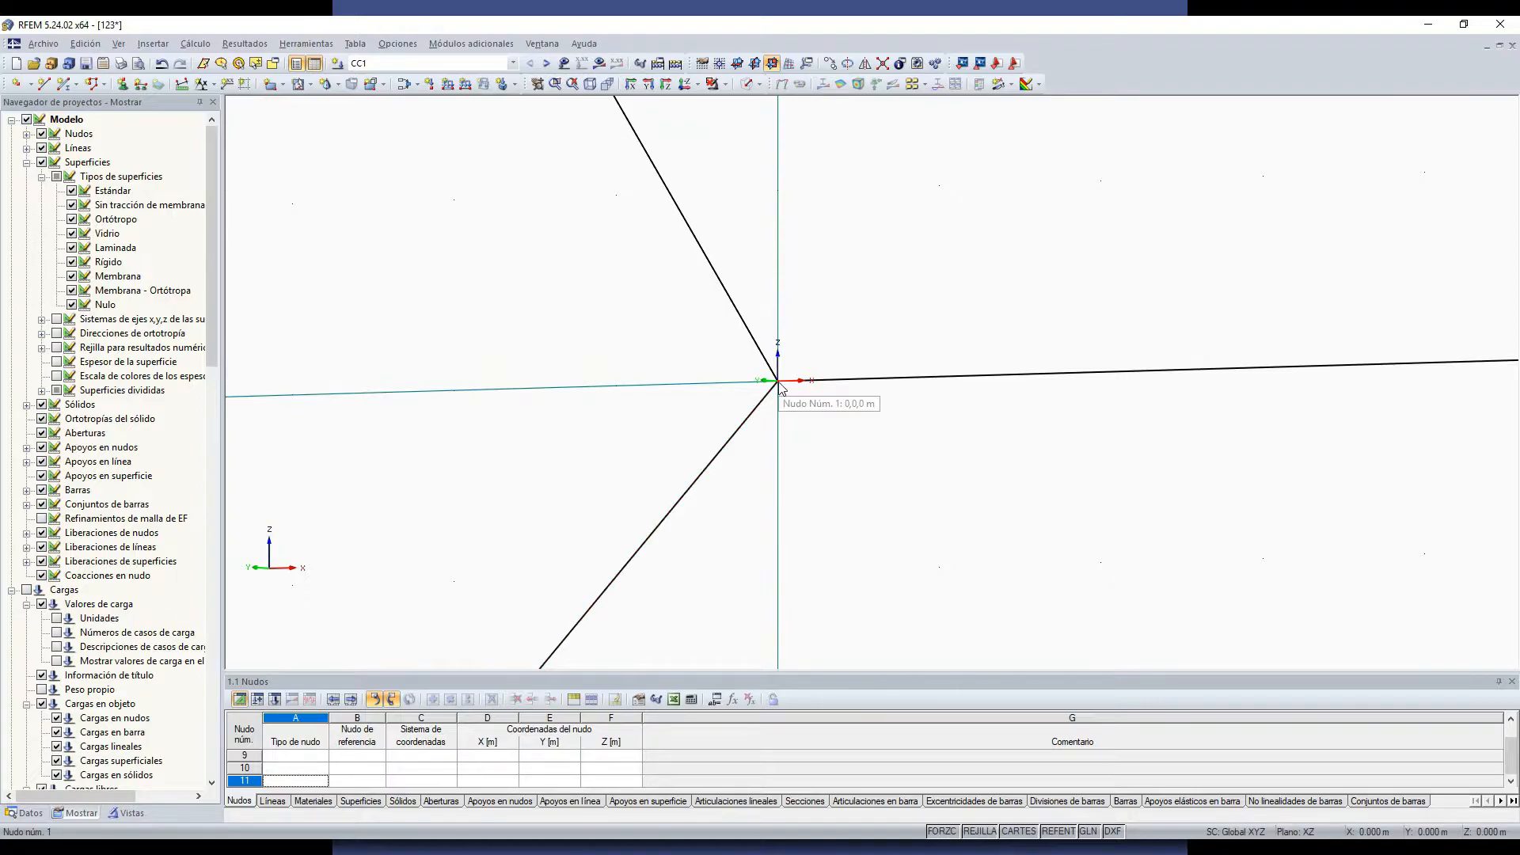
scroll(705, 417, "down", 5)
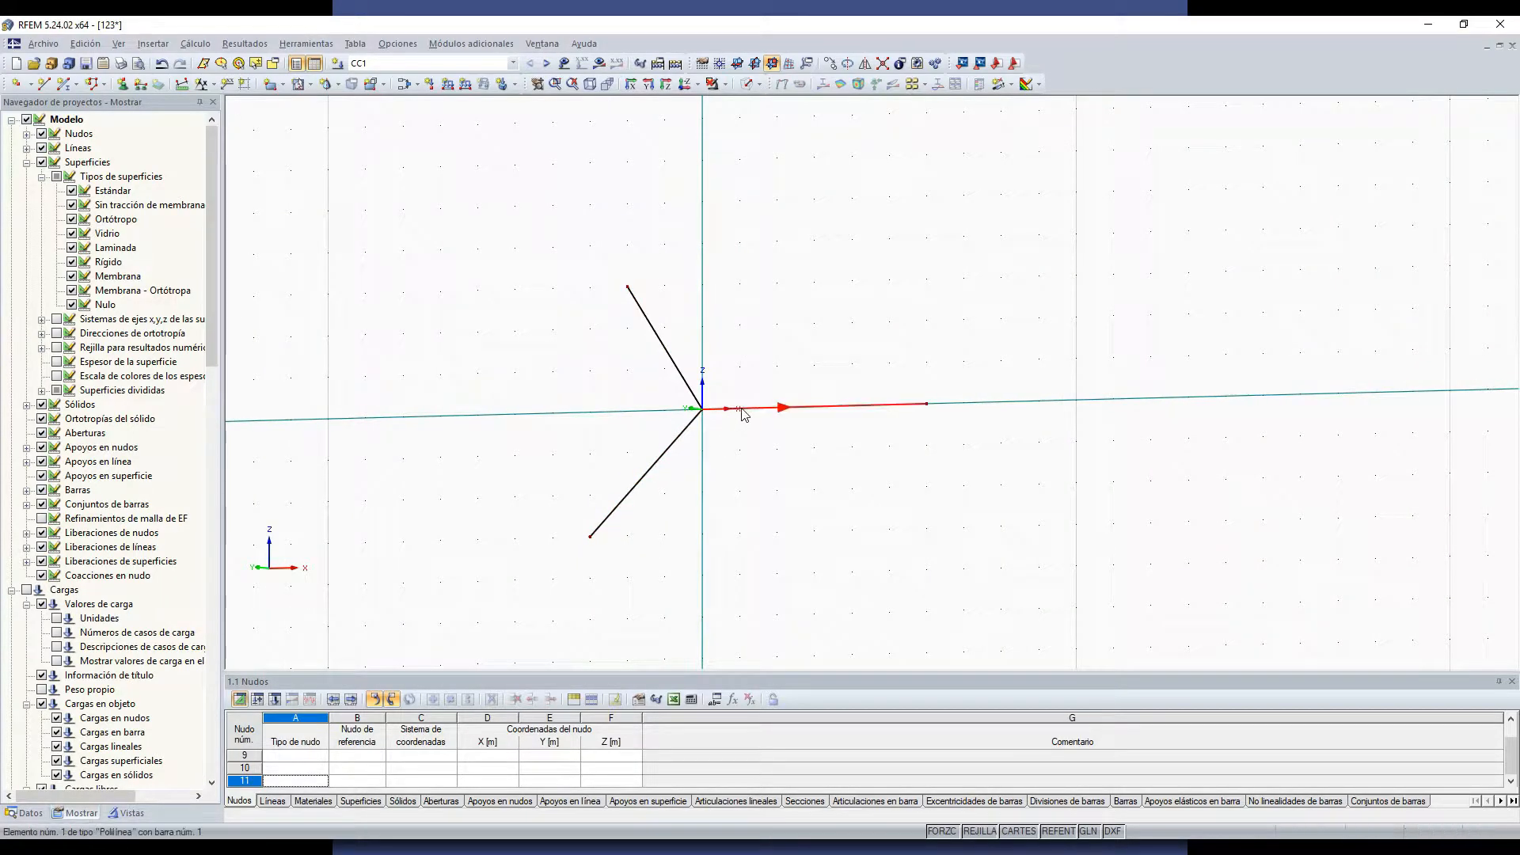
scroll(680, 376, "up", 2)
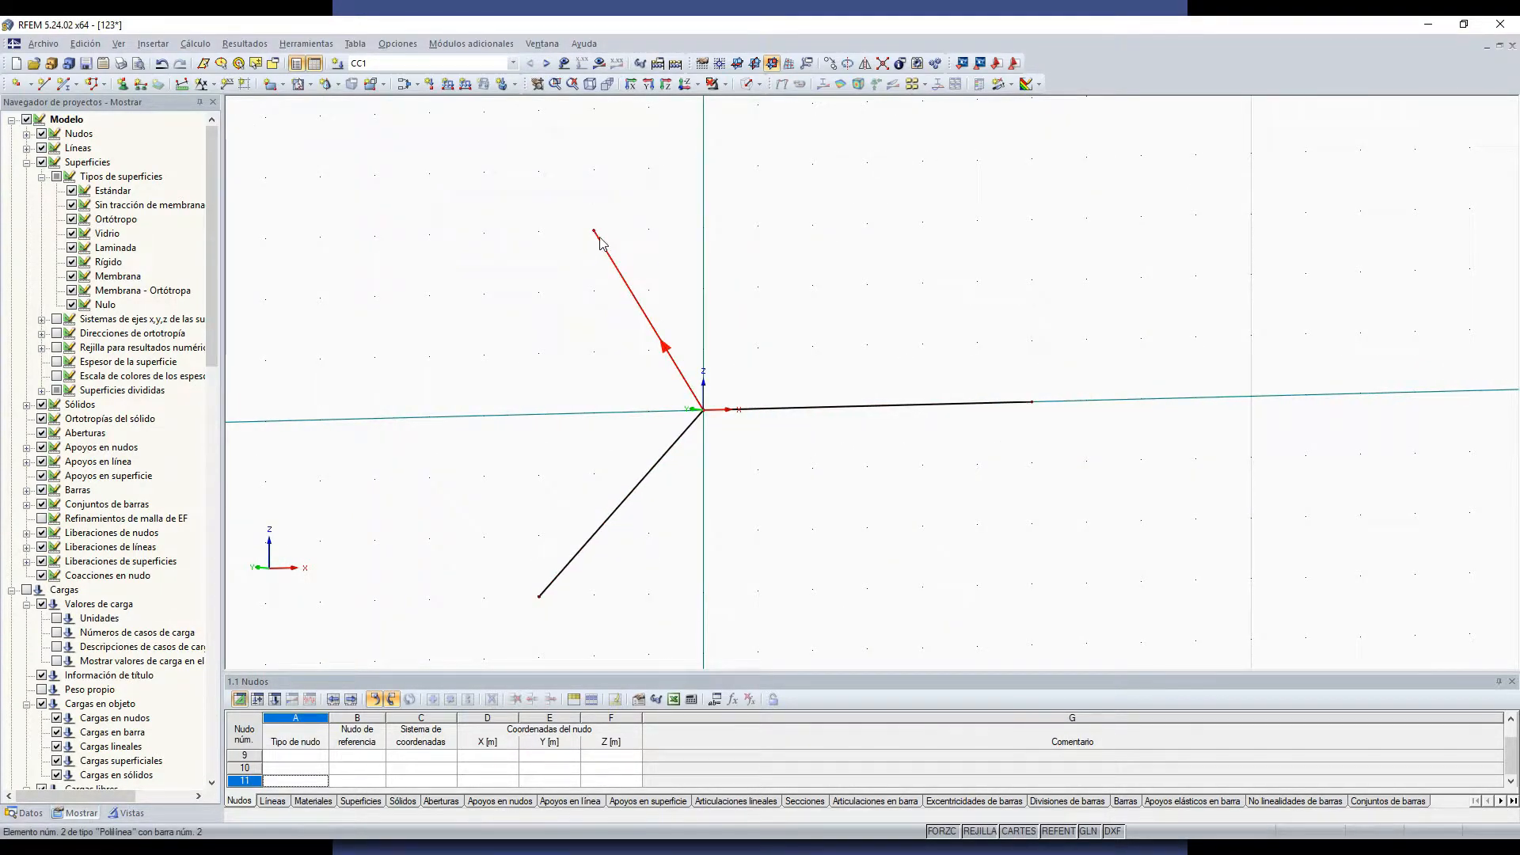
mouse_move(664, 339)
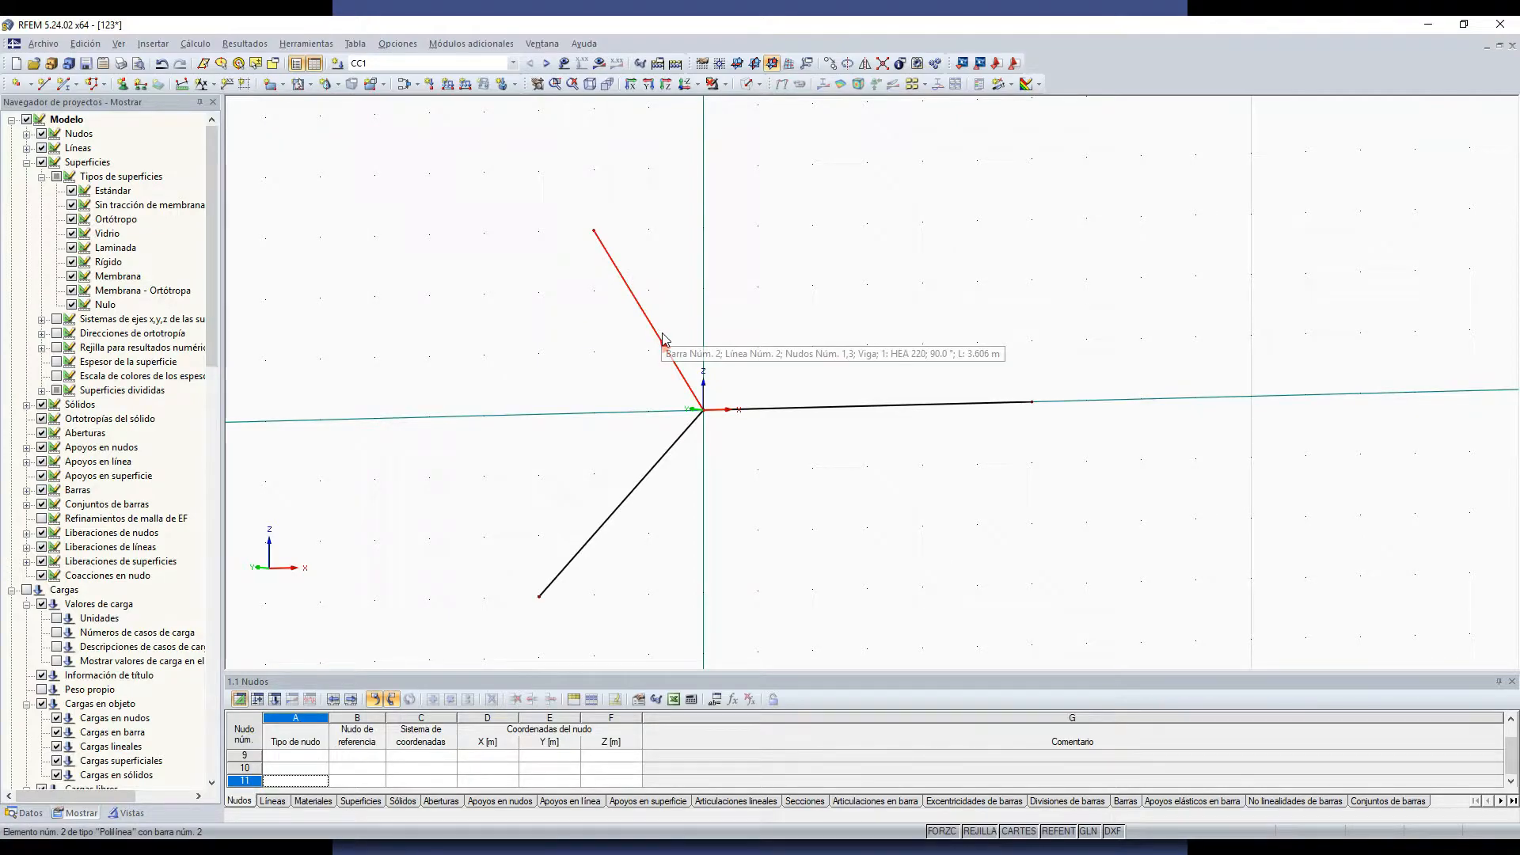
Step: Divide the three member lines with a new intermediate node 1 m from each line's start
left_click_drag(748, 364, 671, 465)
right_click(671, 463)
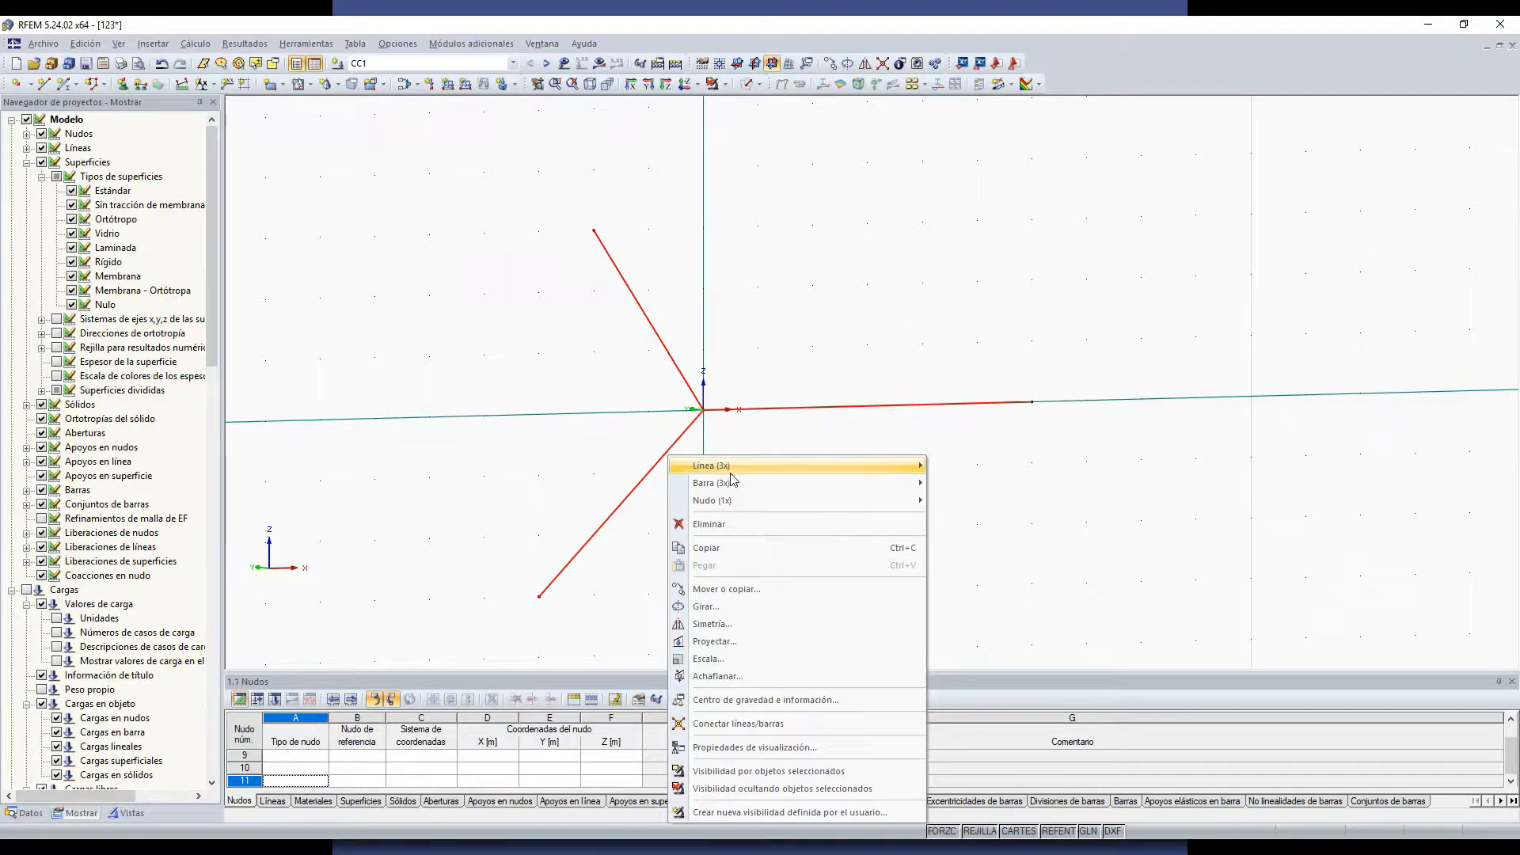
mouse_move(883, 472)
mouse_move(1051, 532)
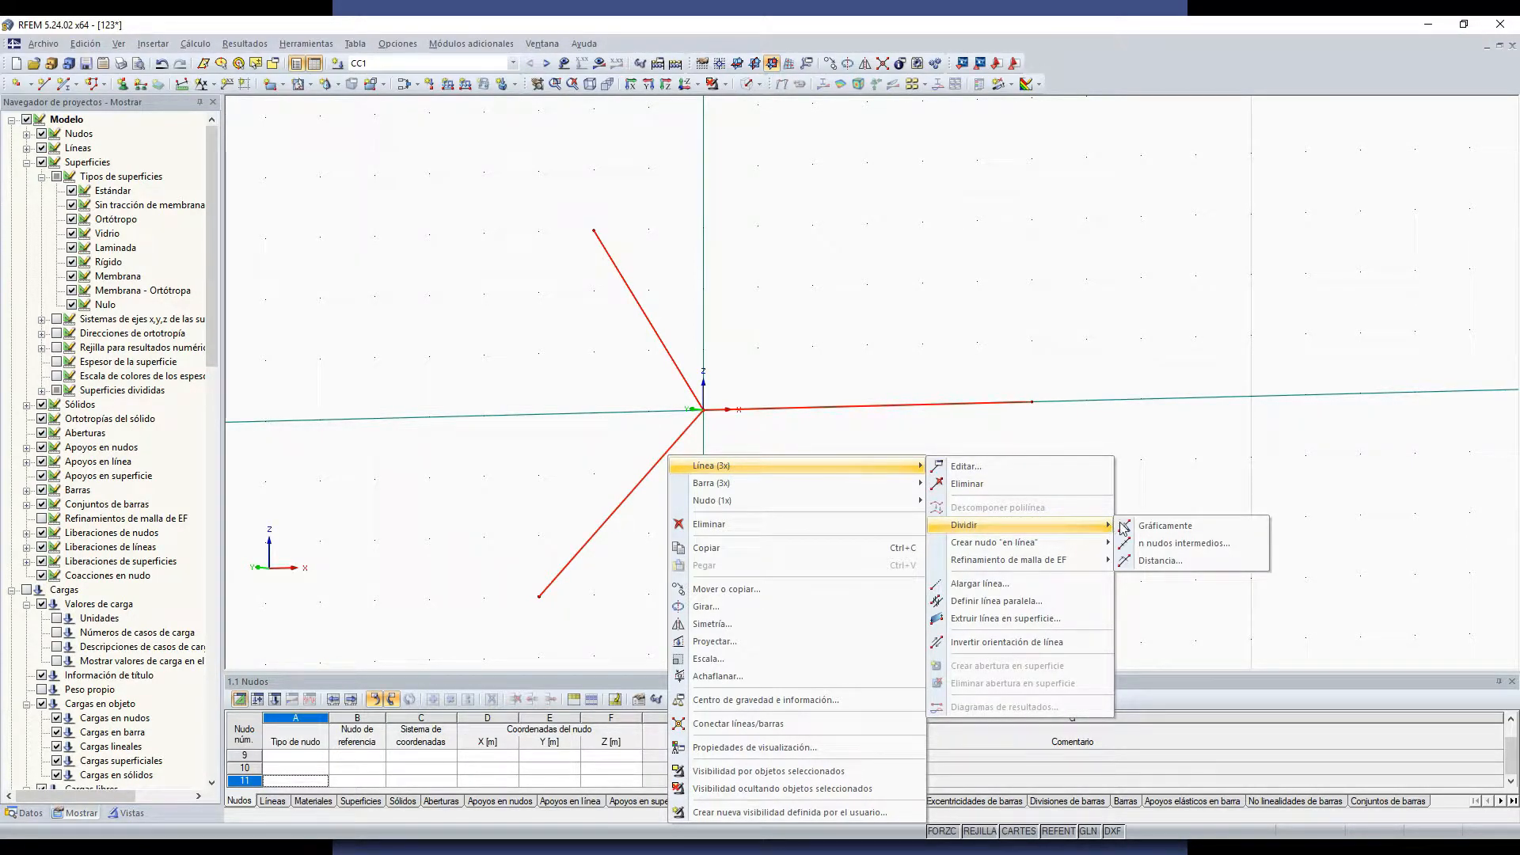
left_click(1150, 561)
left_click(779, 456)
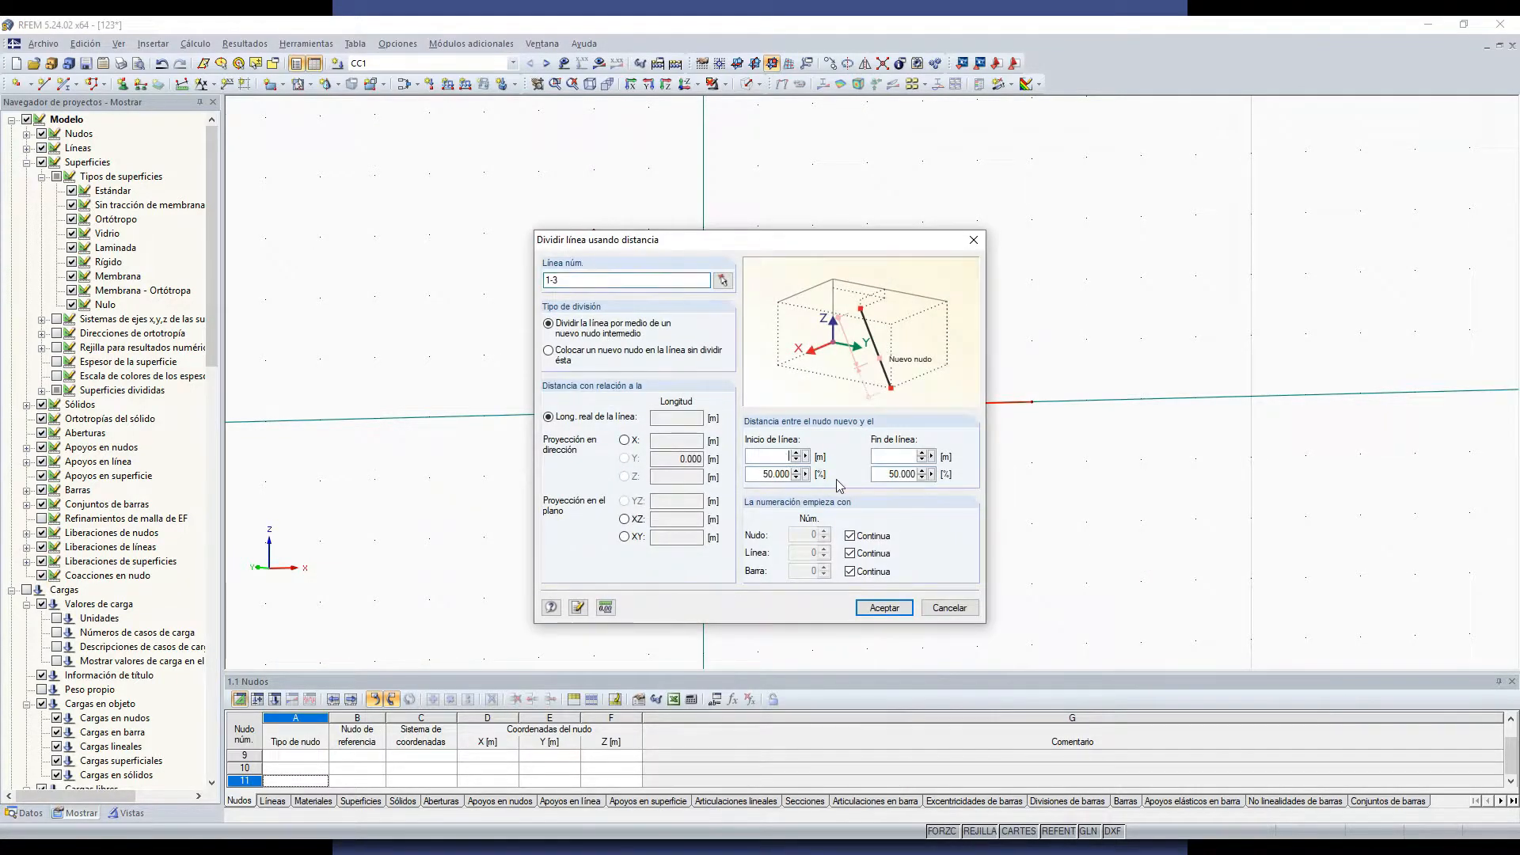
type("1")
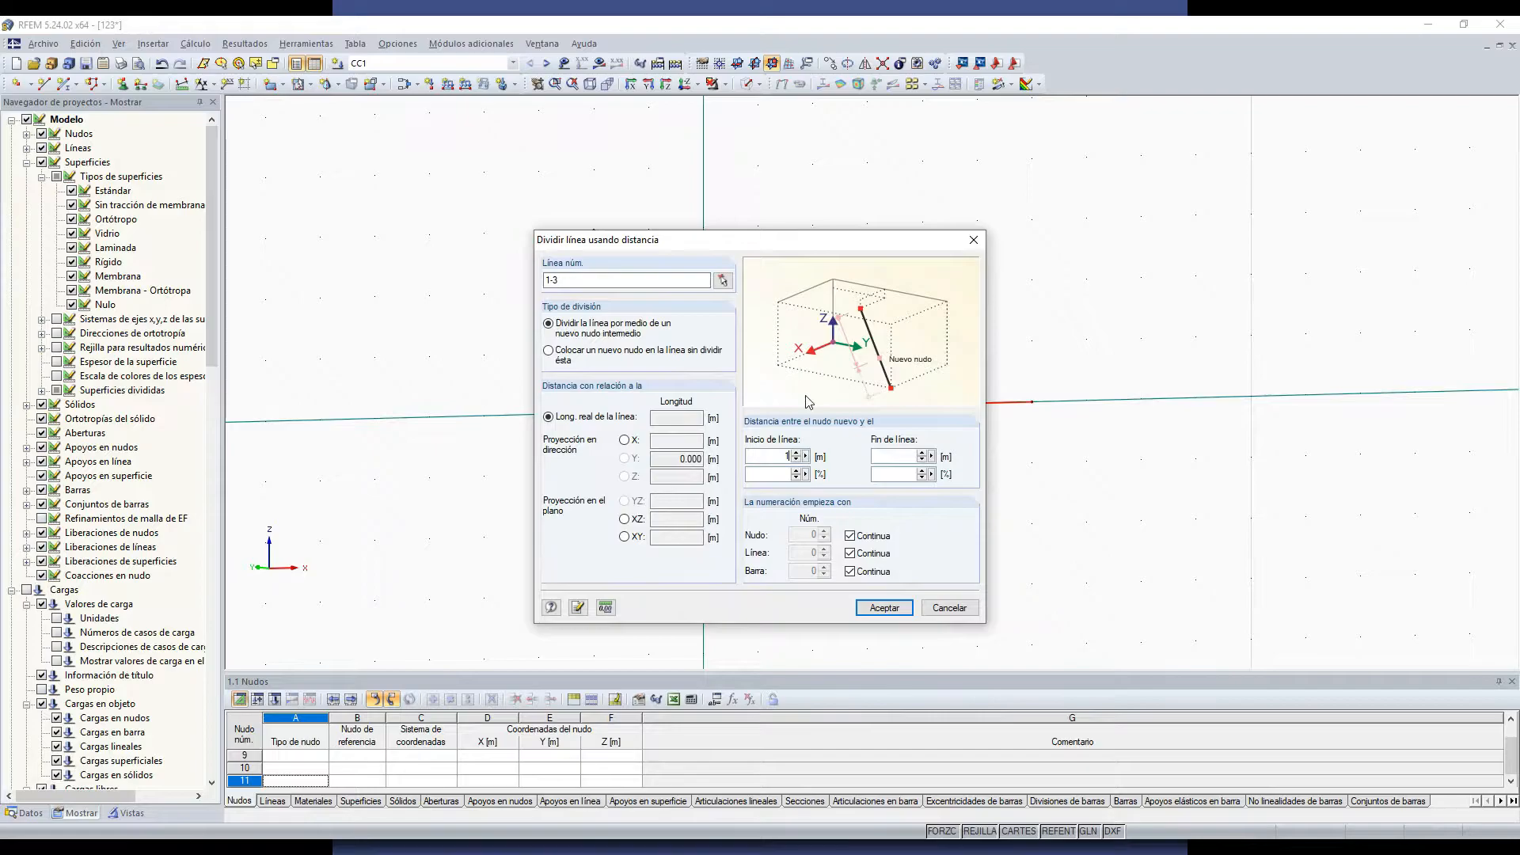
left_click(885, 608)
Step: Delete the three 1 m member segments that meet at the origin, keeping the outer HEA 220 members
scroll(772, 424, "up", 2)
left_click_drag(694, 362, 648, 391)
key("Delete")
left_click_drag(740, 385, 616, 428)
key("Delete")
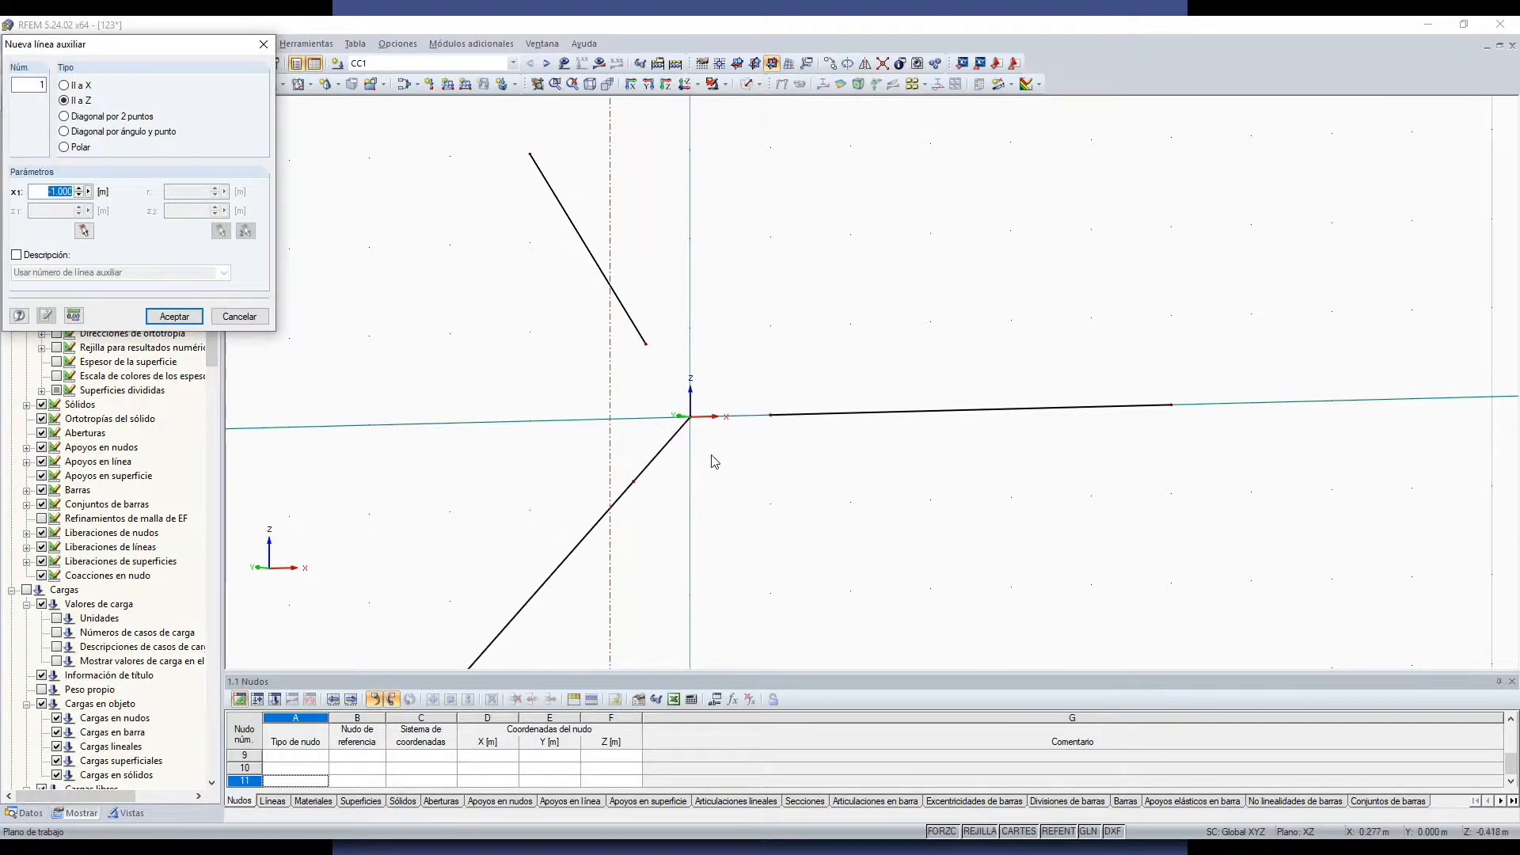
key("Escape")
left_click_drag(695, 427, 638, 447)
key("Delete")
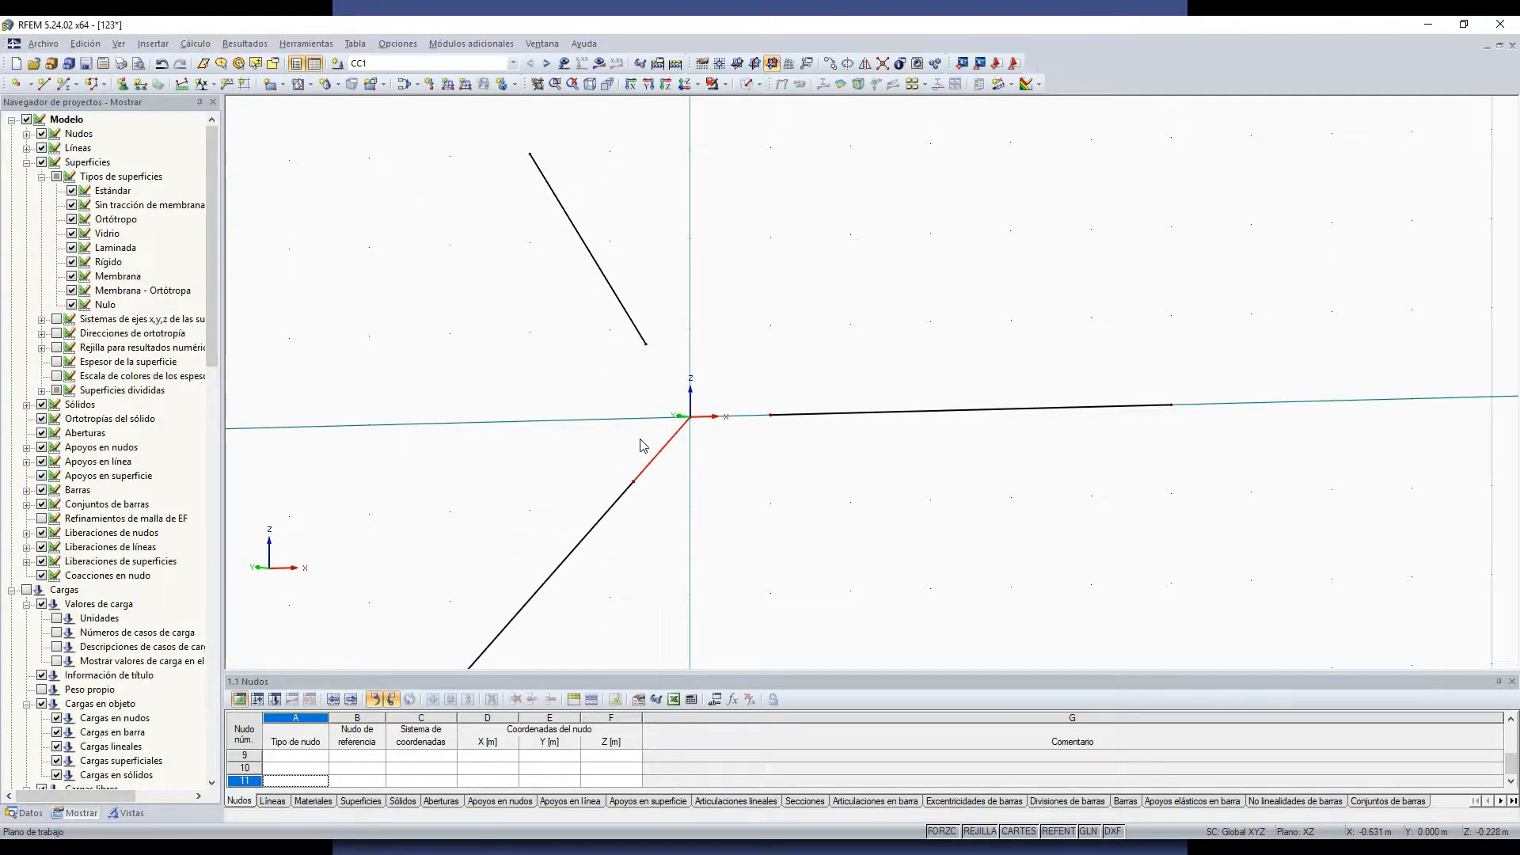
Step: Display the model as solid and examine the three shortened members around the origin
left_click(747, 85)
scroll(779, 300, "down", 1)
middle_click_drag(911, 420, 590, 428, "ctrl")
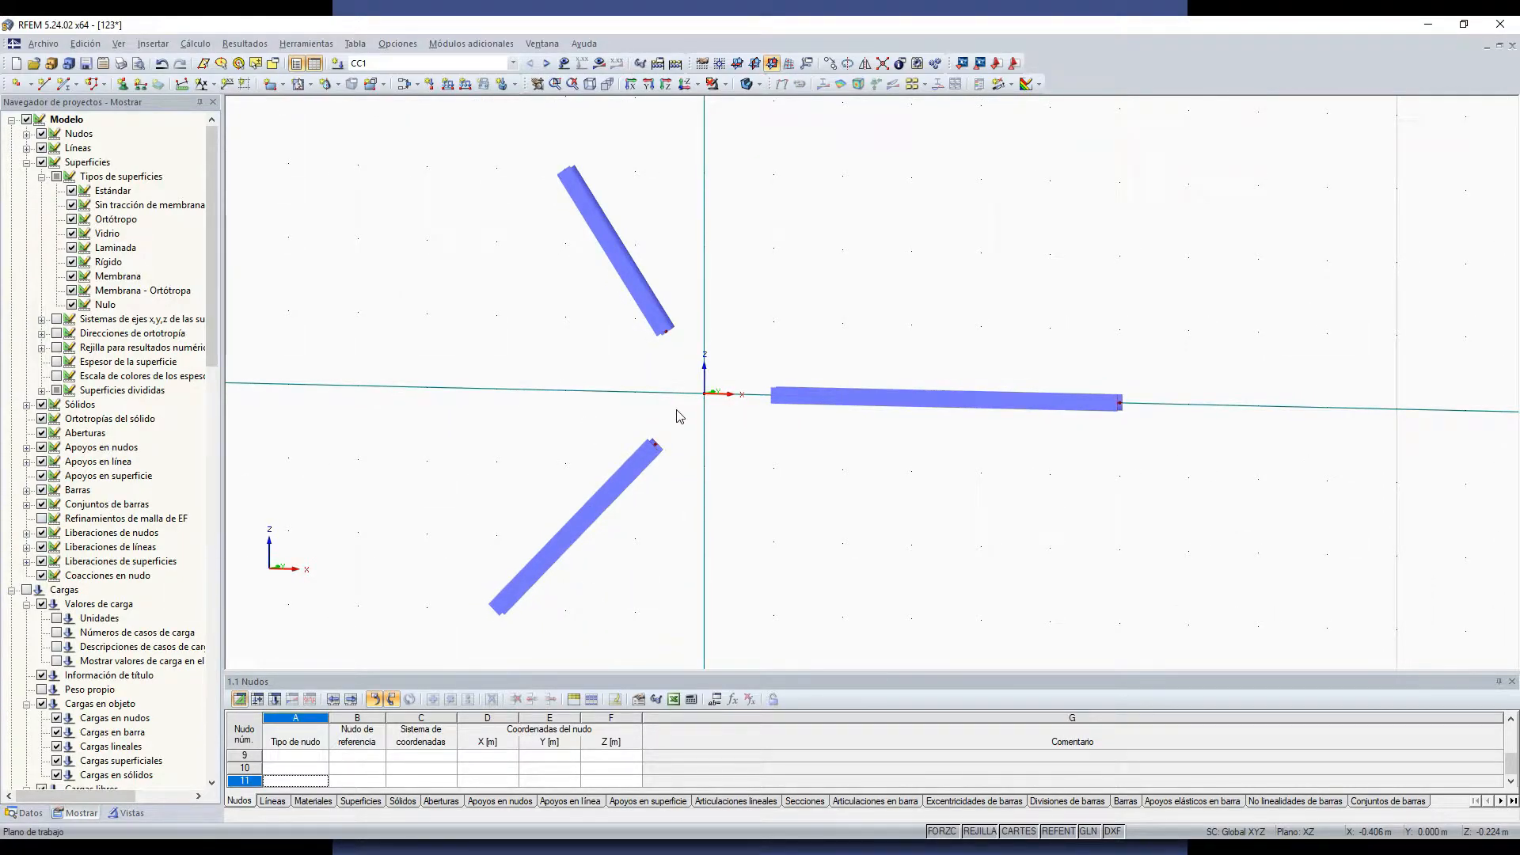
left_click(507, 599)
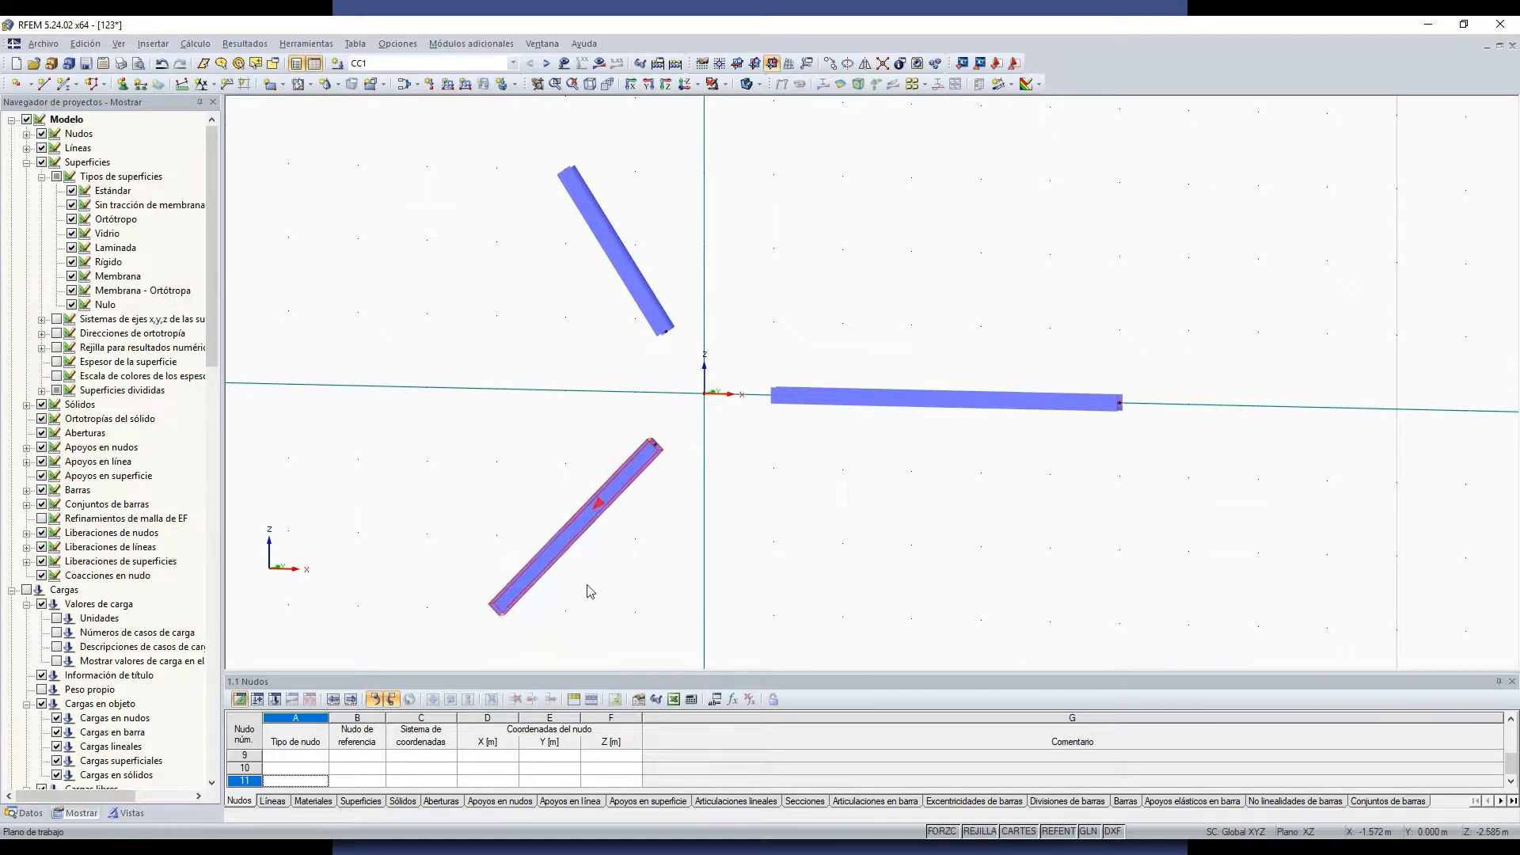
scroll(733, 464, "up", 1)
middle_click_drag(732, 464, 897, 442)
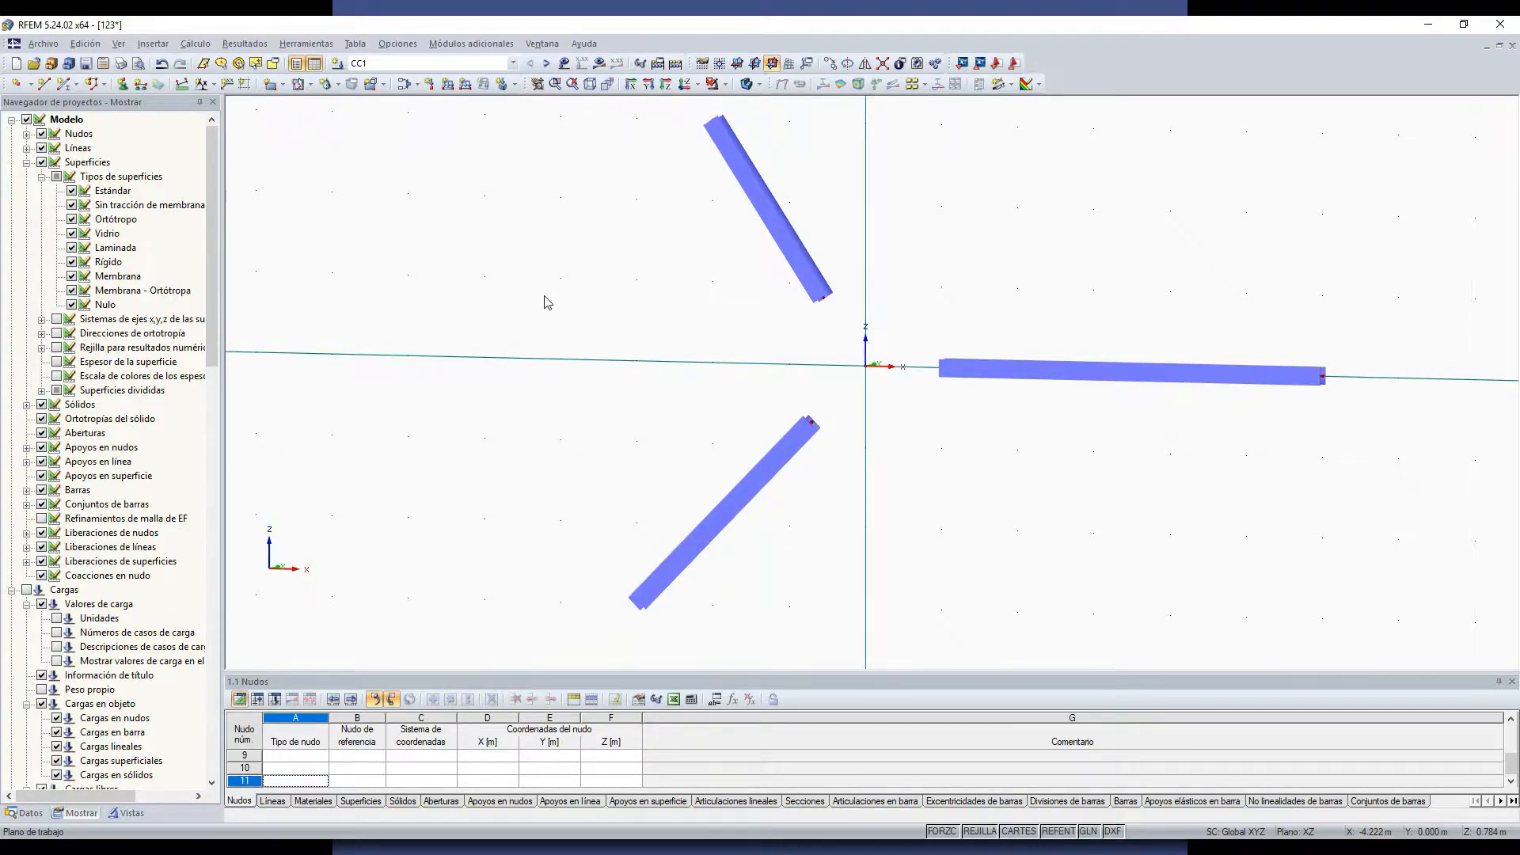
Step: Open the 201221-UnionTresPerfiles block for insertion from the Dlubal Latam Metalica category of the block manager
left_click(1222, 847)
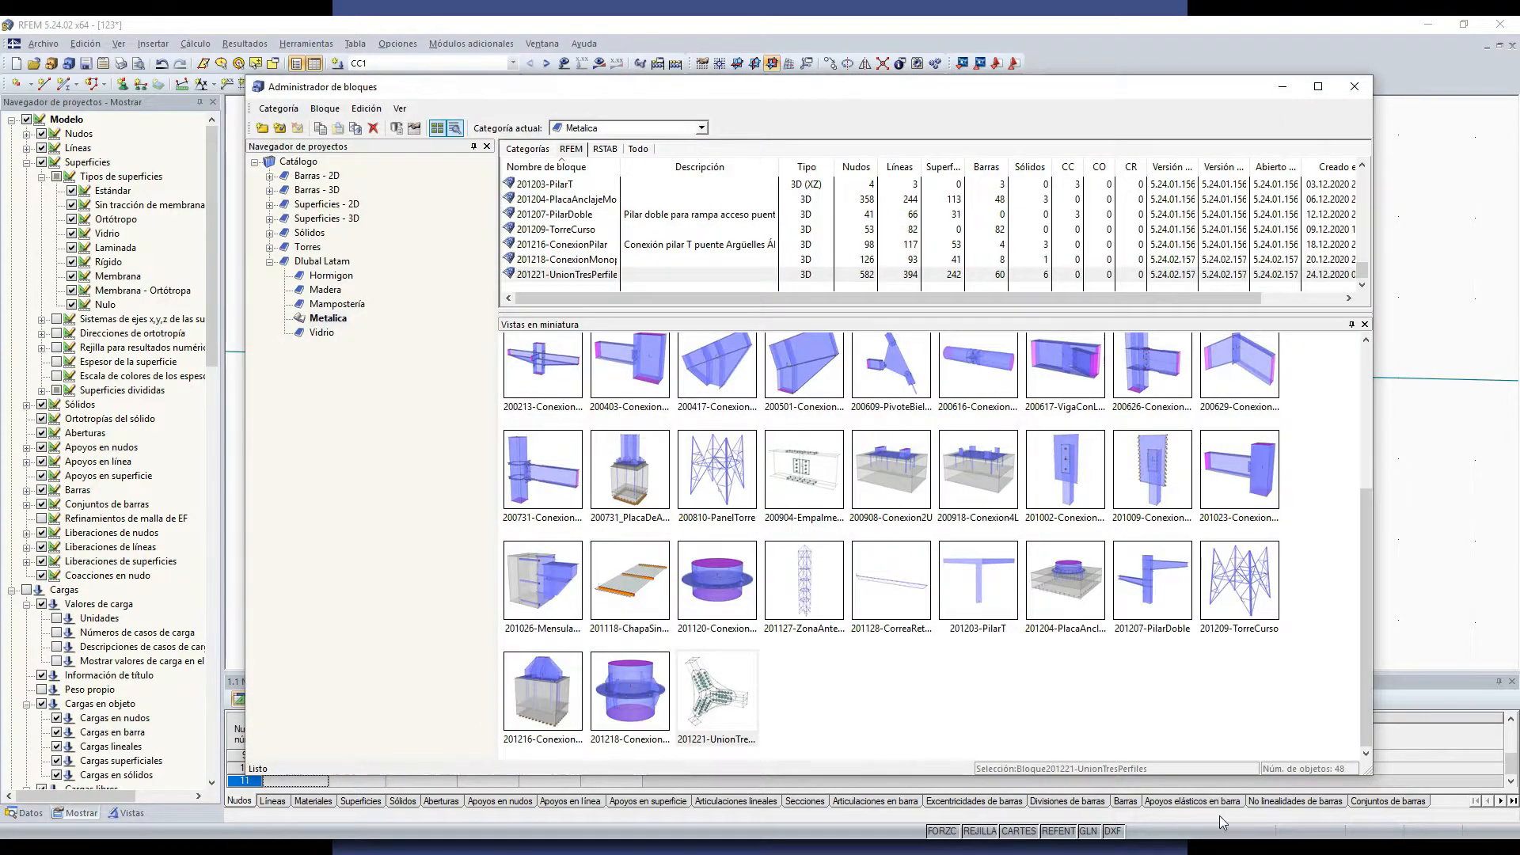
left_click(1354, 86)
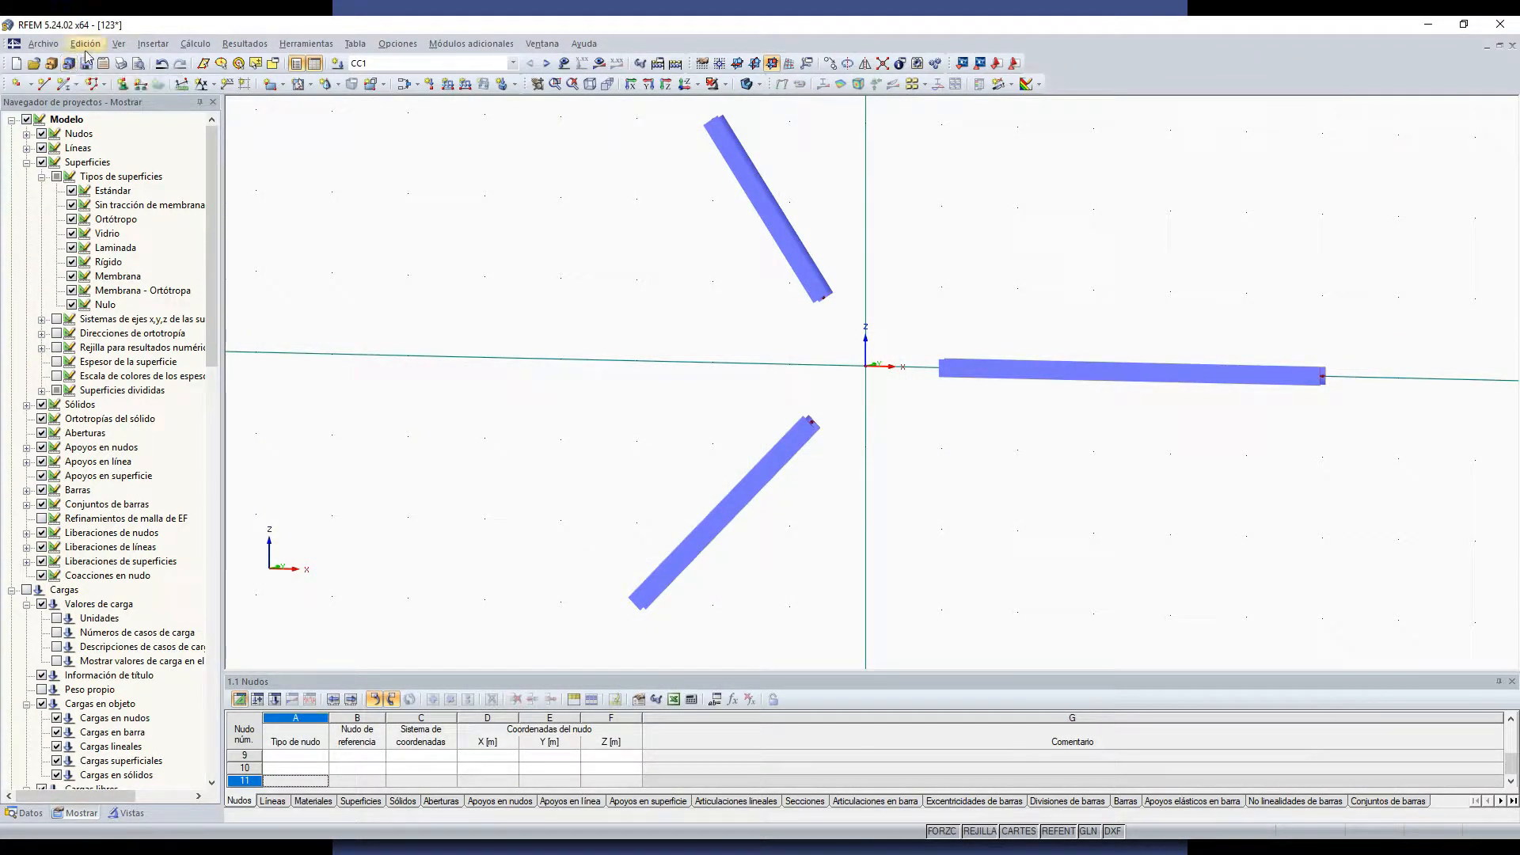
left_click(43, 44)
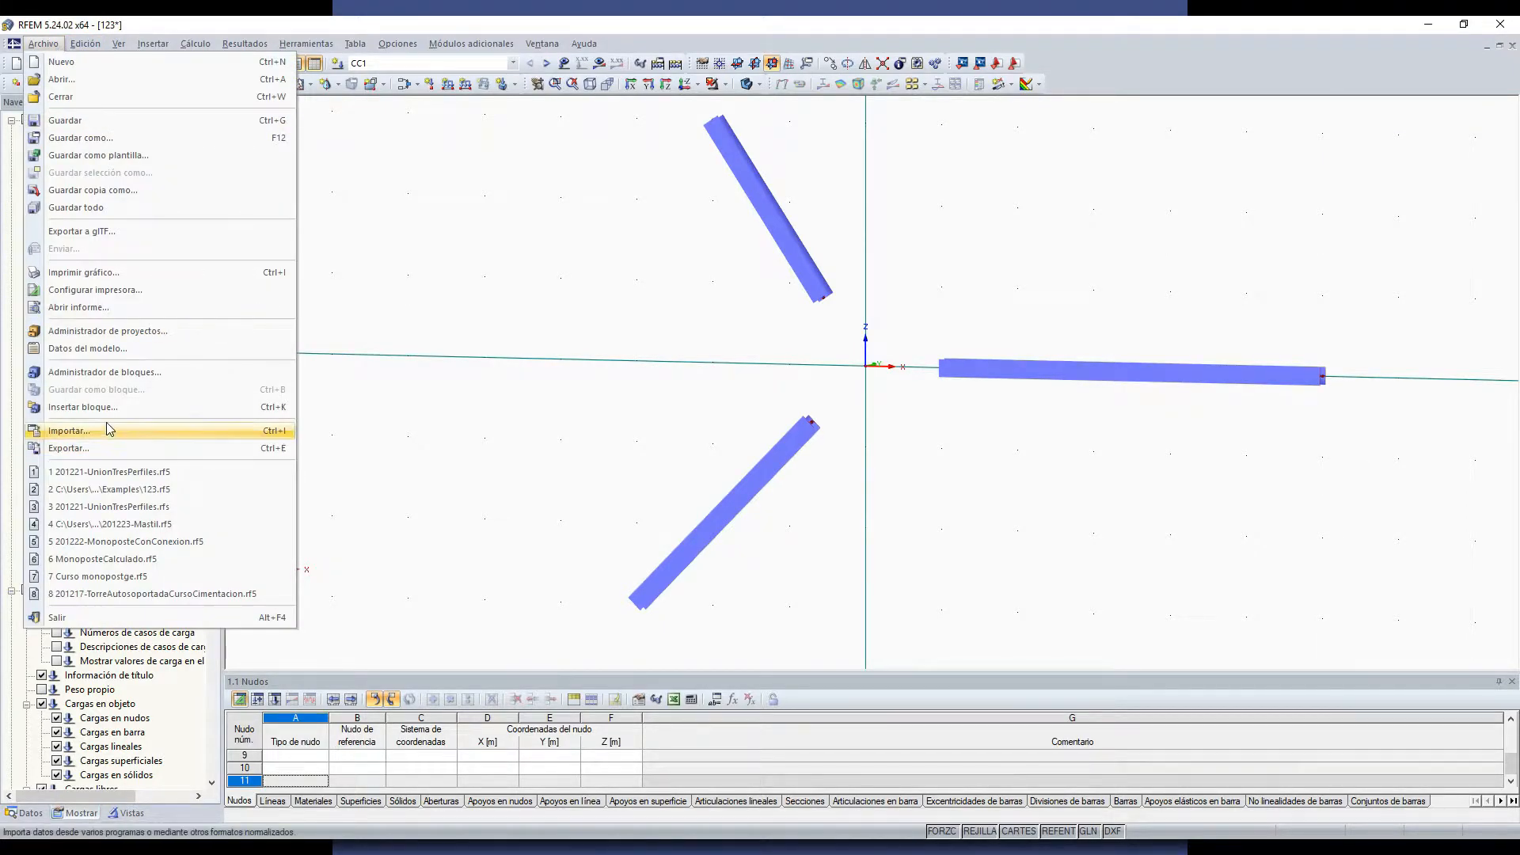
left_click(105, 372)
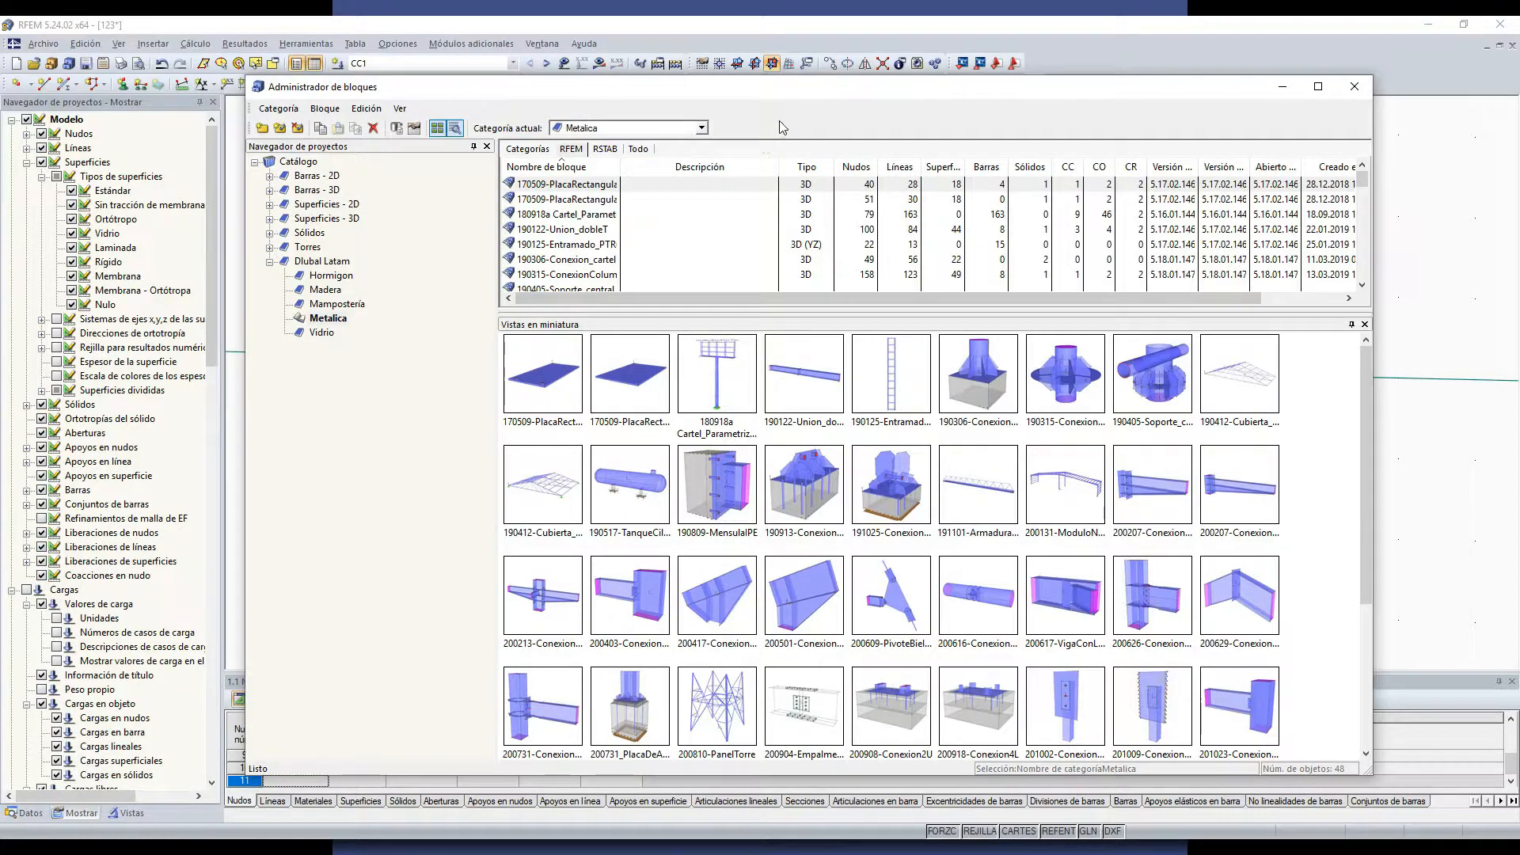
scroll(850, 406, "down", 3)
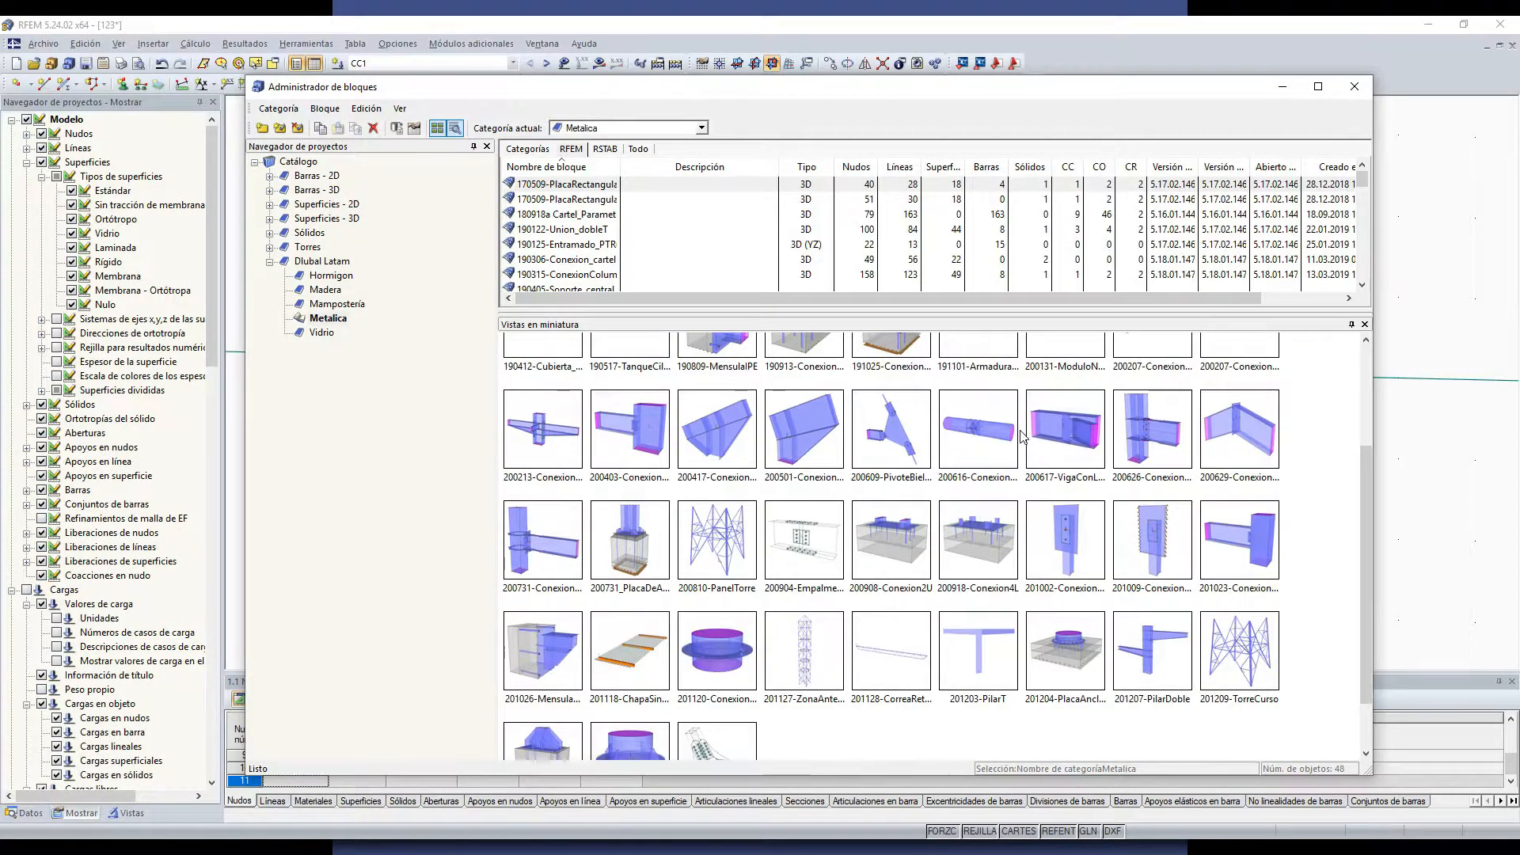
scroll(937, 484, "down", 2)
left_click(737, 680)
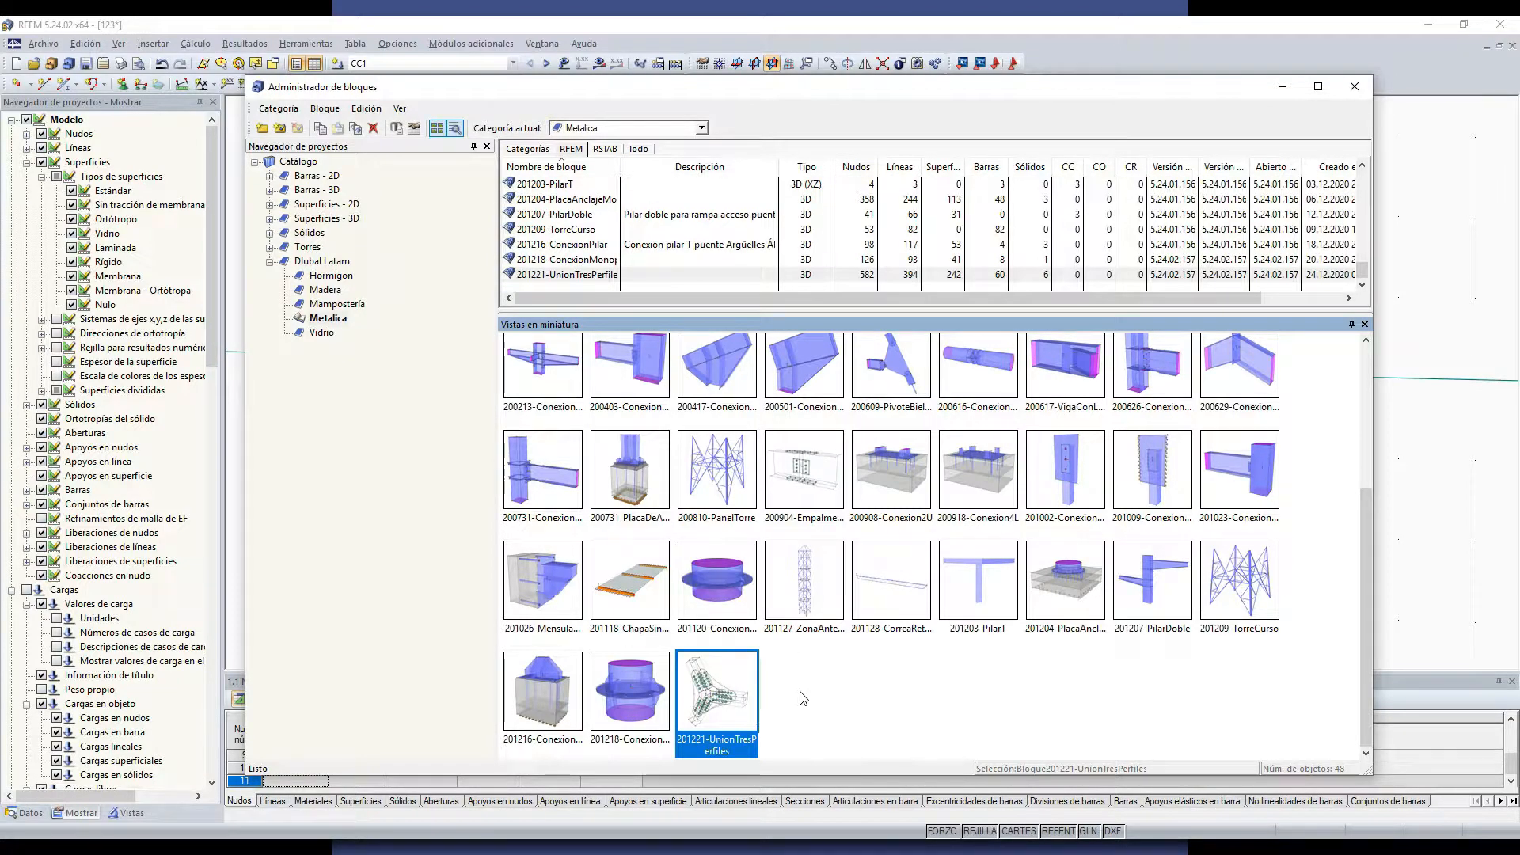
double_click(738, 691)
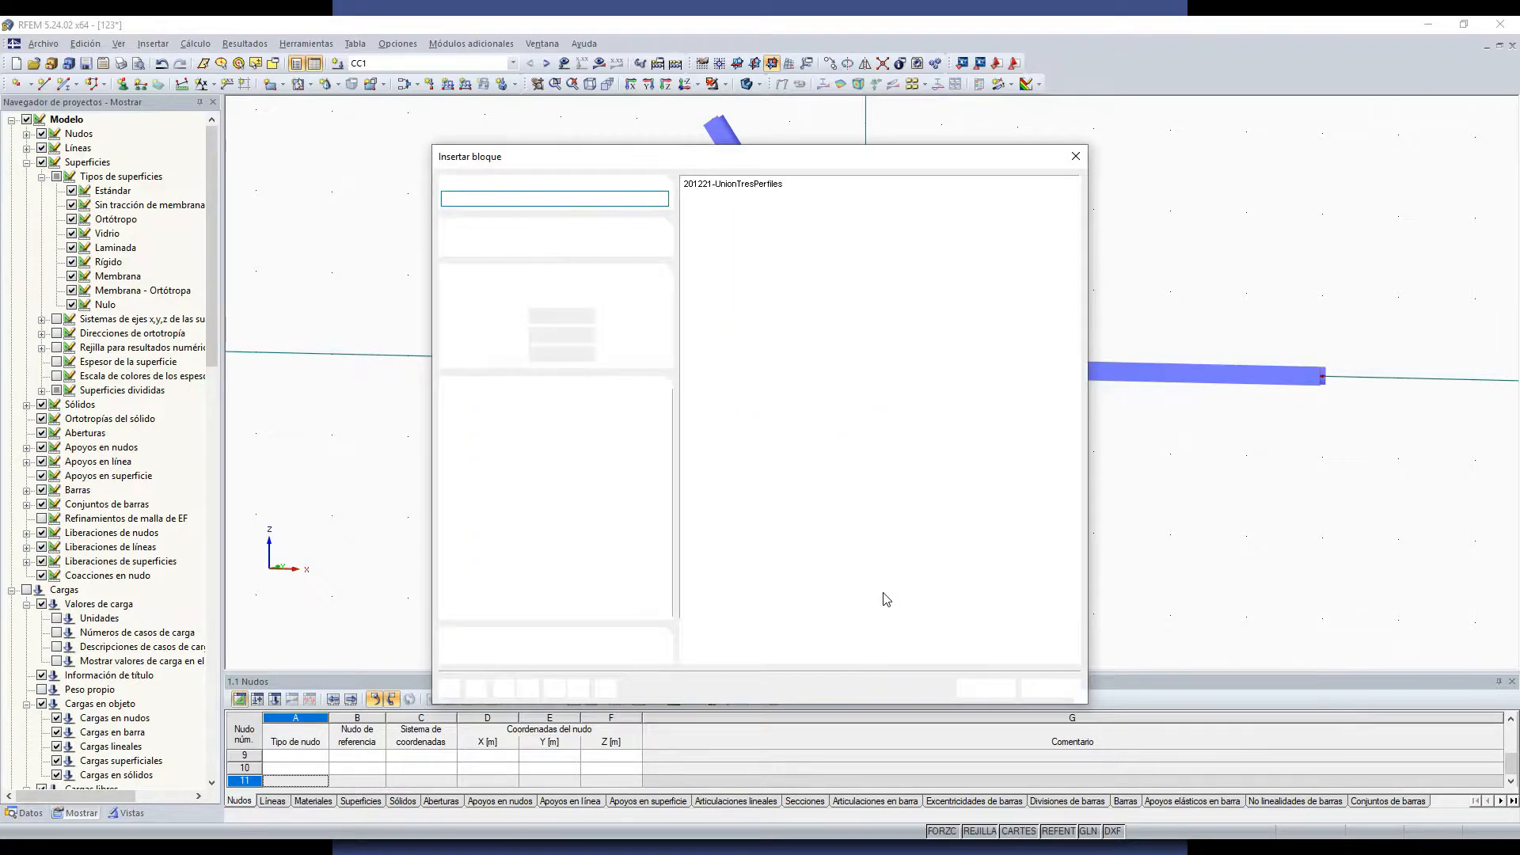
Step: Examine the angles and parameters of the three-profile block in its preview and leave without inserting it
middle_click_drag(841, 529, 877, 493, "ctrl")
middle_click_drag(831, 375, 942, 498, "ctrl")
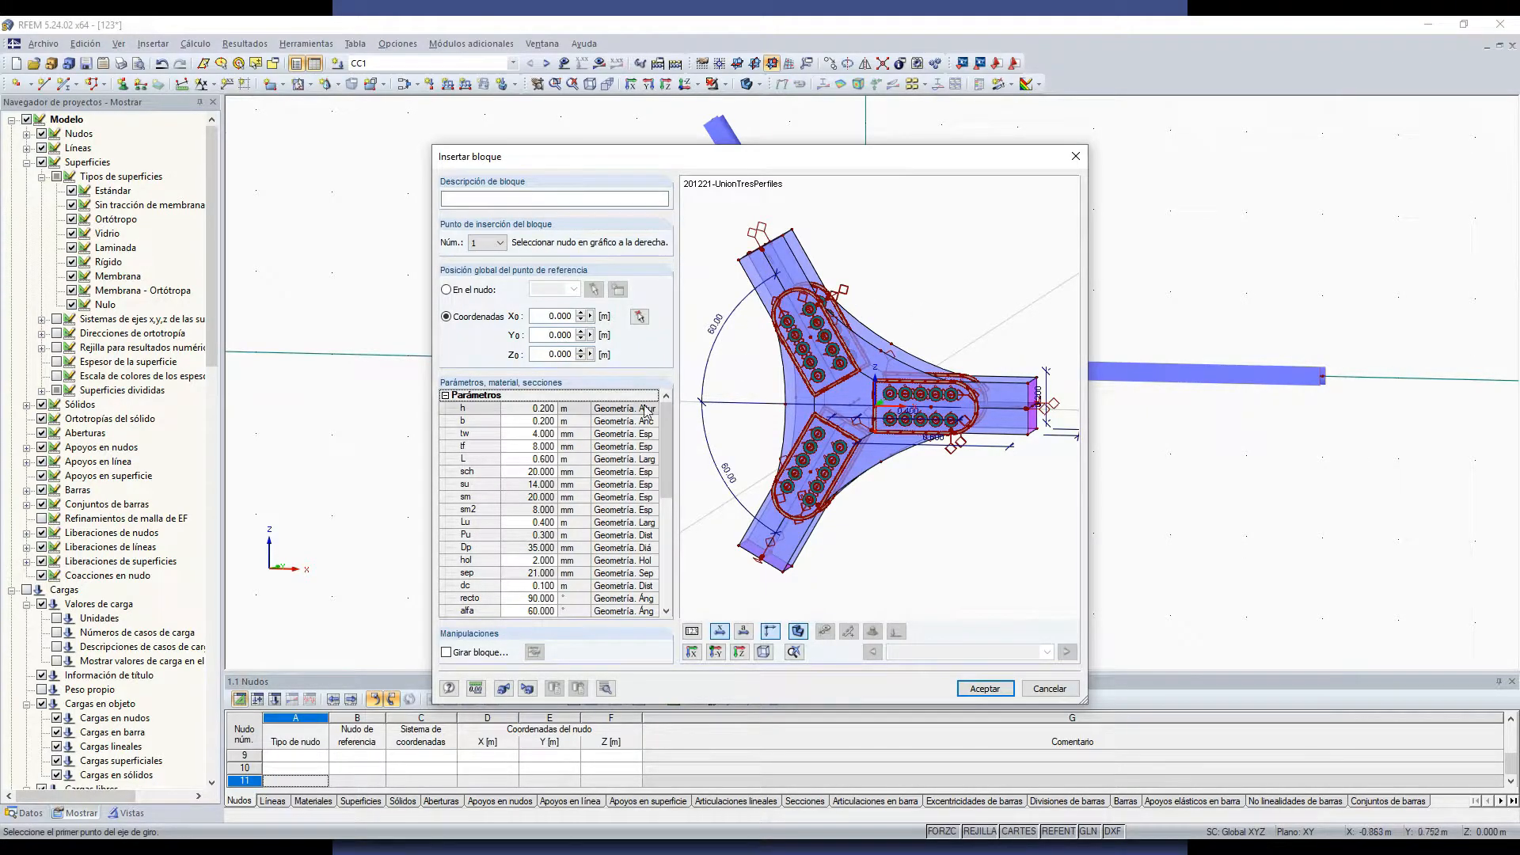
left_click(1051, 689)
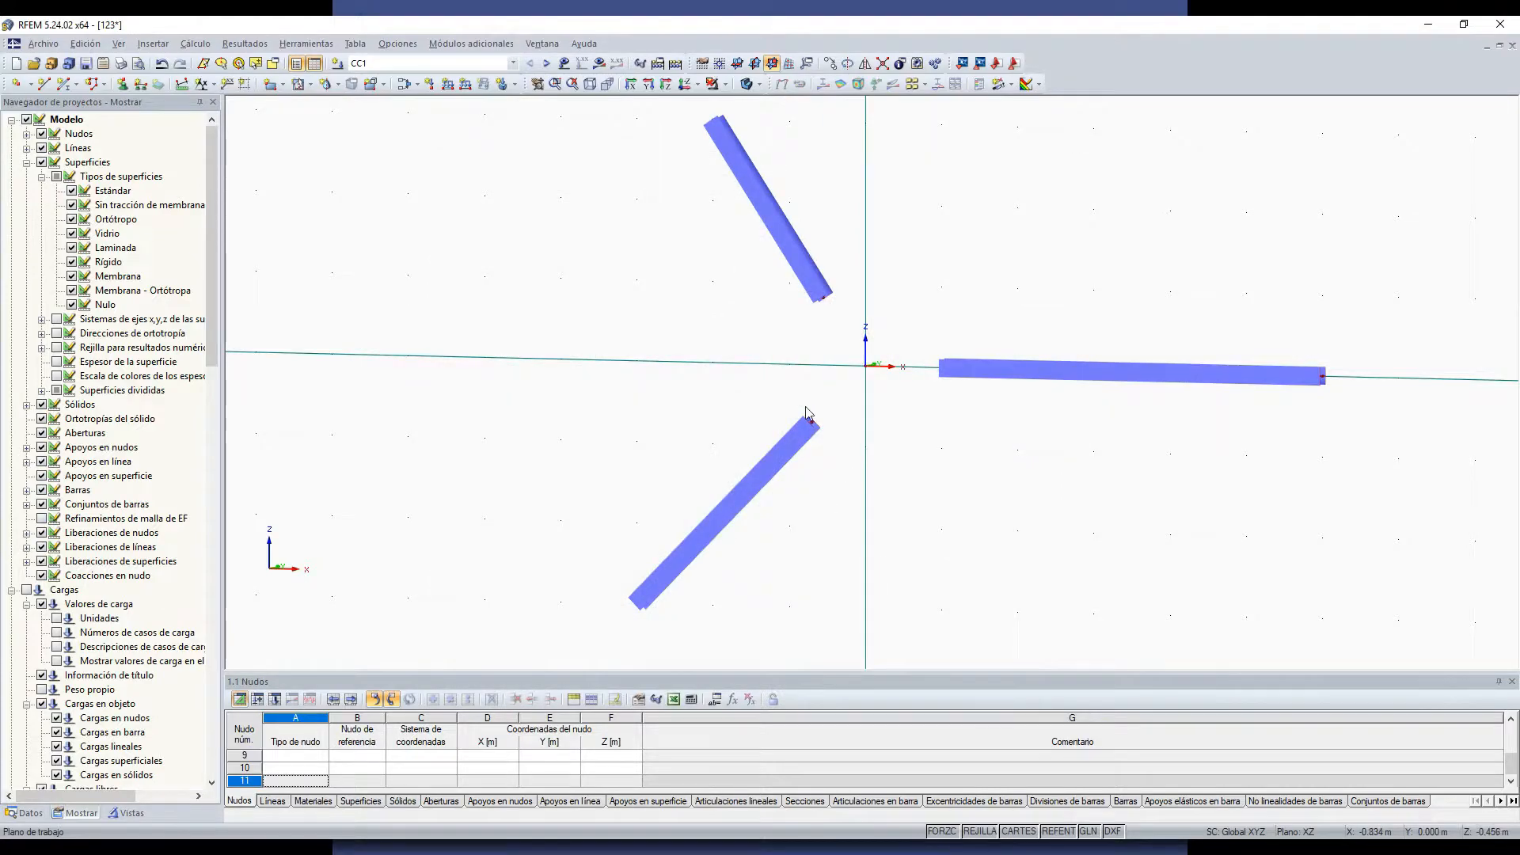
Step: Place a standard auxiliary node on the negative X axis, about 2 m from the origin
left_click(17, 83)
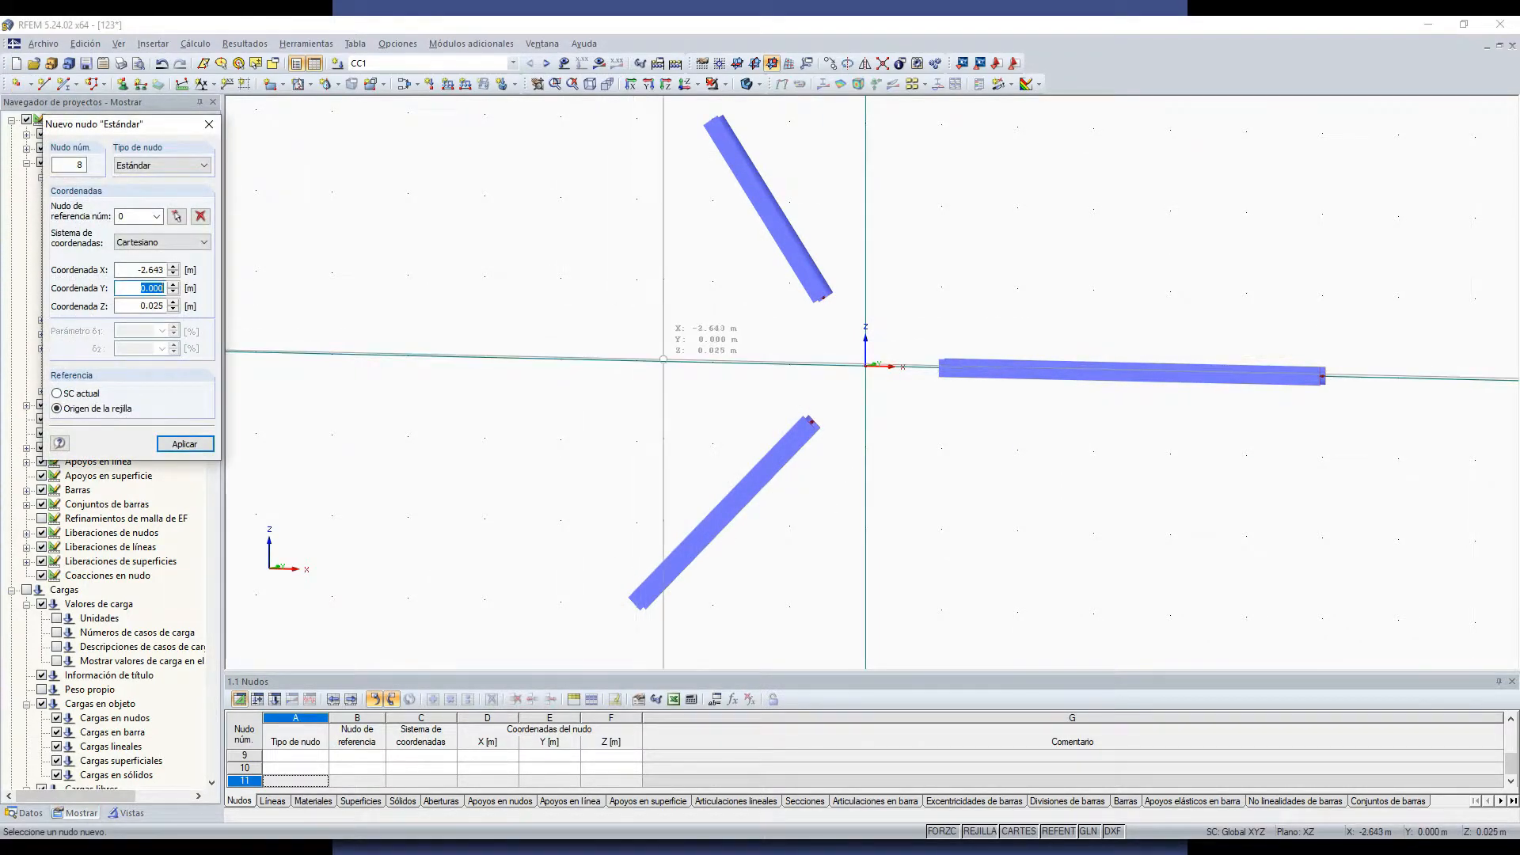
left_click(712, 362)
key("Escape")
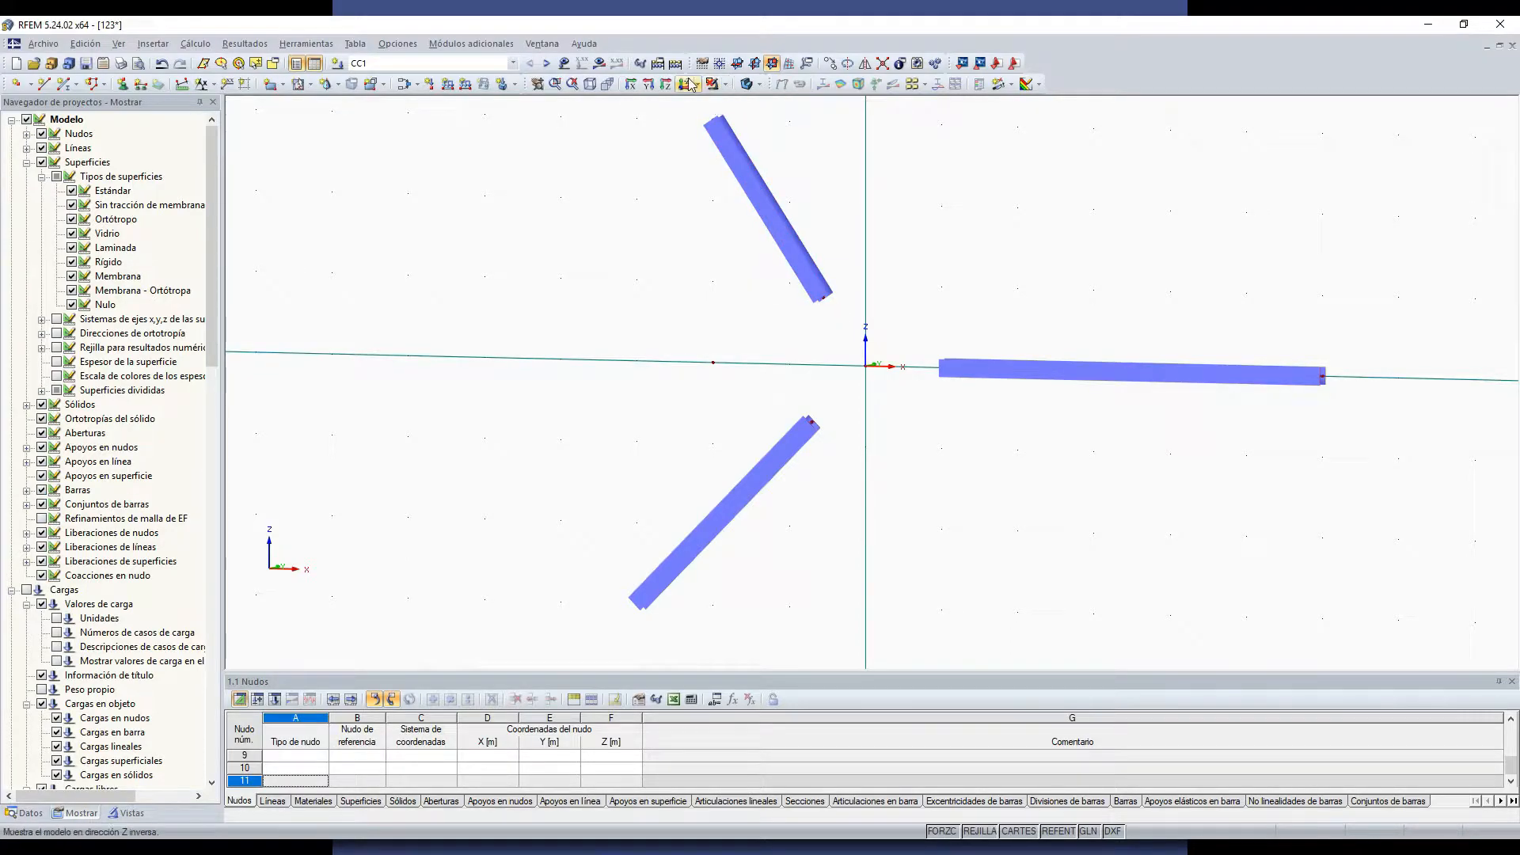
Step: Add angular dimensions at the origin between the negative X axis and each diagonal member, with the model displayed as wireframe
left_click(215, 87)
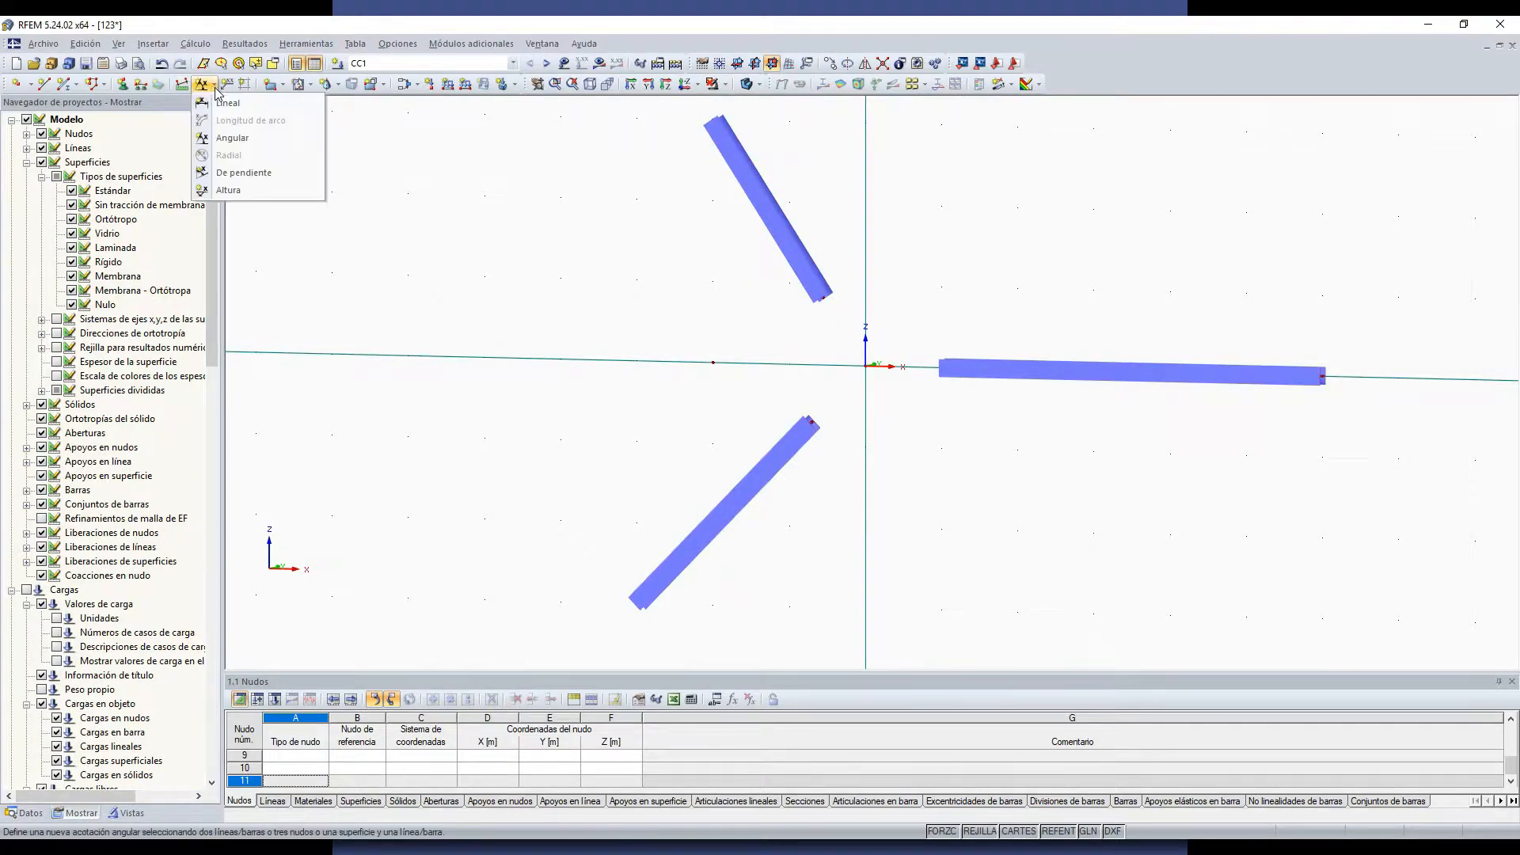
left_click(222, 139)
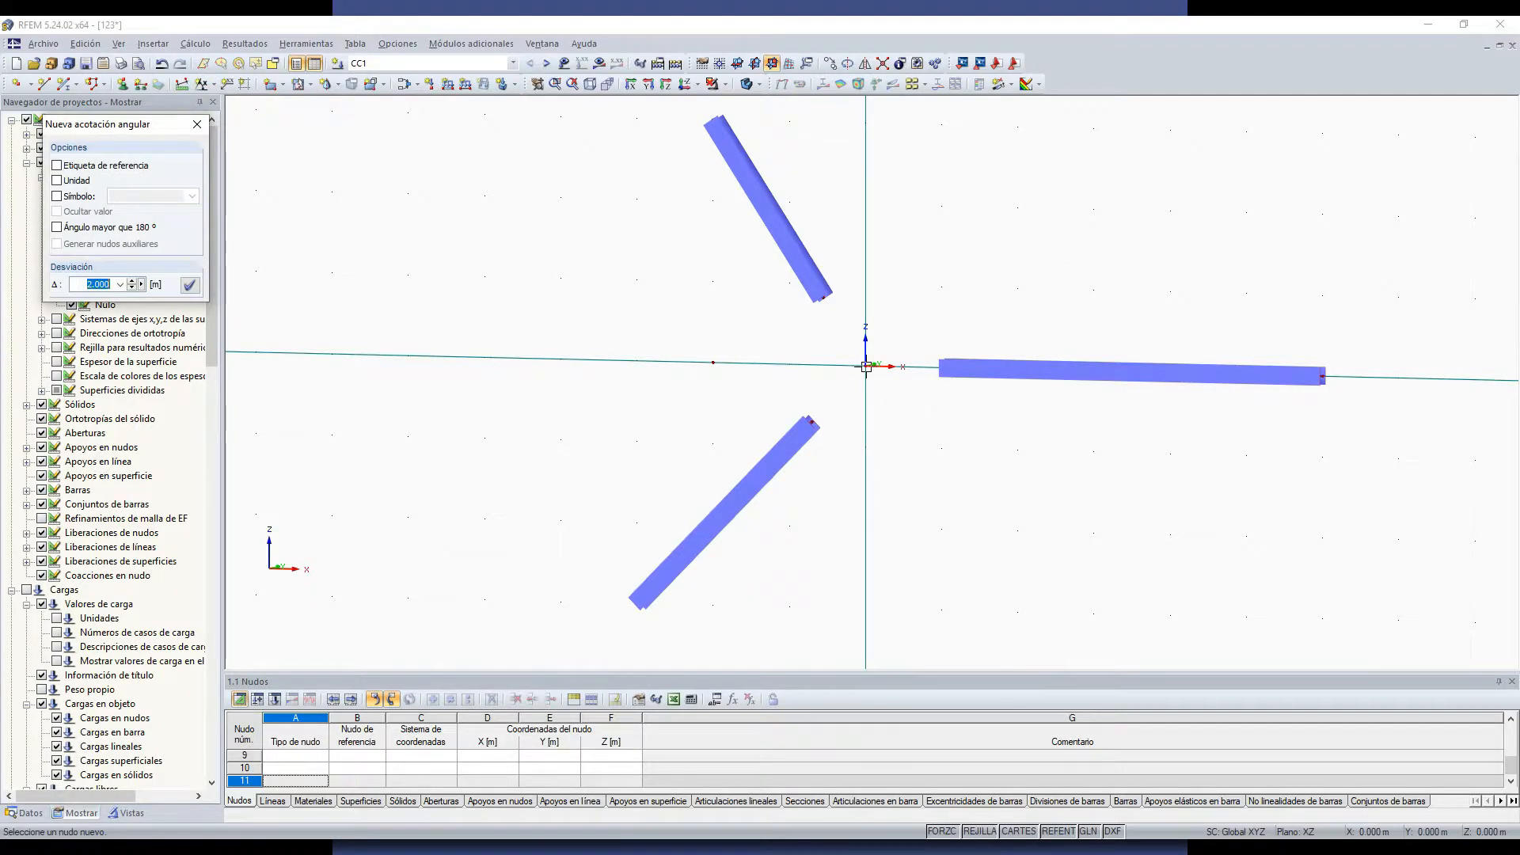
left_click(718, 121)
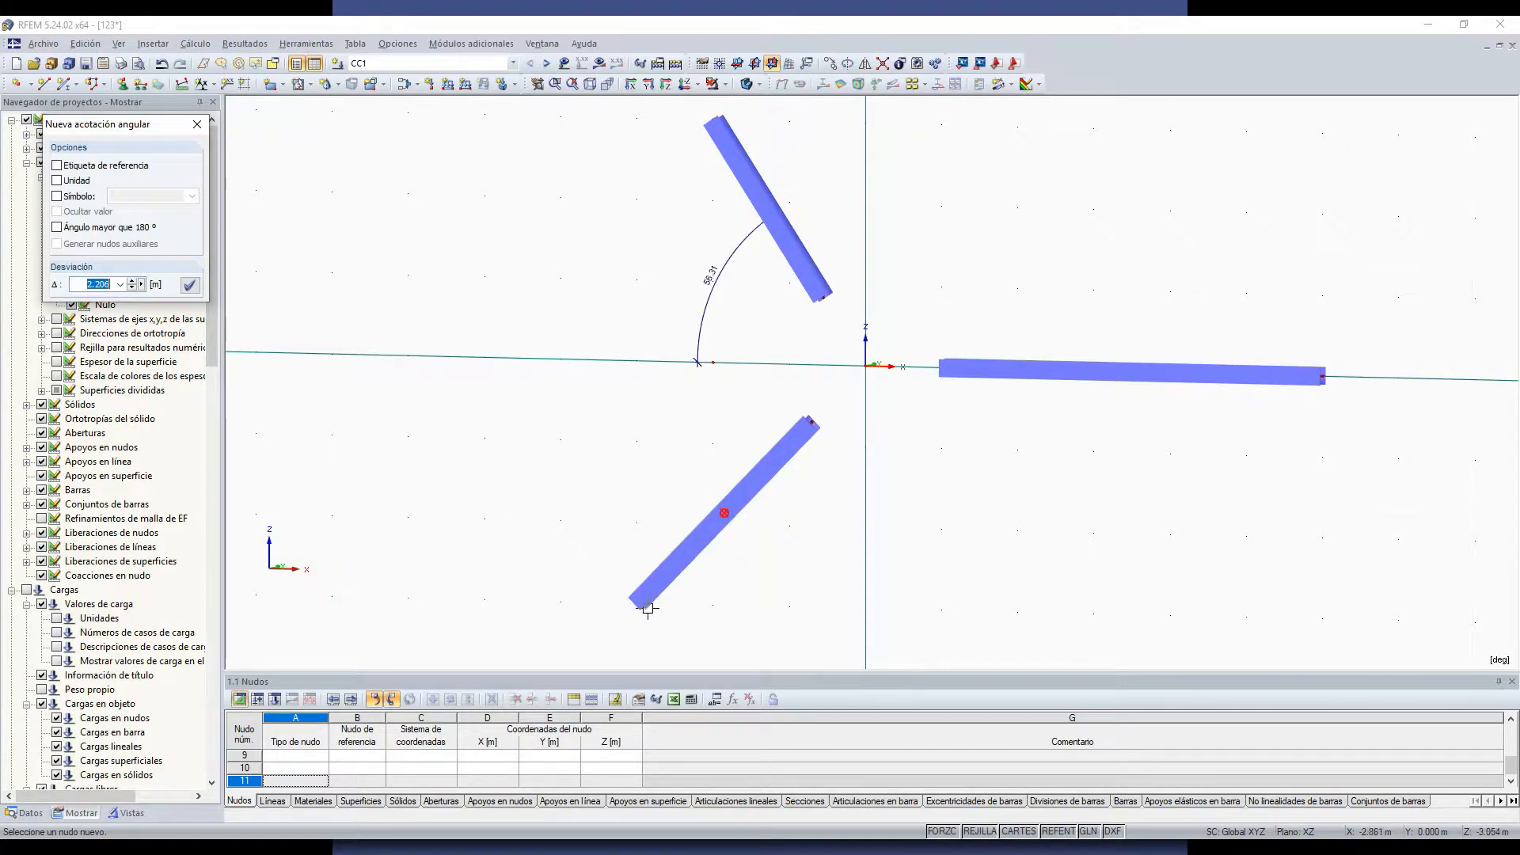
left_click(750, 84)
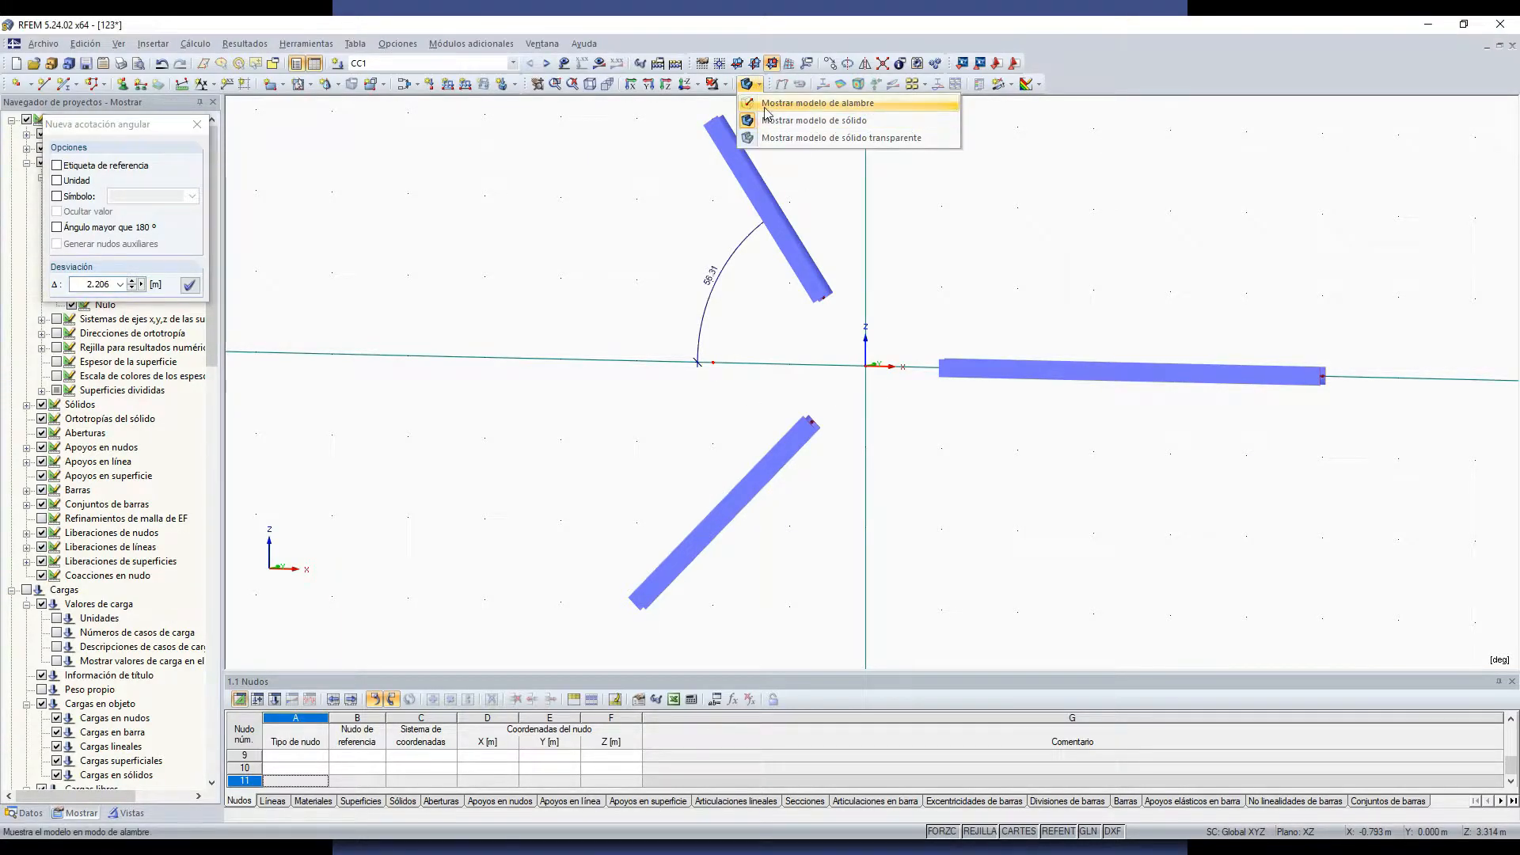
left_click(763, 104)
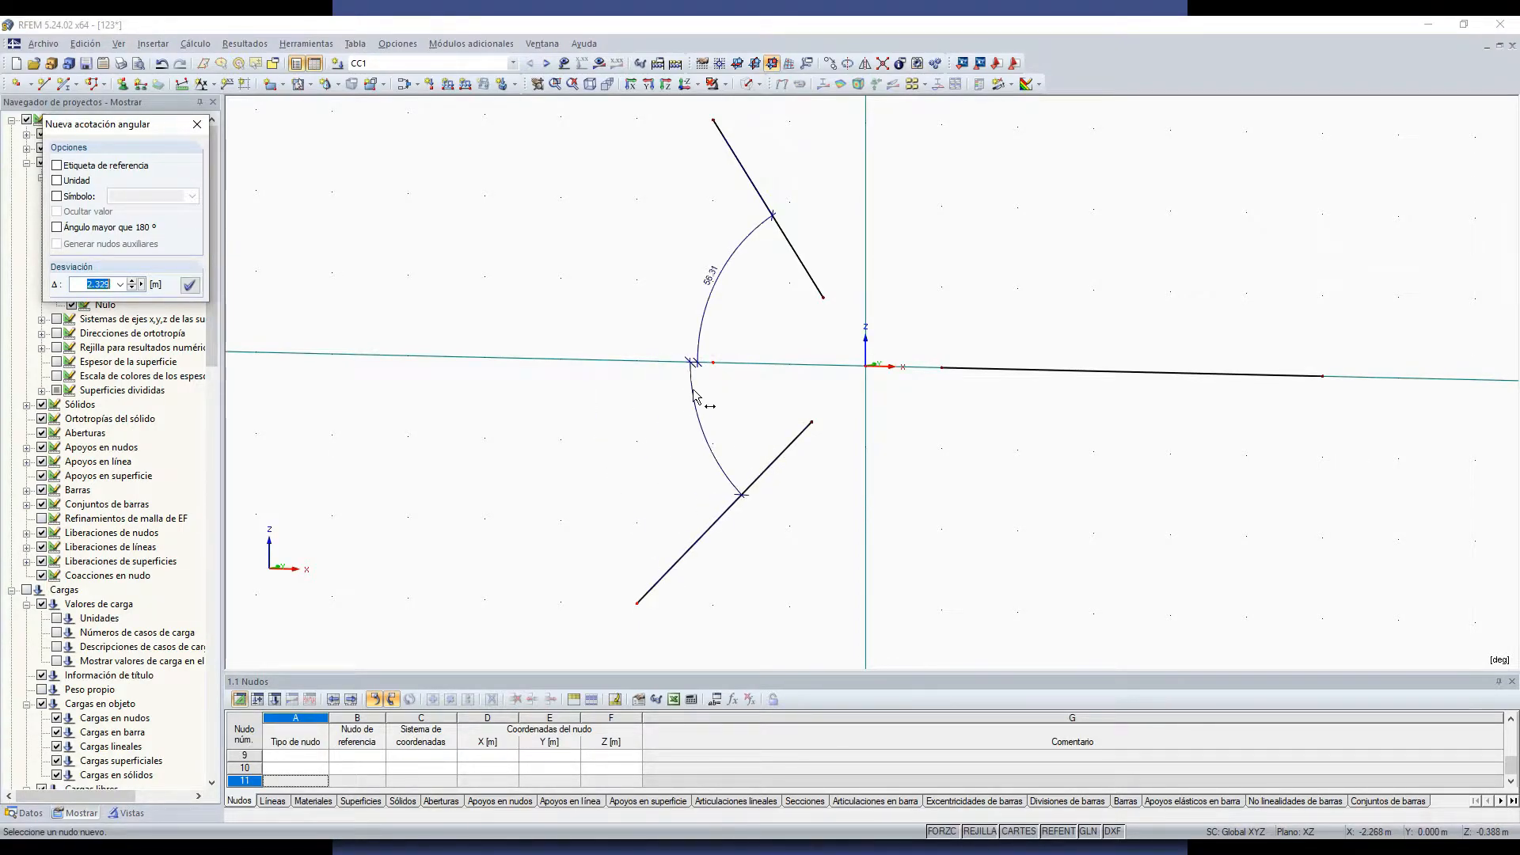
left_click(696, 372)
key("Escape")
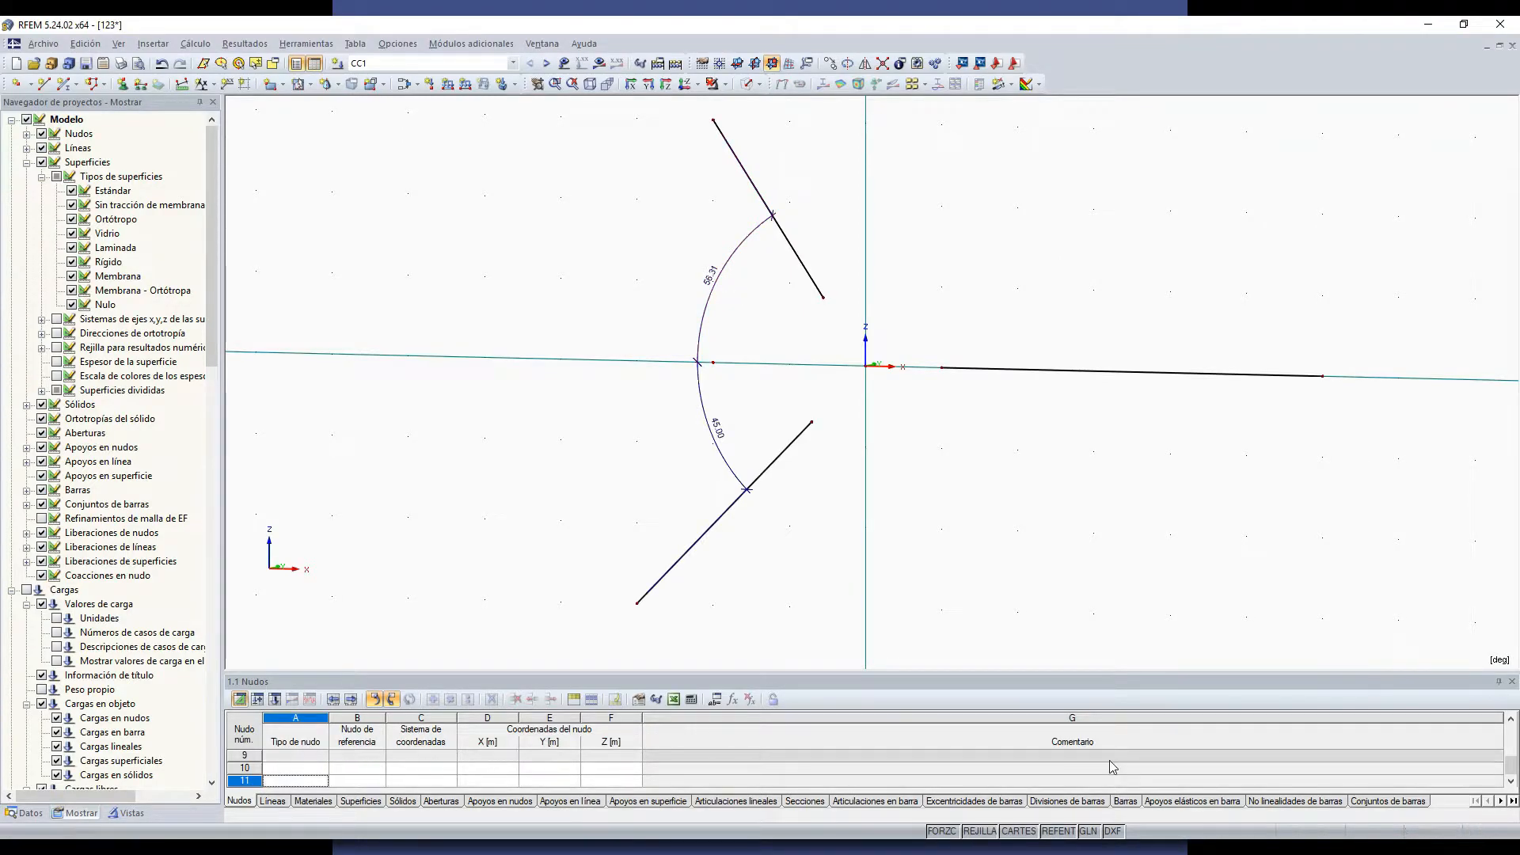
Step: Reopen the 201221-UnionTresPerfiles block for insertion and orient its preview to show the connection
left_click(1109, 851)
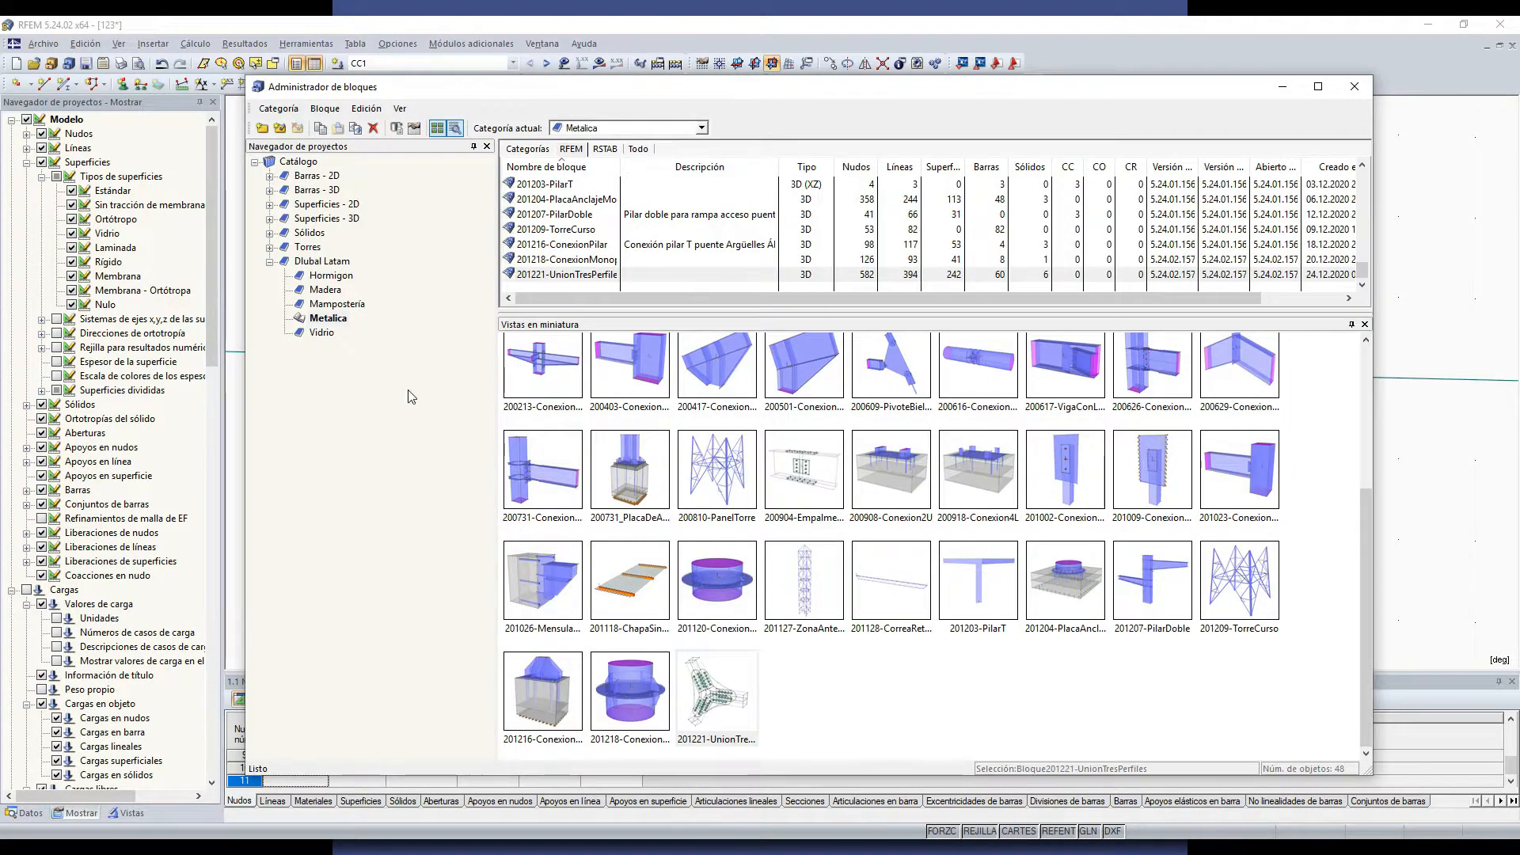
double_click(699, 691)
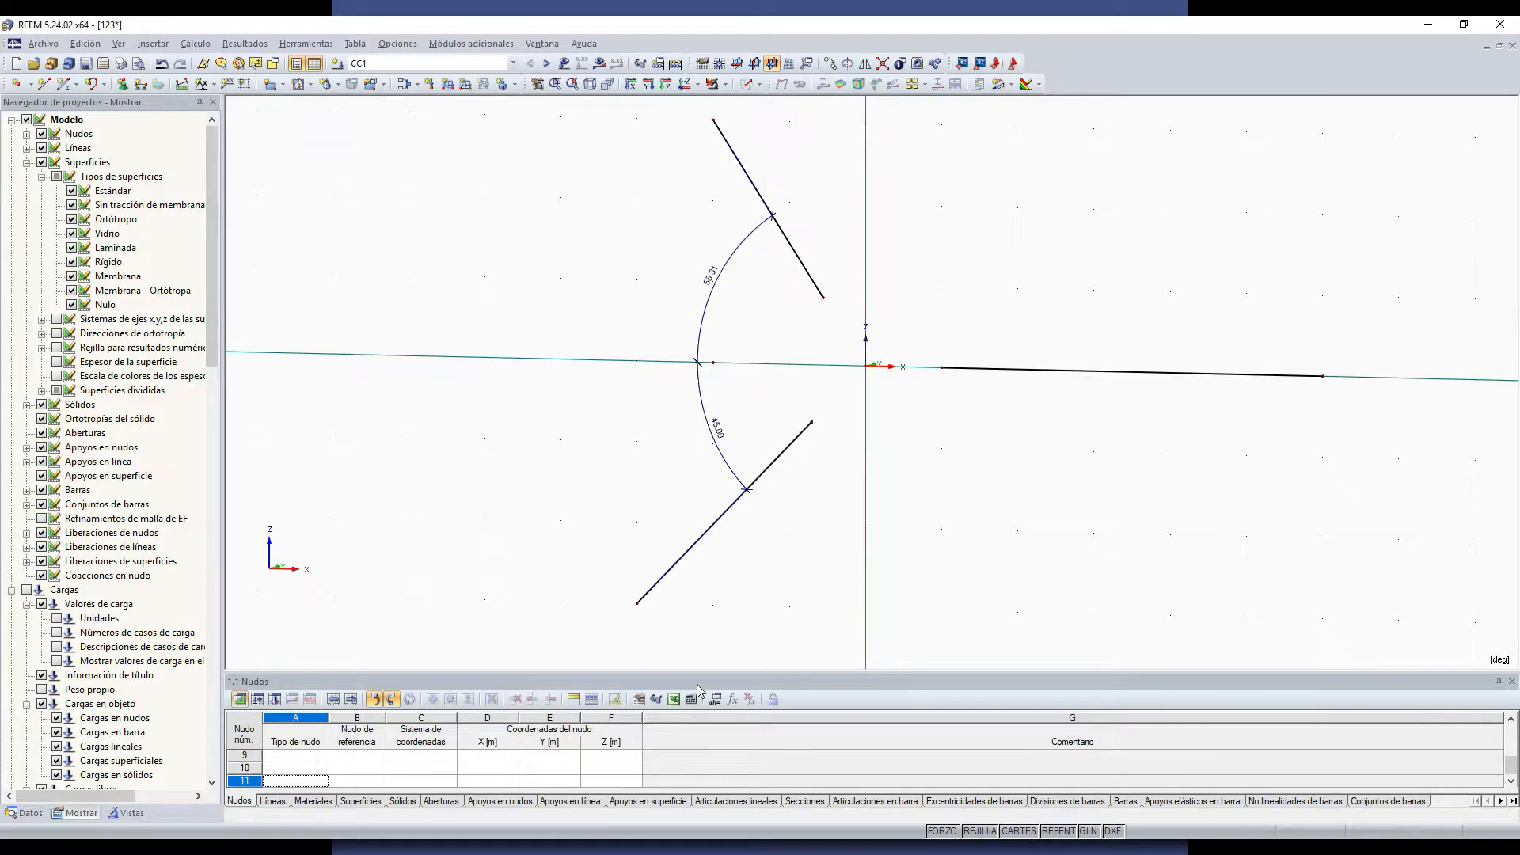
middle_click_drag(1041, 468, 965, 467, "ctrl")
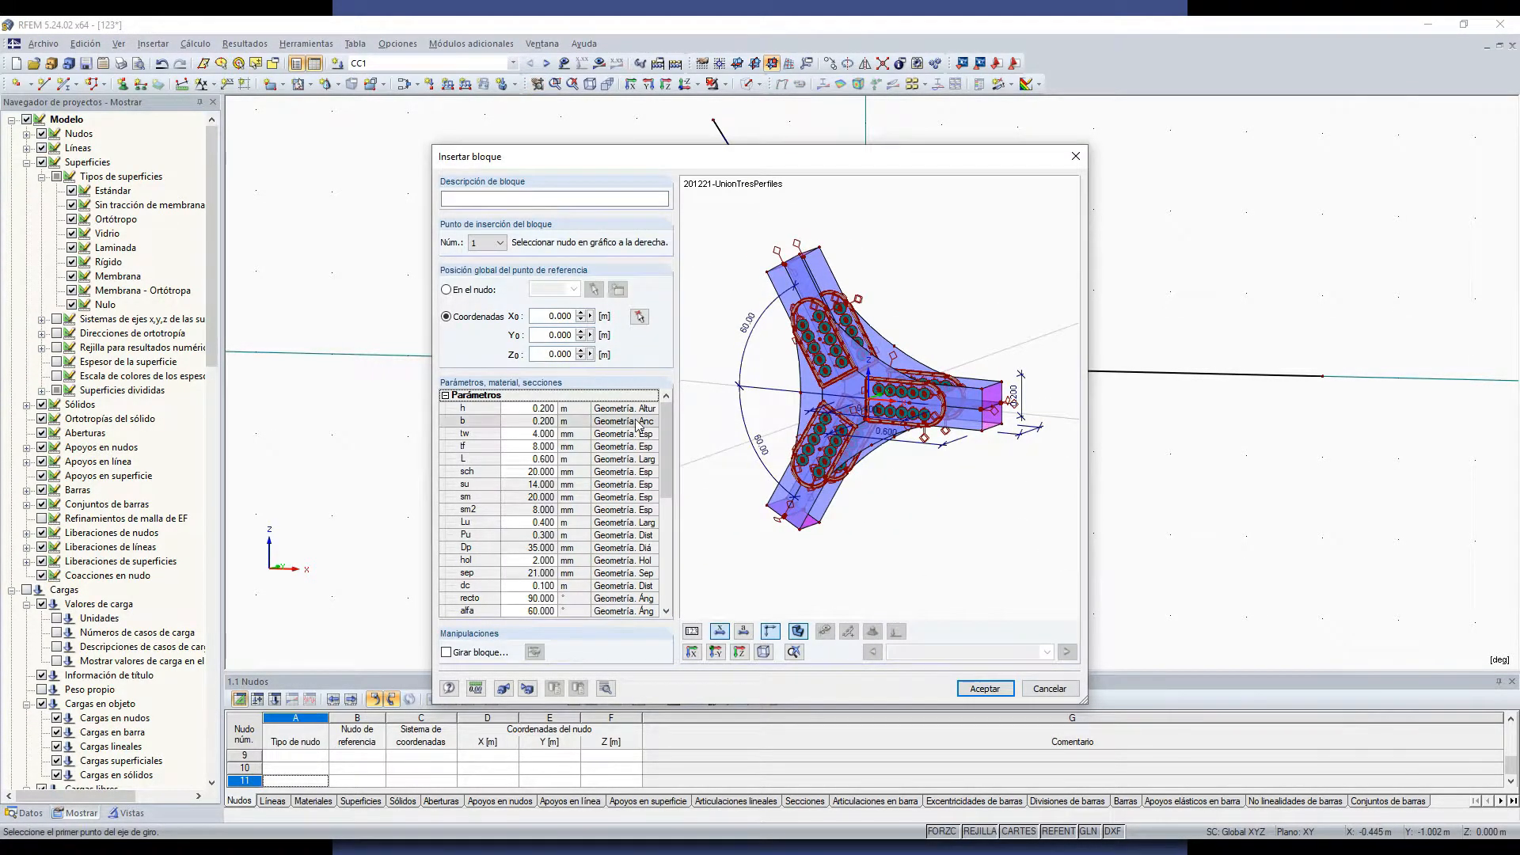
Step: Set the block's profile height h to 0.21 m and profile width b to 0.22 m
left_click(540, 408)
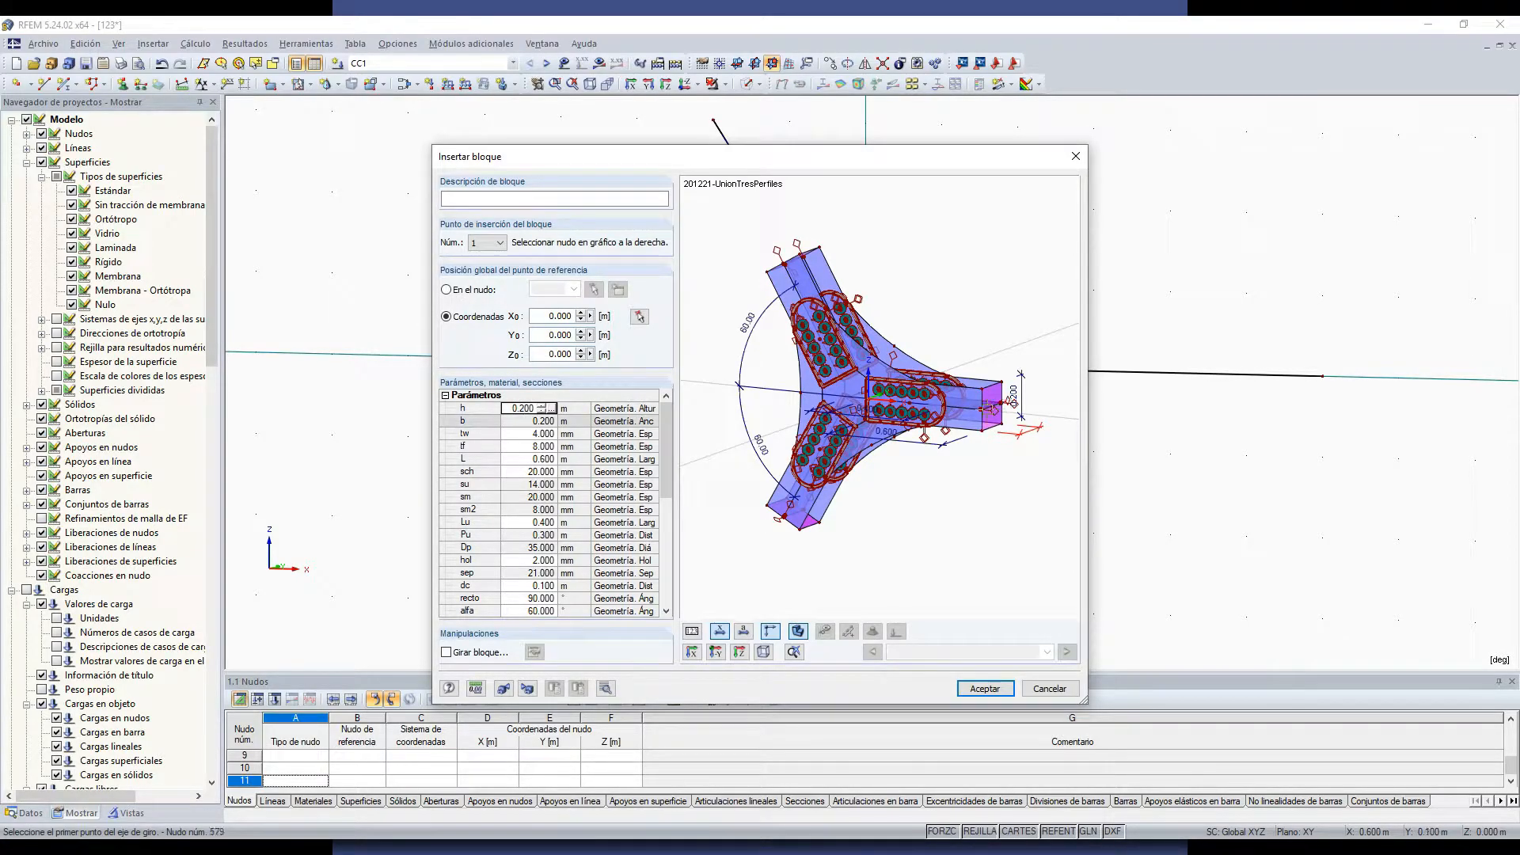
middle_click_drag(1024, 437, 954, 492, "ctrl")
scroll(954, 491, "up", 2)
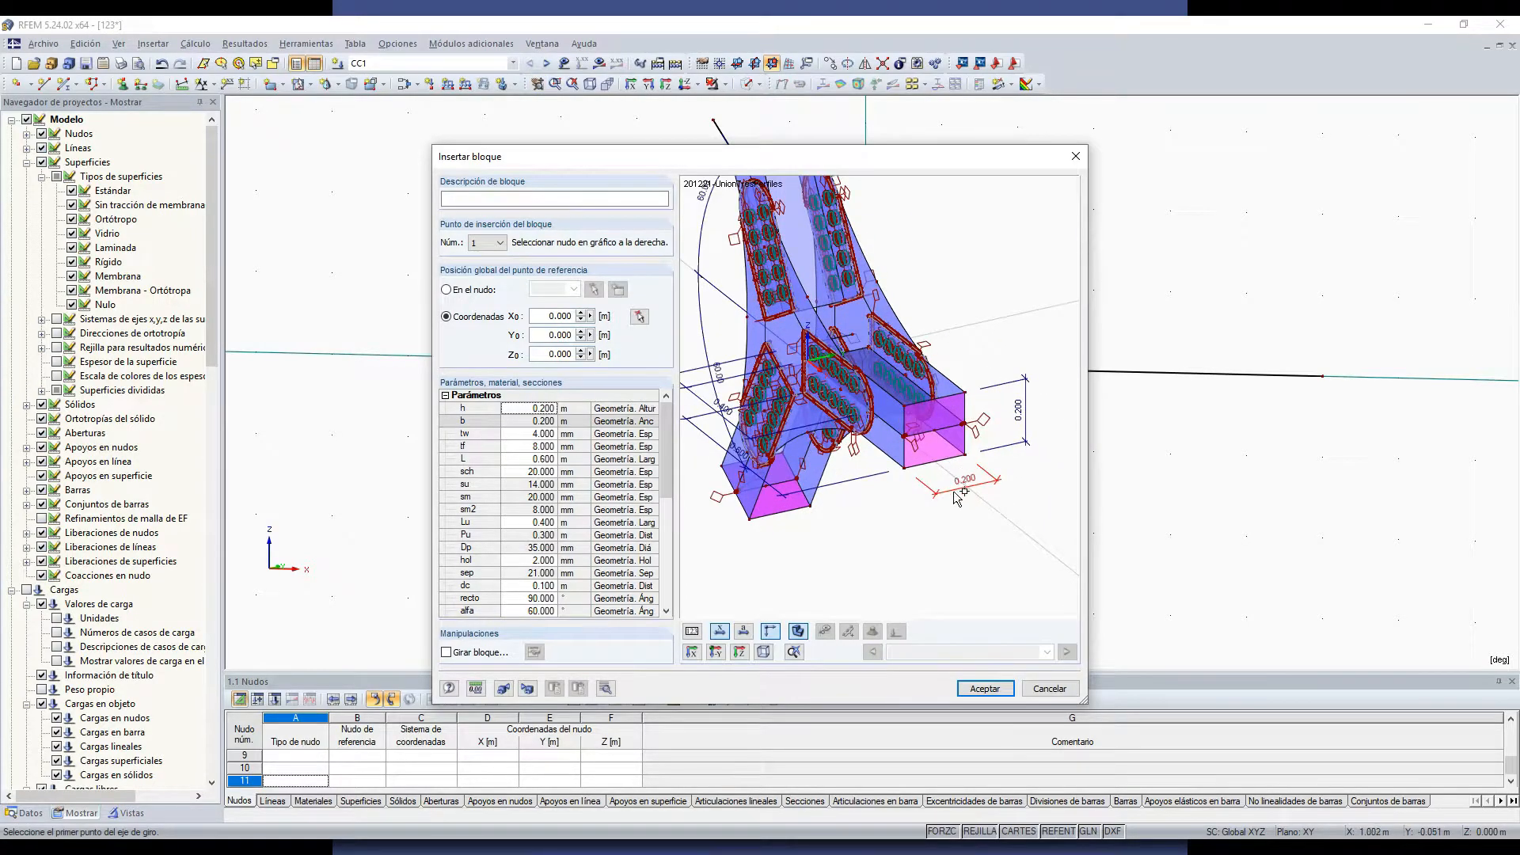
left_click(522, 408)
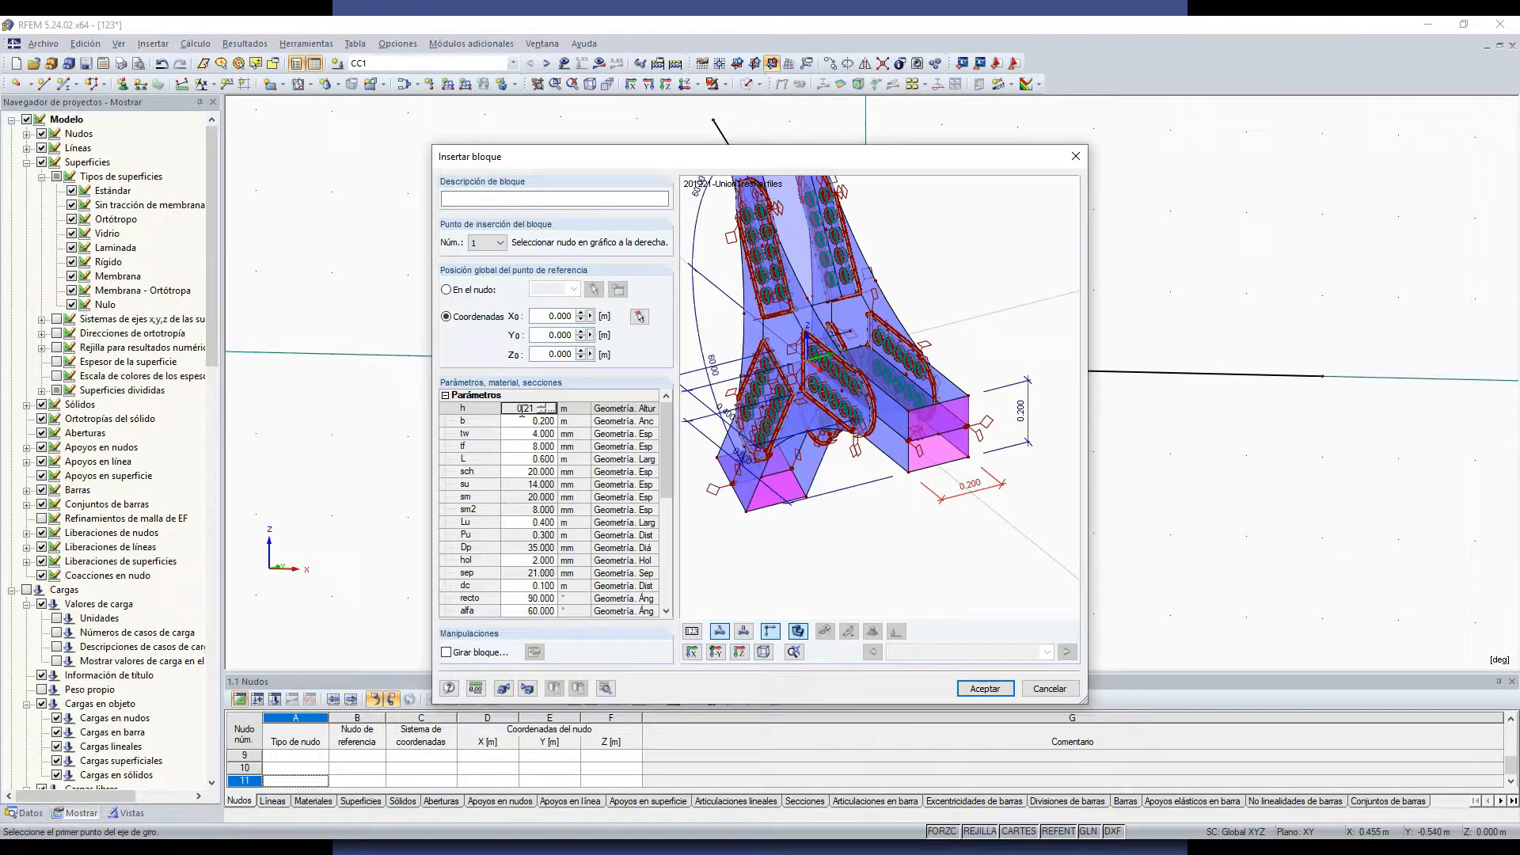
type("0.21")
key("Return")
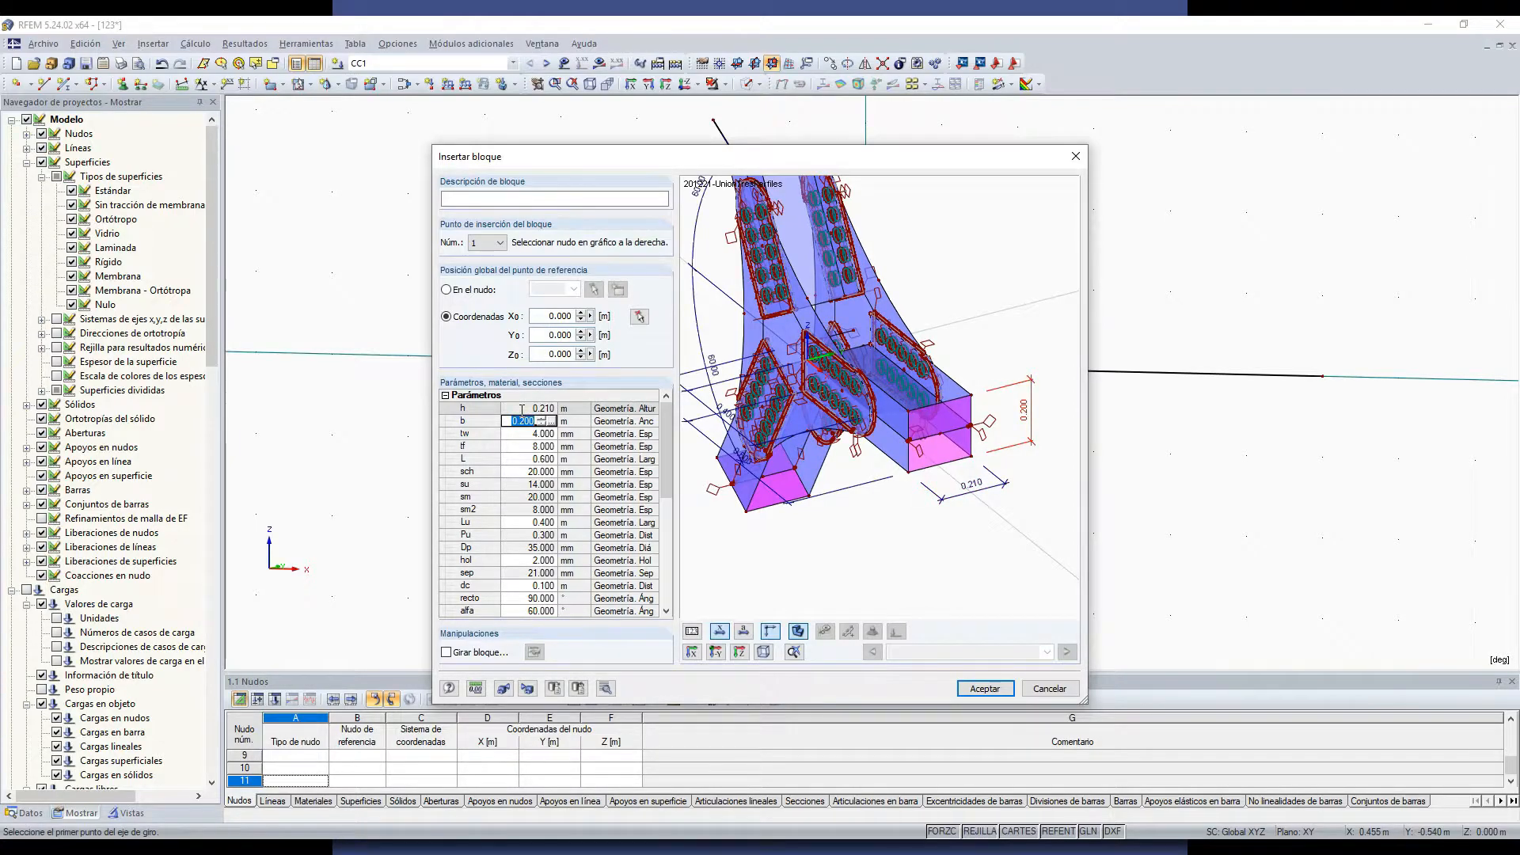
type("0.22")
key("Return")
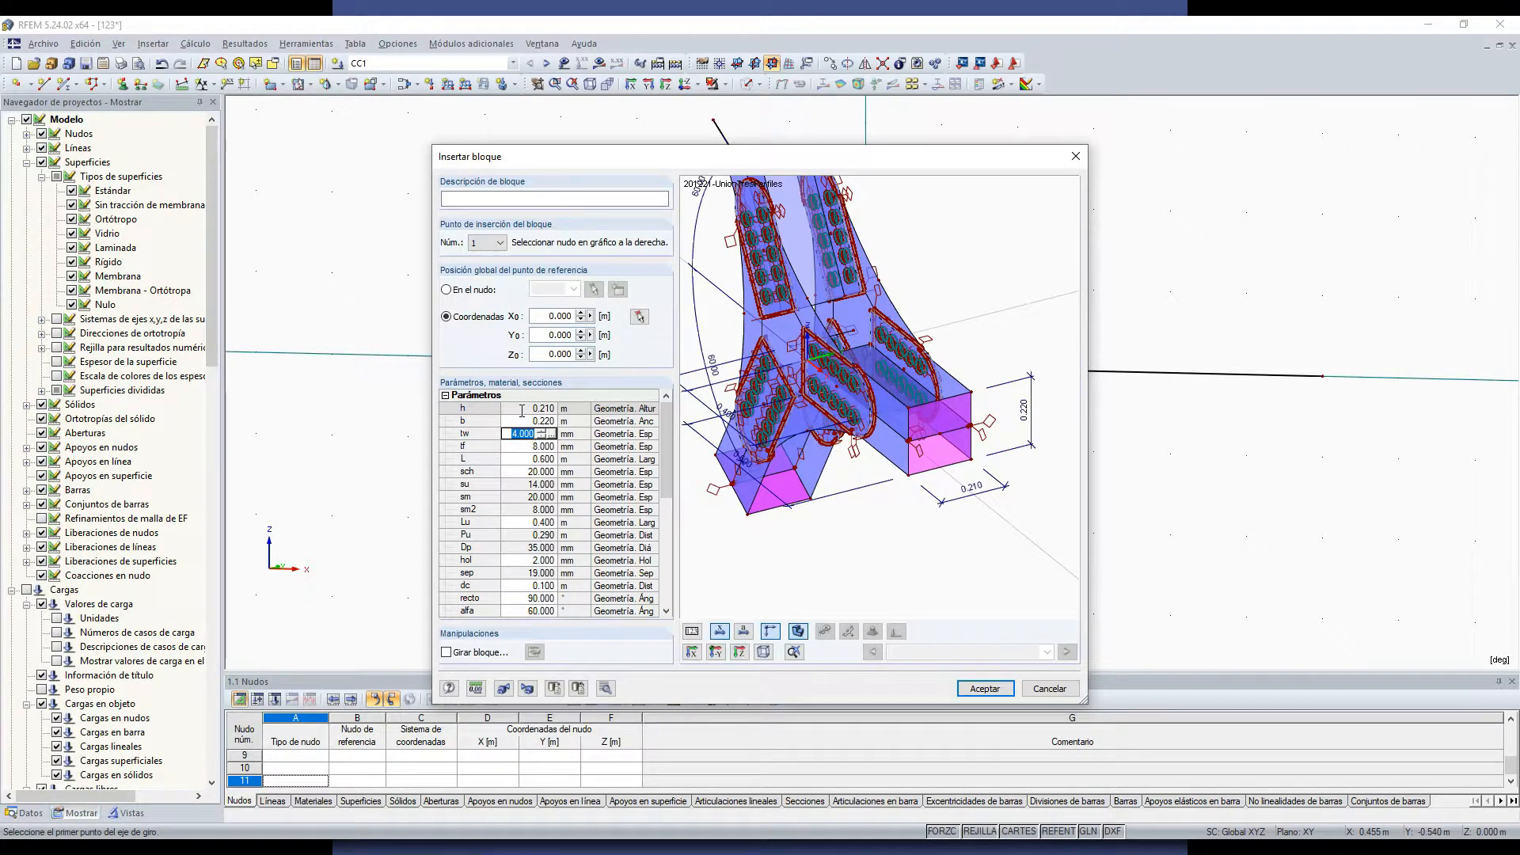
Step: Set the block's web thickness tw to 7 mm and flange thickness tf to 11 mm
type("7")
key("Return")
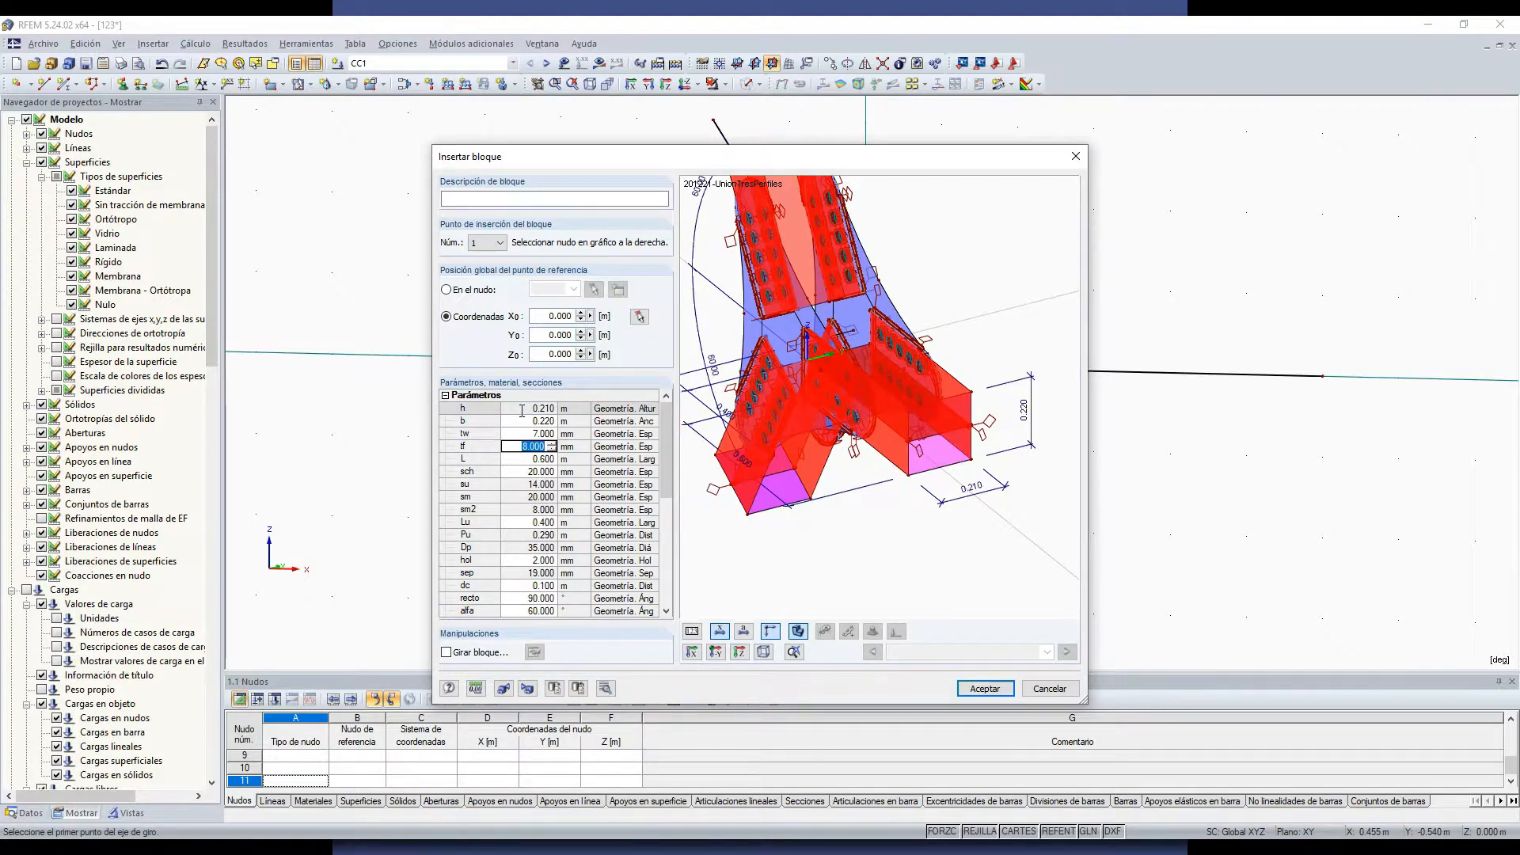
type("11")
key("Return")
Step: Set the block's arm length L to 0.7 m
middle_click_drag(854, 498, 894, 500, "ctrl")
left_click(539, 461)
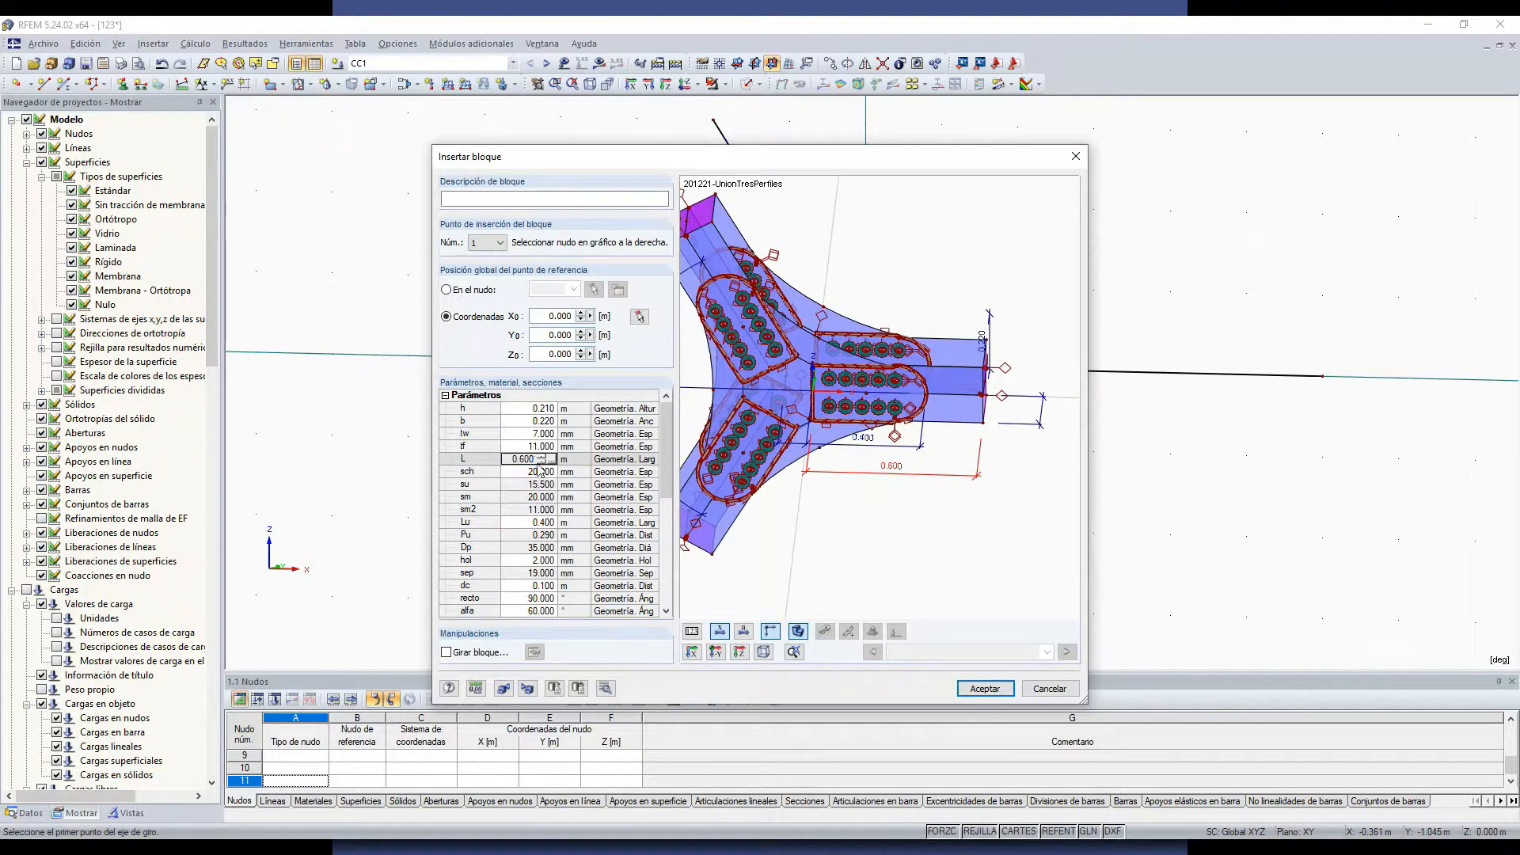
left_click(541, 456)
middle_click_drag(902, 513, 950, 455, "ctrl")
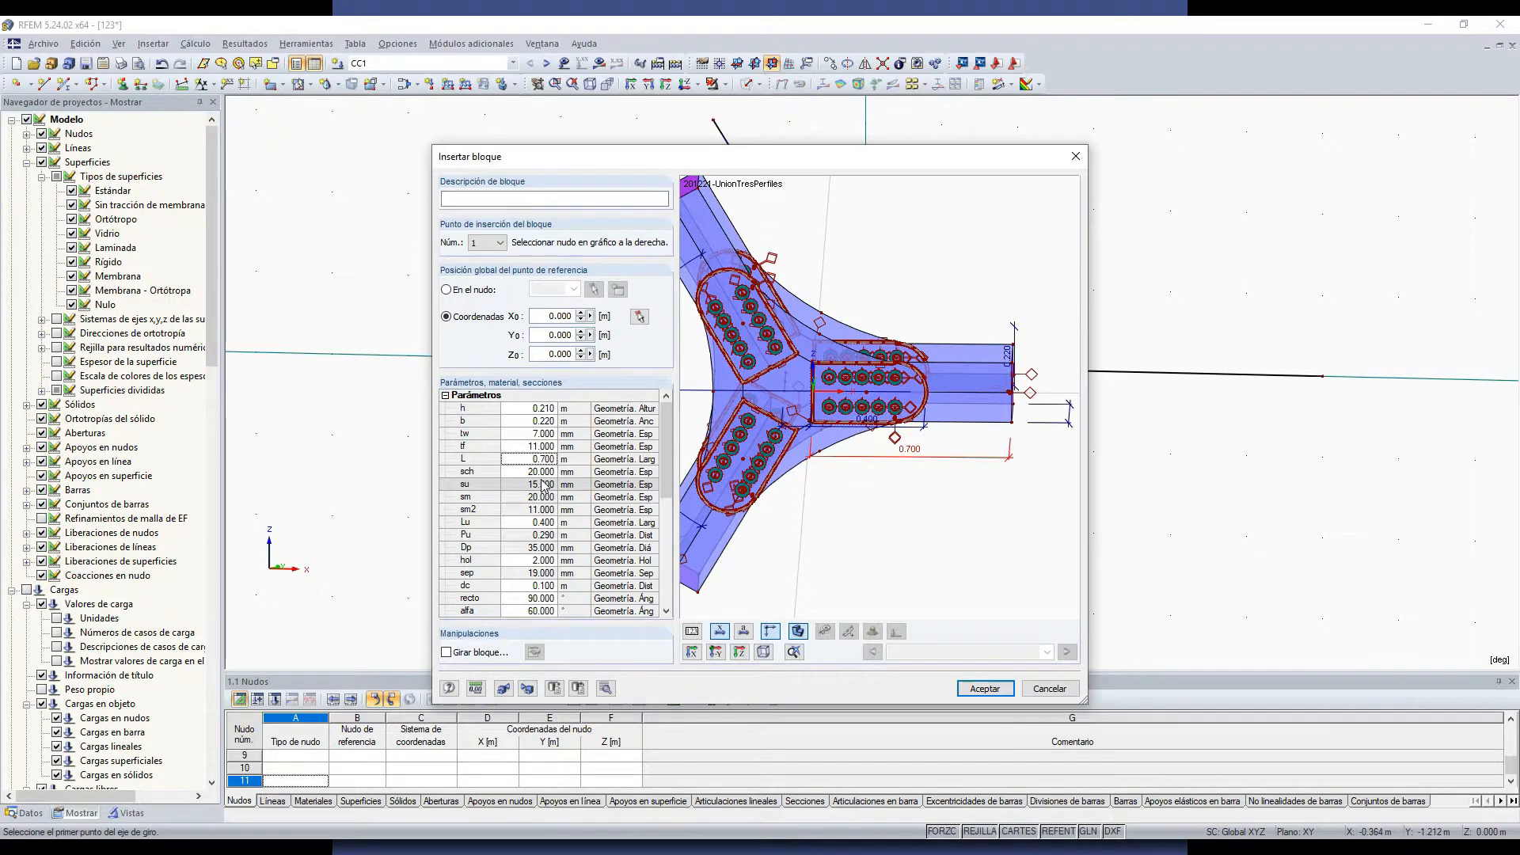
Step: Set the block's plate length Lu to 0.5 m
left_click(539, 523)
mouse_move(936, 488)
middle_mouse_down("ctrl")
mouse_move(905, 536)
mouse_move(940, 505)
middle_mouse_up("ctrl")
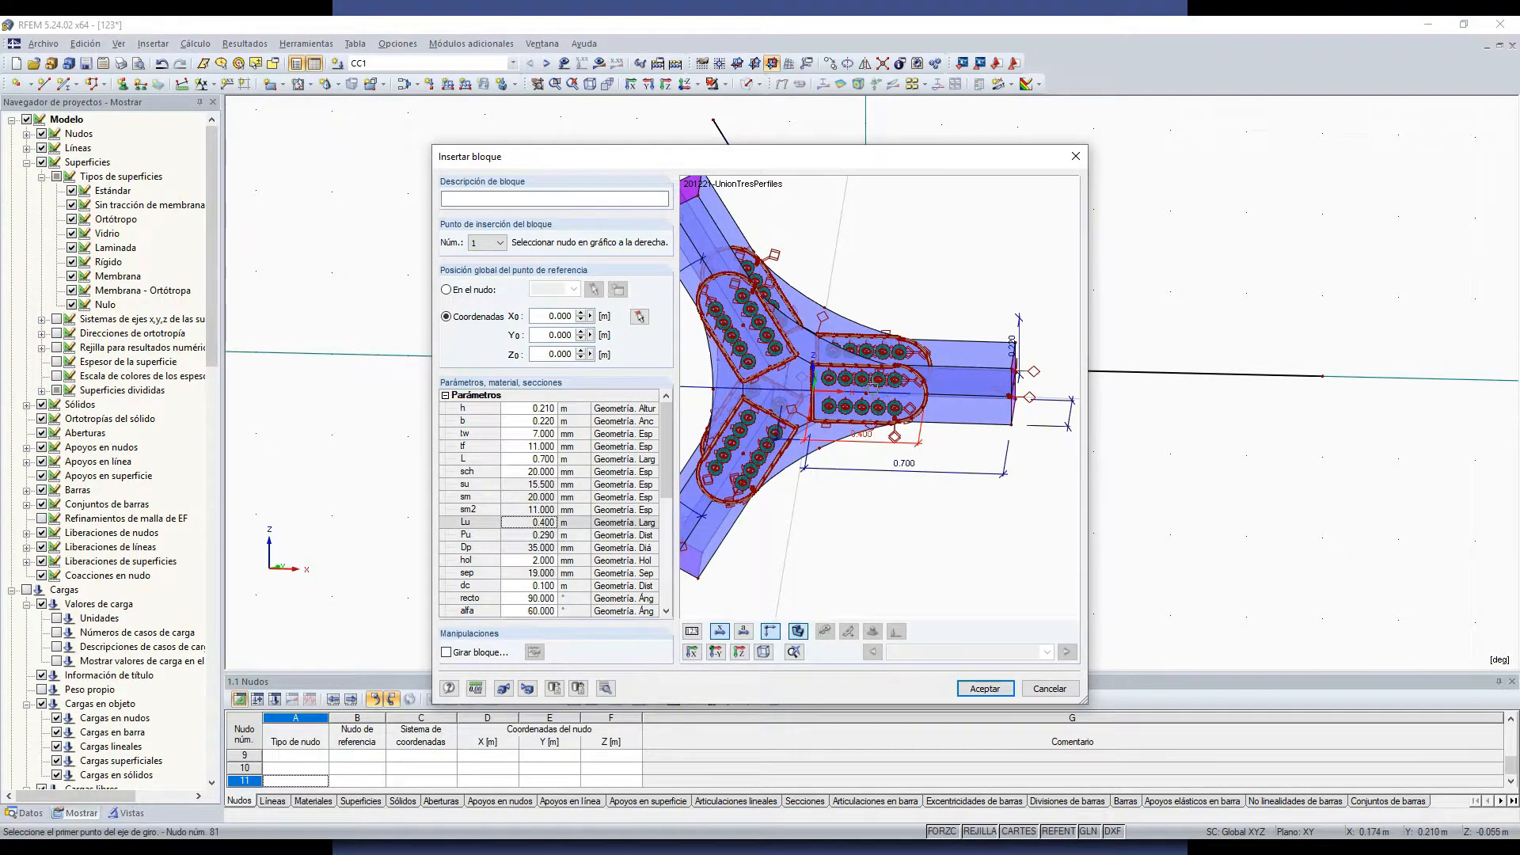
left_click(545, 523)
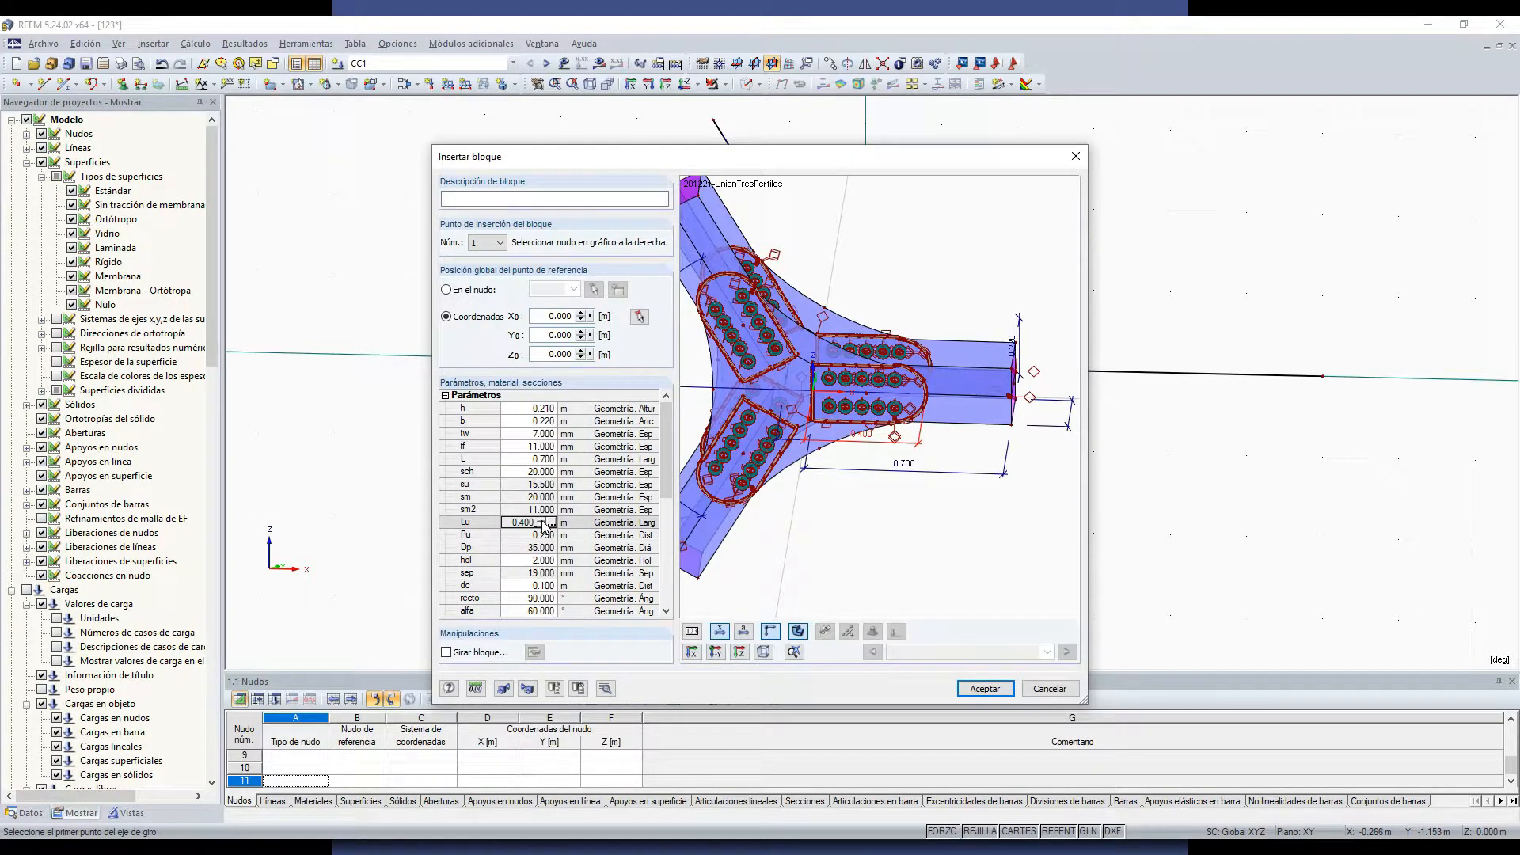
left_click(542, 519)
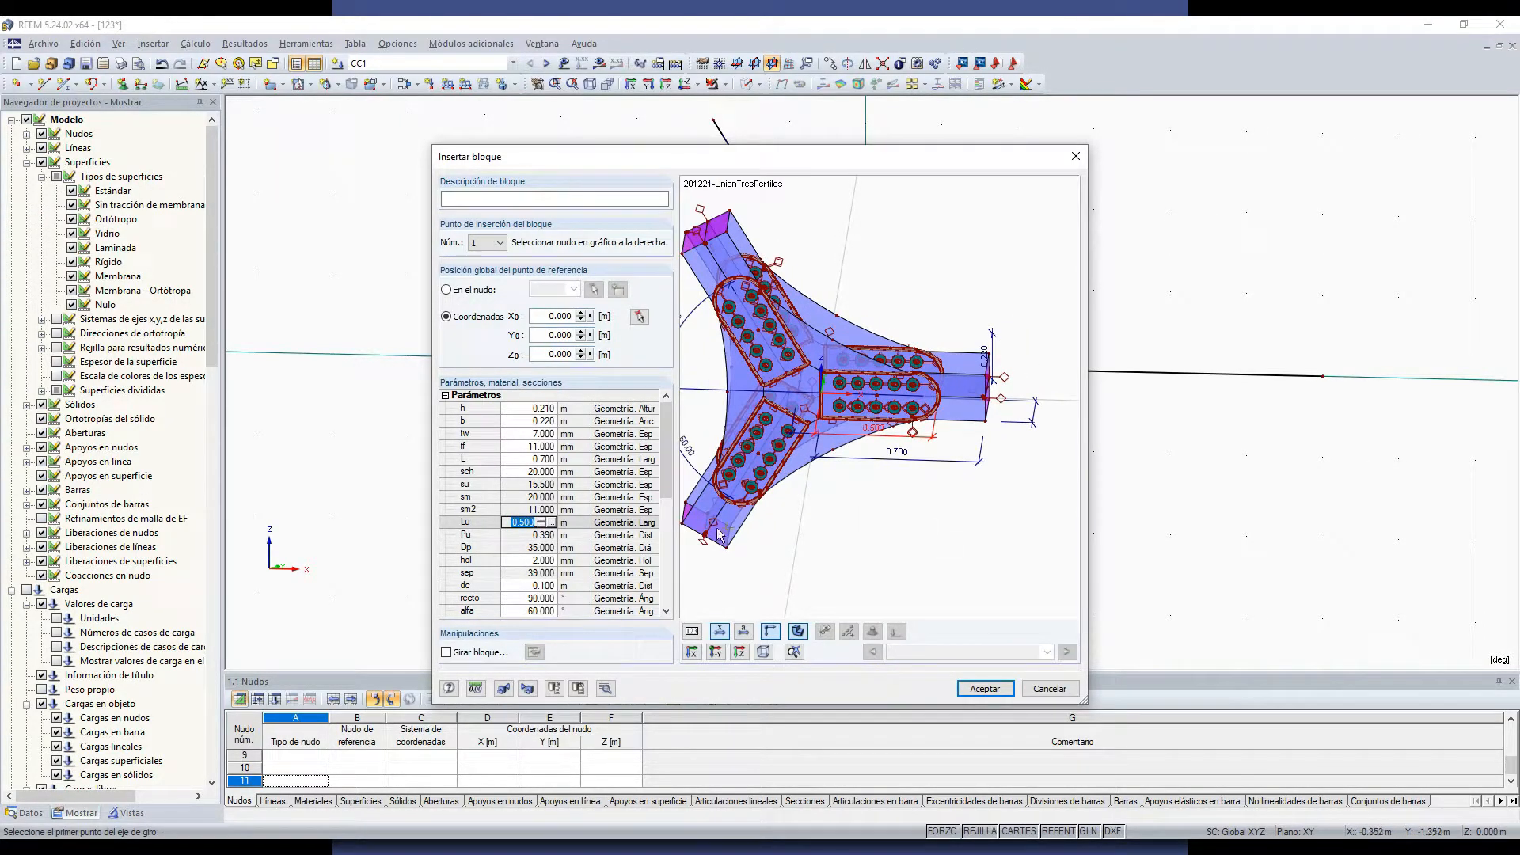
middle_click_drag(928, 493, 911, 411, "ctrl")
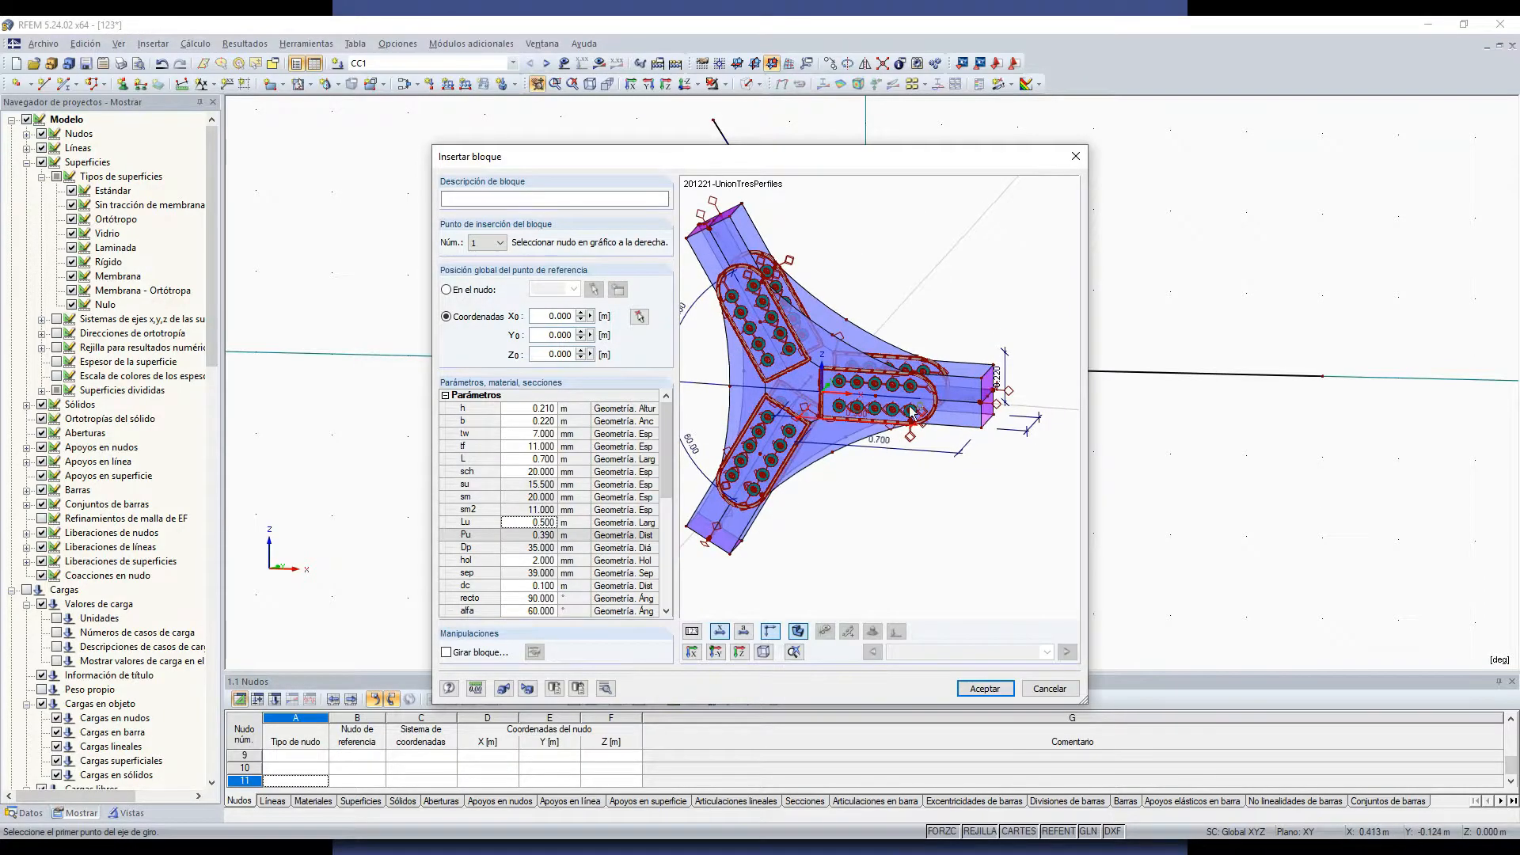
Step: Examine in the block preview which dimensions the dc and alfa parameters control
scroll(546, 481, "down", 3)
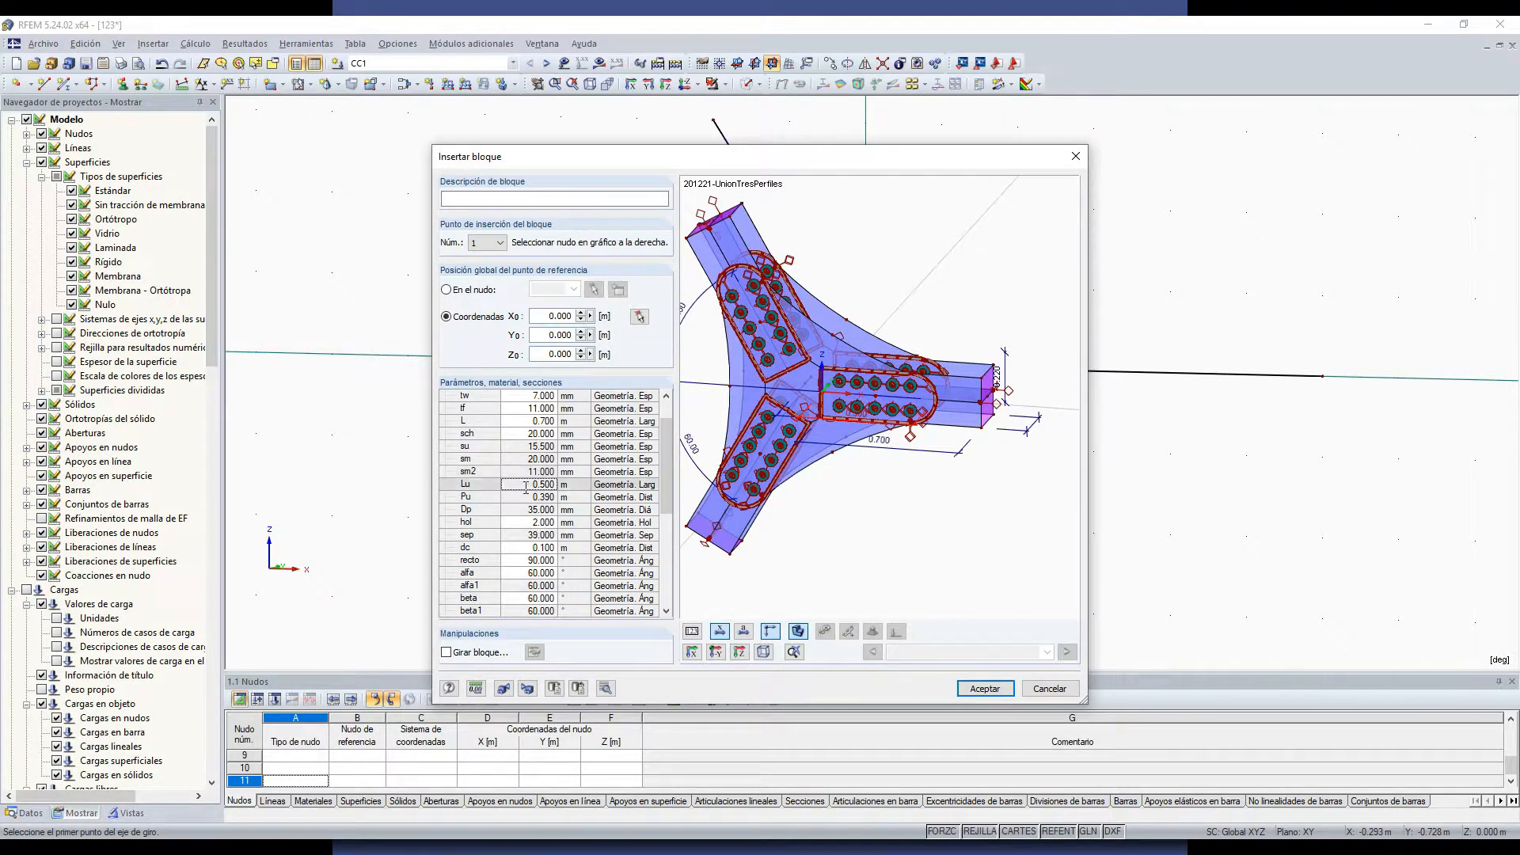
scroll(536, 484, "down", 3)
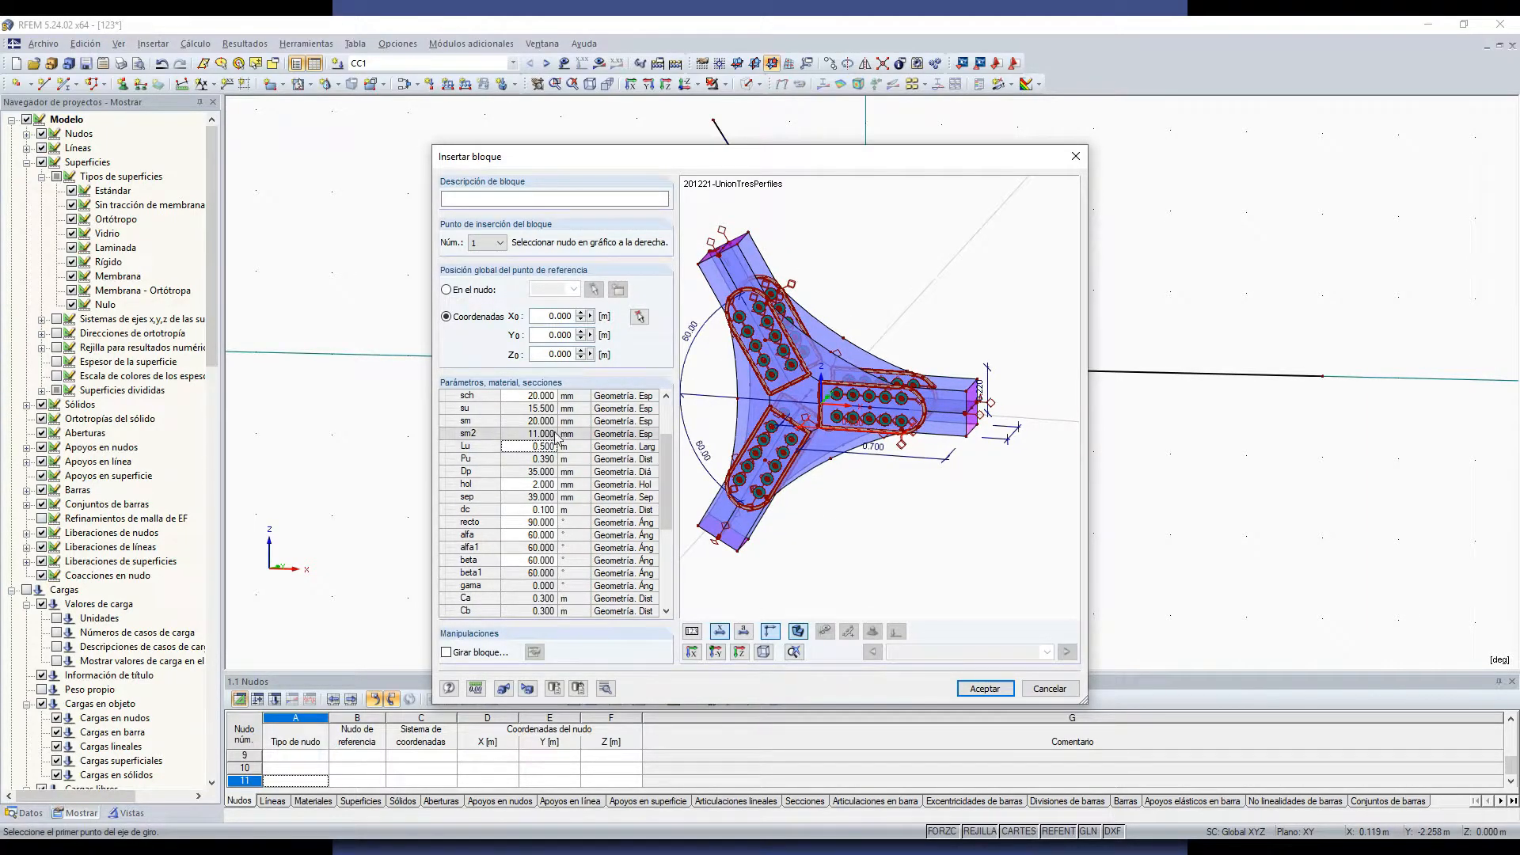
left_click(532, 535)
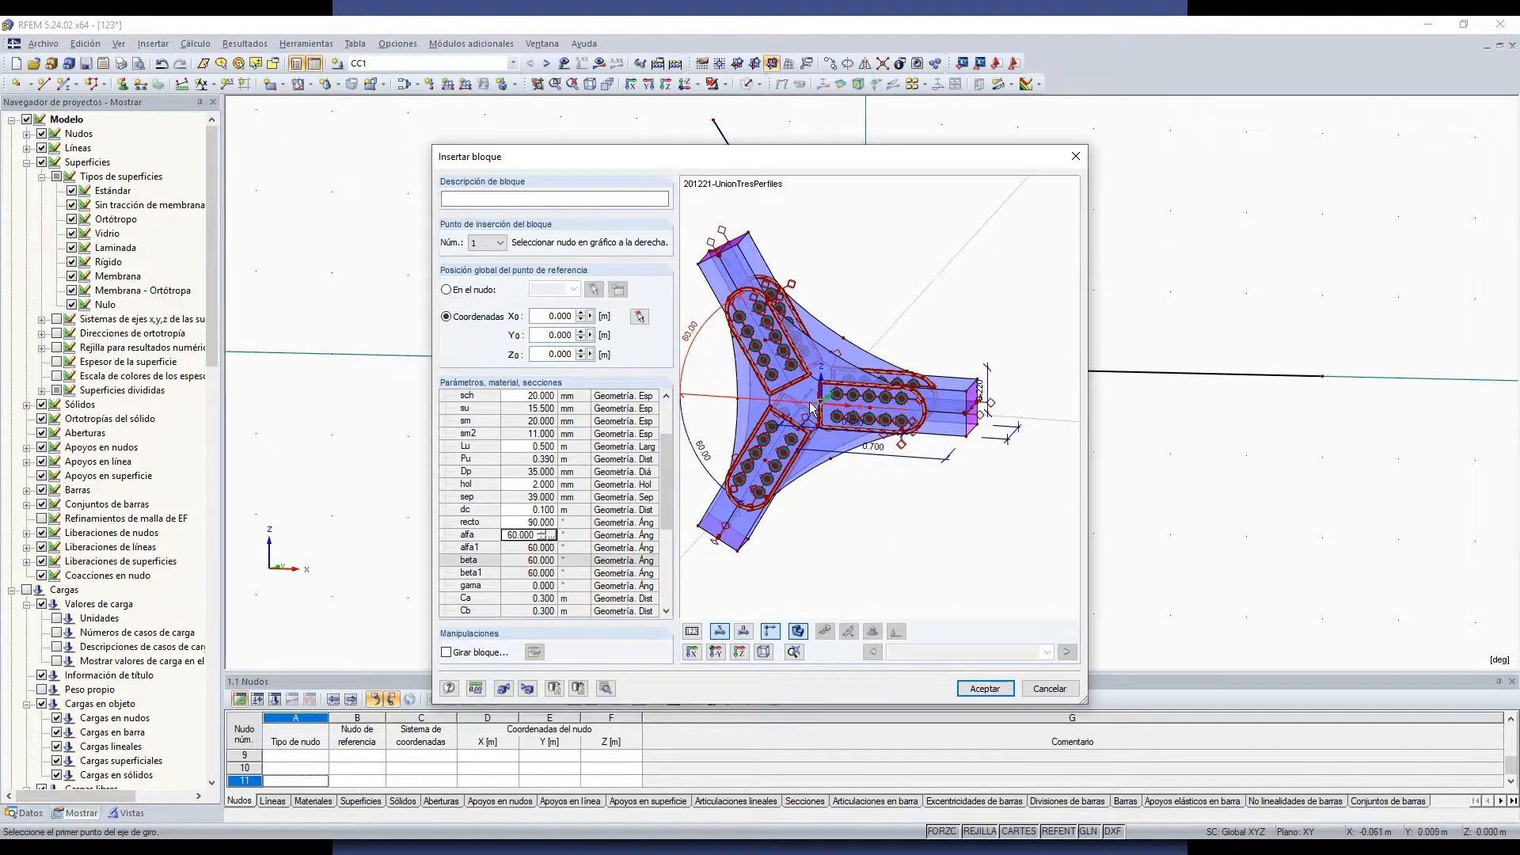
scroll(813, 445, "up", 3)
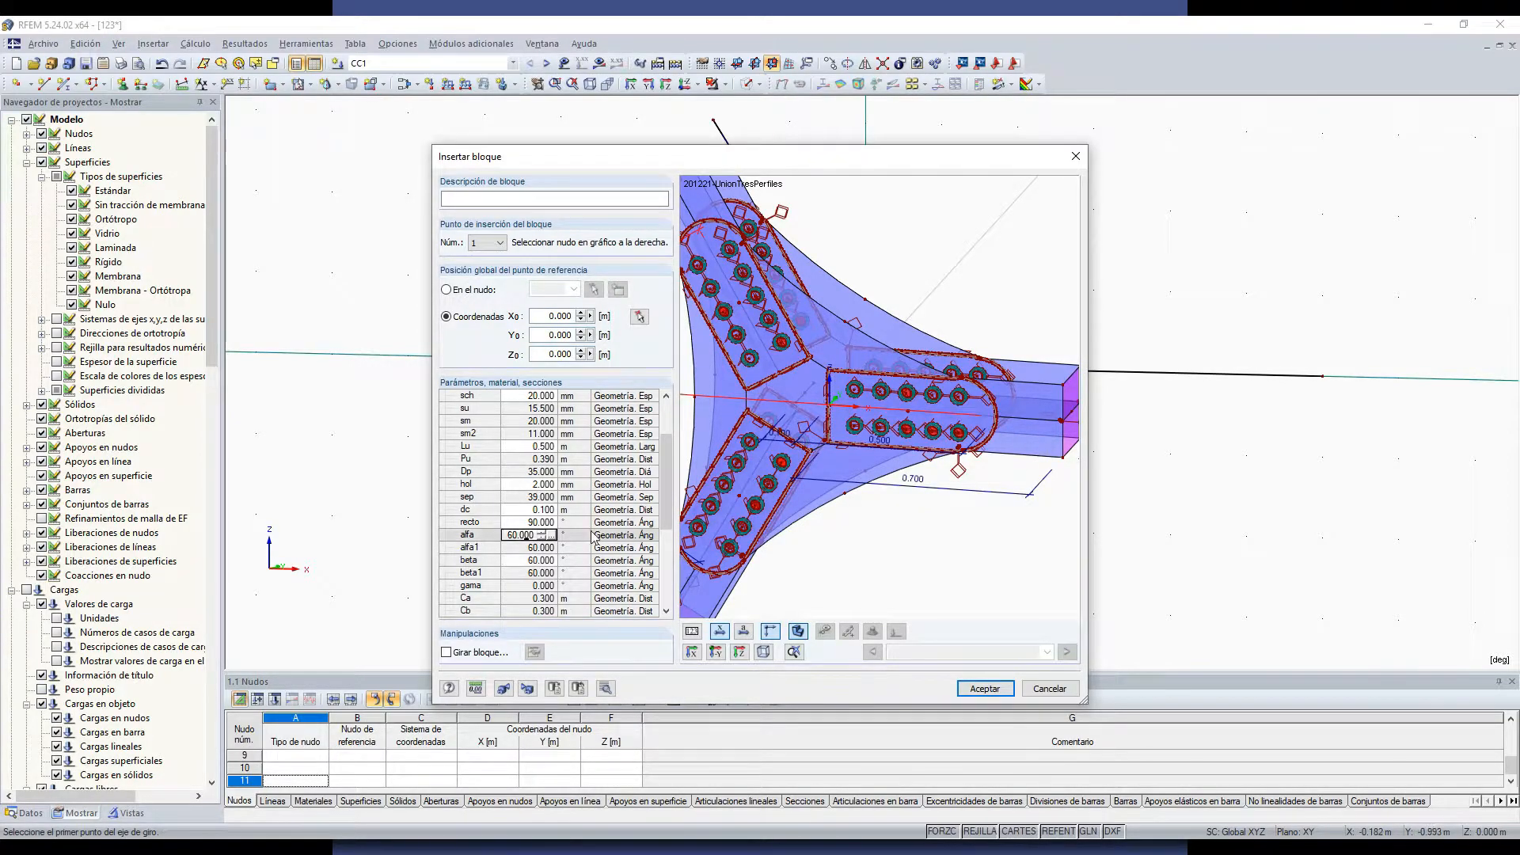
left_click(529, 509)
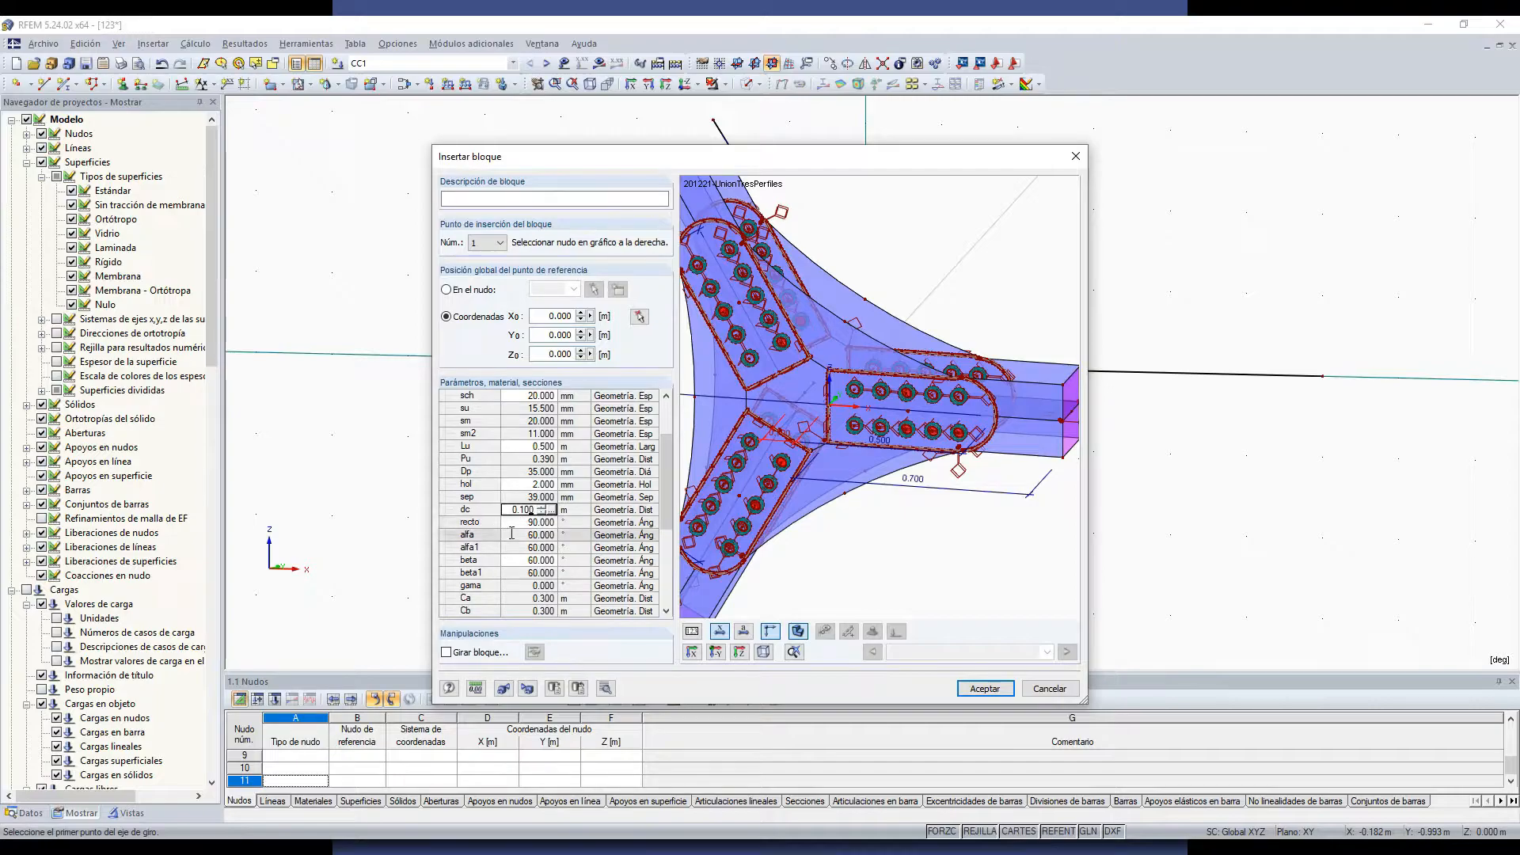
left_click(538, 535)
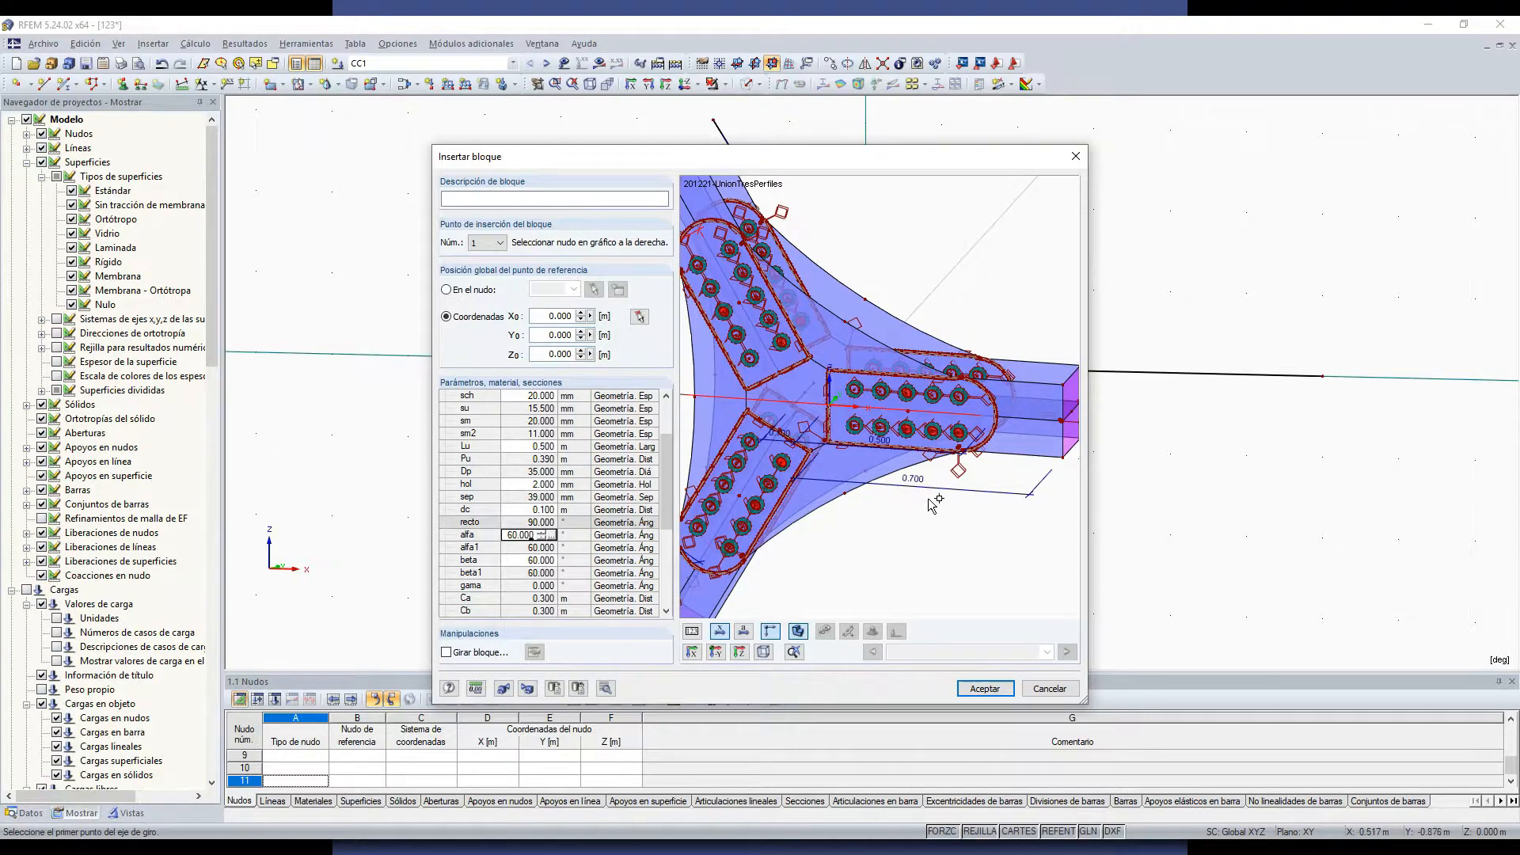
middle_click_drag(960, 498, 944, 507, "ctrl")
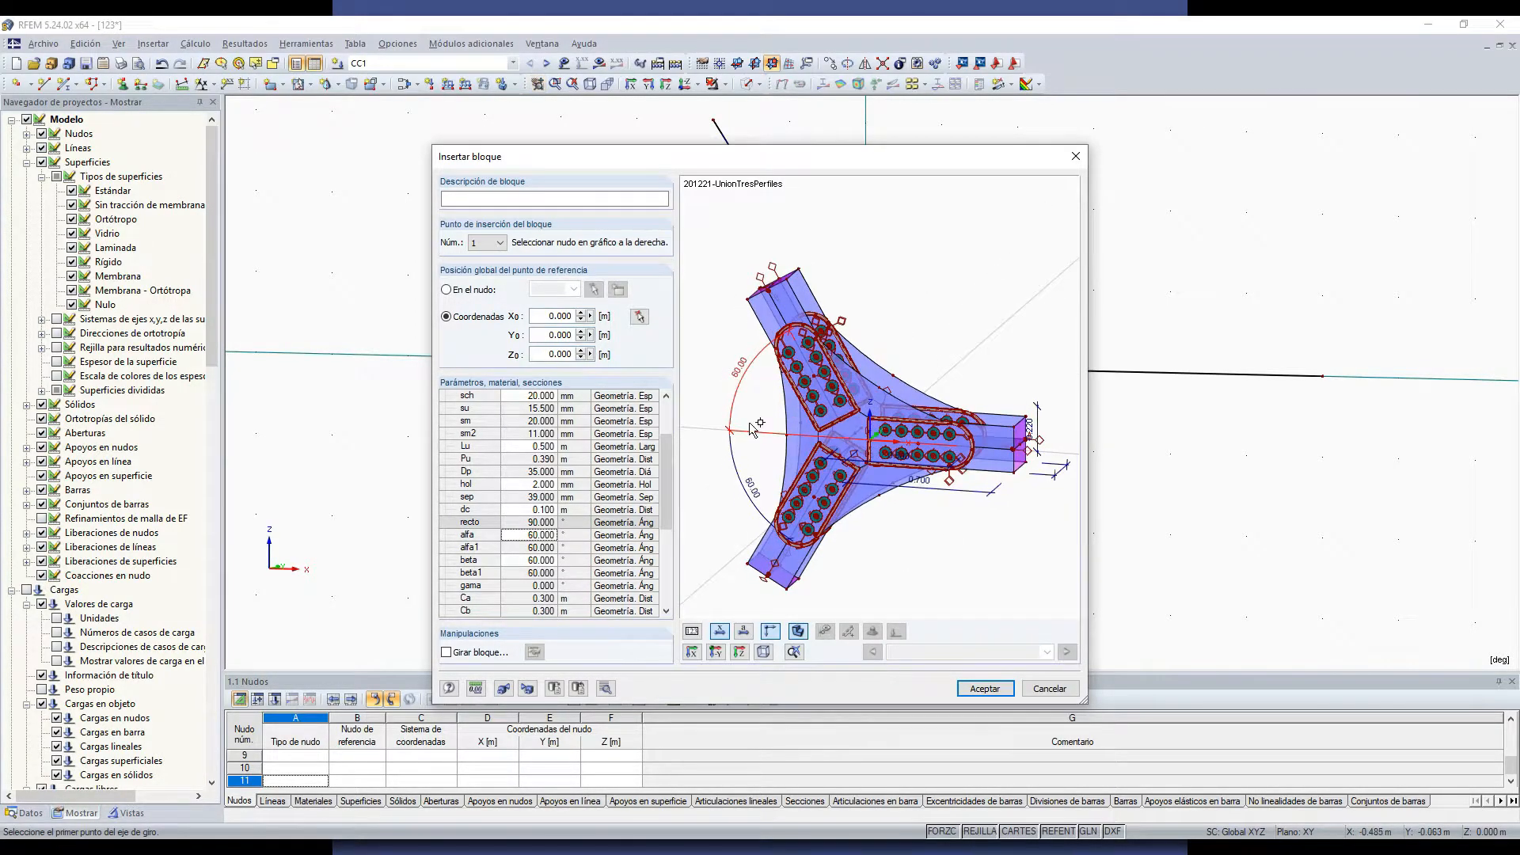
Step: Set the block's alfa angle to 56.31° by measuring between the upper inclined member and the horizontal axis in the model
left_click_drag(709, 159, 642, 399)
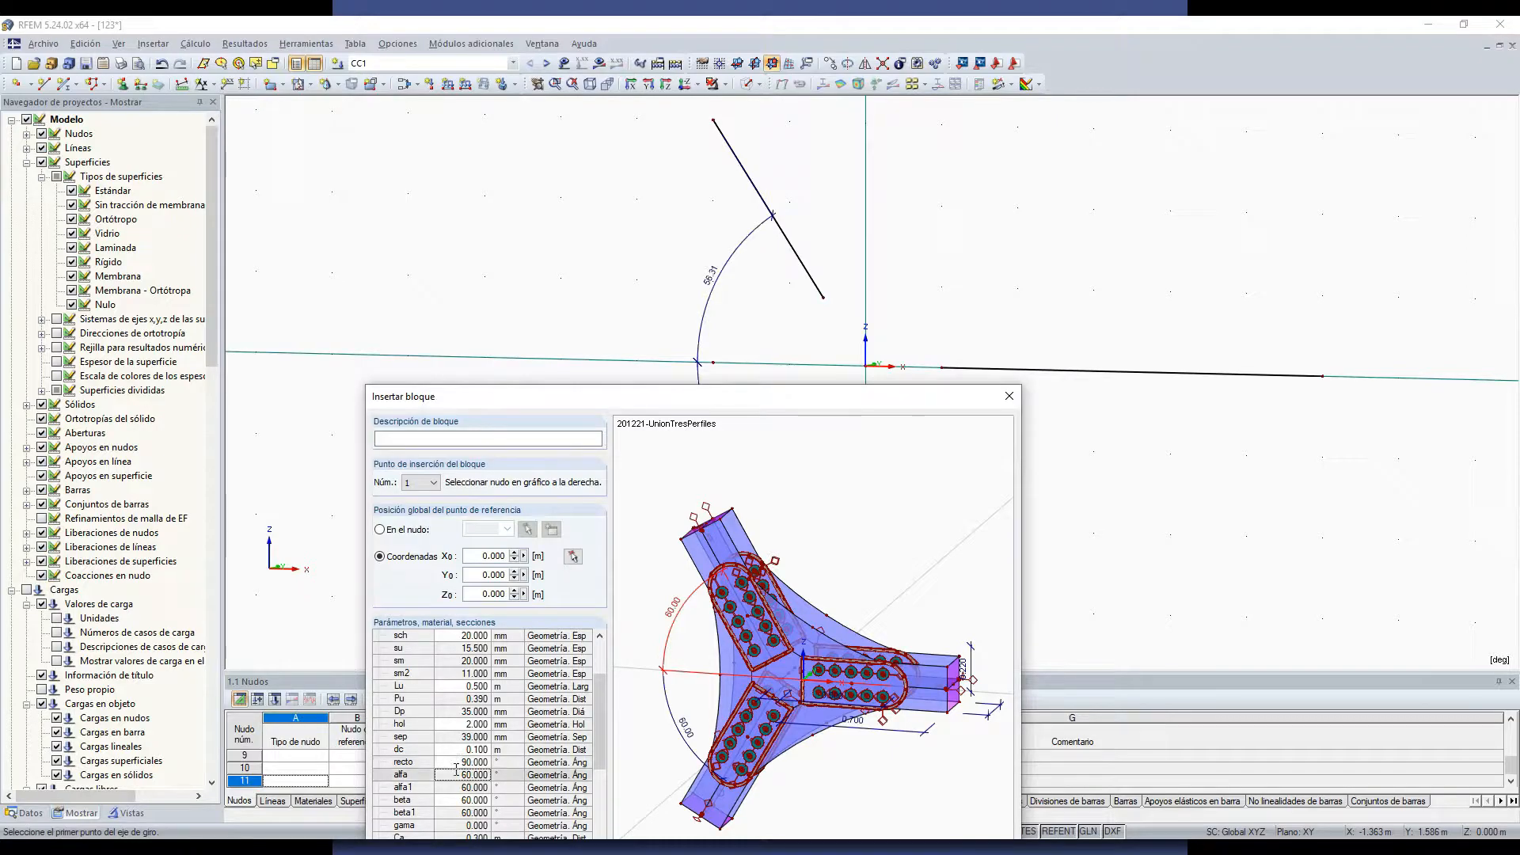
left_click_drag(558, 396, 552, 242)
left_click(465, 621)
left_click(478, 621)
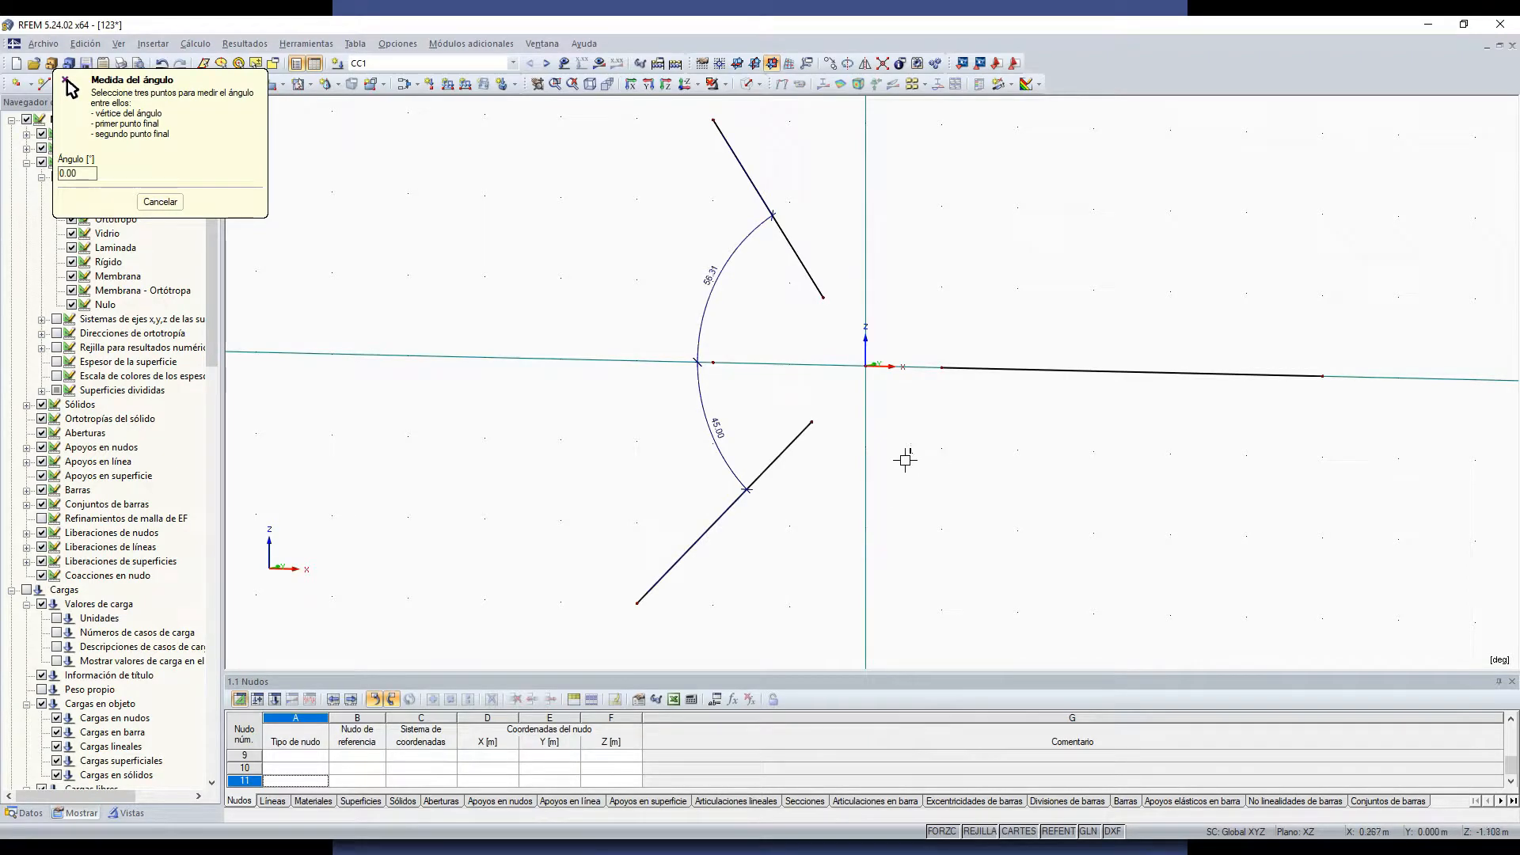
left_click_drag(171, 101, 338, 161)
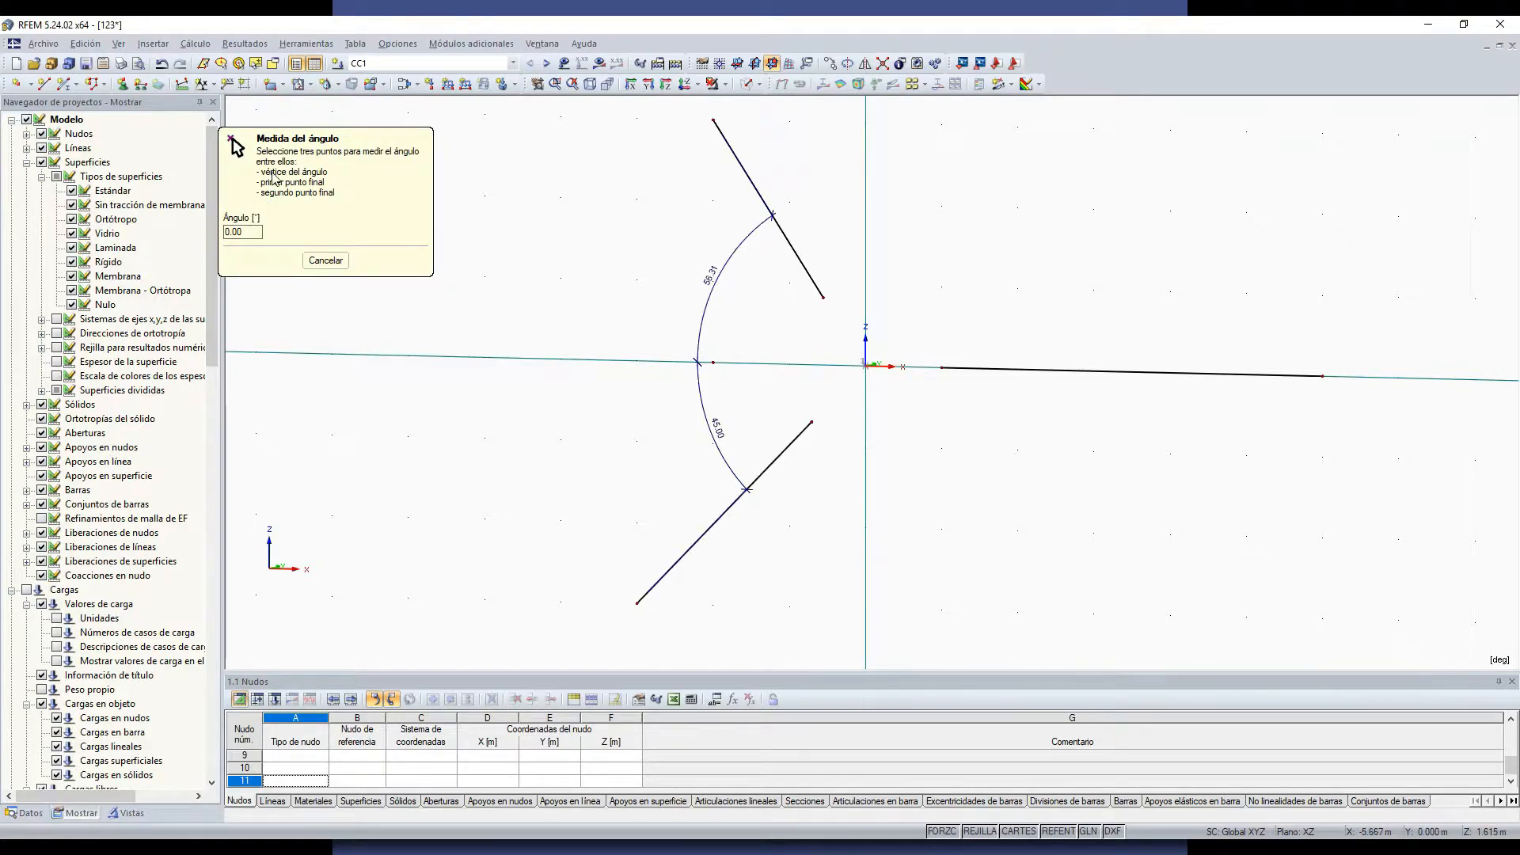
left_click(713, 119)
left_click(714, 362)
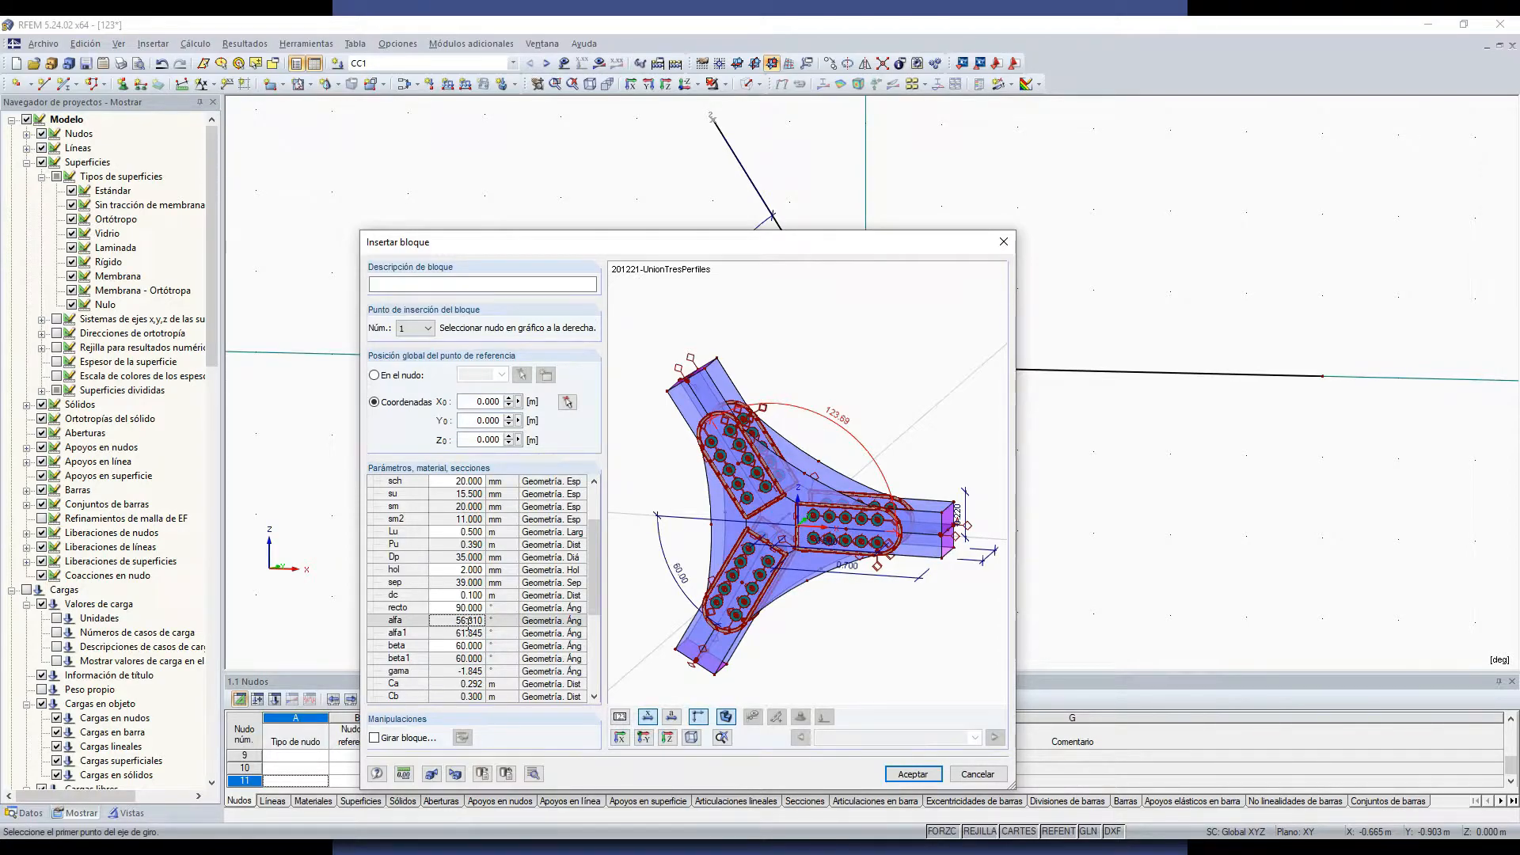
Step: Set the block's beta angle to 45° and check the adjusted arm in the preview
left_click(451, 646)
double_click(449, 646)
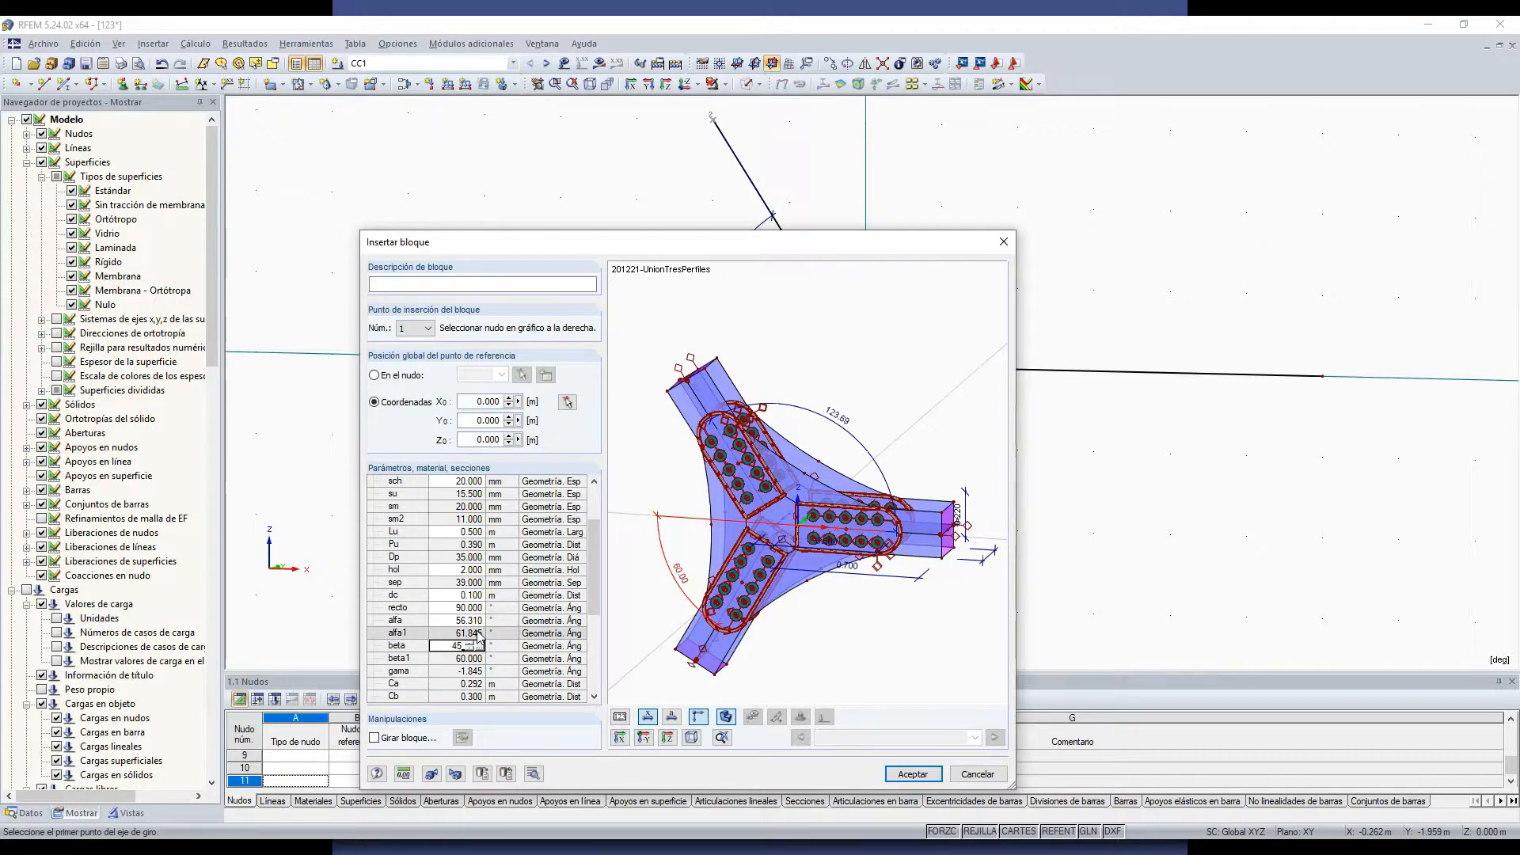
type("45")
key("Return")
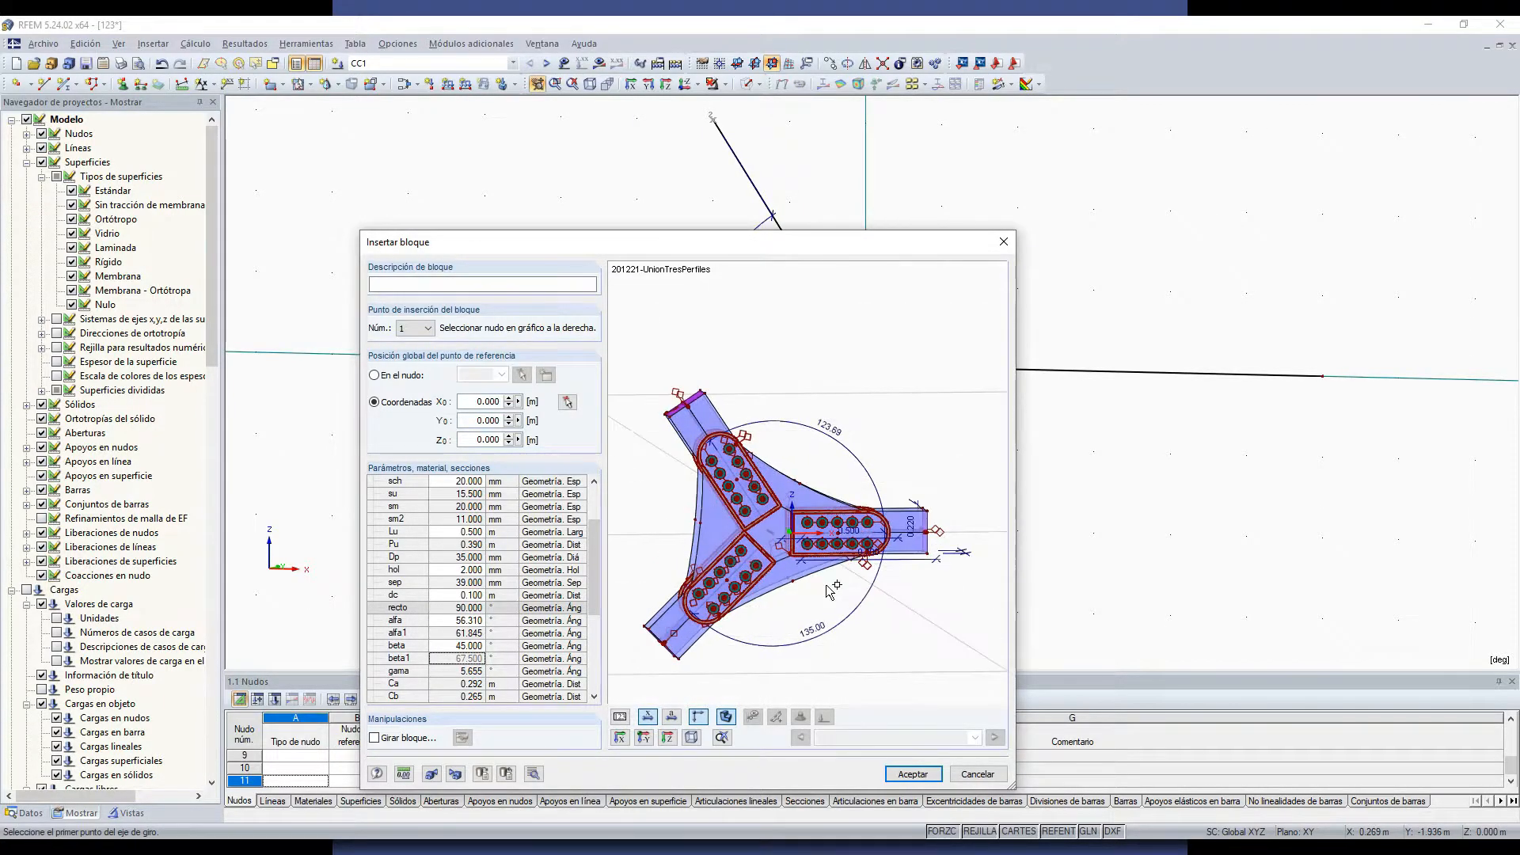
middle_click_drag(879, 639, 774, 598)
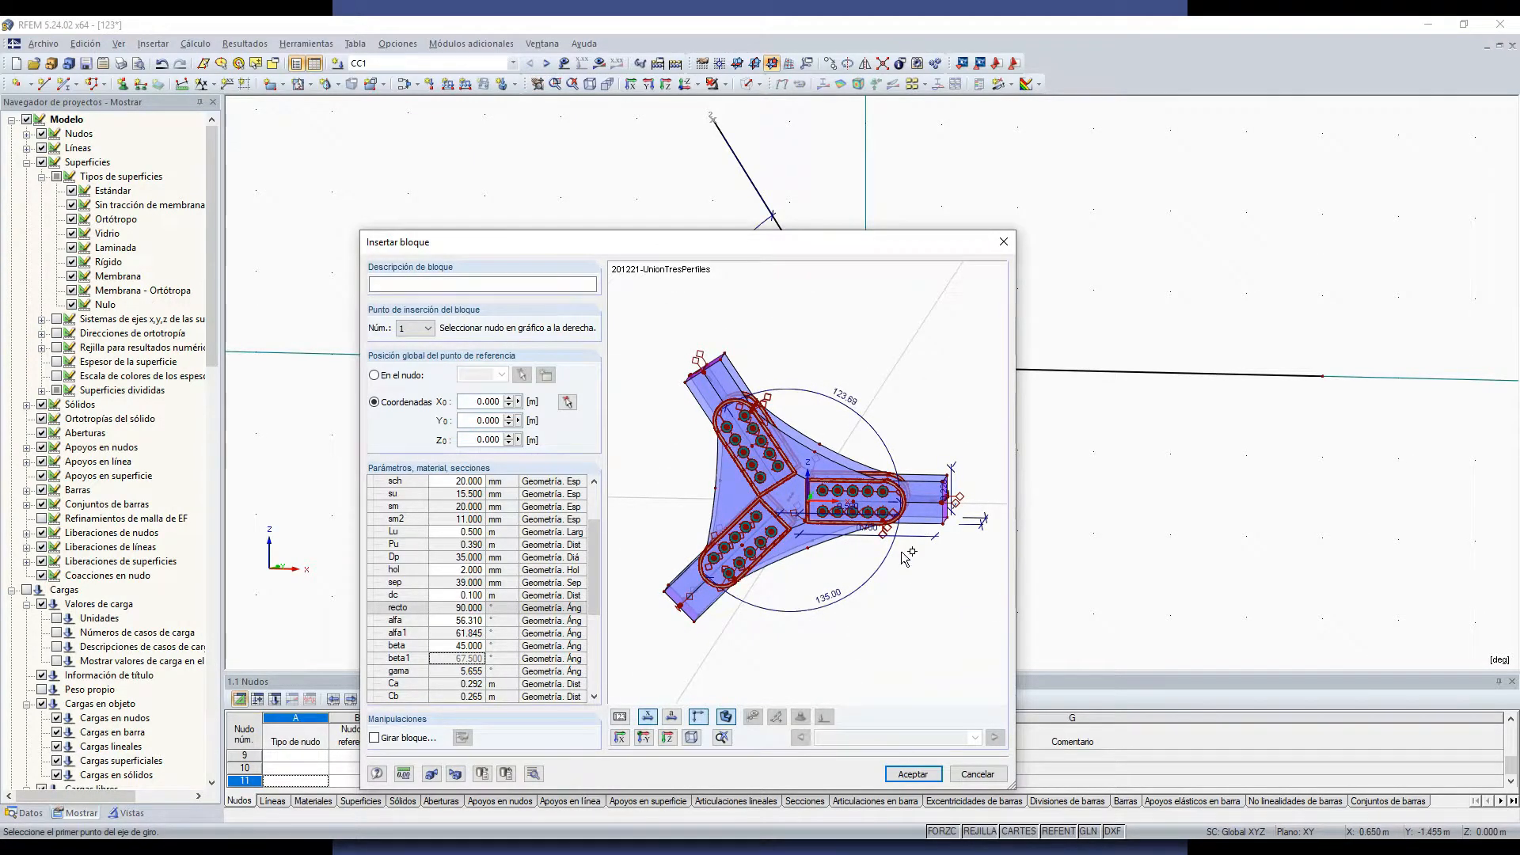
Step: Change the block's bolt cross-section to Círculo 25.4
scroll(451, 554, "down", 3)
scroll(451, 555, "down", 1)
scroll(452, 554, "down", 1)
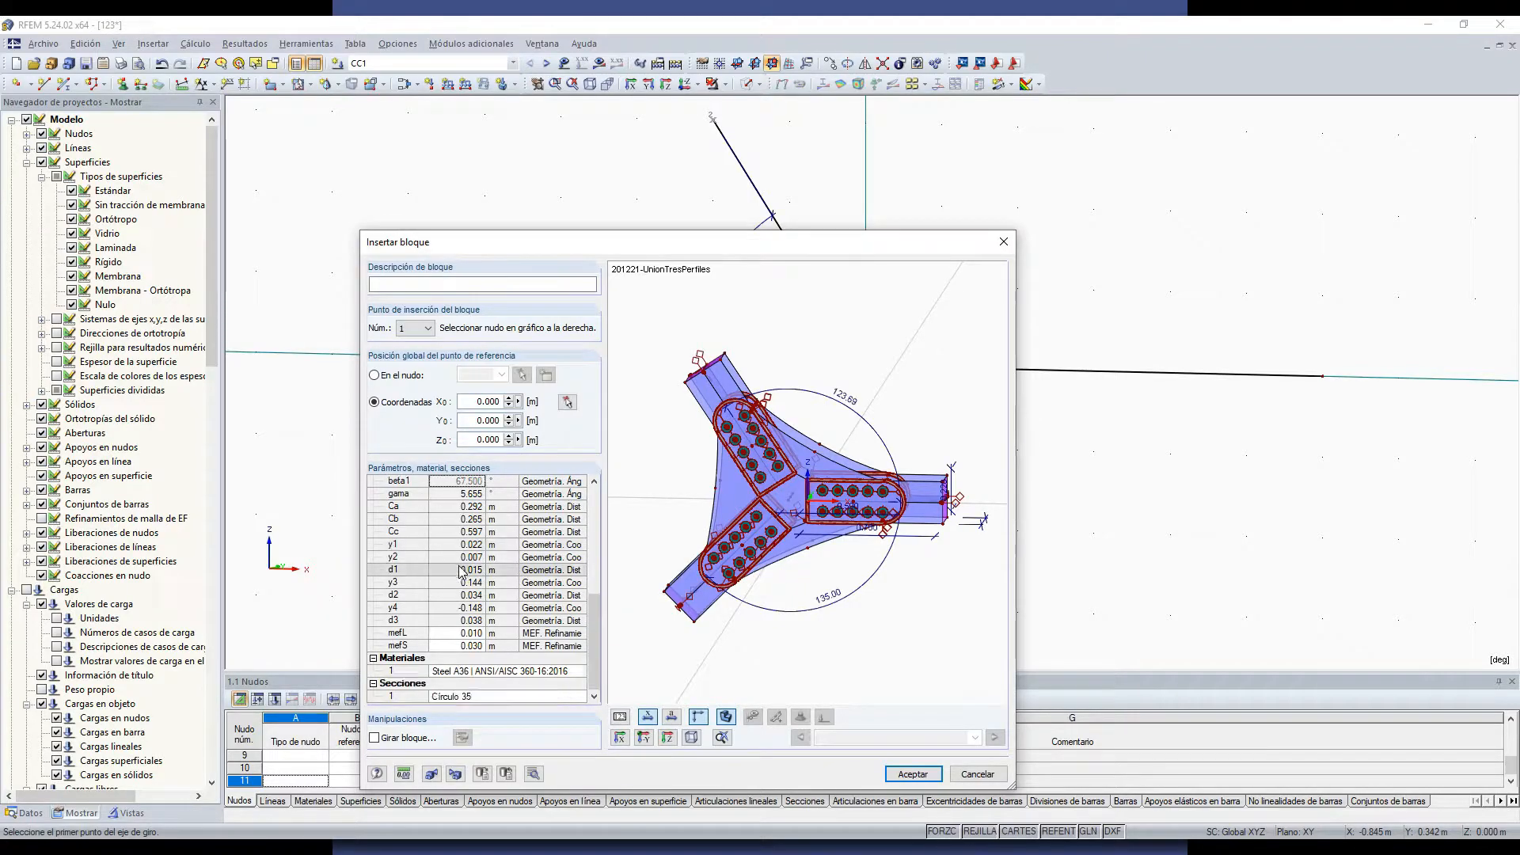
scroll(746, 448, "up", 1)
scroll(745, 449, "up", 4)
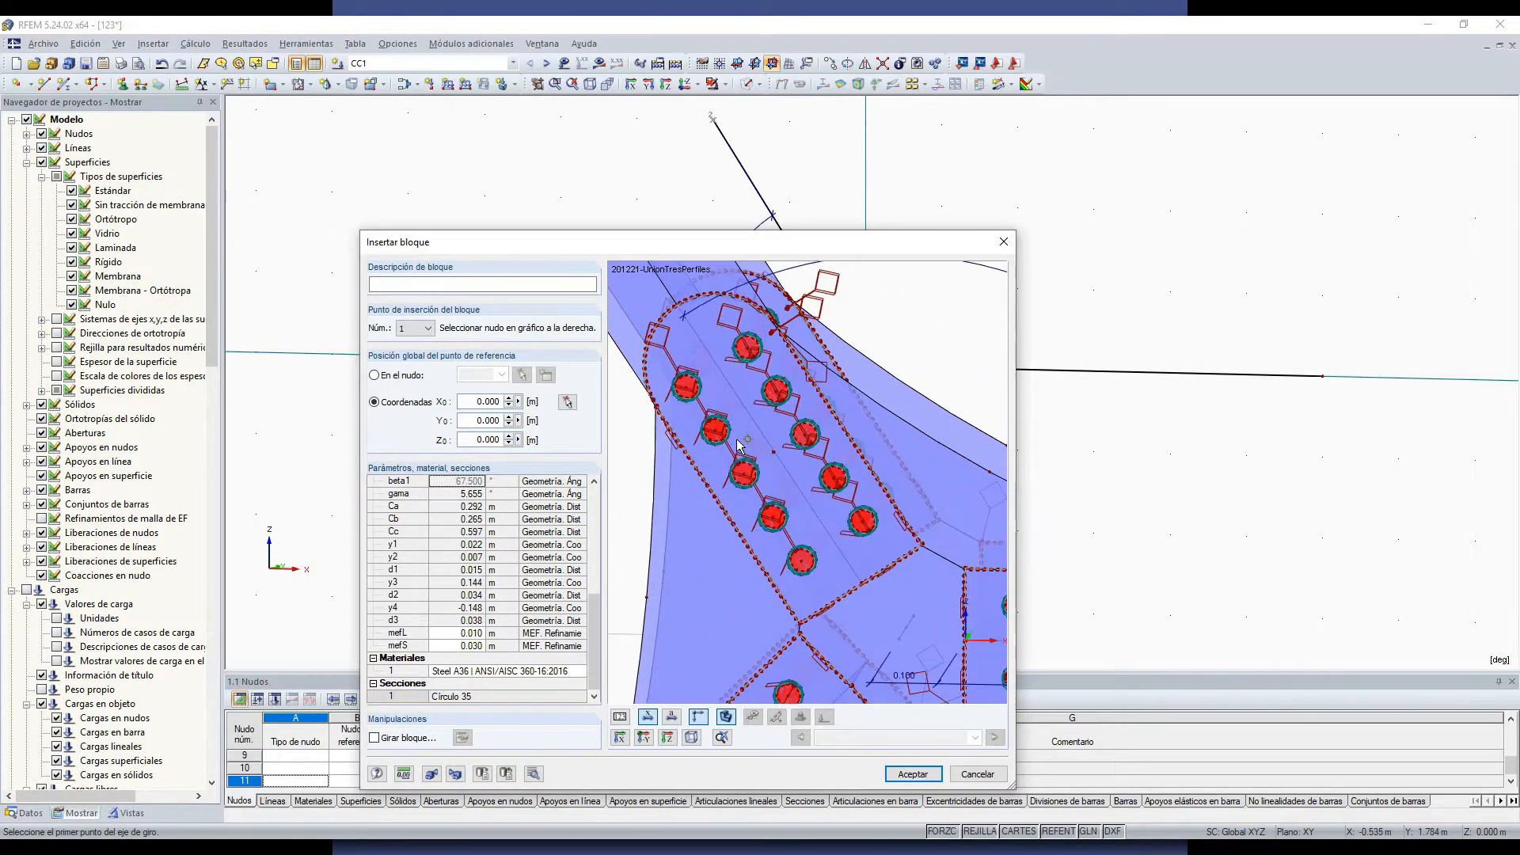
left_click(464, 696)
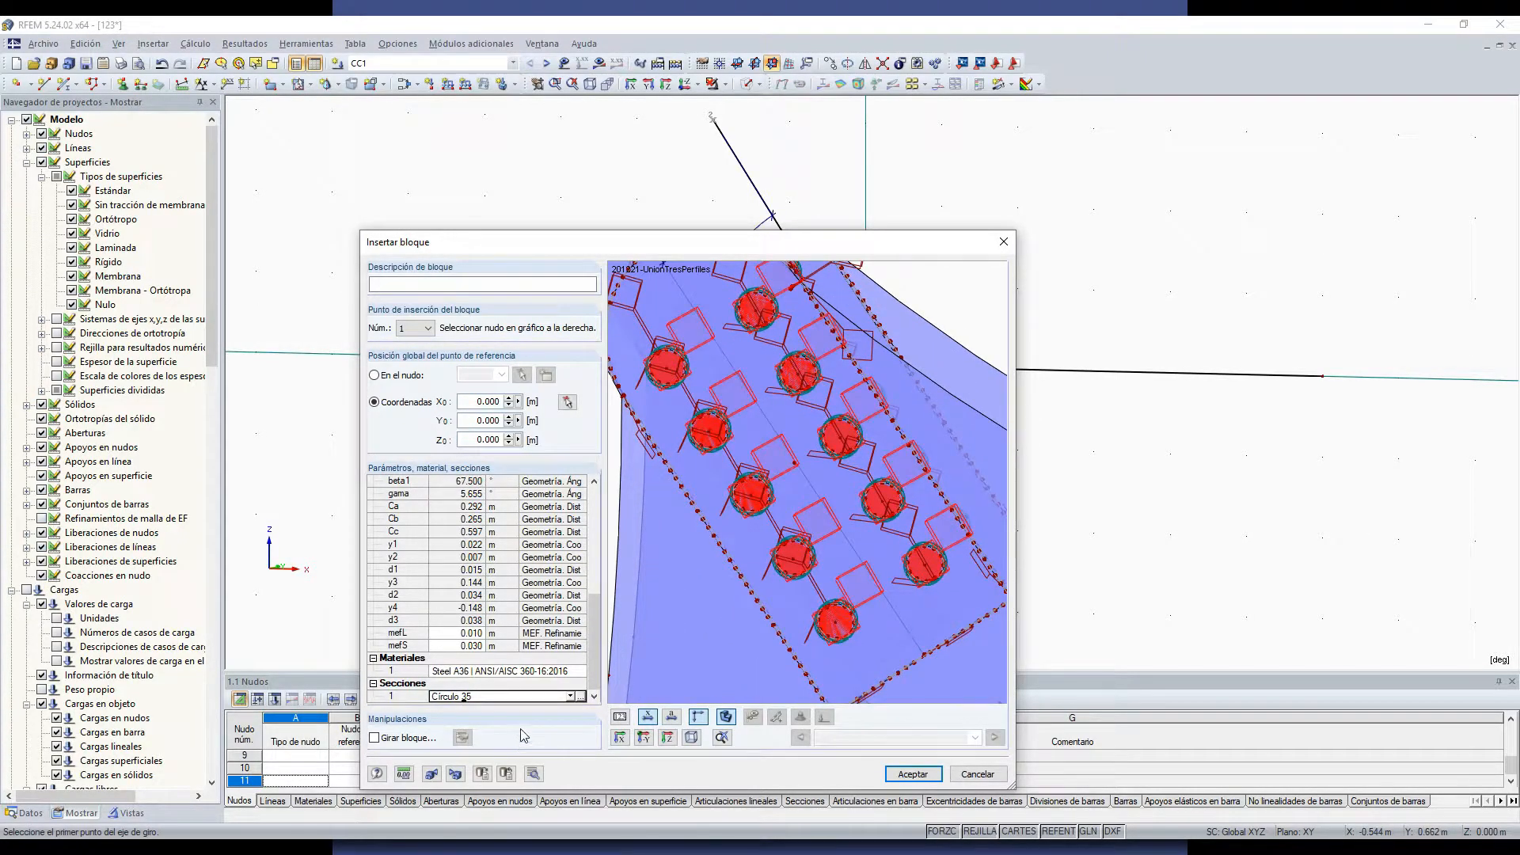
type(".4")
key("Return")
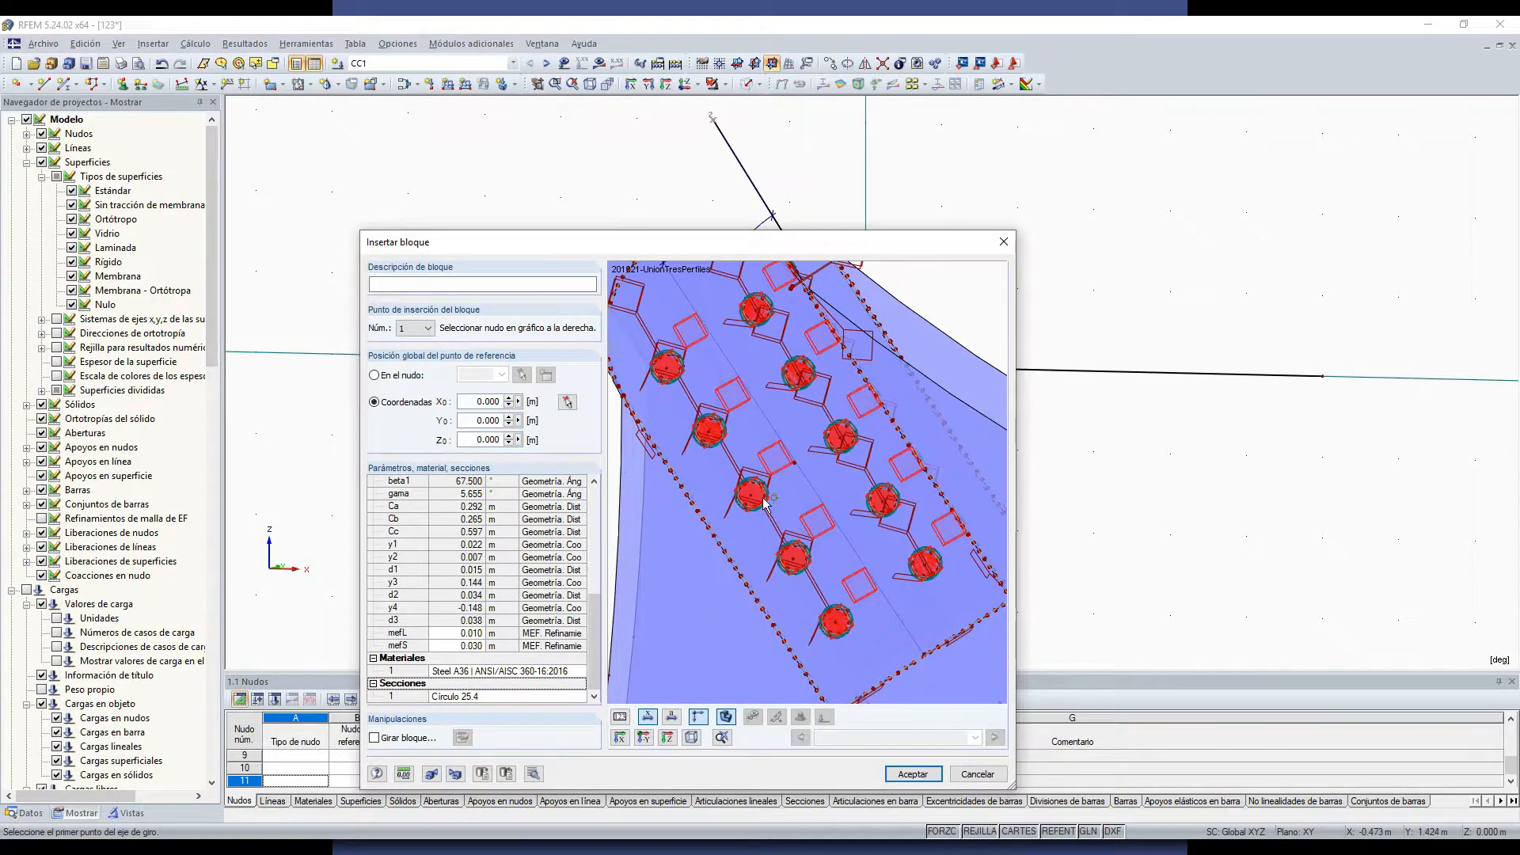
Step: Examine the mefL mesh refinement parameter on the preview and the block's detailed insertion settings without changing them
scroll(710, 422, "down", 4)
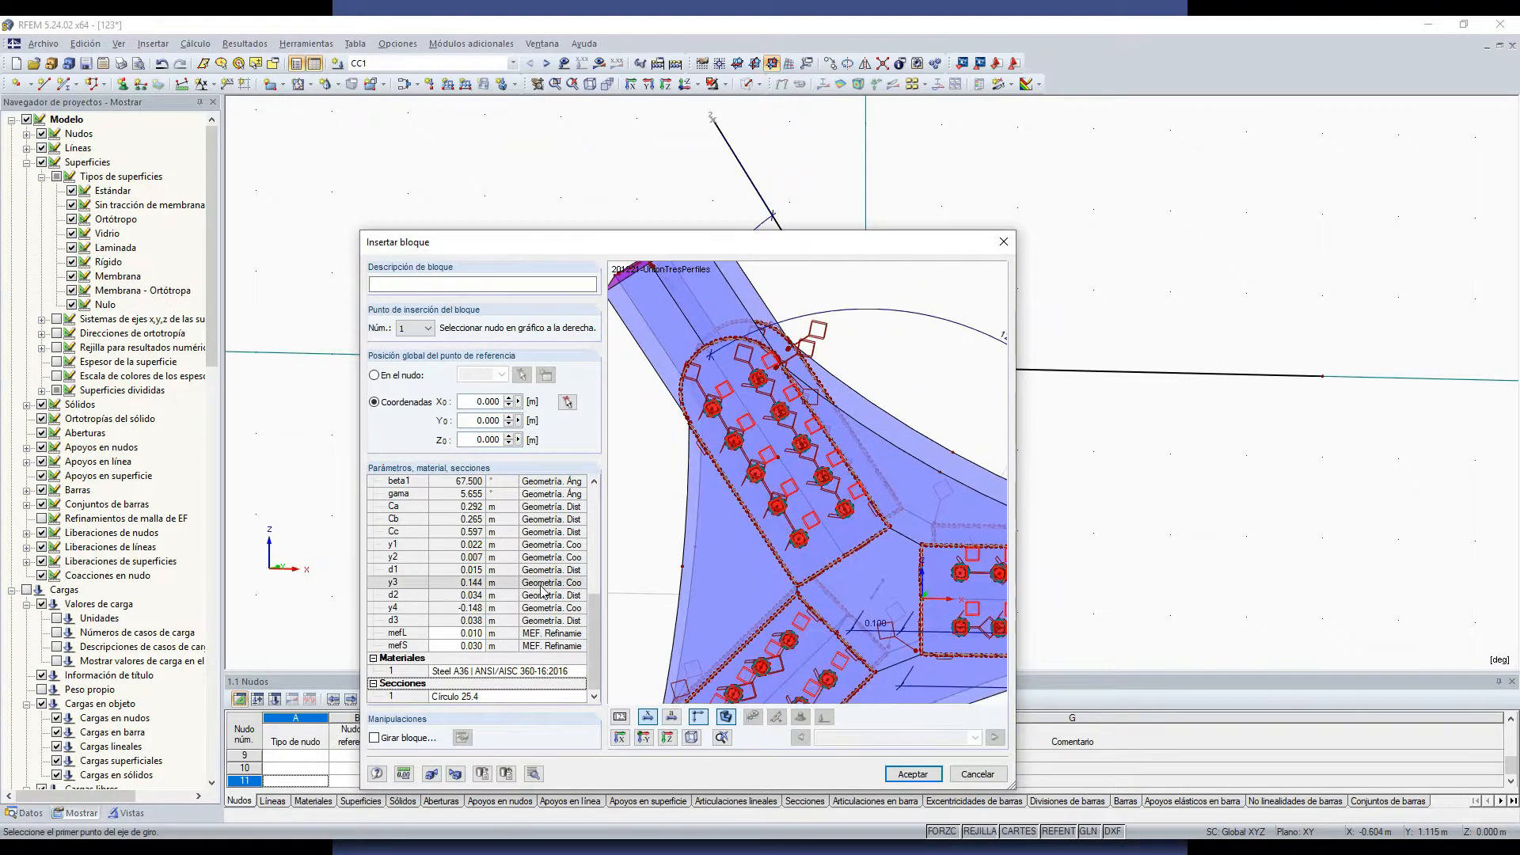
left_click(460, 634)
scroll(718, 435, "down", 2)
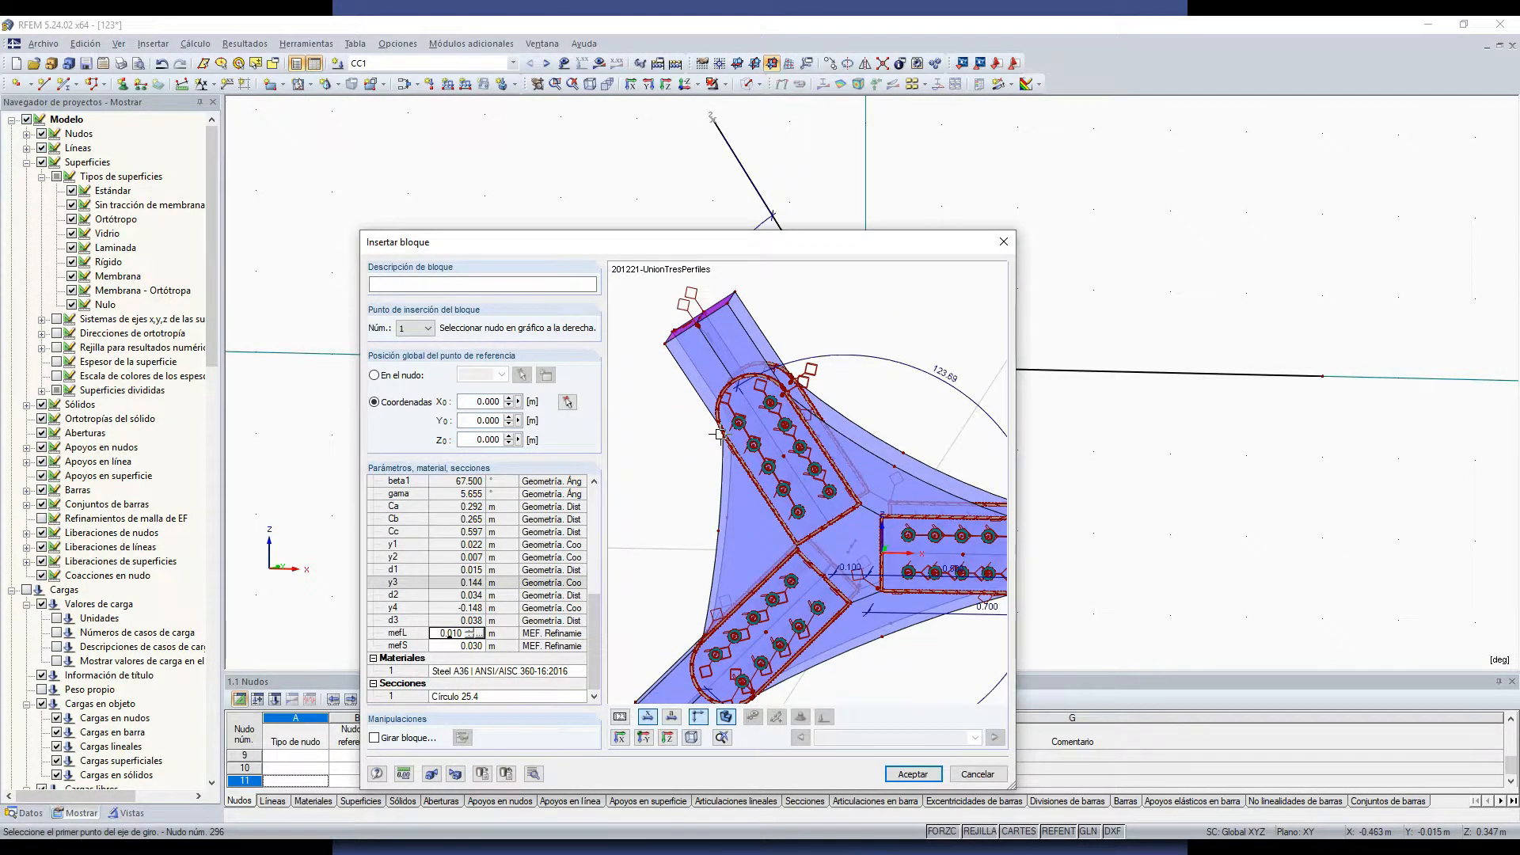
scroll(736, 431, "down", 1)
scroll(761, 428, "down", 1)
mouse_move(900, 602)
middle_mouse_down("ctrl")
mouse_move(867, 608)
mouse_move(926, 621)
mouse_move(894, 629)
mouse_move(923, 610)
middle_mouse_up("ctrl")
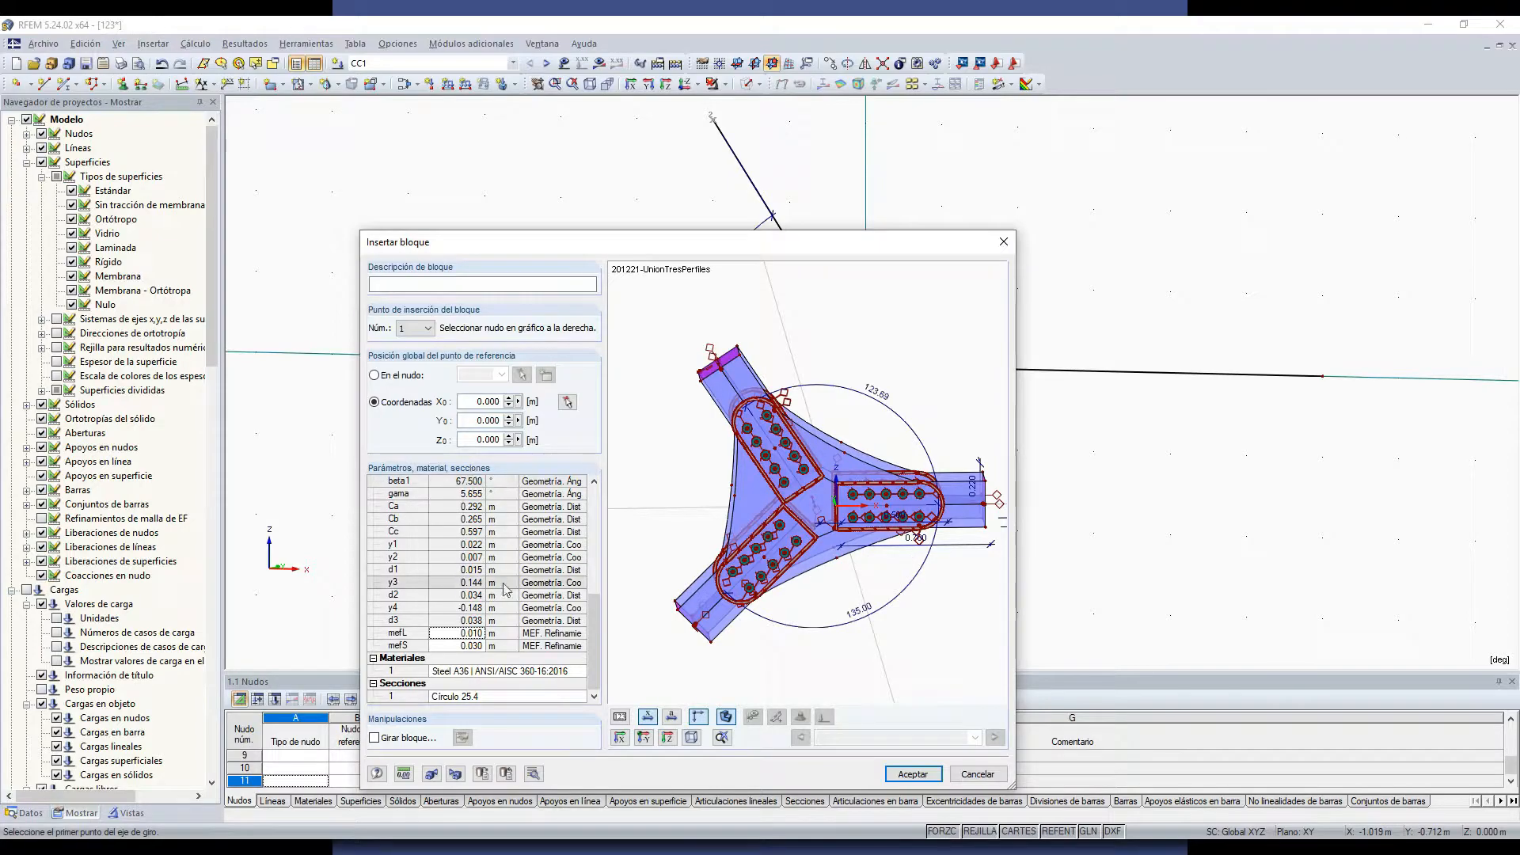
left_click(533, 773)
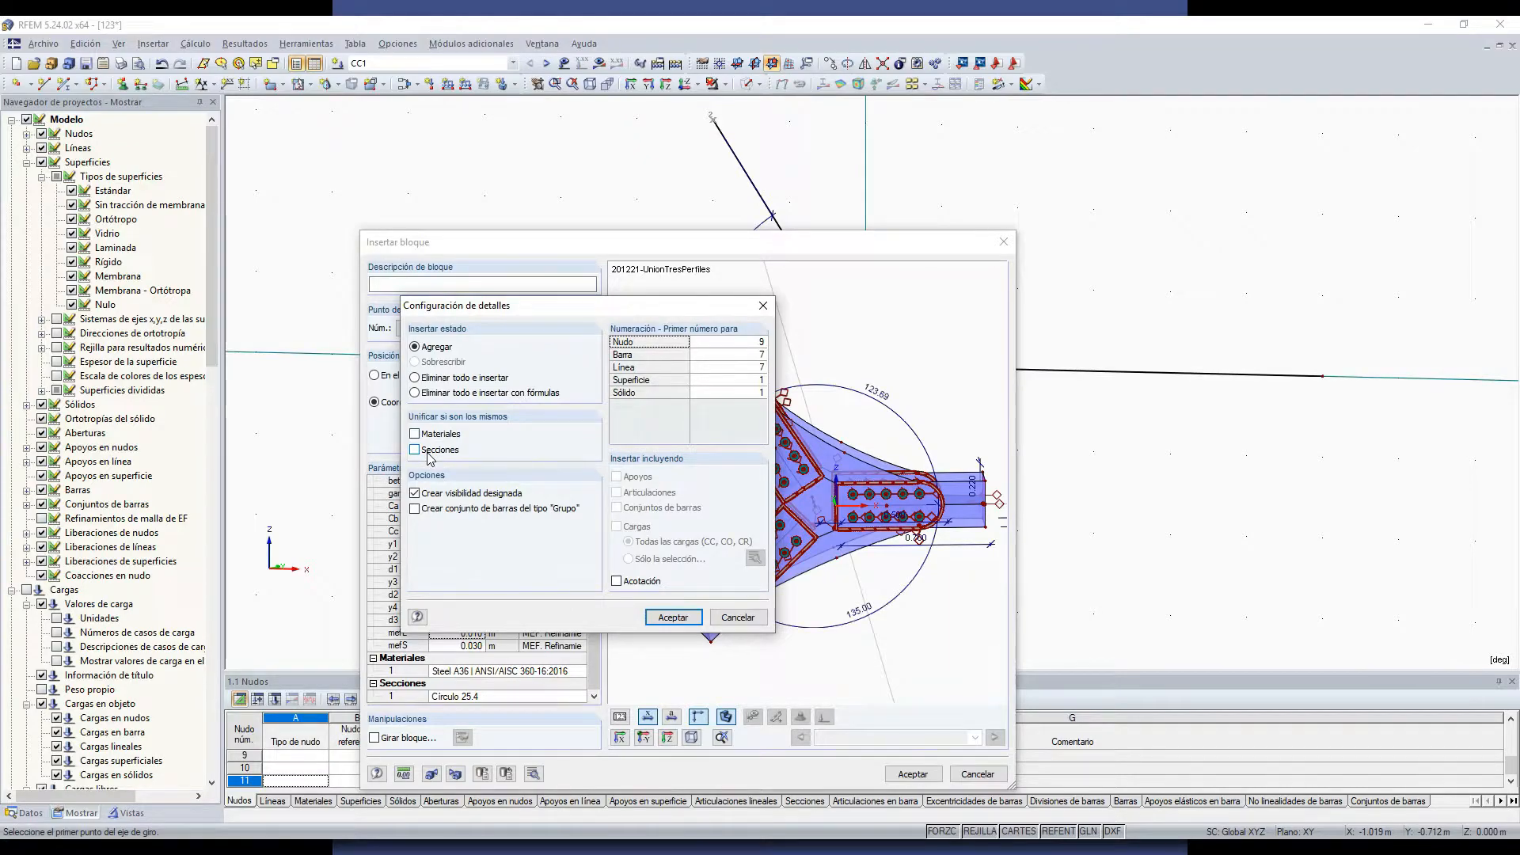
left_click(738, 617)
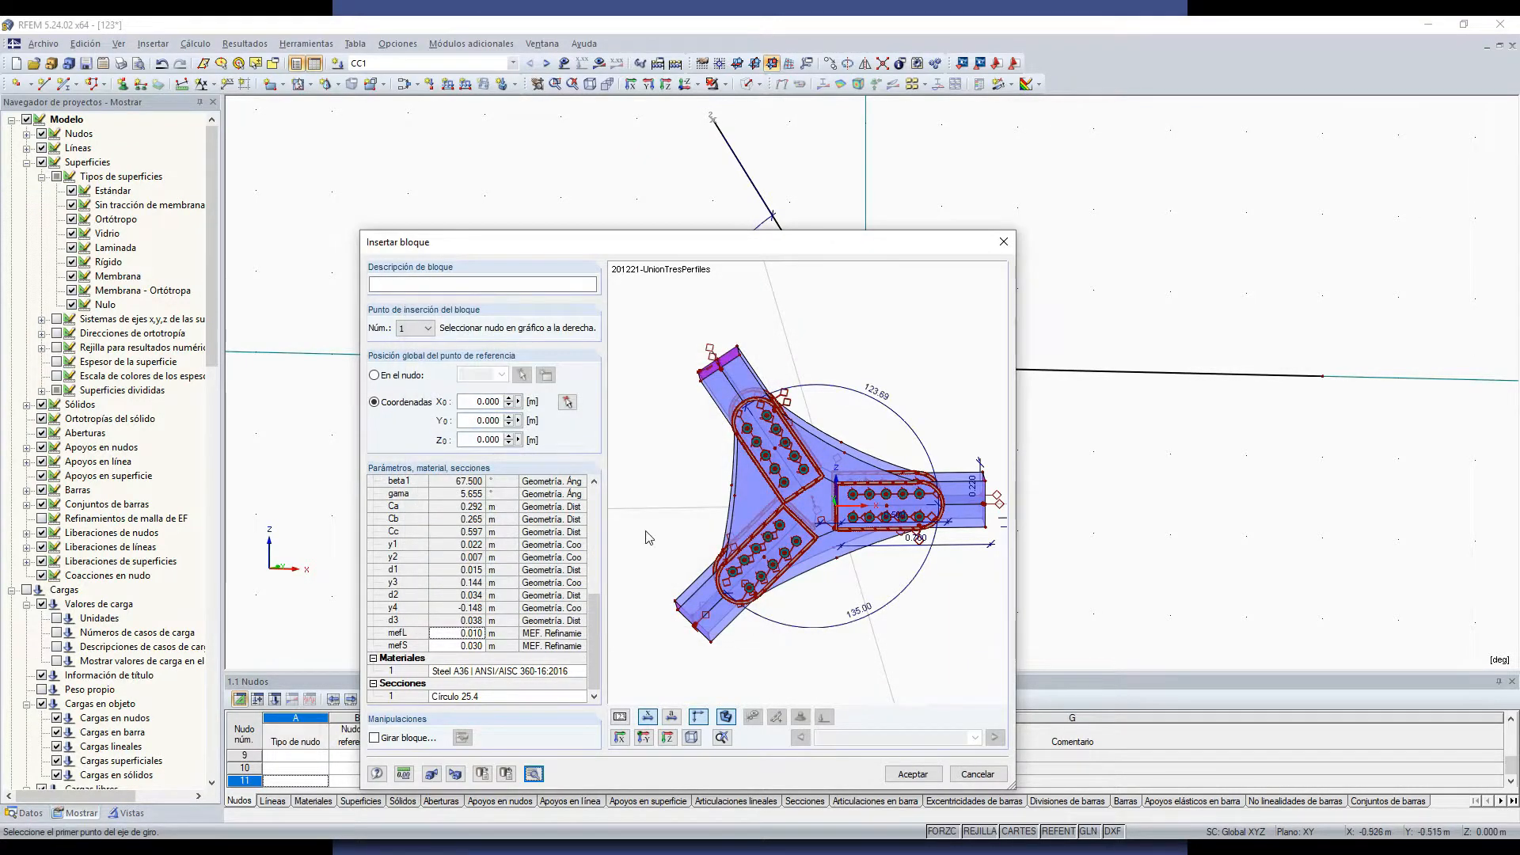
Step: Choose node 582, midway between the two plates at the connection's centre, as the block's insertion point
middle_click_drag(759, 541, 891, 493, "ctrl")
scroll(891, 492, "up", 3)
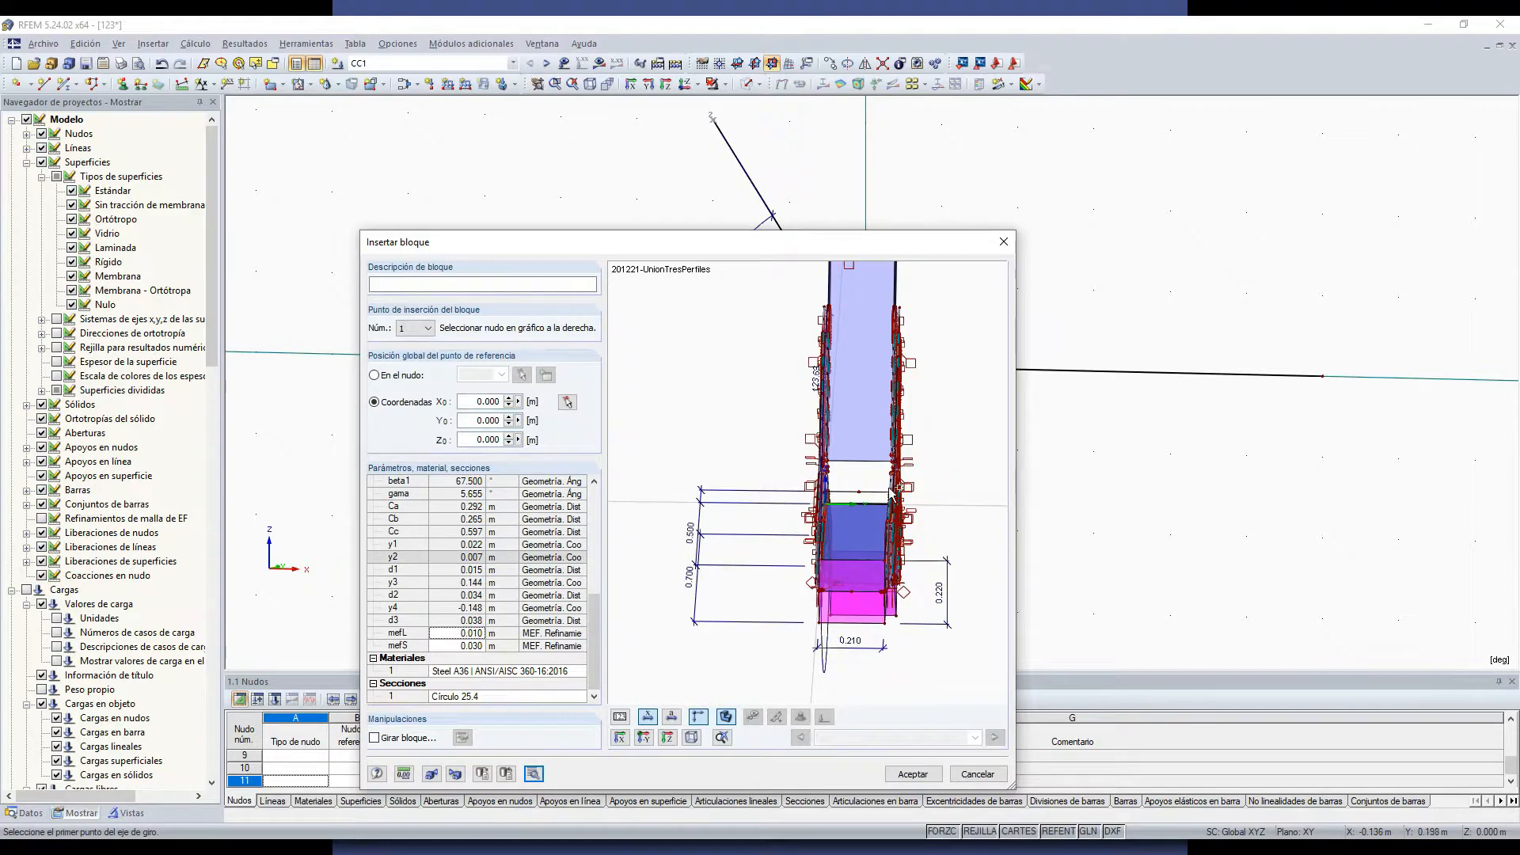
left_click(859, 492)
middle_click_drag(869, 497, 853, 502, "ctrl")
Step: Pick the model origin (0, 0, 0) as the global reference position and insert the block there
left_click_drag(775, 235, 755, 424)
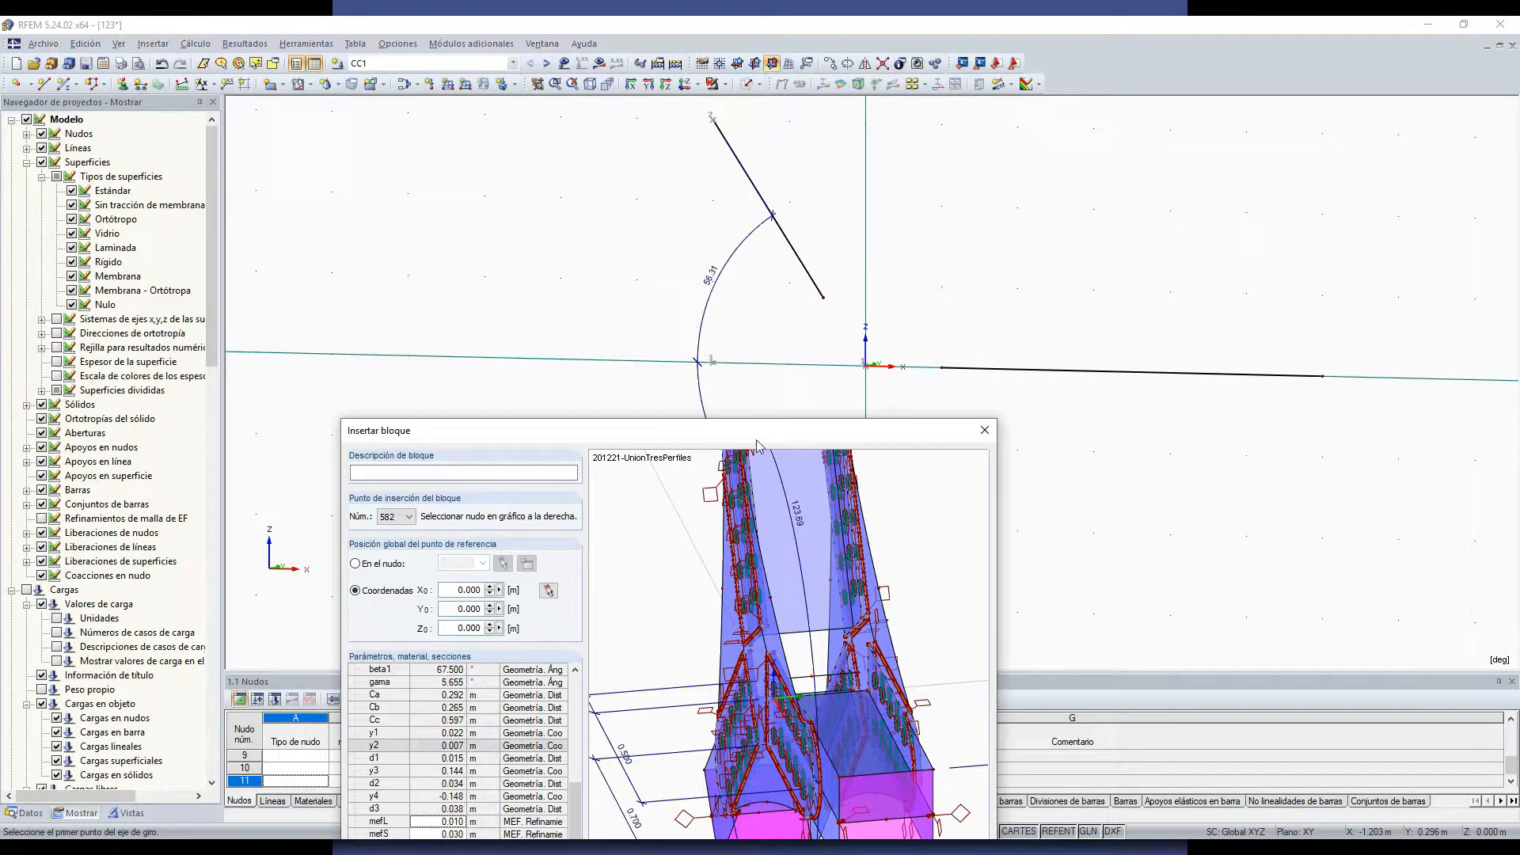
left_click_drag(759, 438, 802, 198)
middle_click_drag(911, 332, 1062, 394, "ctrl")
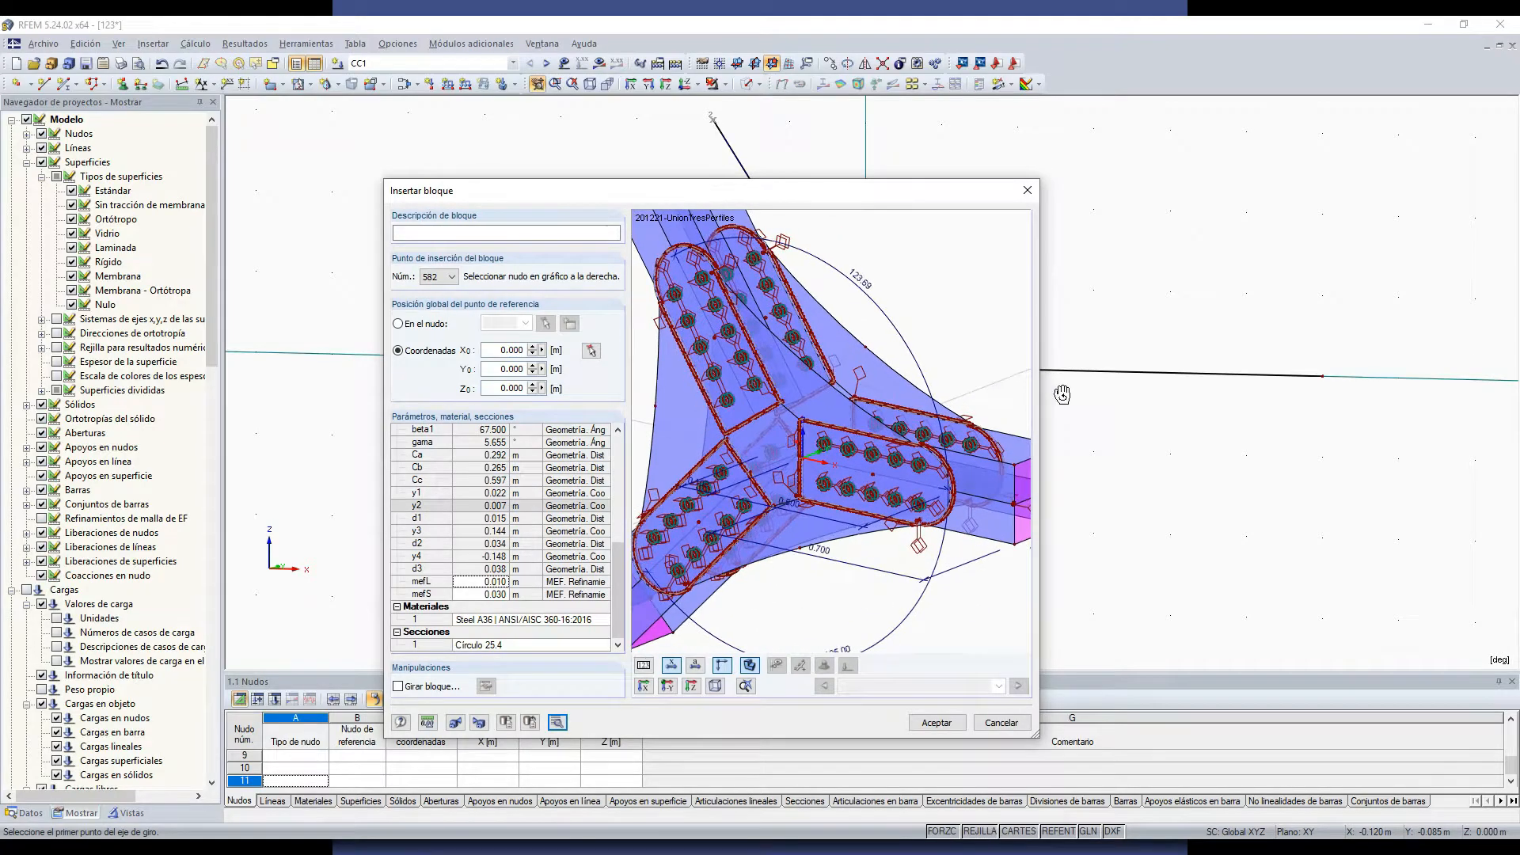
left_click(592, 352)
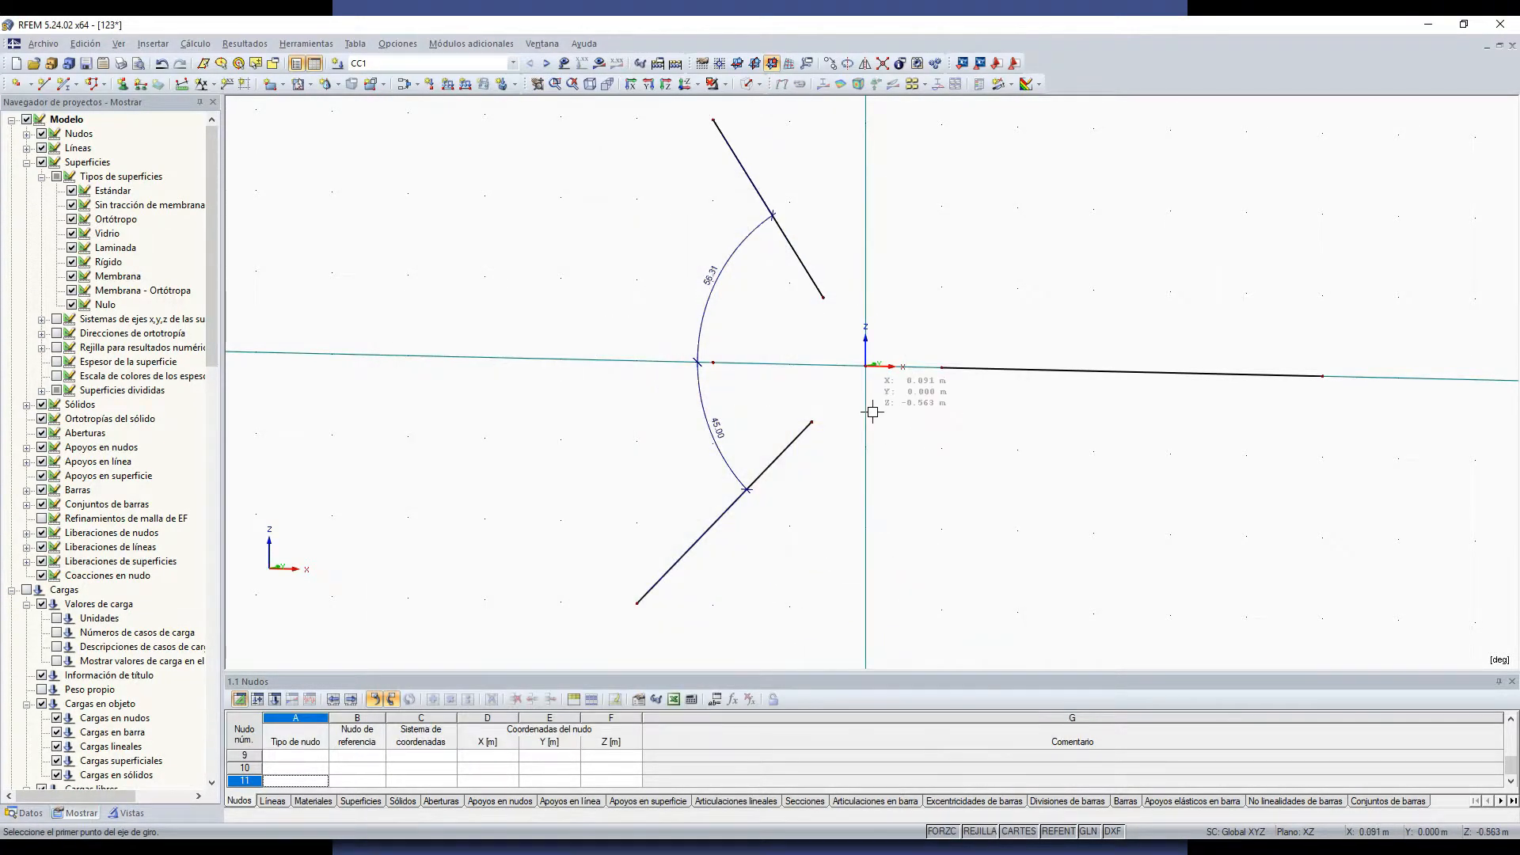
left_click(865, 368)
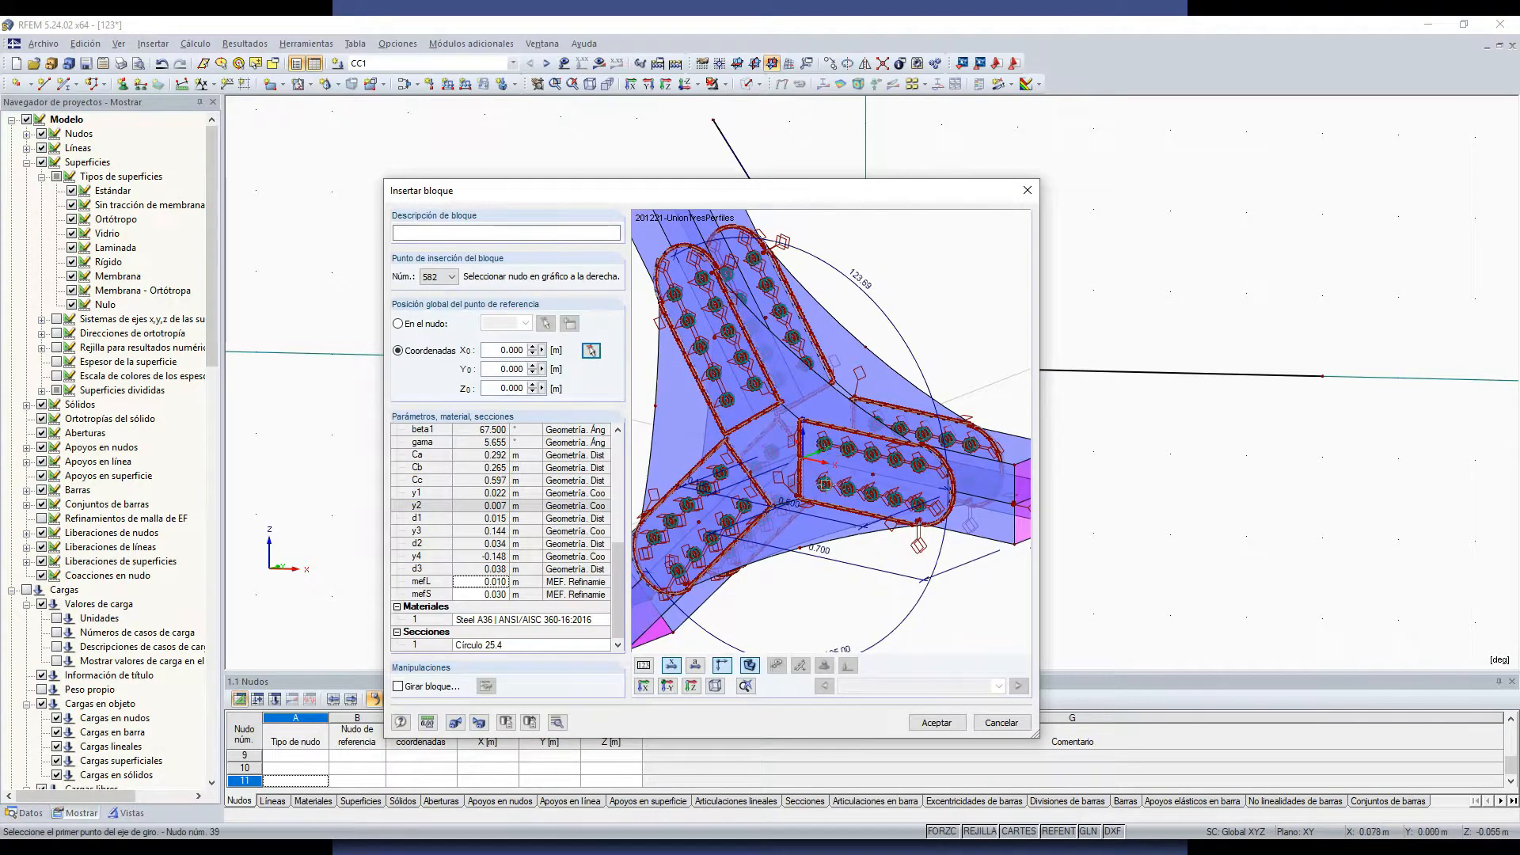
left_click(936, 723)
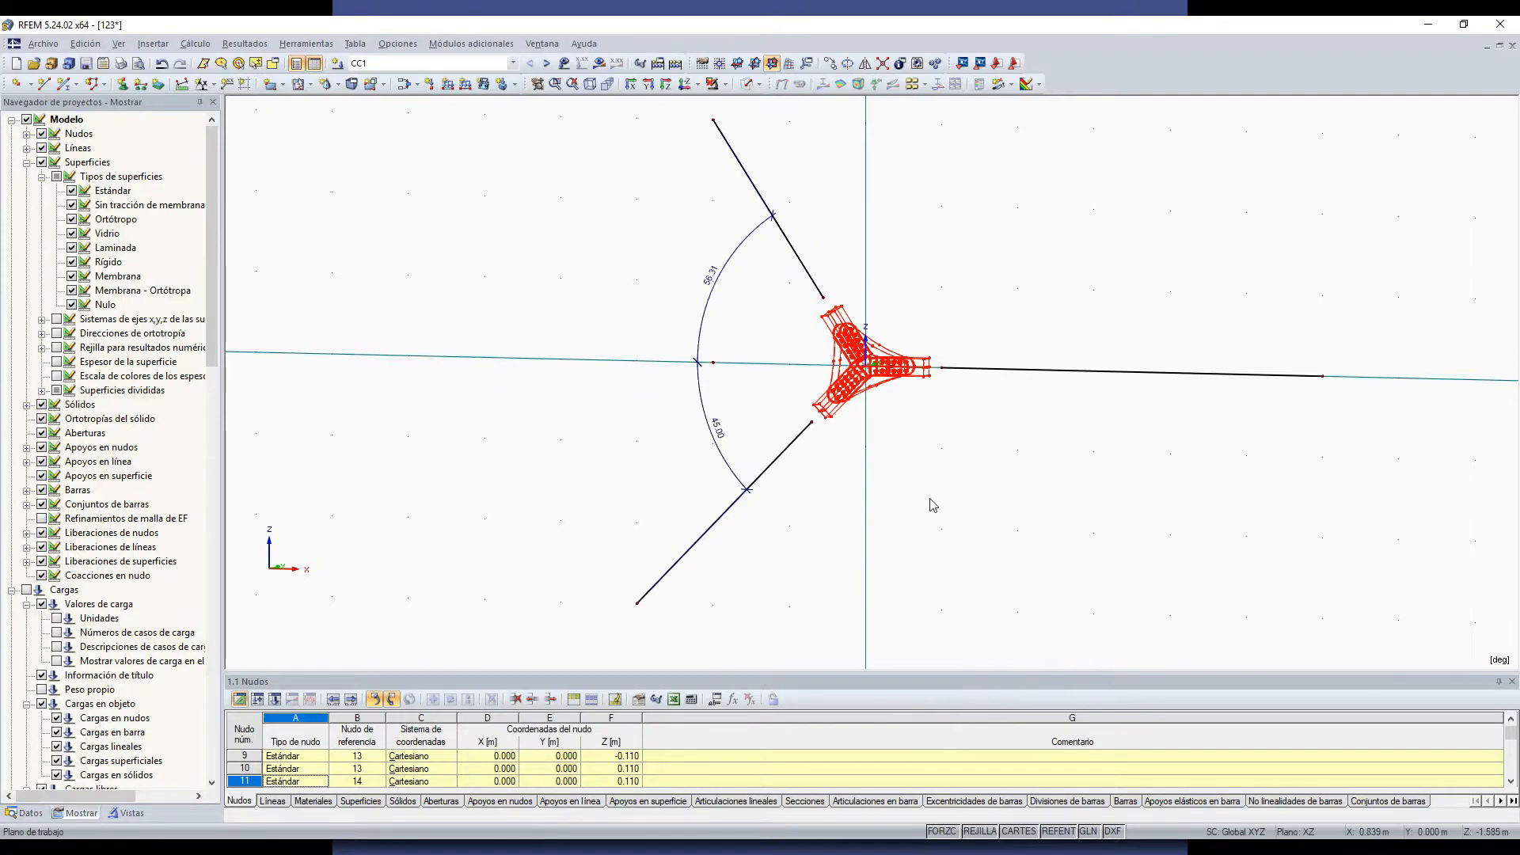
Step: Show the model in solid rendering to inspect the inserted connection against the three members
scroll(869, 316, "up", 5)
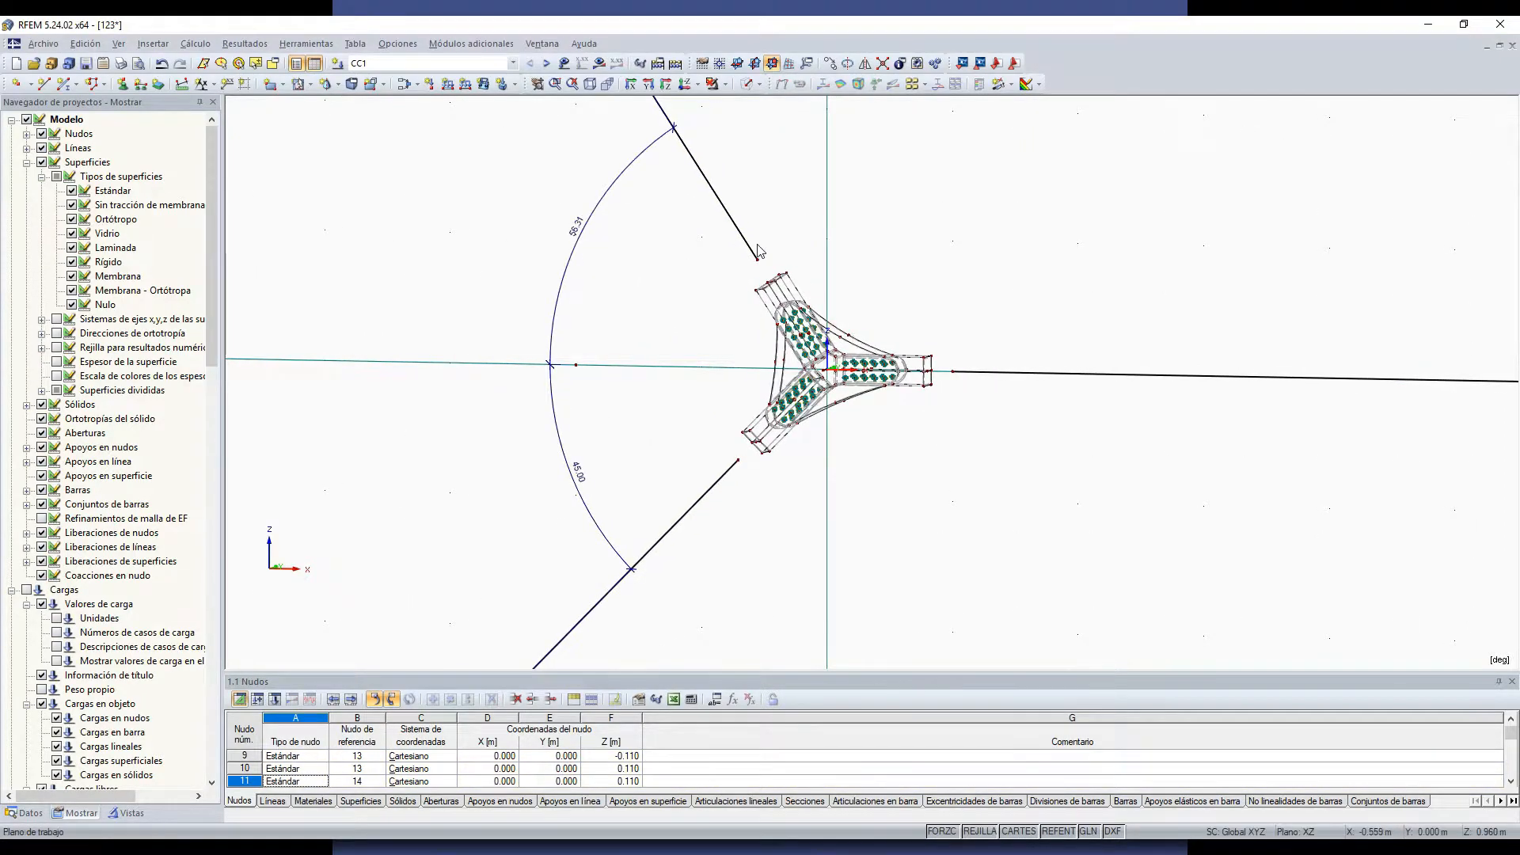
left_click(746, 83)
scroll(774, 309, "up", 2)
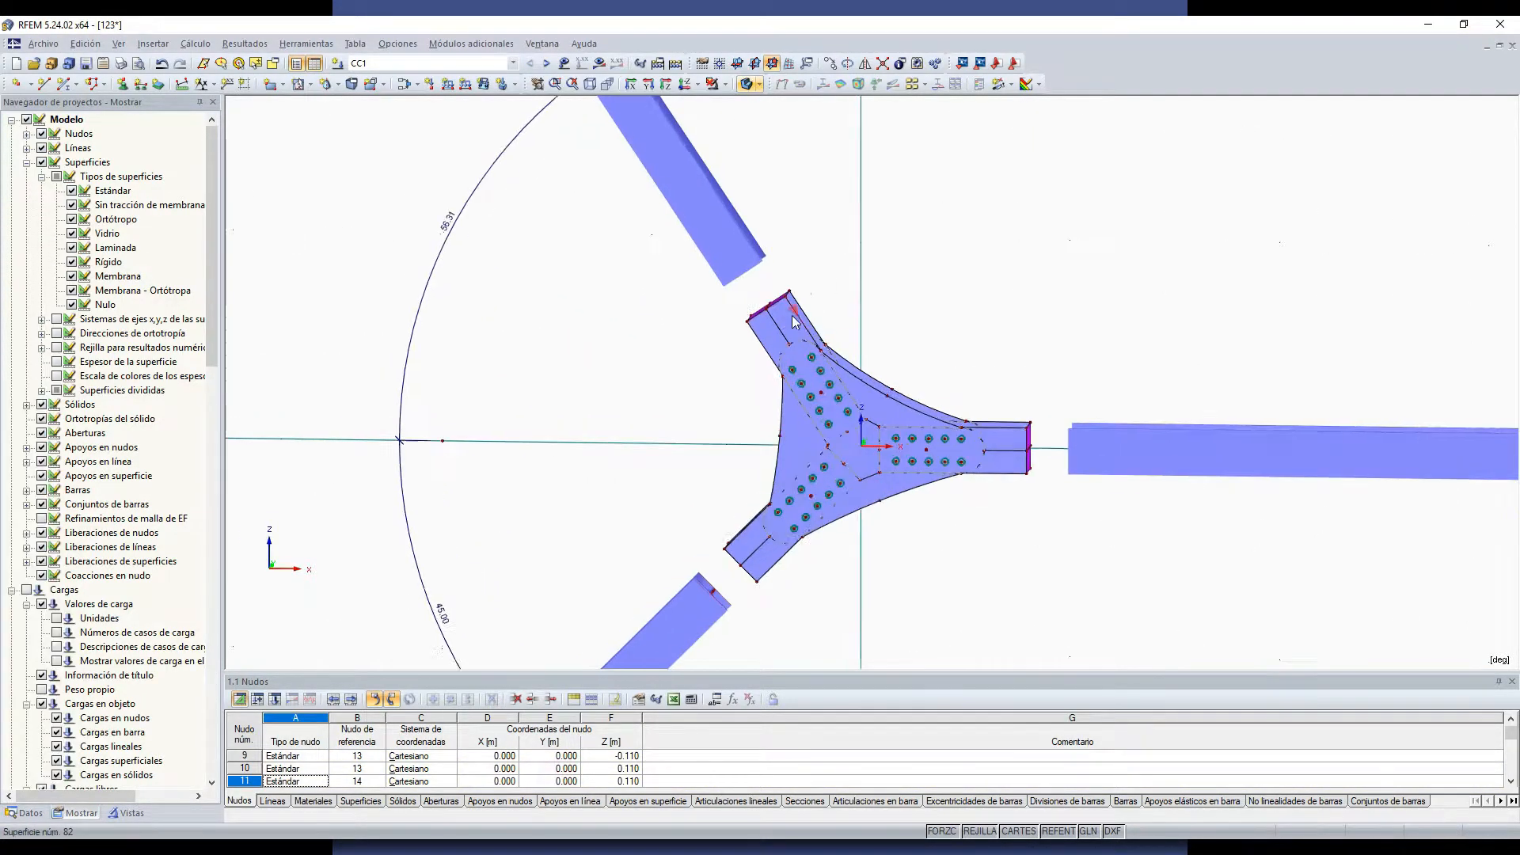
Step: Display the model as wireframe and attach the upper member's inner end node to the web end of the adjoining connection arm
middle_click_drag(784, 357, 815, 349, "ctrl")
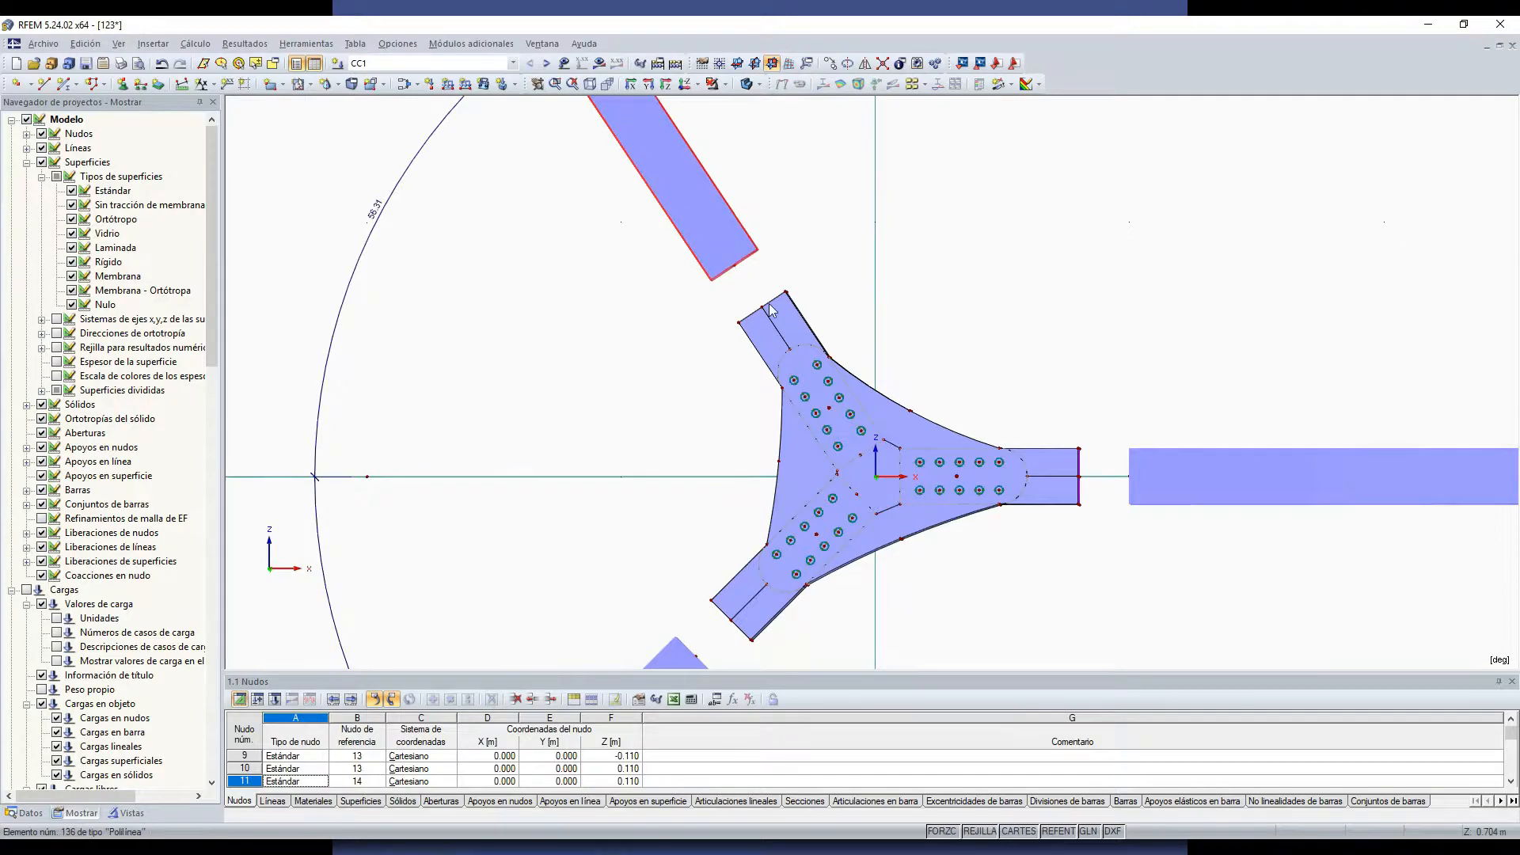
middle_click_drag(745, 245, 750, 237, "ctrl")
left_click(754, 84)
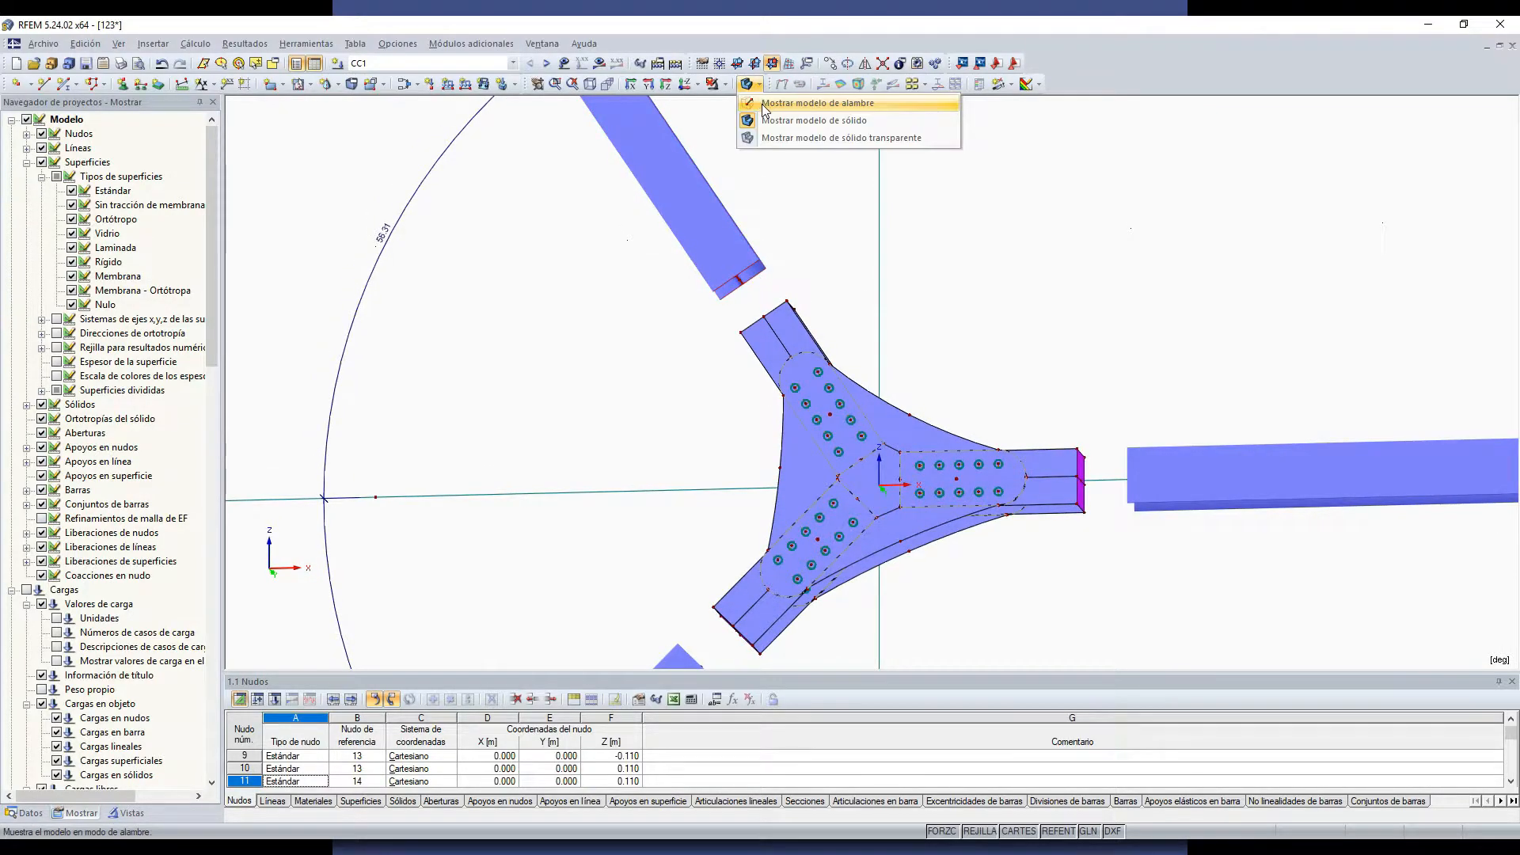
left_click(779, 103)
middle_click_drag(869, 311, 779, 344, "ctrl")
left_click_drag(756, 309, 824, 396)
scroll(818, 348, "up", 2)
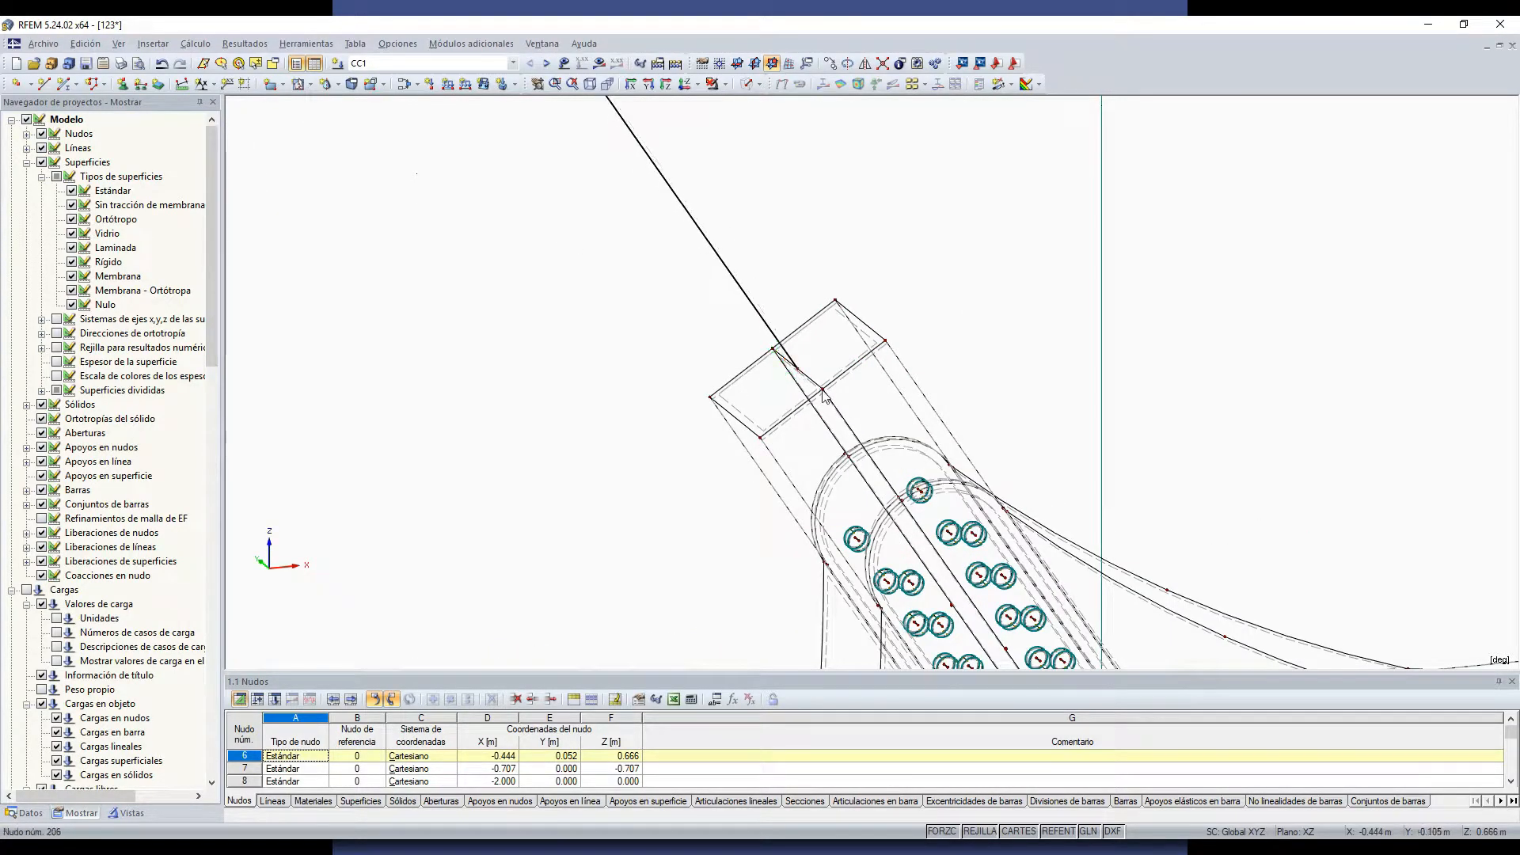
Step: Attach the lower diagonal member's inner end node to the web end of the connection's lower arm
scroll(803, 324, "down", 6)
scroll(787, 525, "up", 3)
middle_click_drag(786, 526, 803, 495, "ctrl")
scroll(806, 493, "up", 3)
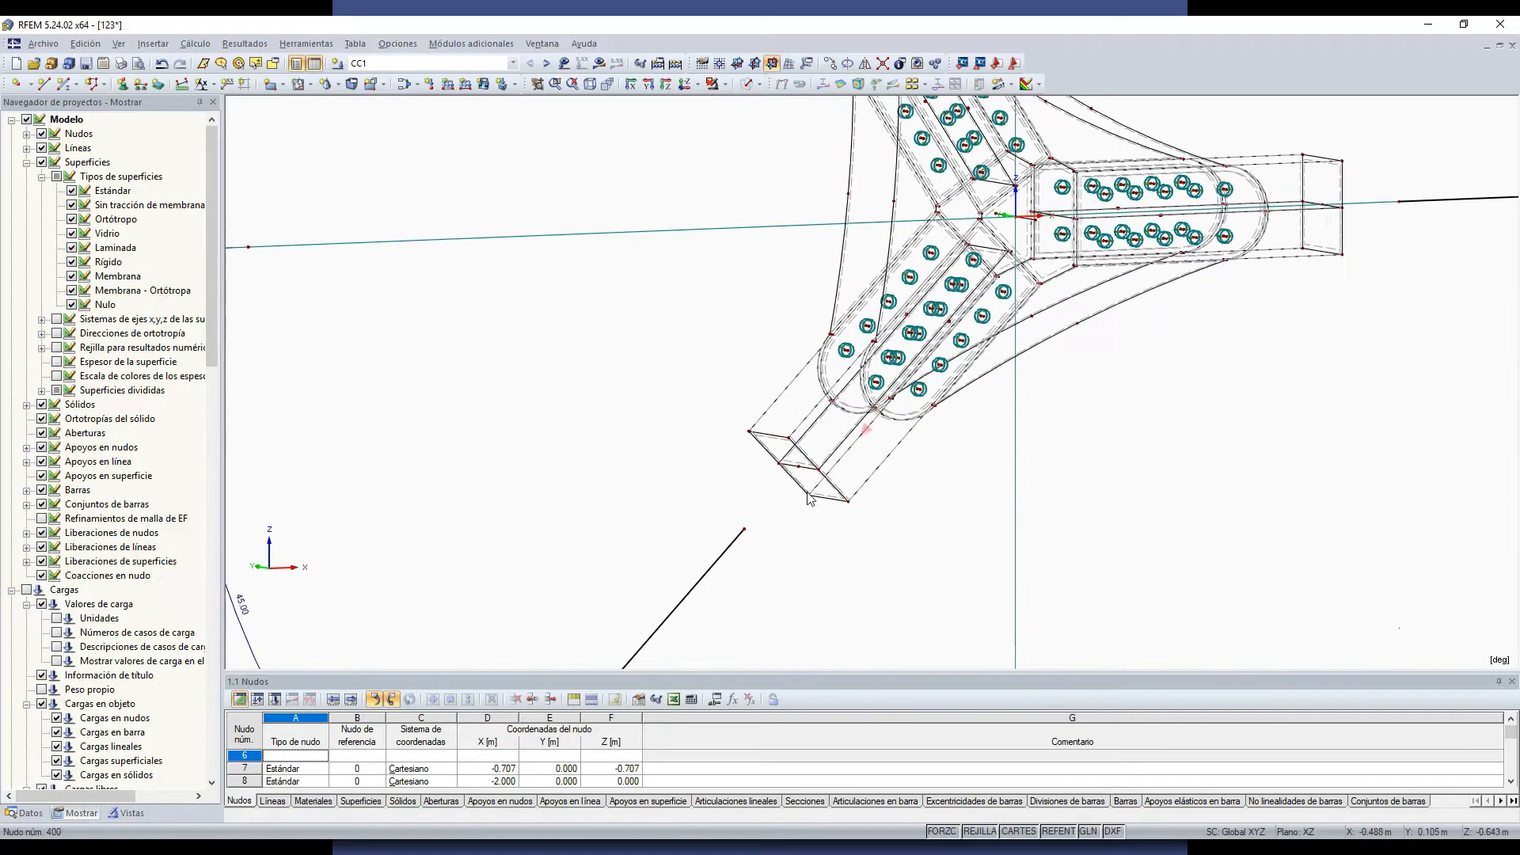
left_click_drag(750, 535, 801, 470)
scroll(801, 473, "down", 4)
Step: Attach the horizontal member's inner end node to the web end of its connection arm and restore the solid model display
scroll(1030, 421, "up", 4)
middle_click_drag(1024, 402, 866, 337, "ctrl")
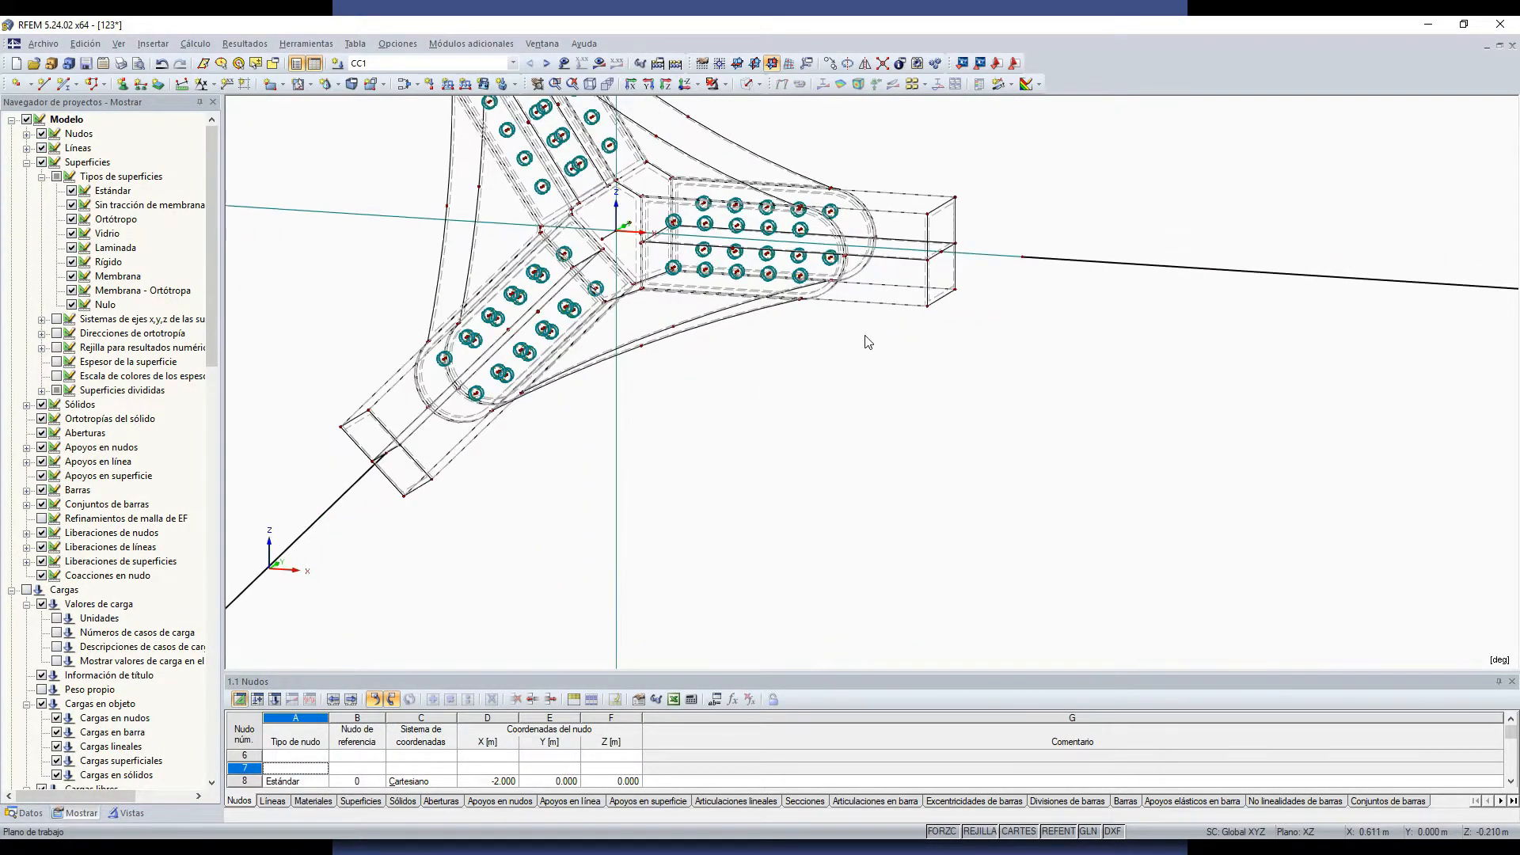
left_click_drag(1018, 259, 943, 249)
scroll(943, 248, "up", 2)
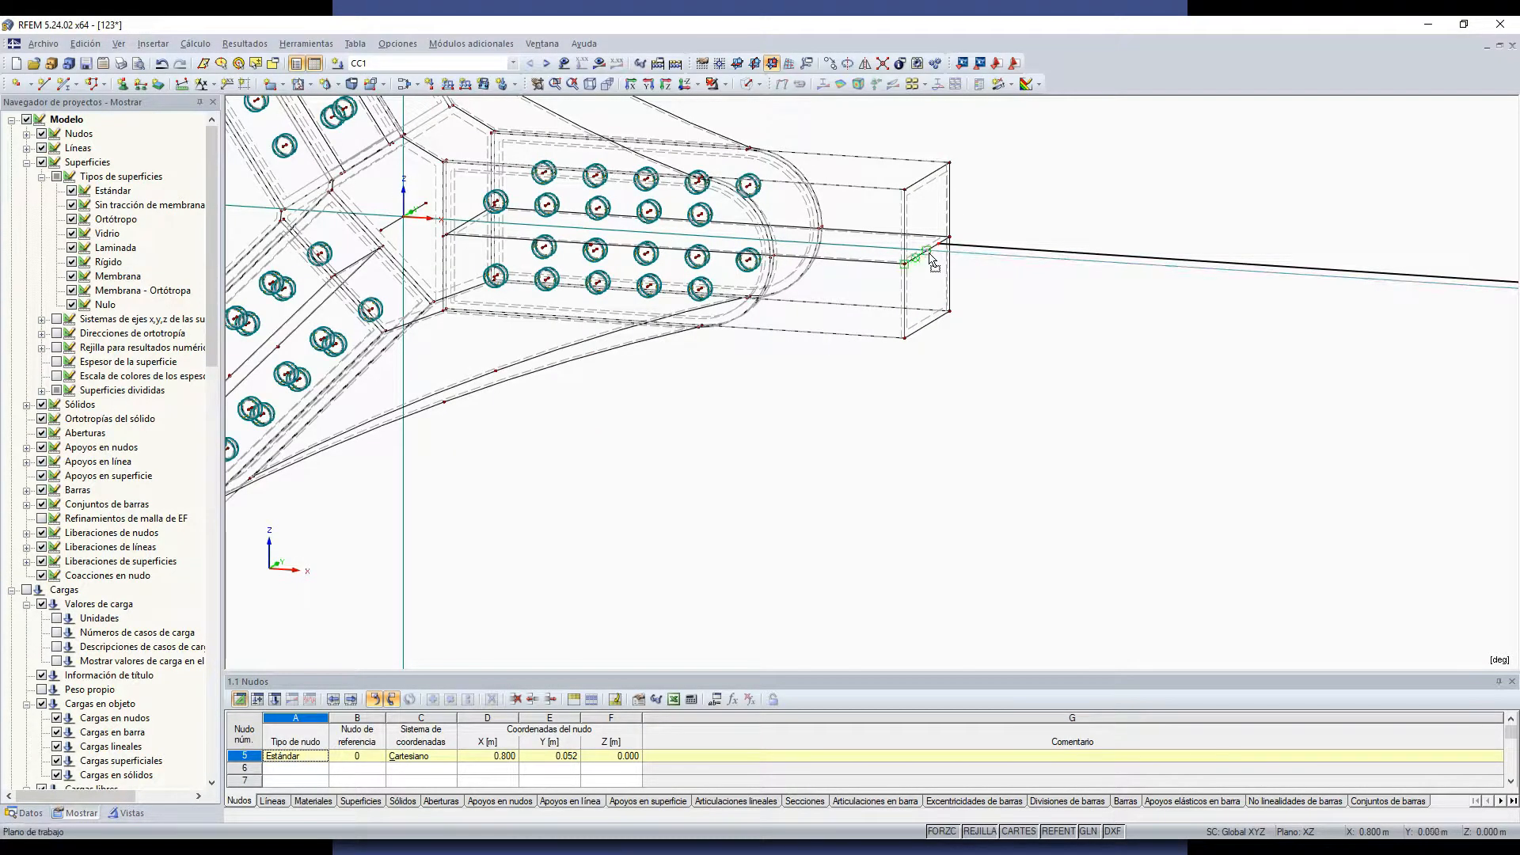
scroll(986, 318, "down", 4)
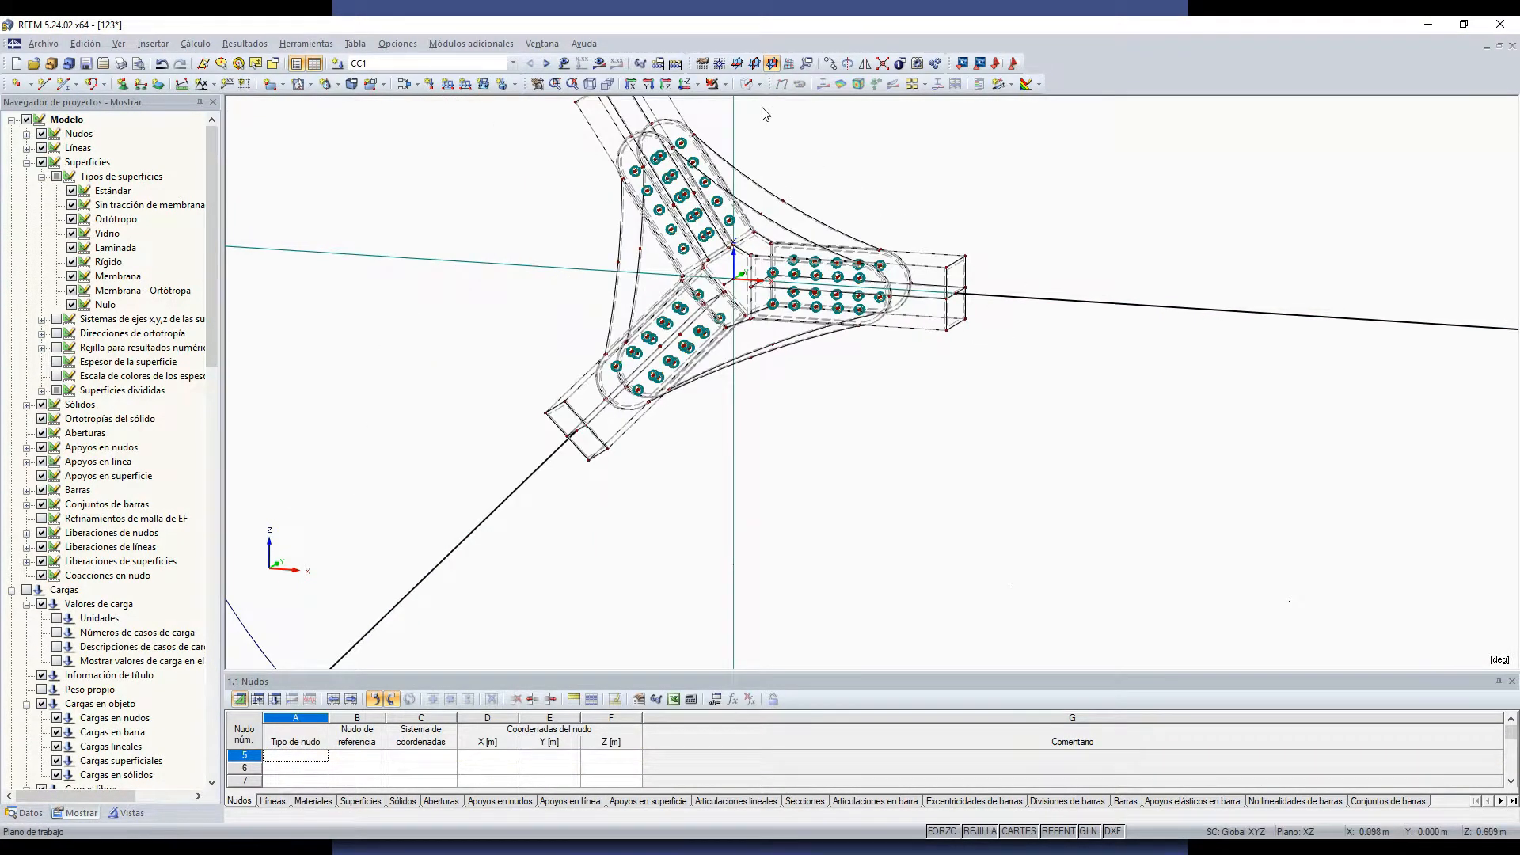
scroll(765, 115, "down", 5)
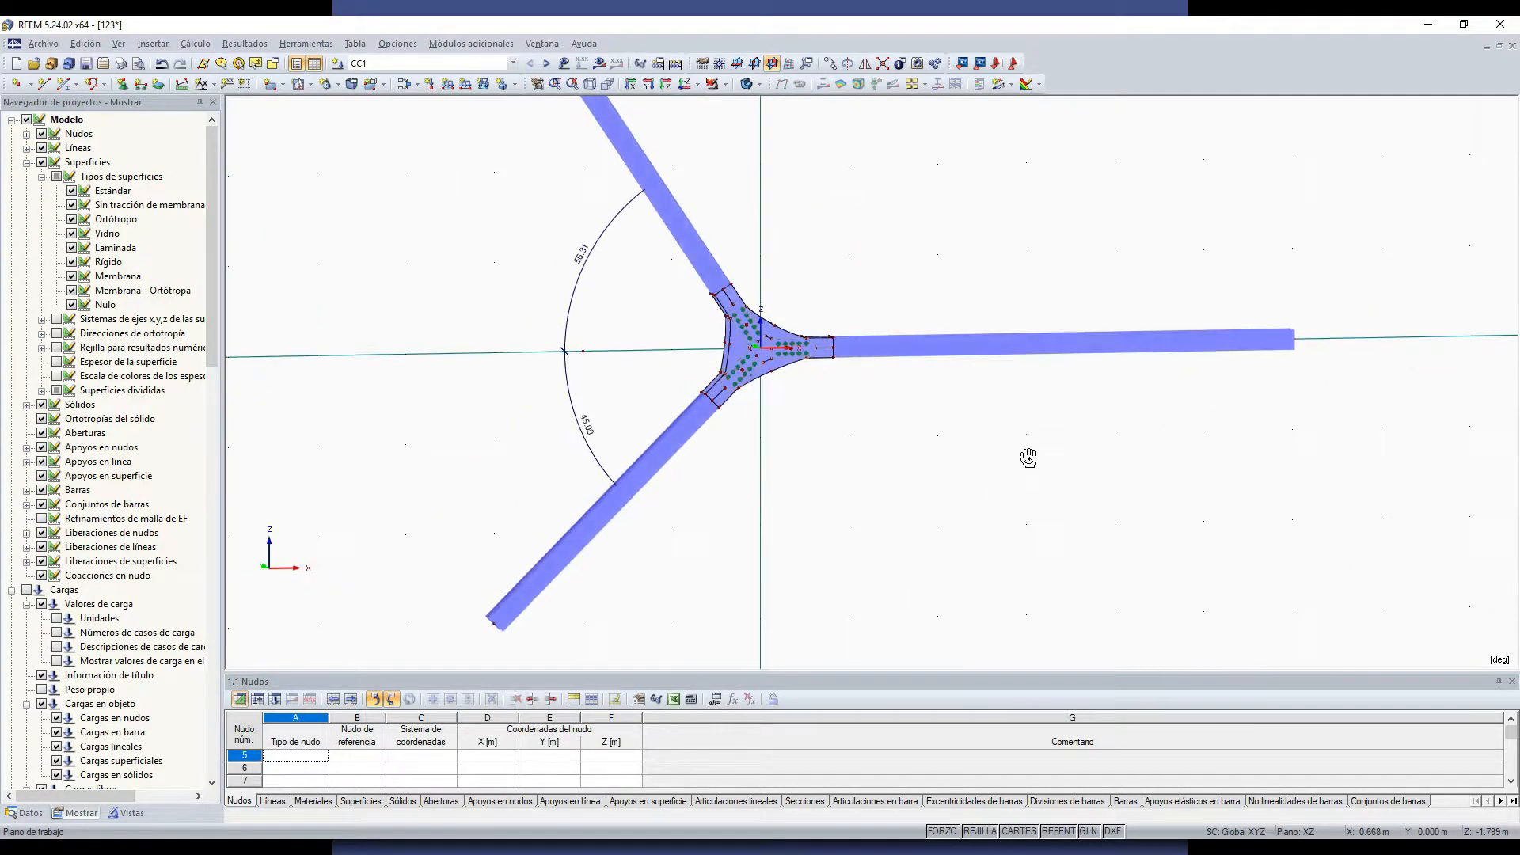
scroll(927, 501, "down", 1)
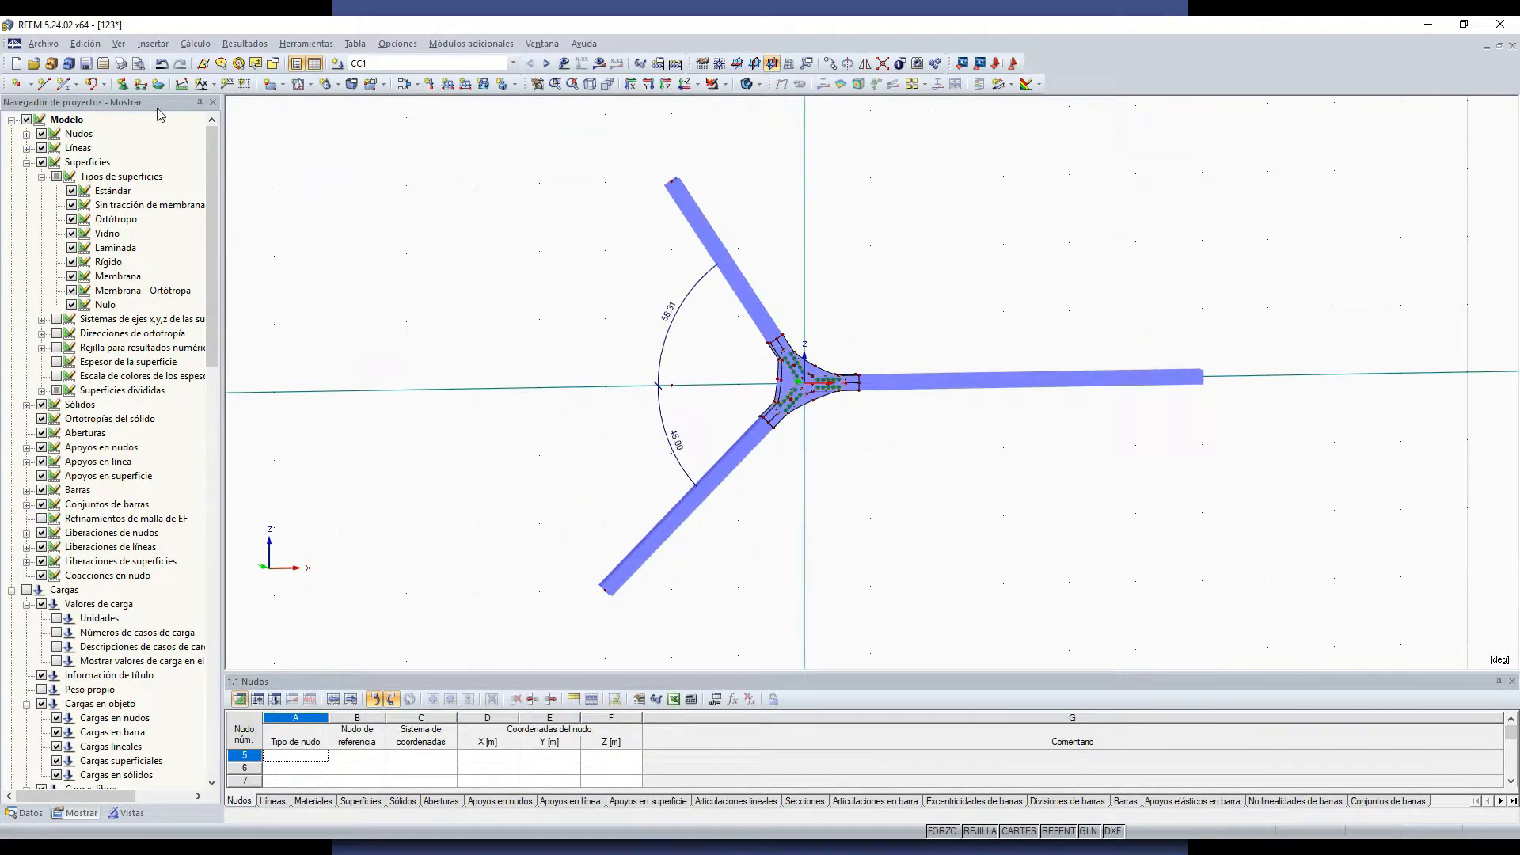
Step: Define a new nodal support restraining uX, uY, uZ, φX and φZ in the global axes
left_click(122, 84)
left_click(760, 315)
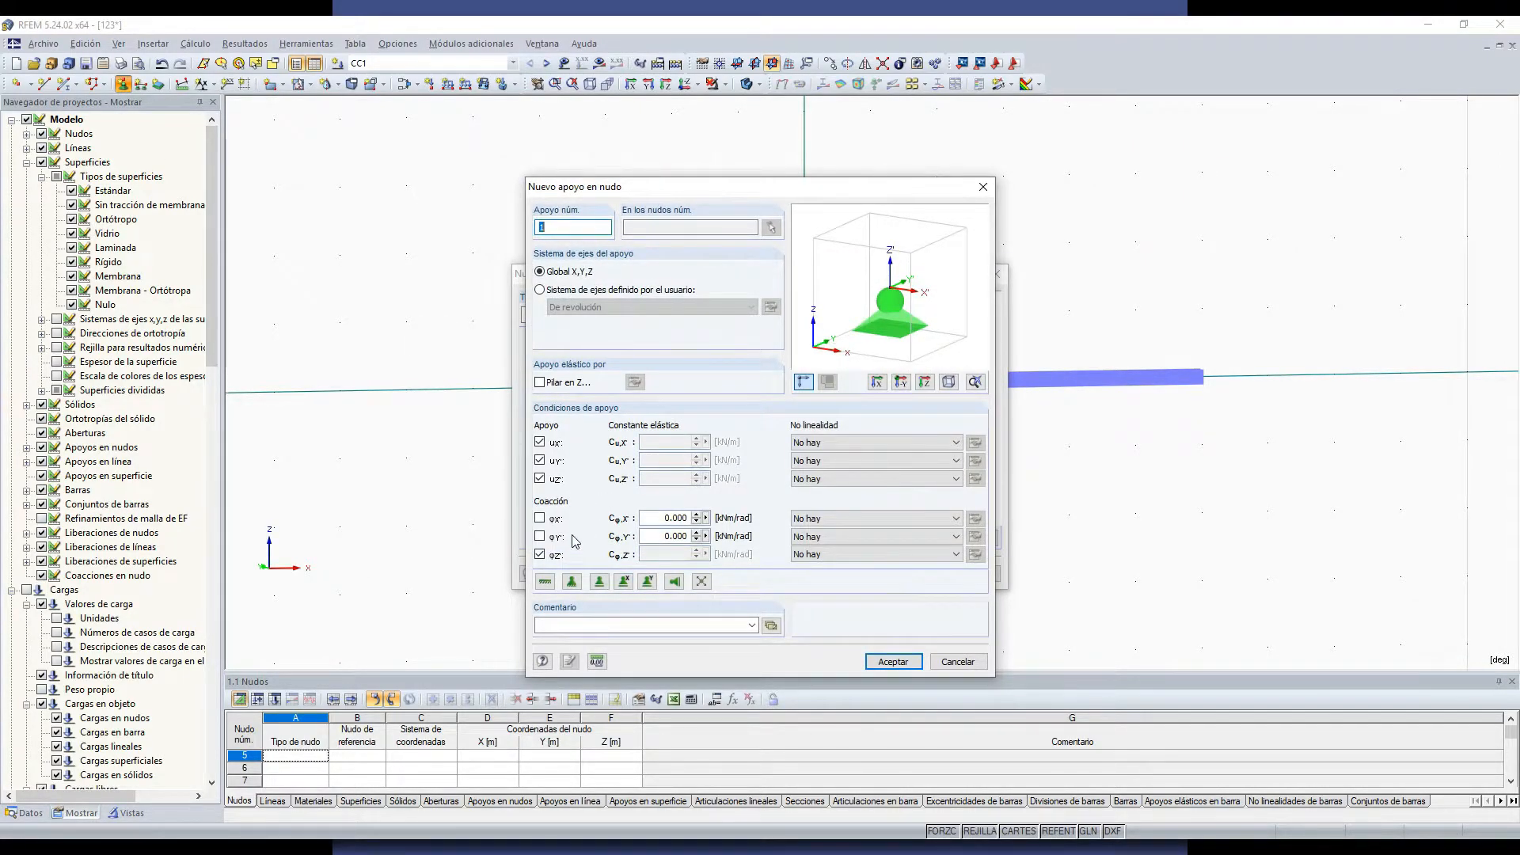
left_click(539, 518)
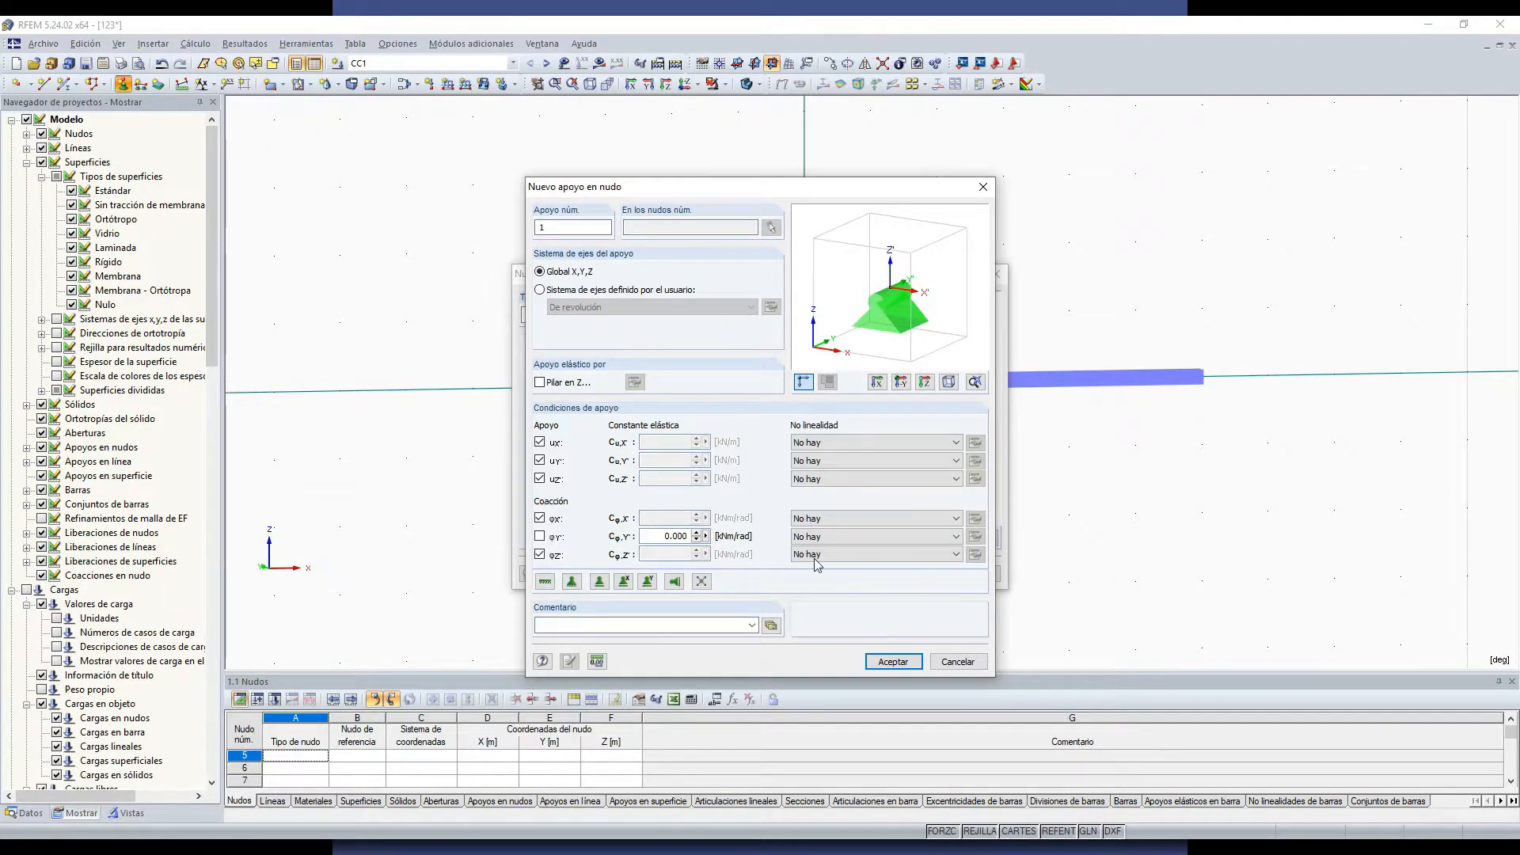
left_click(893, 661)
left_click(902, 573)
Step: Assign the nodal support to the outer end nodes of the members
left_click_drag(567, 538, 697, 647)
left_click_drag(1199, 342, 1271, 447)
key("Escape")
middle_click_drag(1262, 437, 943, 481, "ctrl")
scroll(1196, 413, "up", 2)
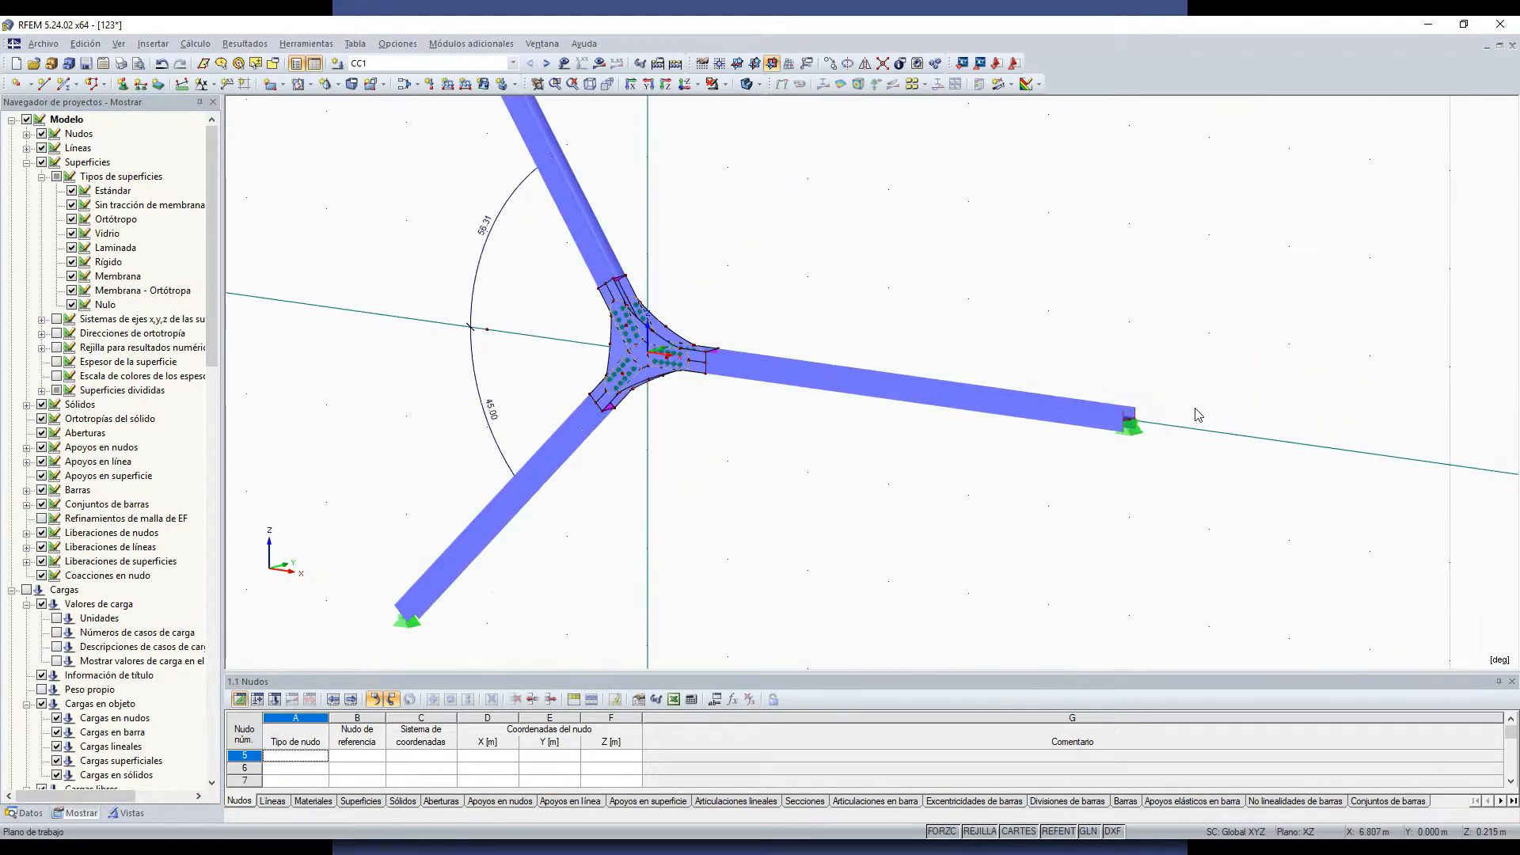
Step: Apply a uniform force load of -60 kN/m in the global ZL direction to all three members
left_click(447, 83)
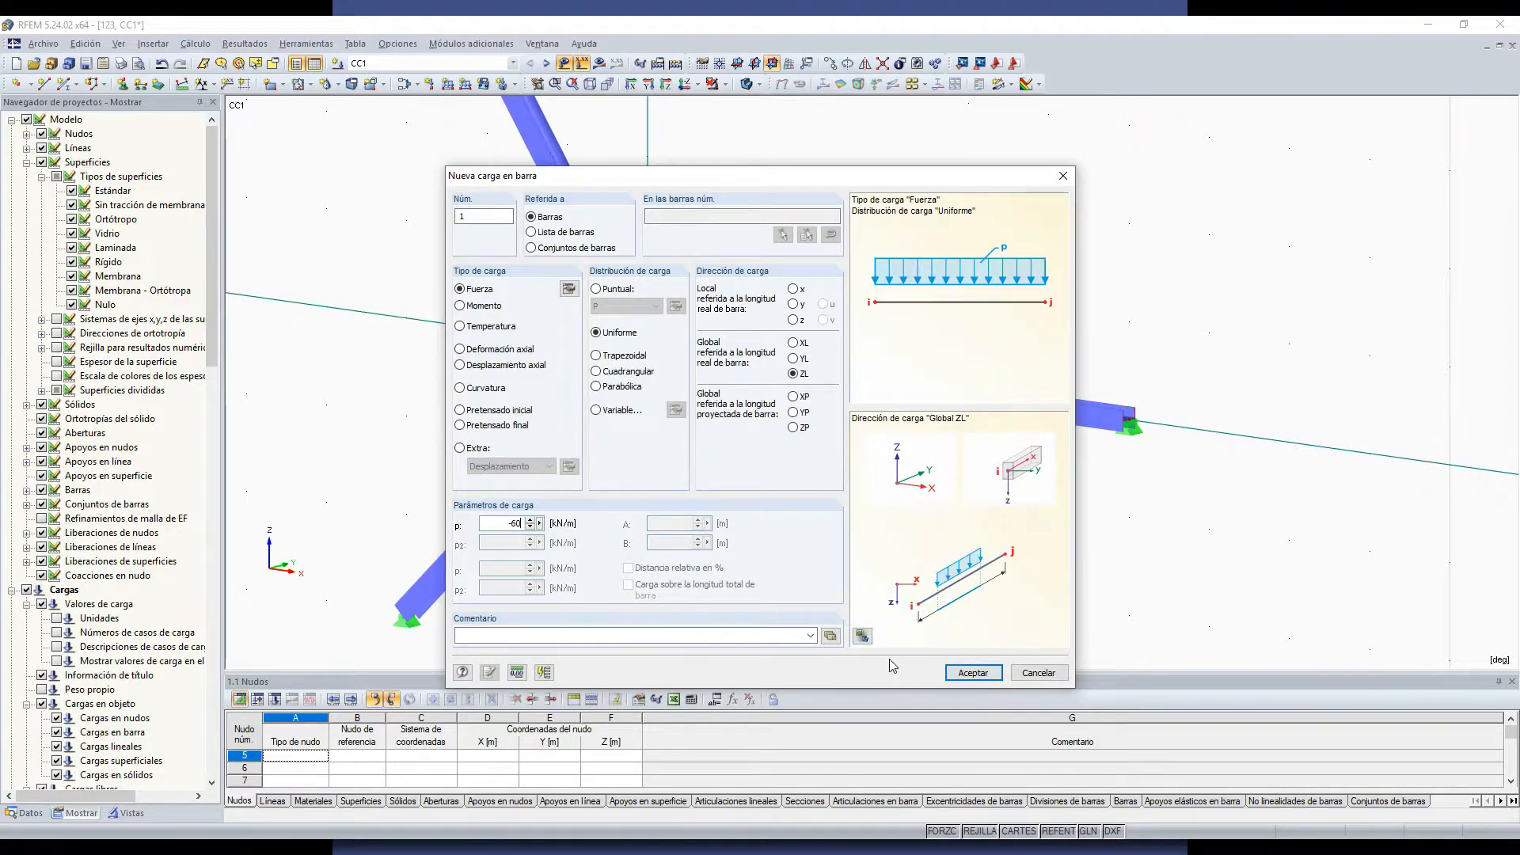
left_click(973, 673)
scroll(658, 408, "down", 1)
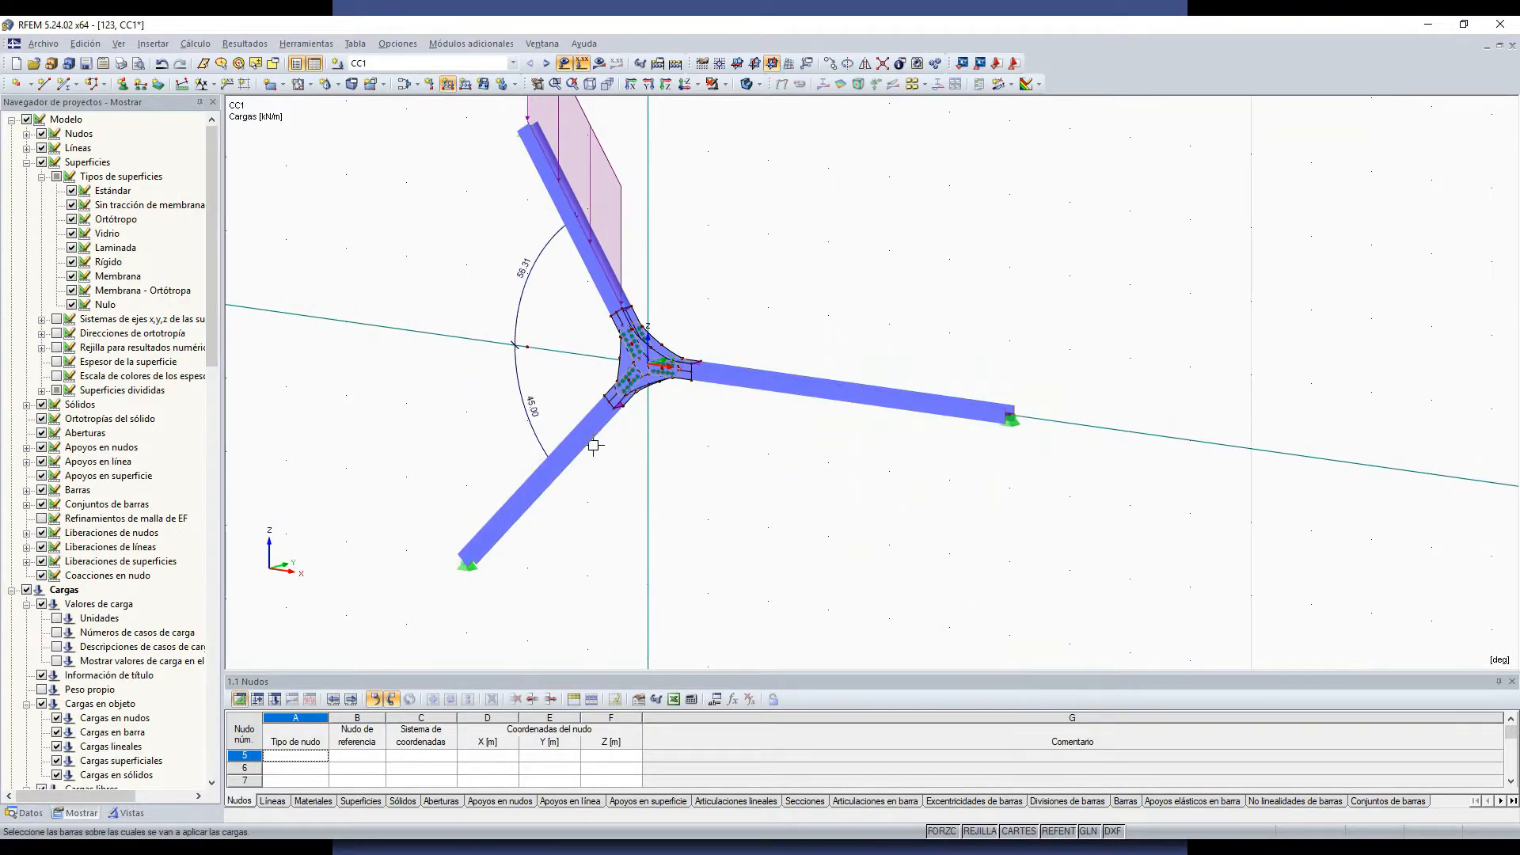
left_click(775, 382)
right_click(765, 479)
middle_click_drag(765, 480, 1072, 438, "ctrl")
middle_click_drag(763, 485, 507, 497, "ctrl")
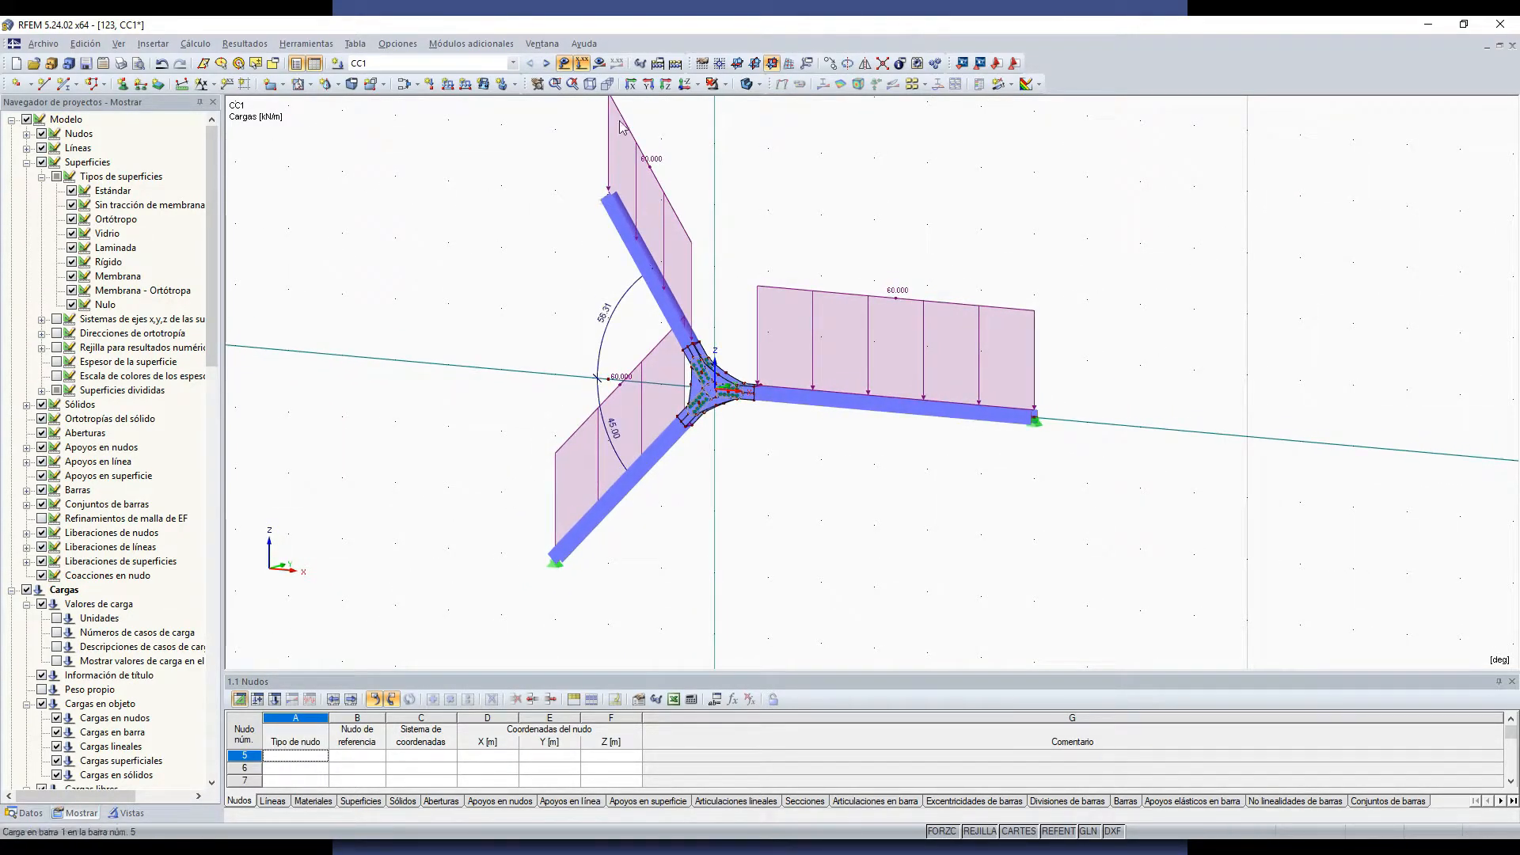
Step: Switch to the 201221-UnionTresPerfiles model and inspect the contact zones between the profiles and the bolted plates
scroll(722, 407, "up", 3)
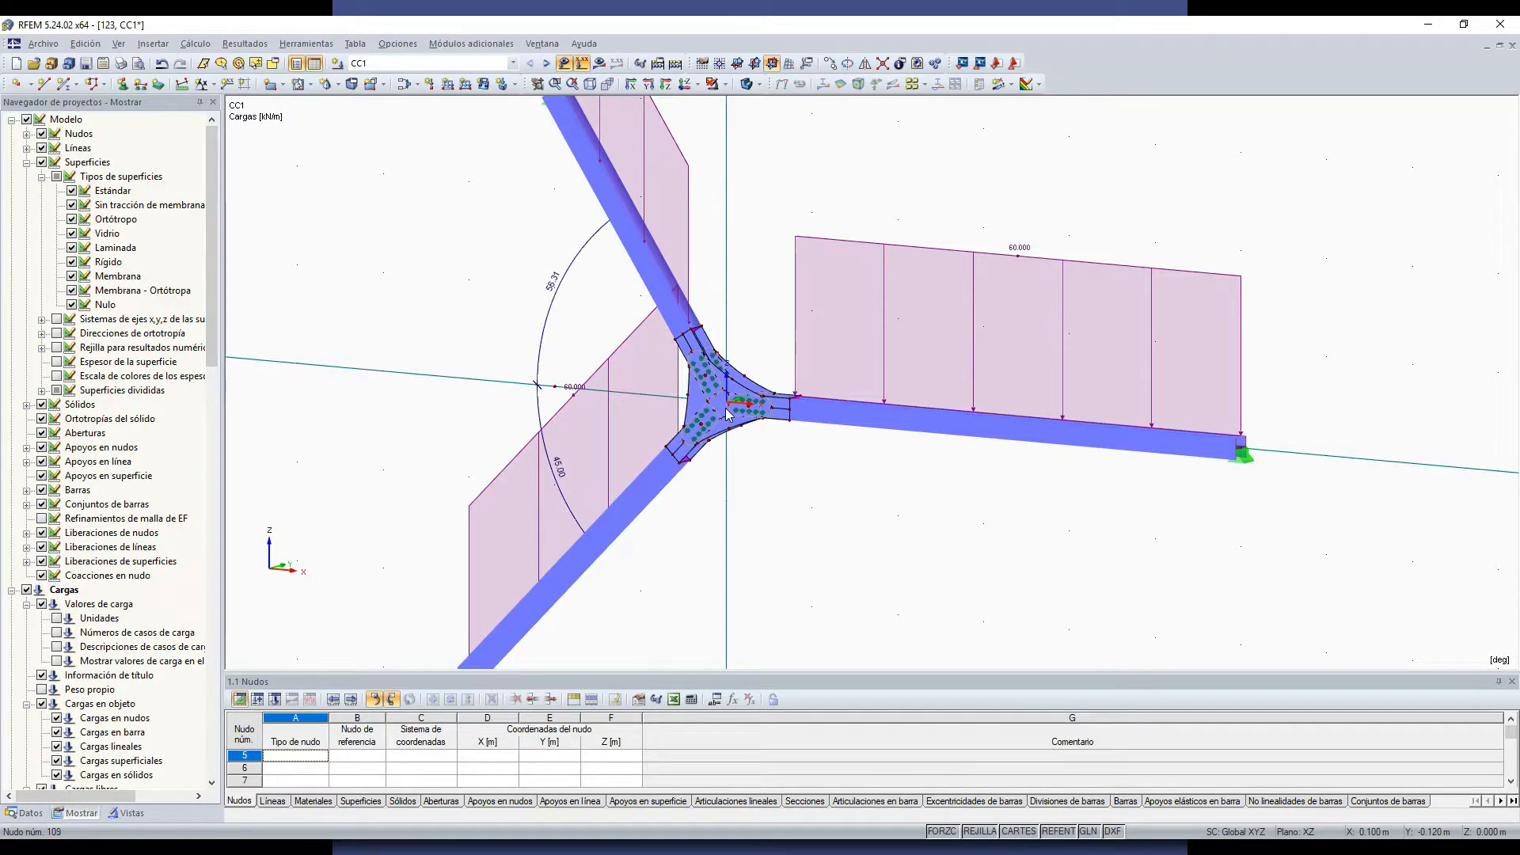
left_click(542, 44)
left_click(580, 267)
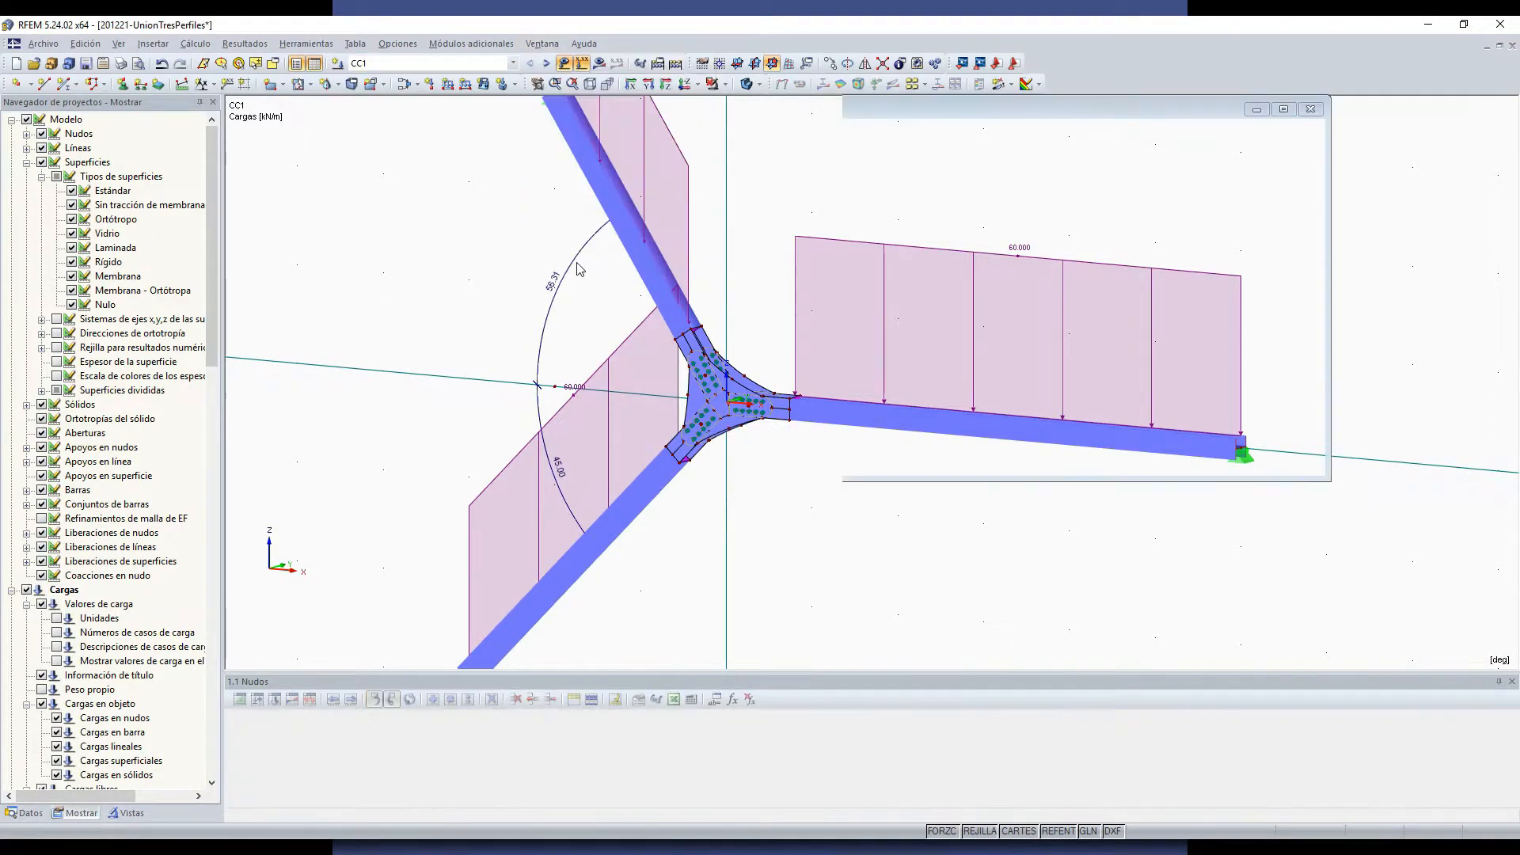
scroll(916, 367, "up", 2)
middle_click_drag(916, 368, 665, 383, "ctrl")
scroll(871, 284, "up", 3)
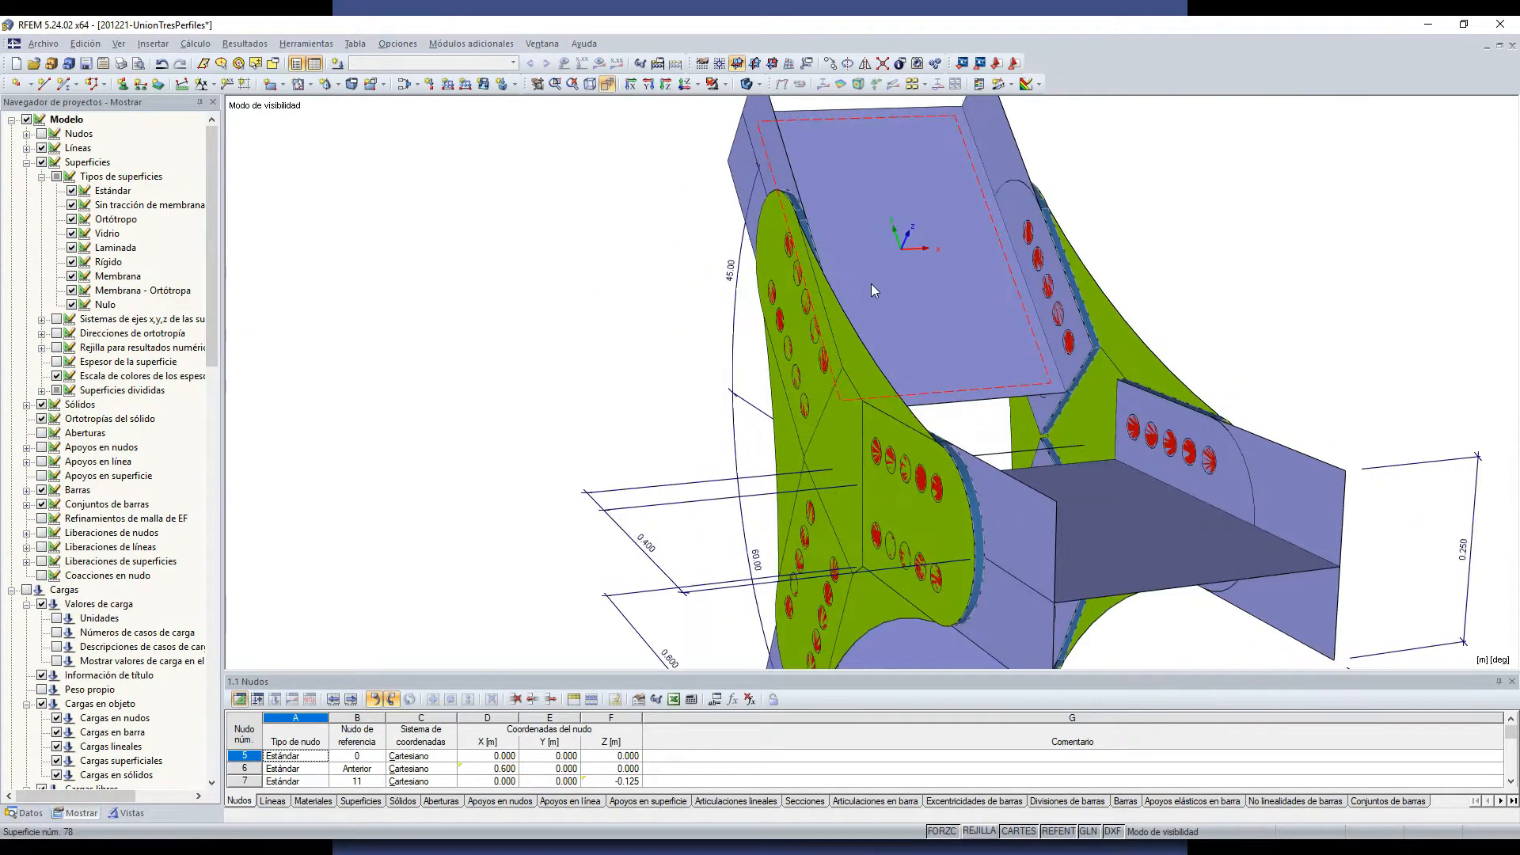
scroll(871, 284, "up", 3)
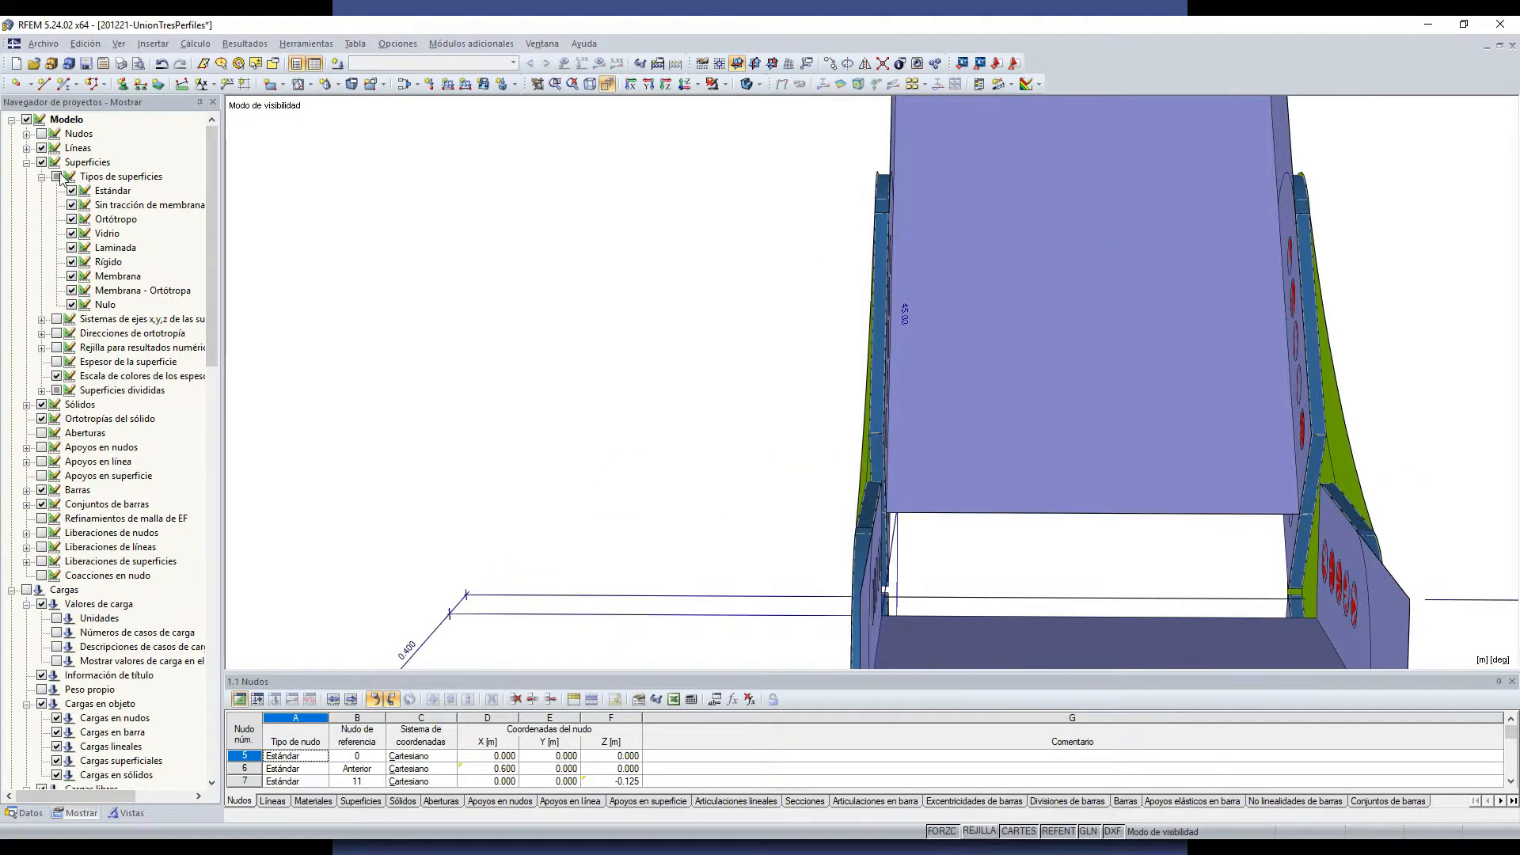
Step: Review contact solid 1's settings and the options for contact parallel to the surfaces, leaving them unchanged
left_click(26, 163)
left_click(32, 814)
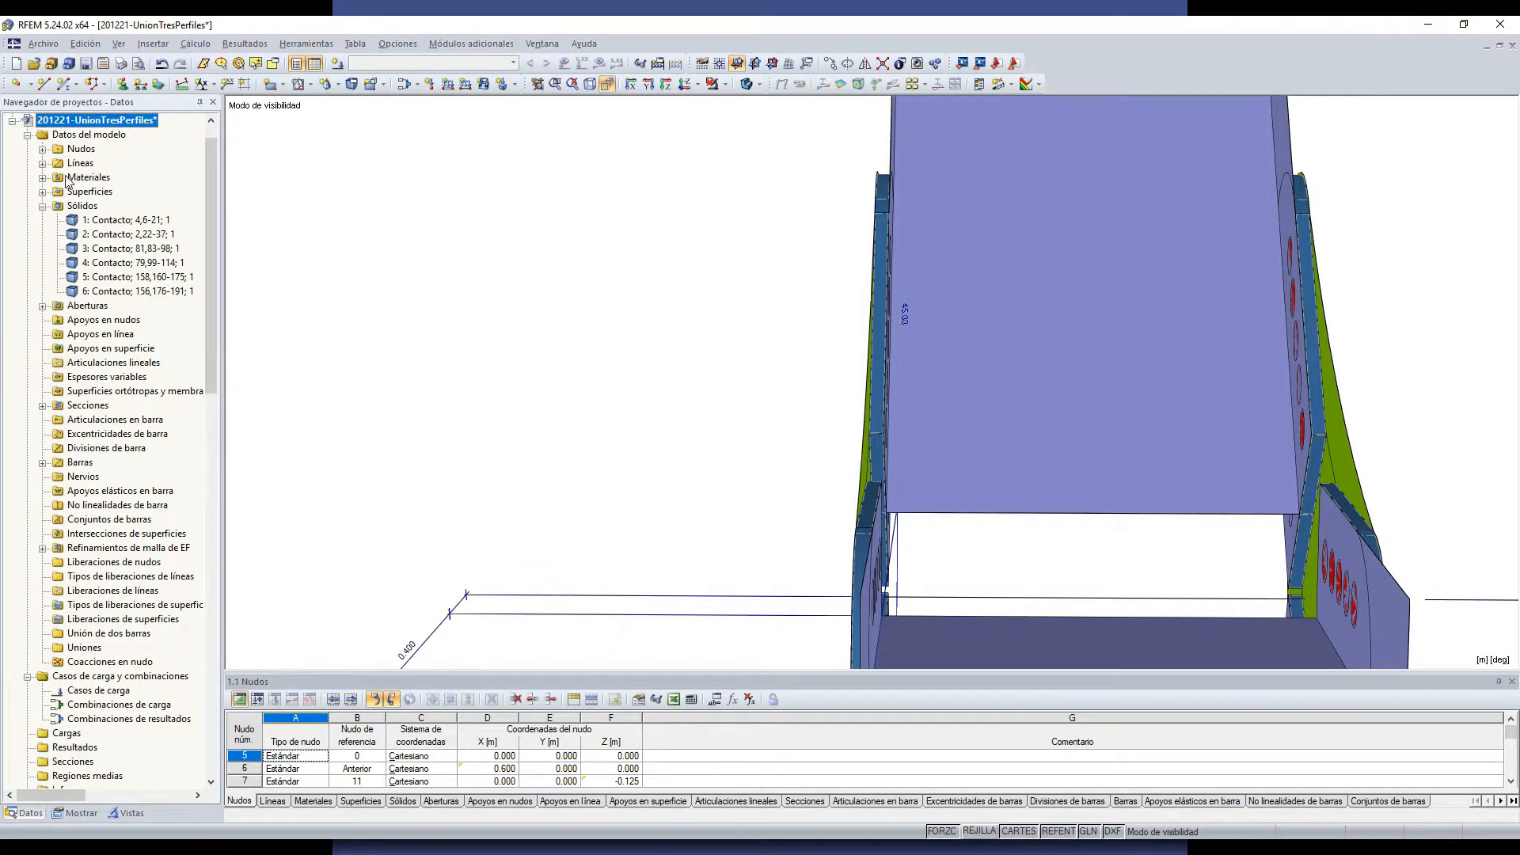
double_click(107, 221)
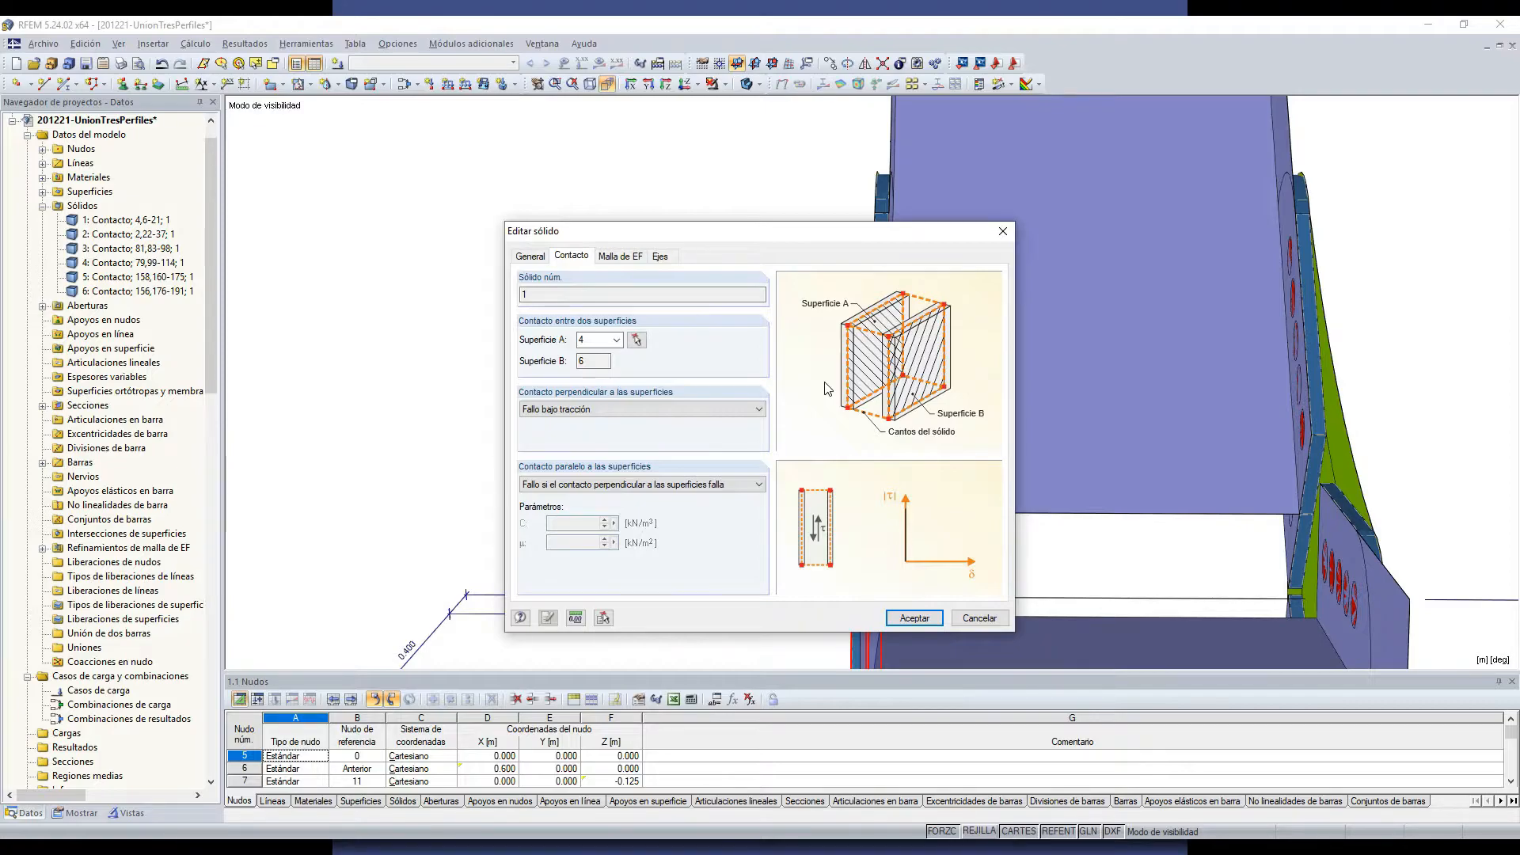
left_click(567, 485)
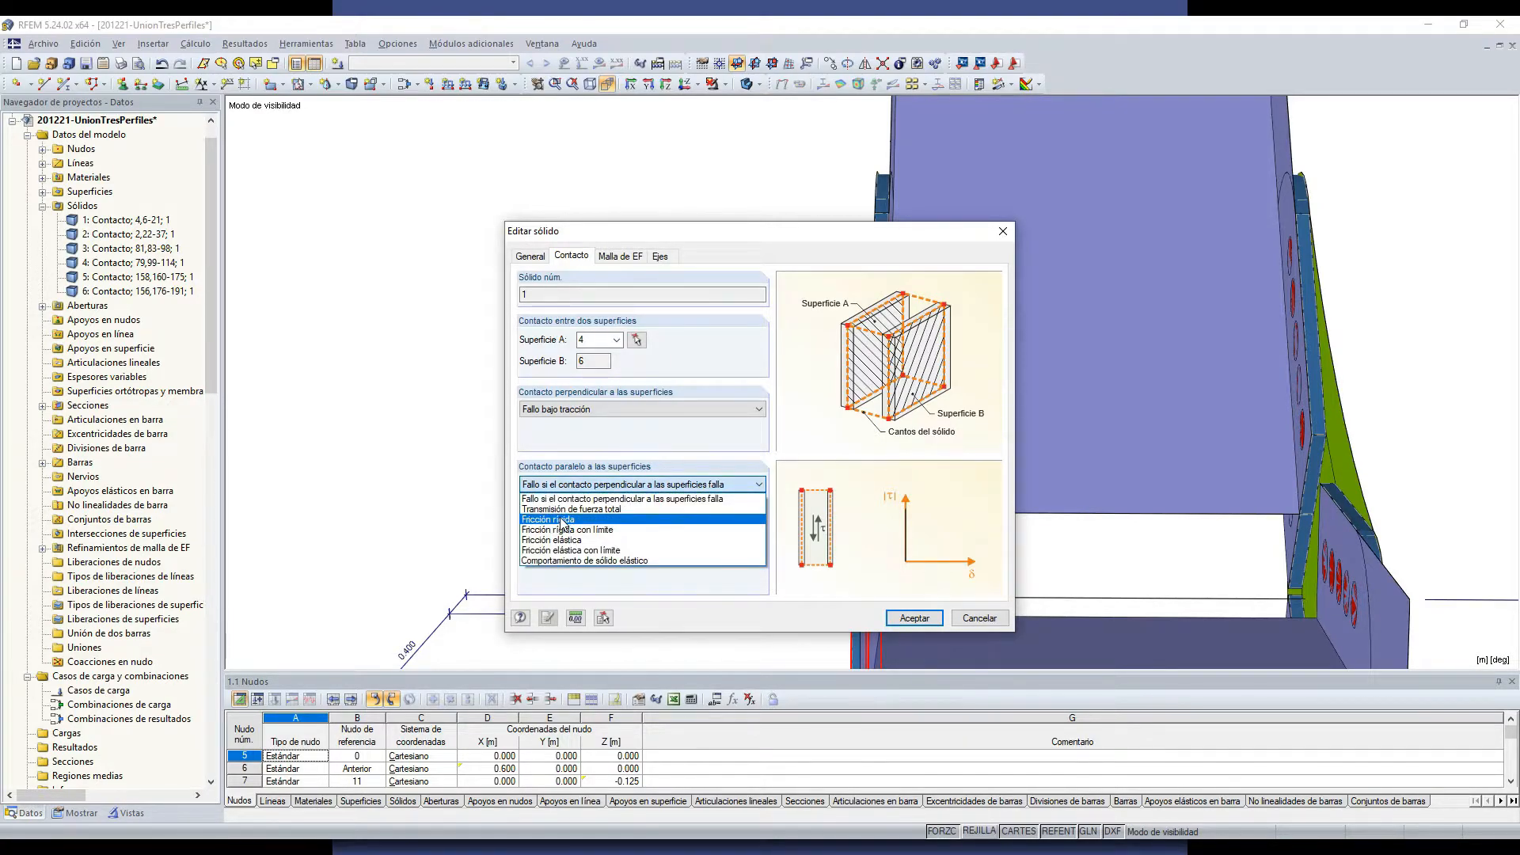
left_click(979, 624)
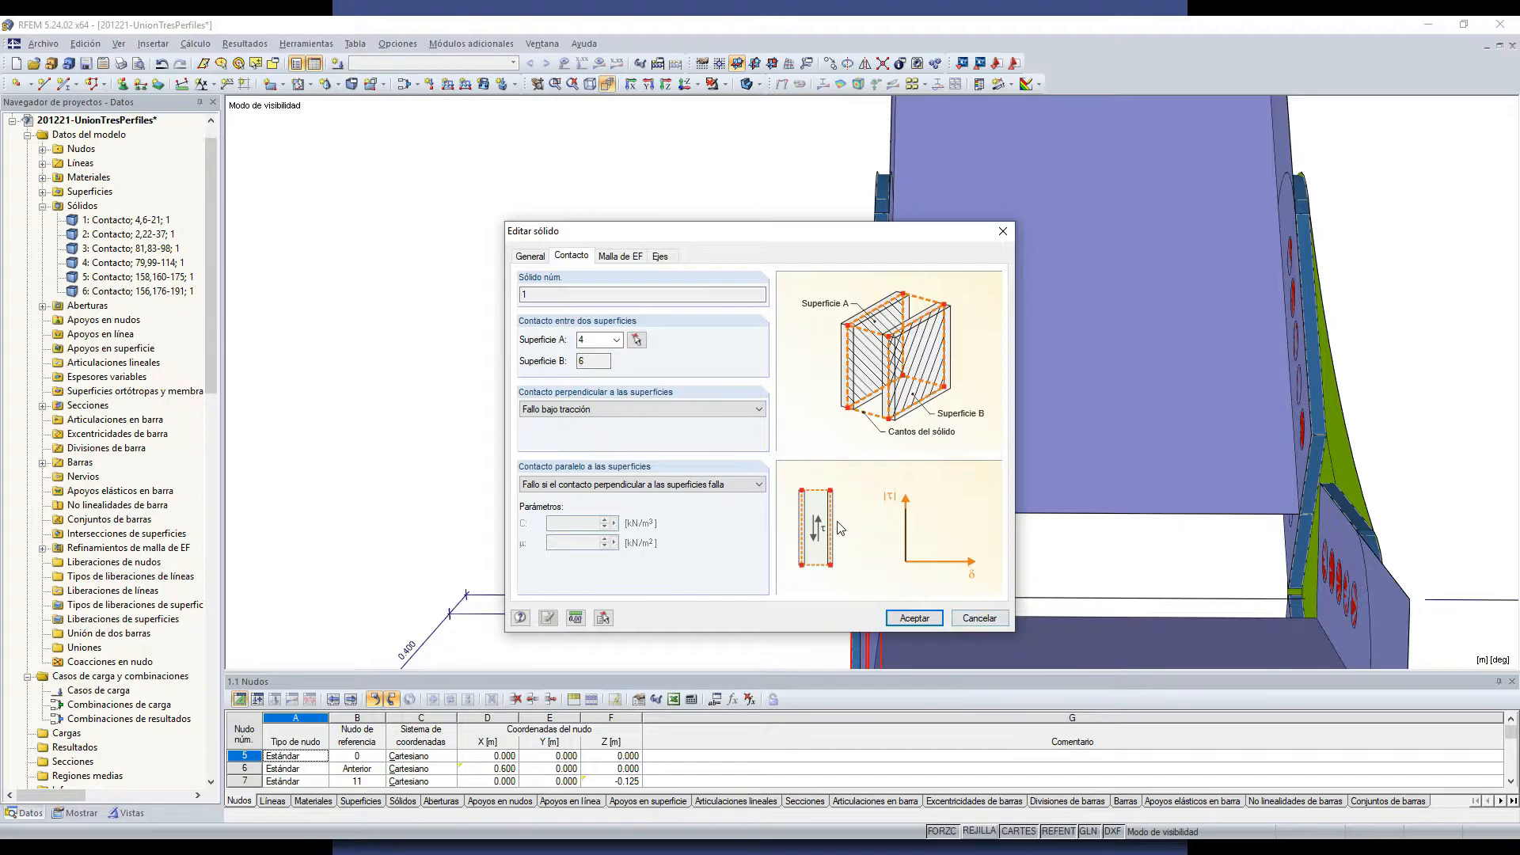
left_click(991, 627)
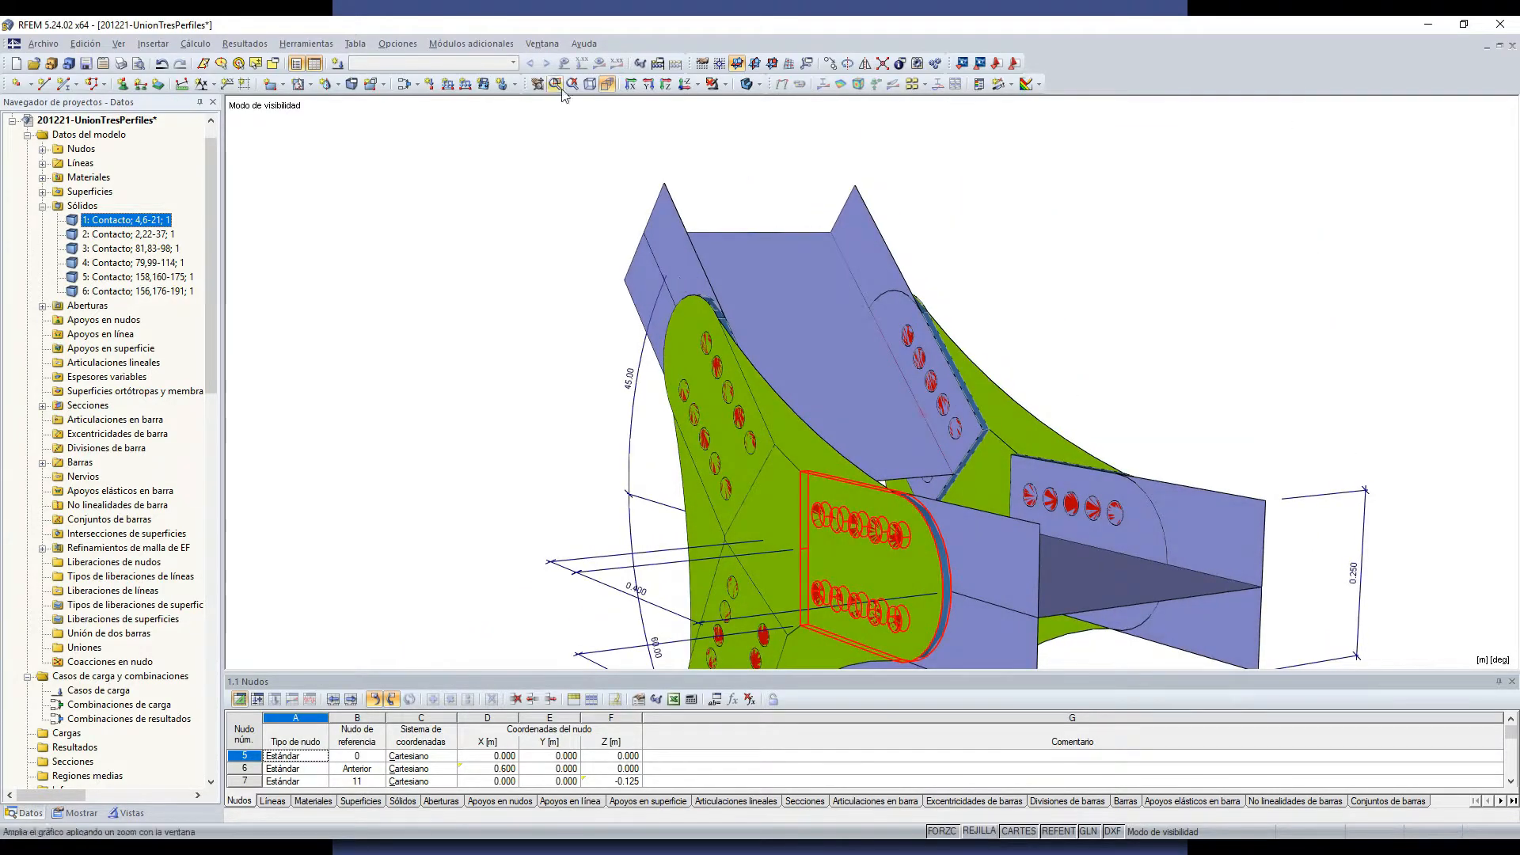
Step: Return to model 123 and inspect the inserted connection and its bolts together with the loaded members
left_click(554, 45)
left_click(558, 262)
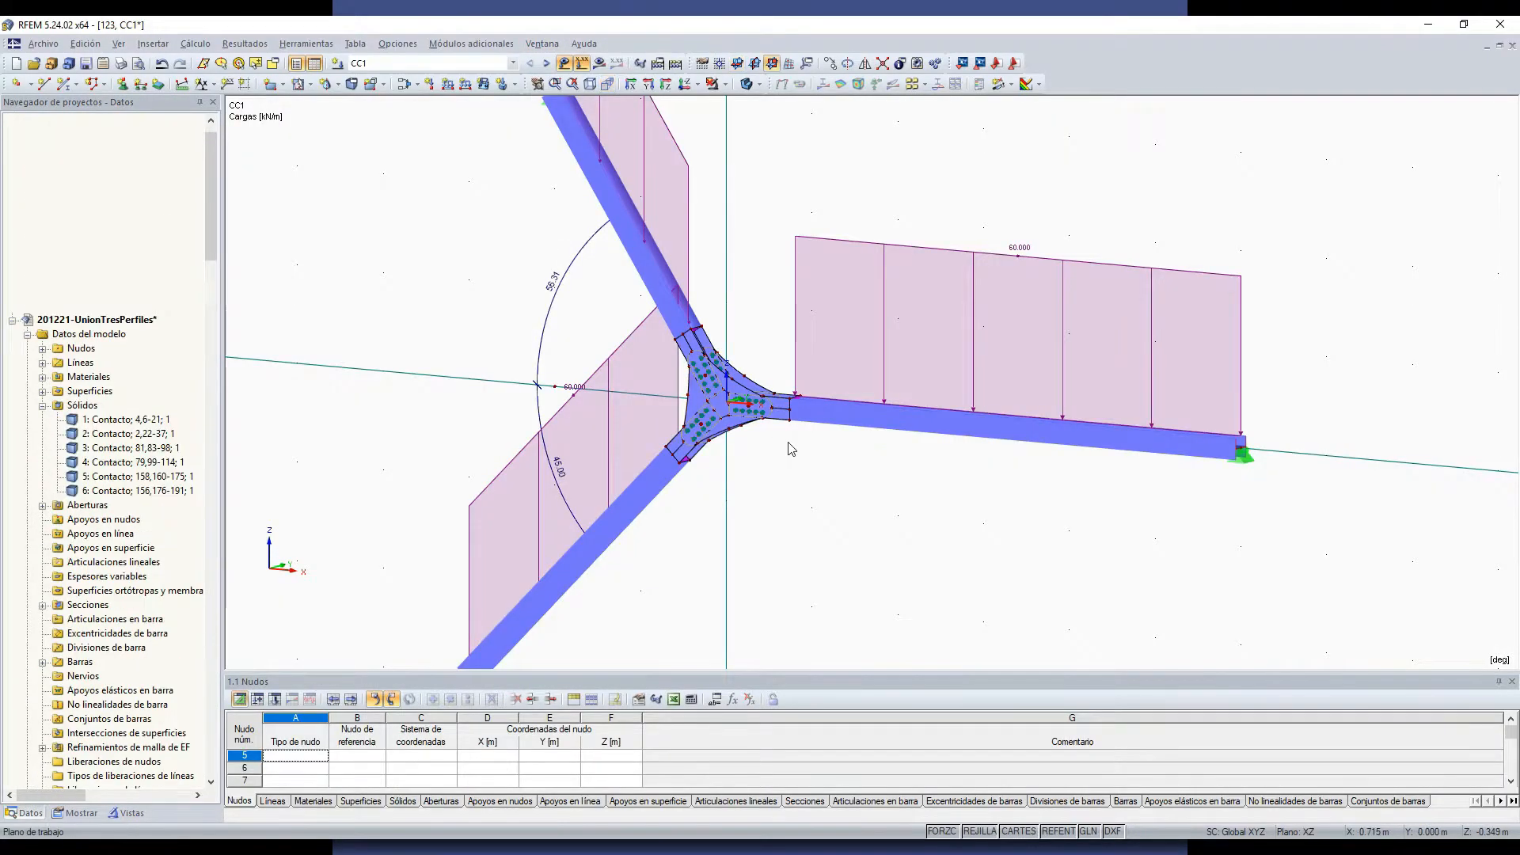
scroll(726, 427, "up", 5)
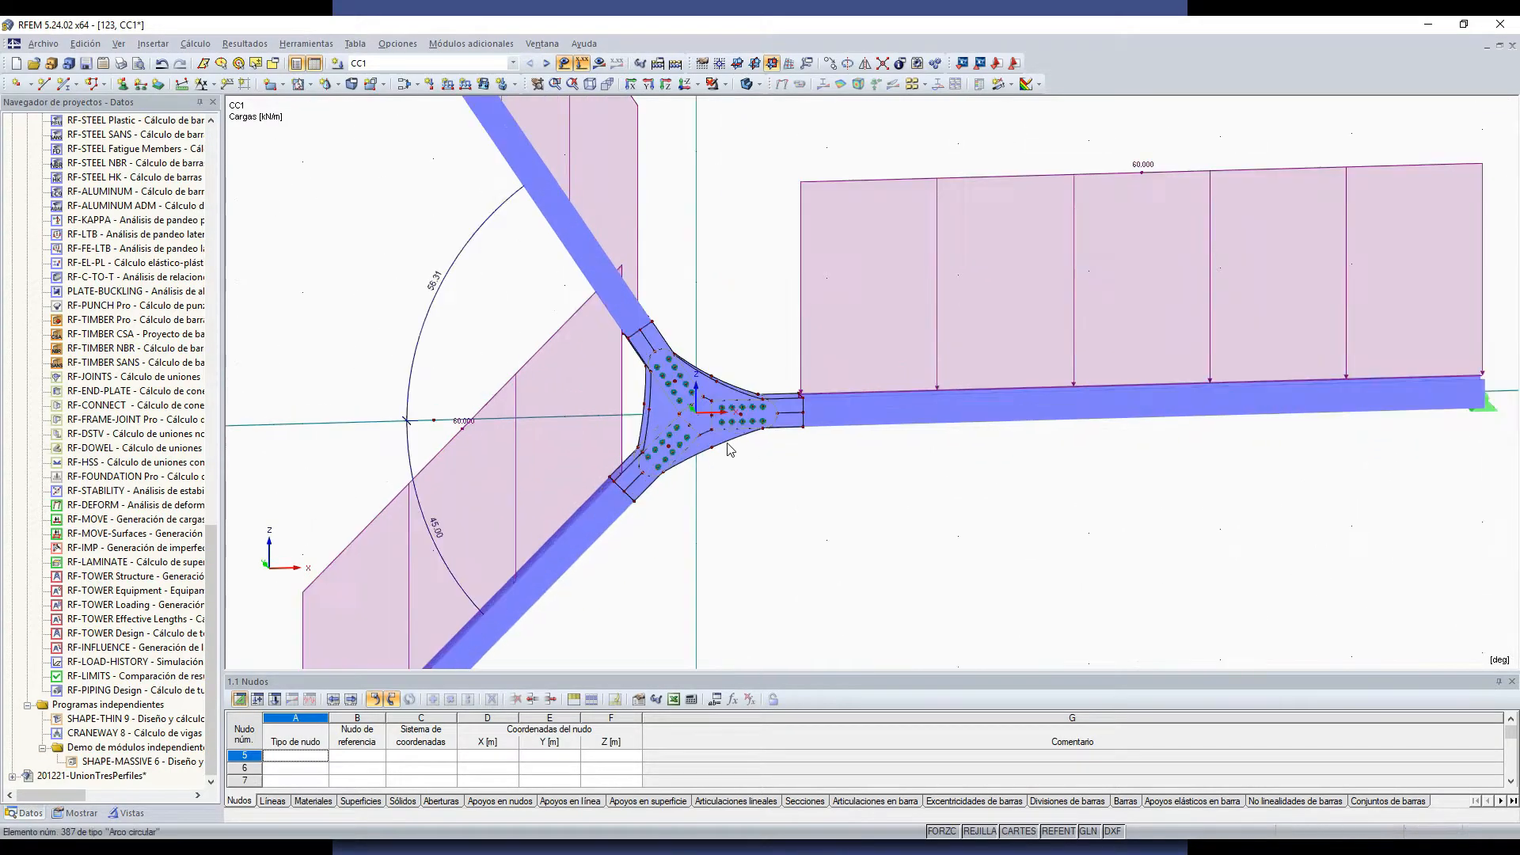
scroll(682, 426, "up", 1)
middle_click_drag(702, 481, 688, 464, "ctrl")
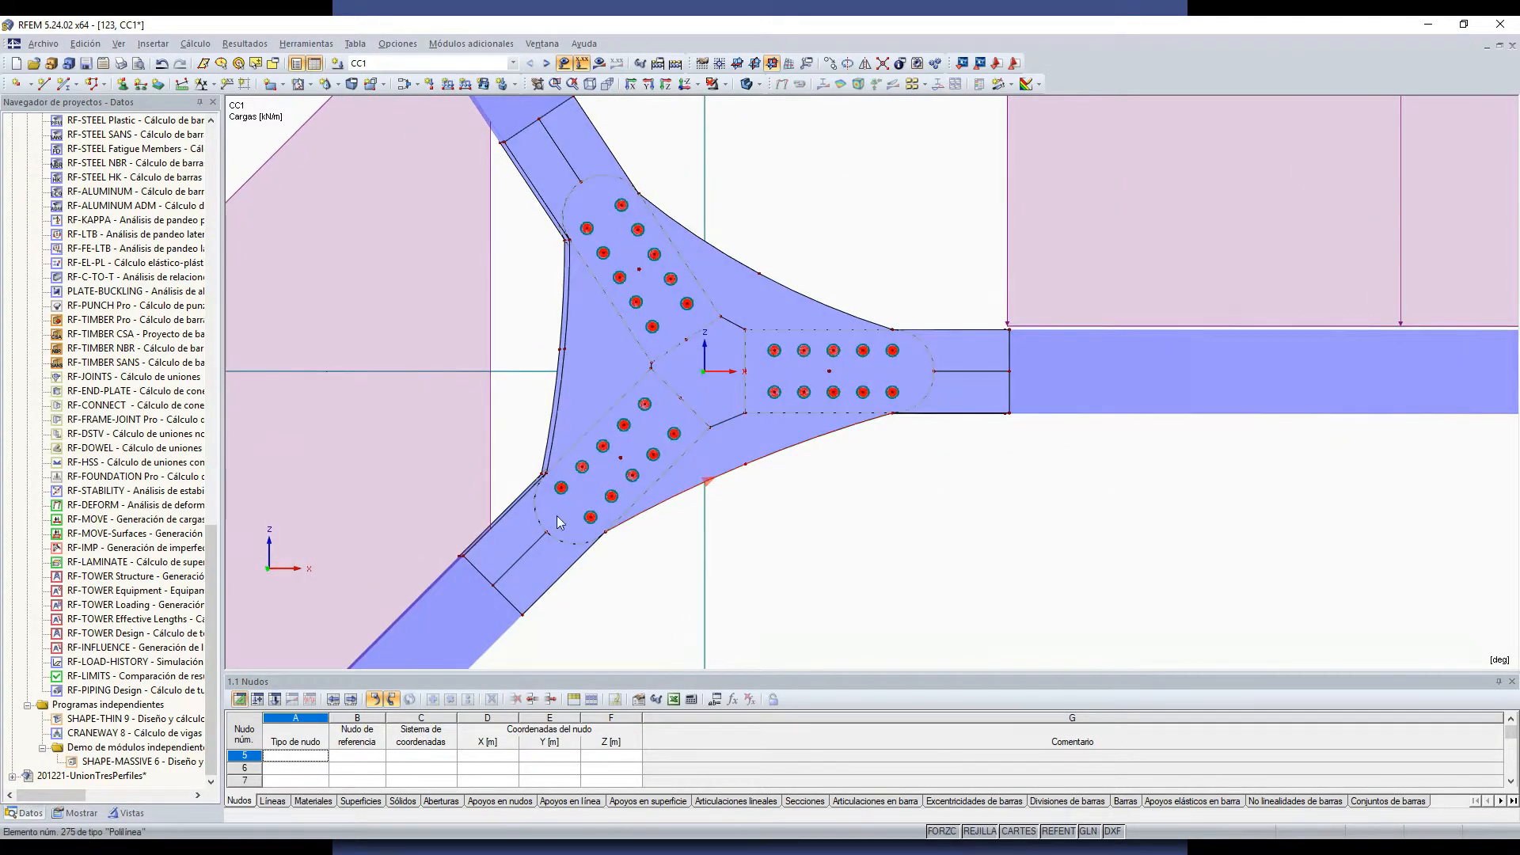
middle_click_drag(1081, 386, 895, 419, "ctrl")
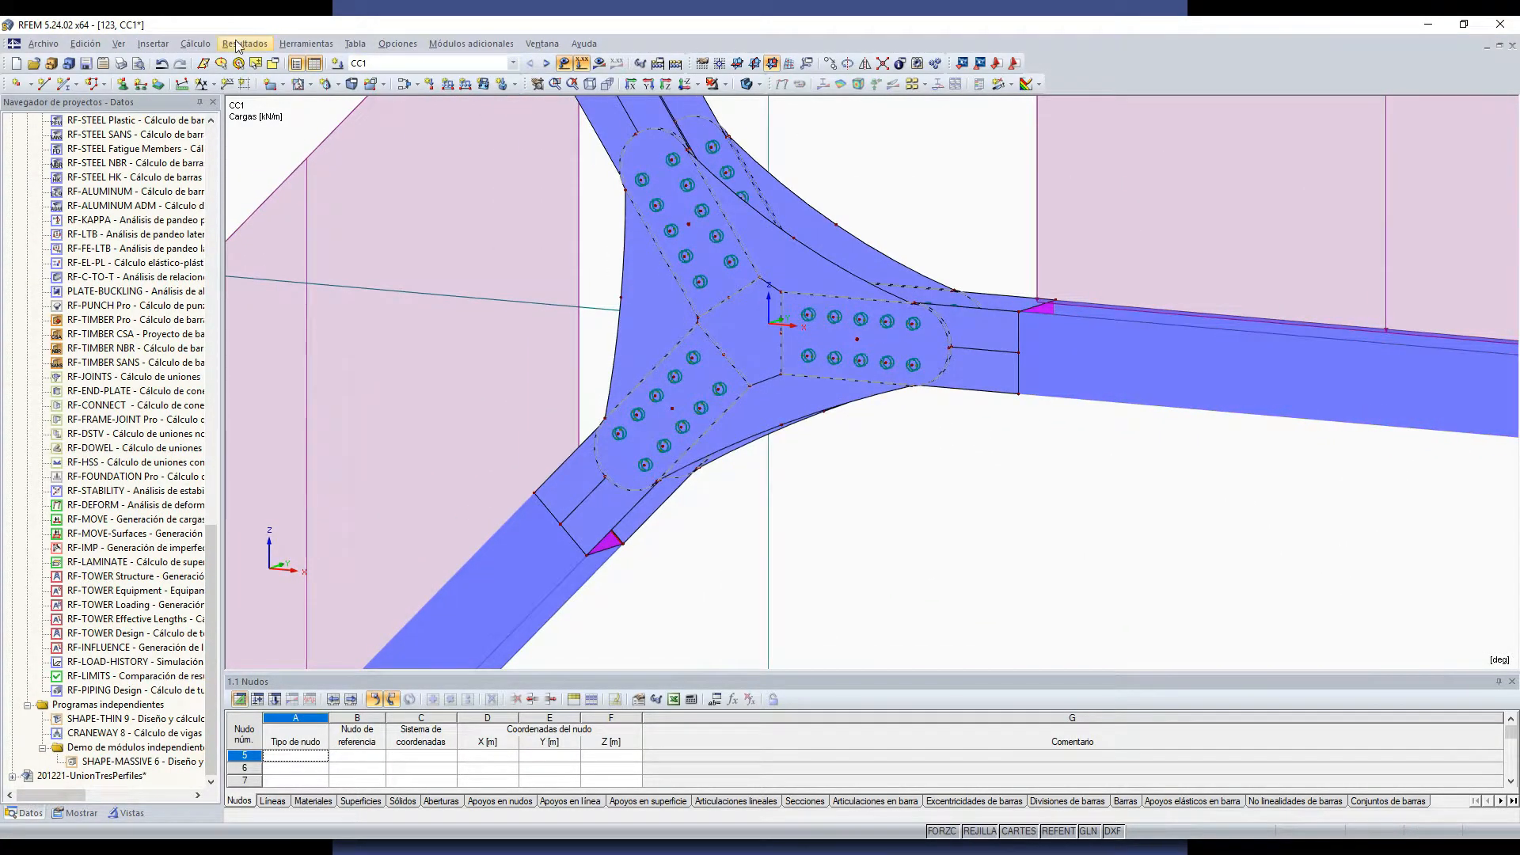
Step: Generate the finite element mesh of the model and look over the meshed connection
left_click(203, 45)
left_click(228, 279)
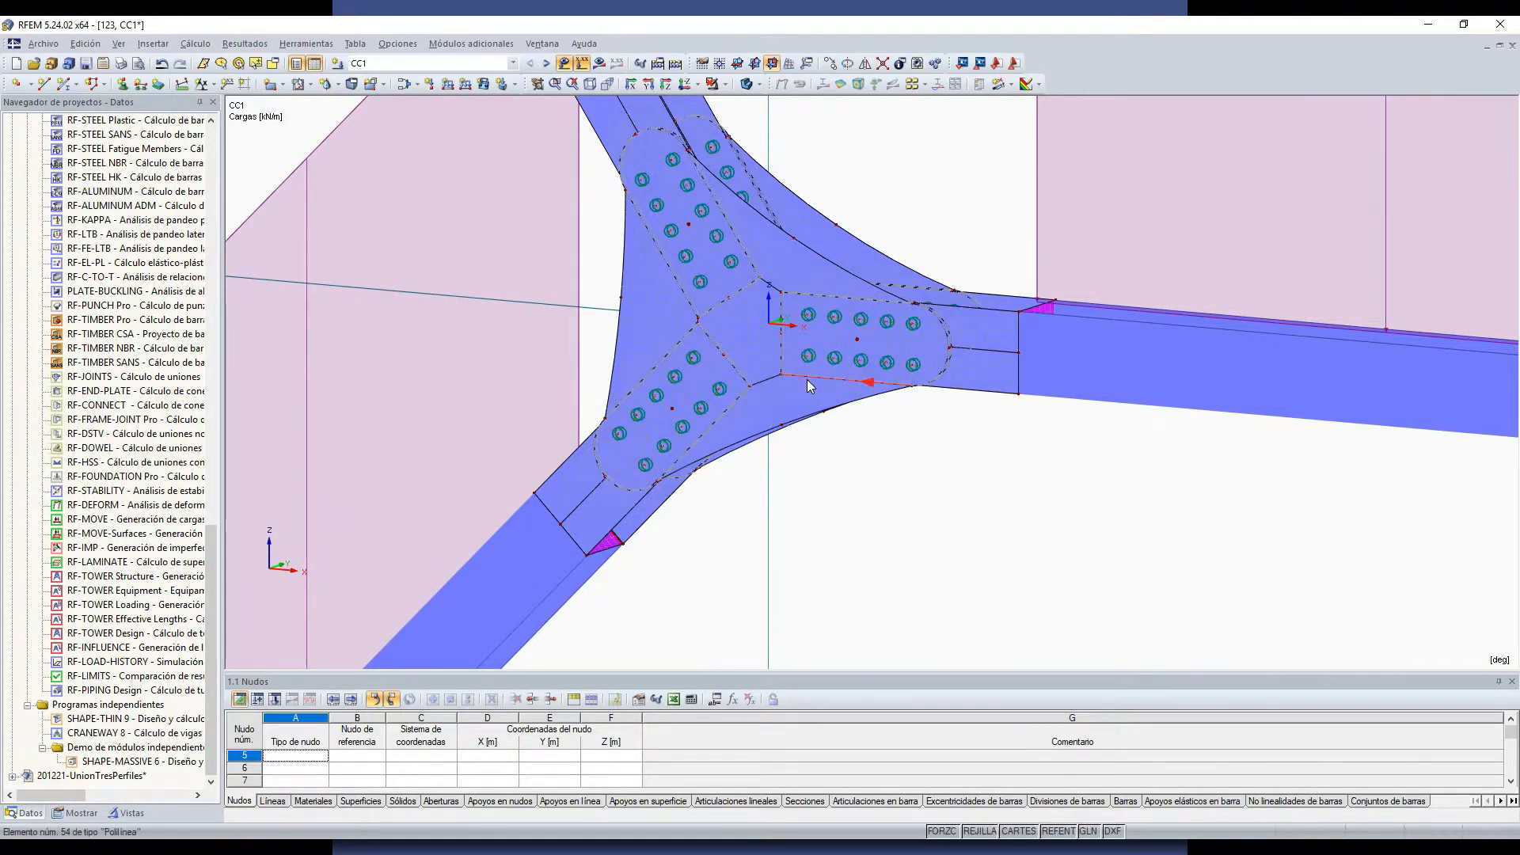
mouse_move(1069, 478)
middle_mouse_down("ctrl")
mouse_move(876, 502)
mouse_move(1085, 502)
middle_mouse_up("ctrl")
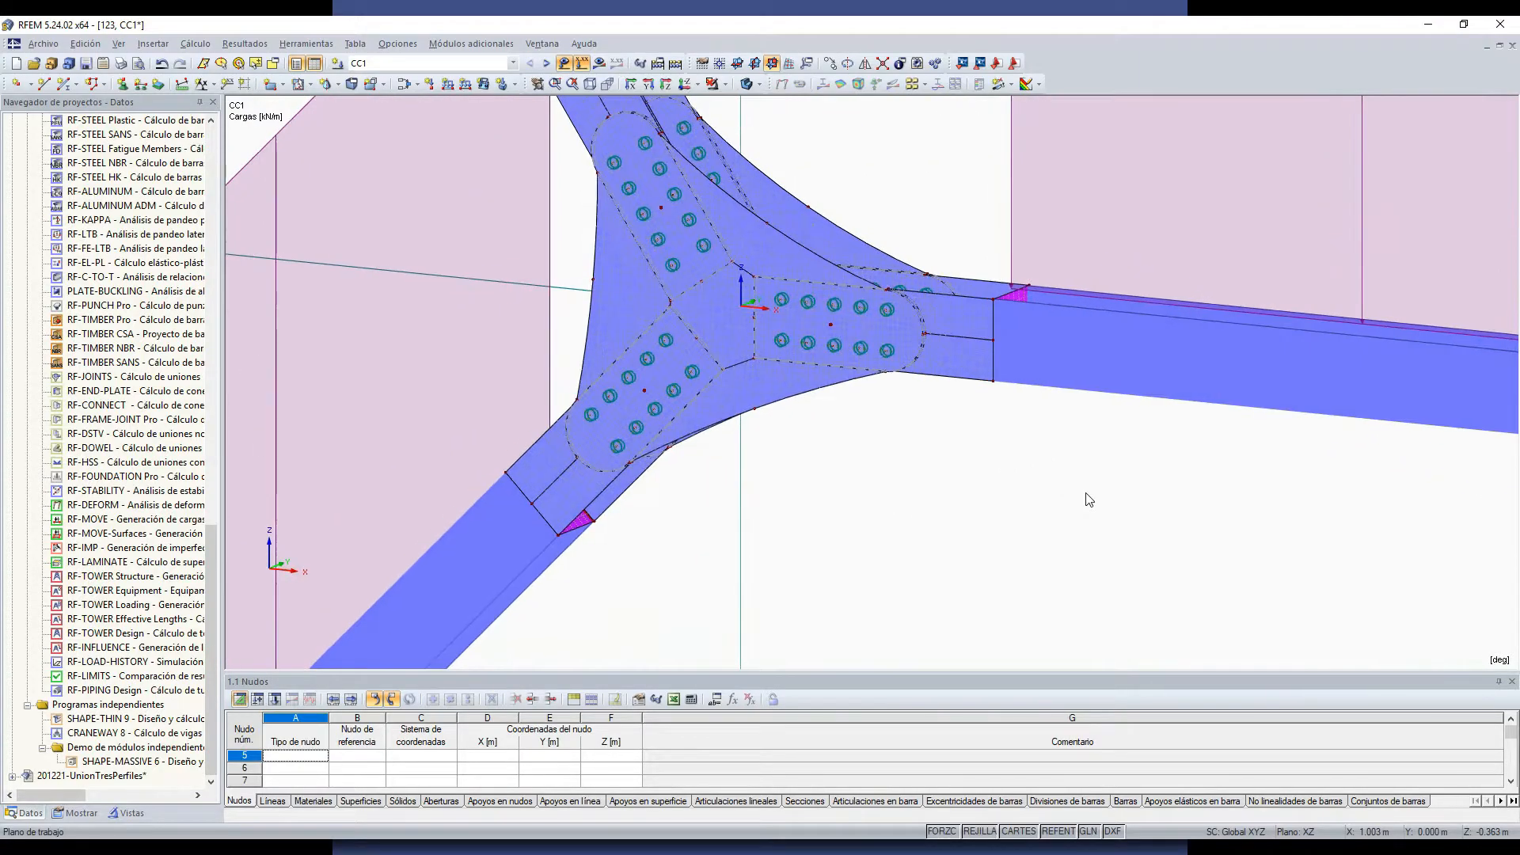
scroll(733, 410, "down", 4)
middle_click_drag(770, 510, 916, 491, "ctrl")
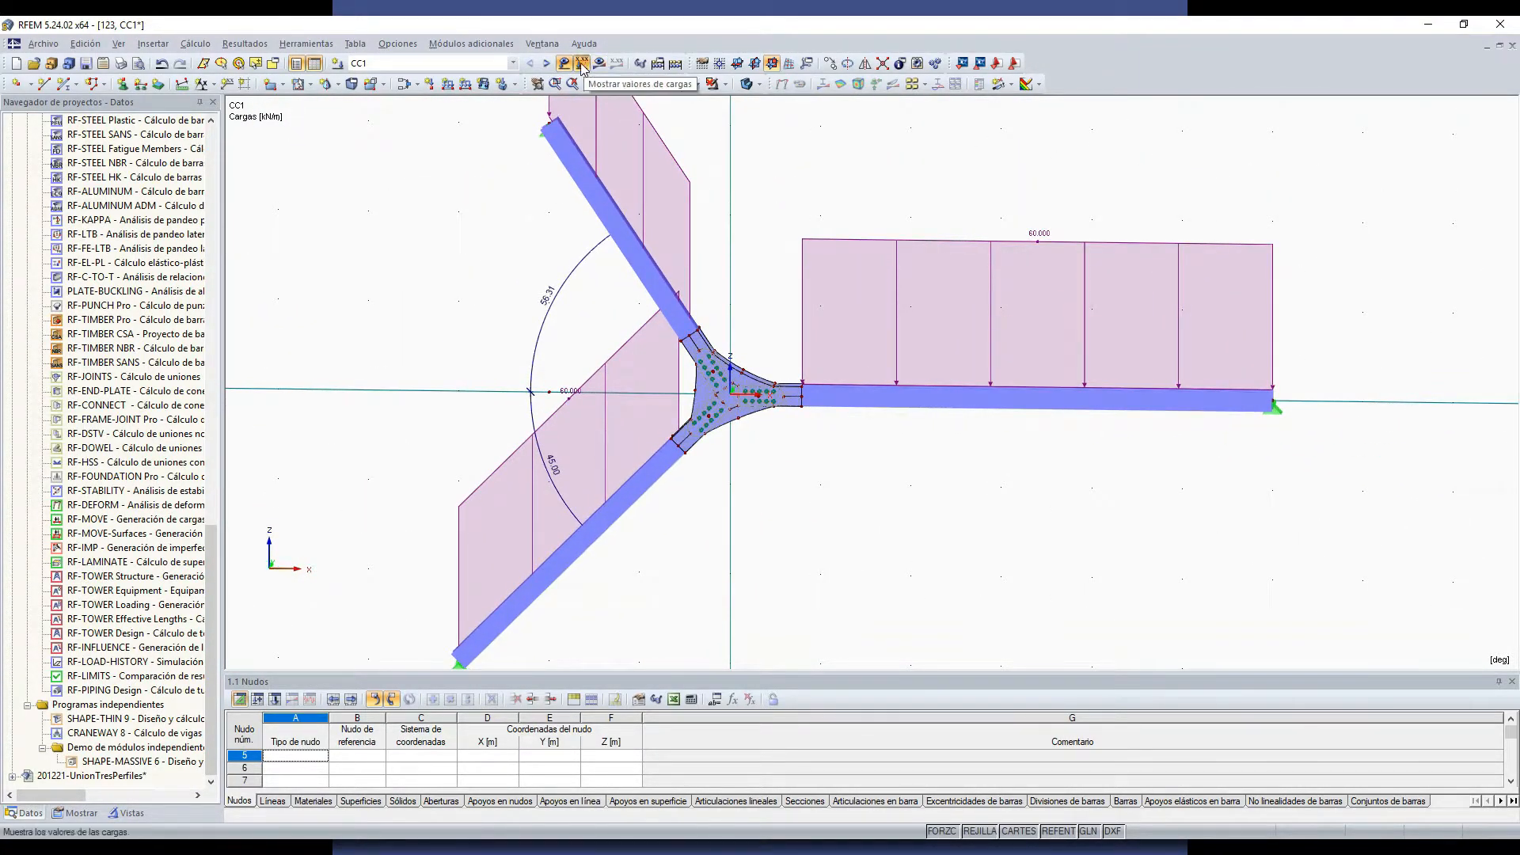
Step: Hide the loads and all dimensions in the model view
left_click(570, 68)
right_click(584, 262)
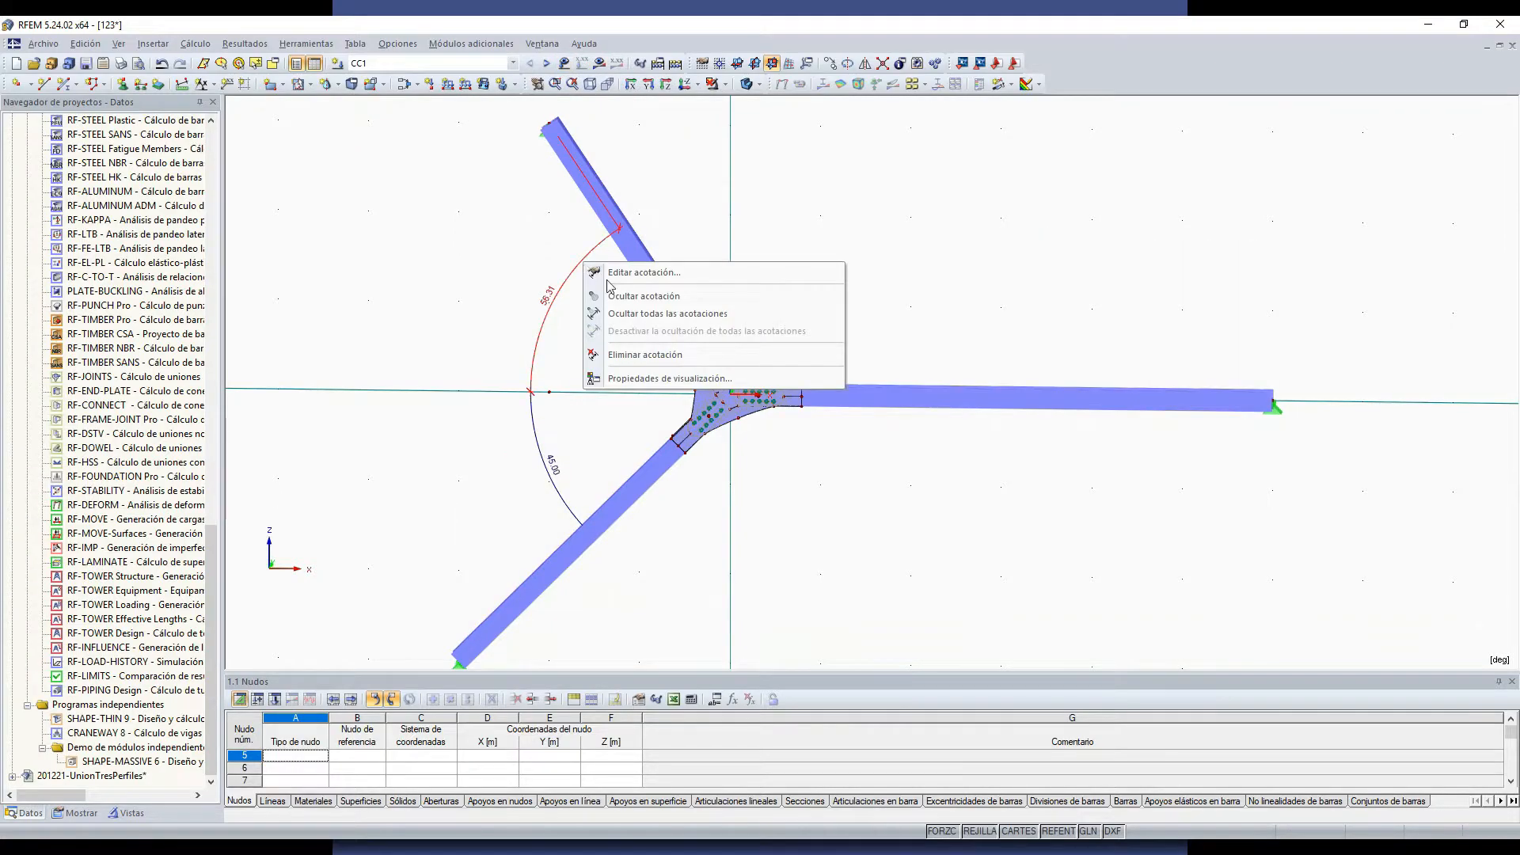
left_click(637, 321)
Step: Calculate load case CC1 and display the global deformations u on the model
left_click(599, 64)
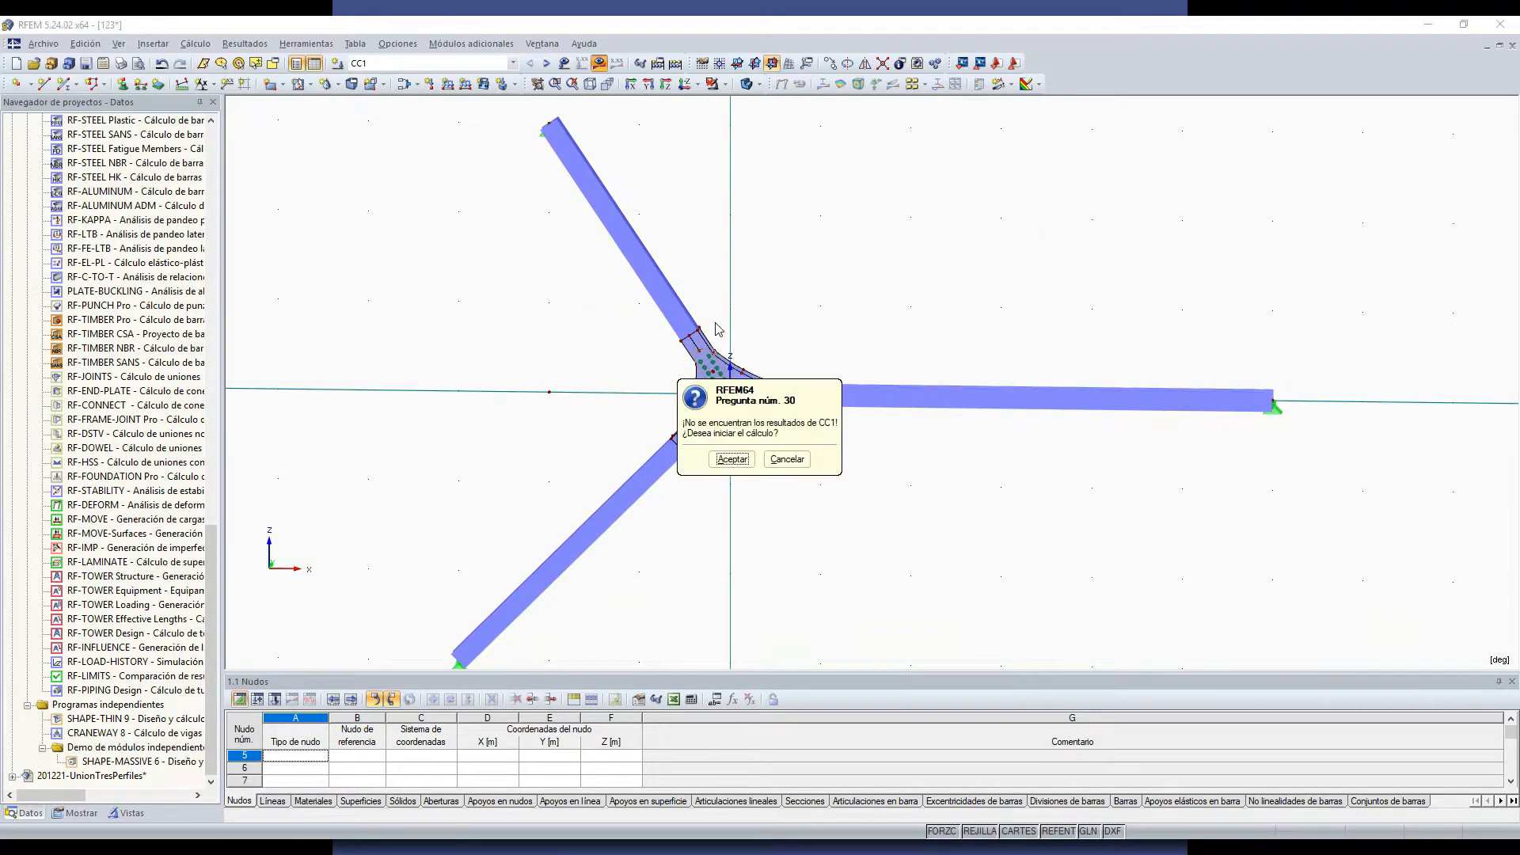
left_click(730, 458)
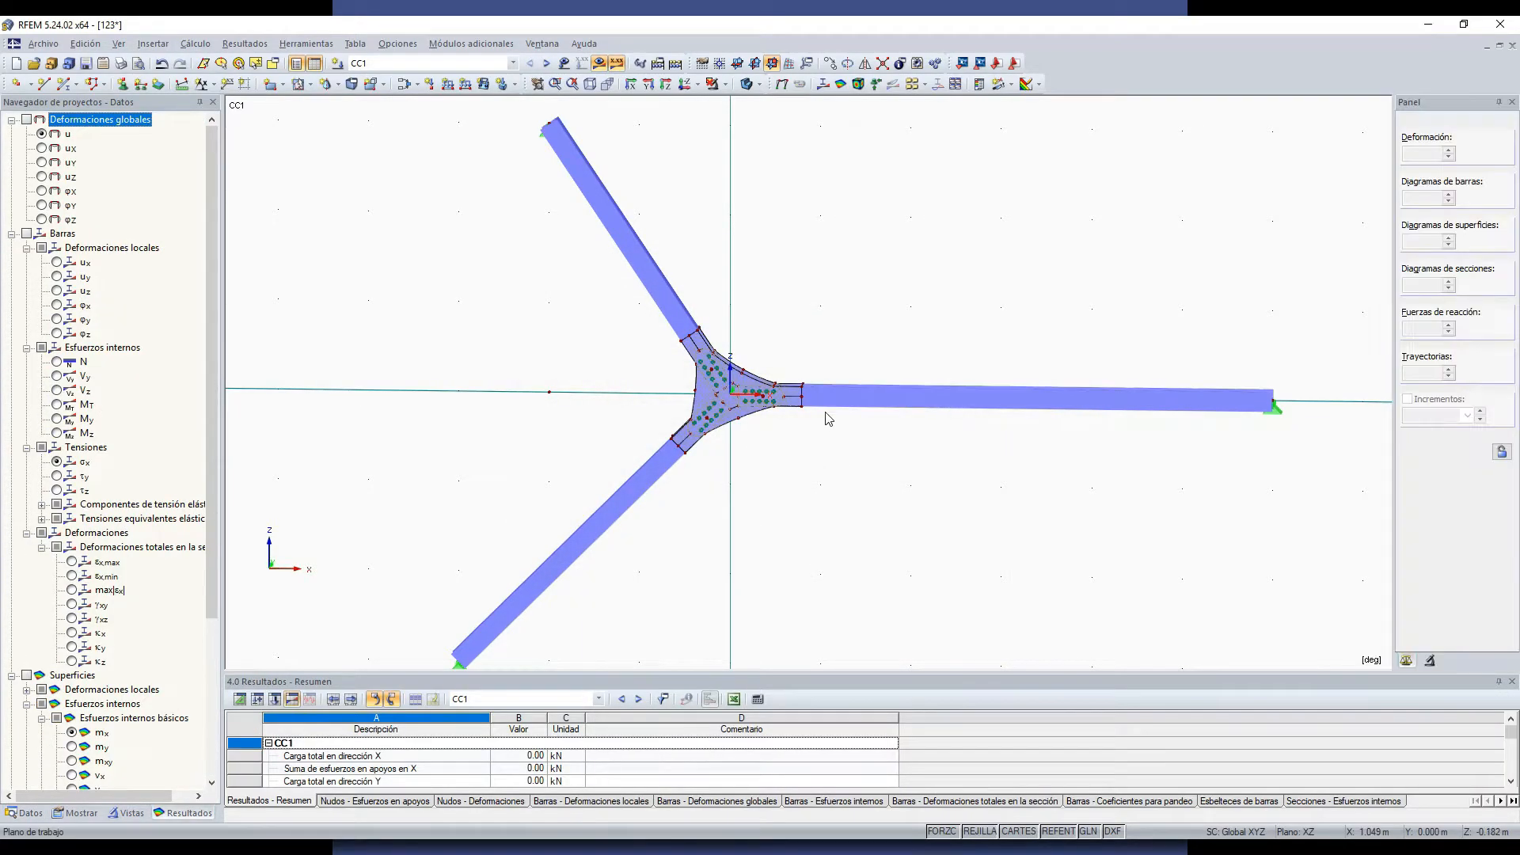
scroll(825, 434, "down", 1)
middle_click_drag(813, 488, 811, 438)
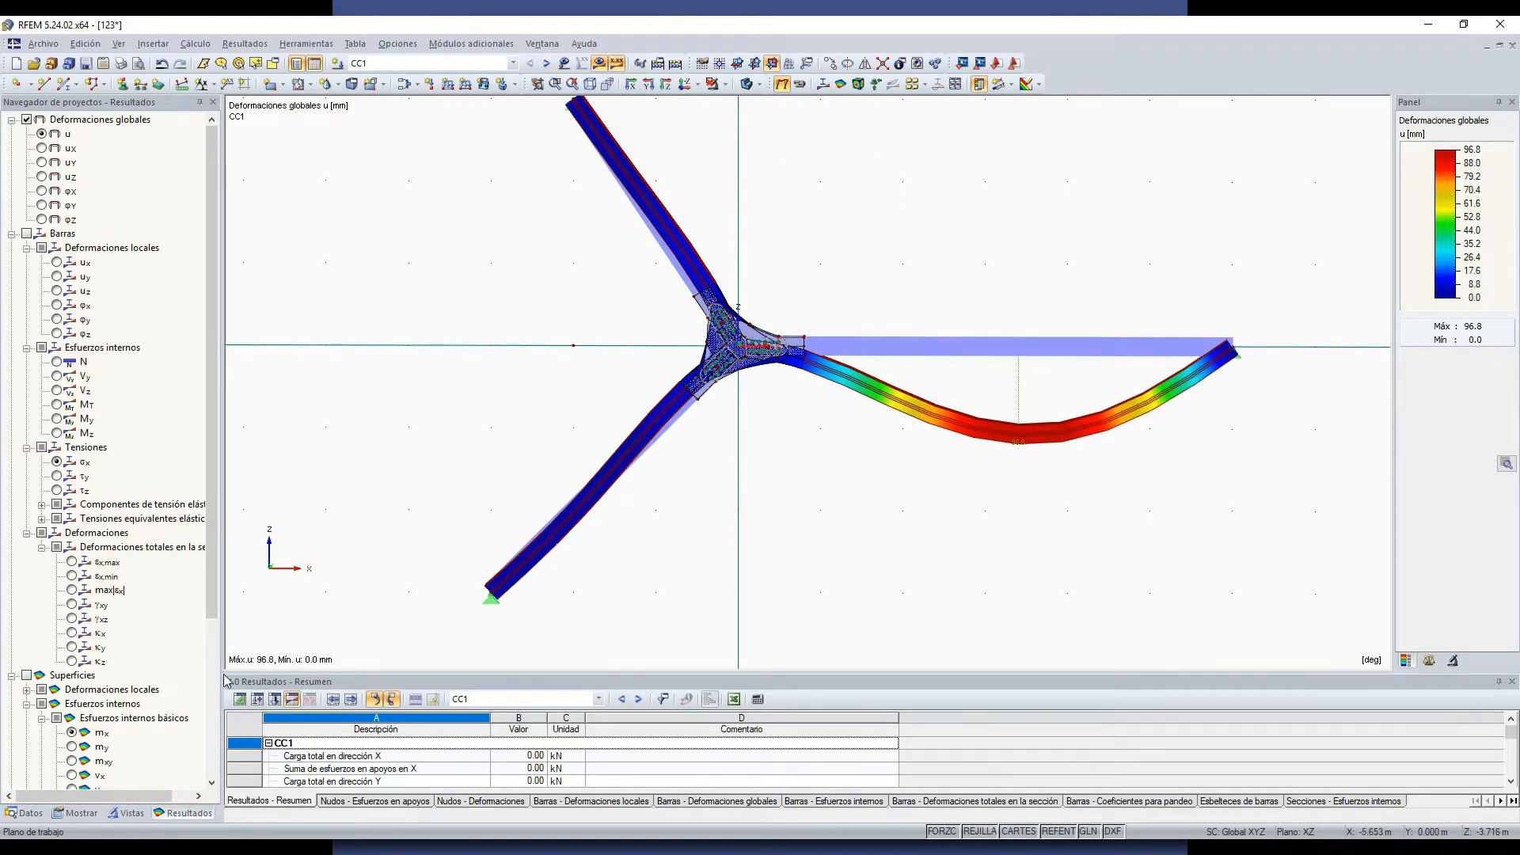
Step: Hide the finite element mesh and the undeformed model objects so only the deformed shape is displayed
left_click(195, 44)
left_click(216, 299)
left_click(76, 814)
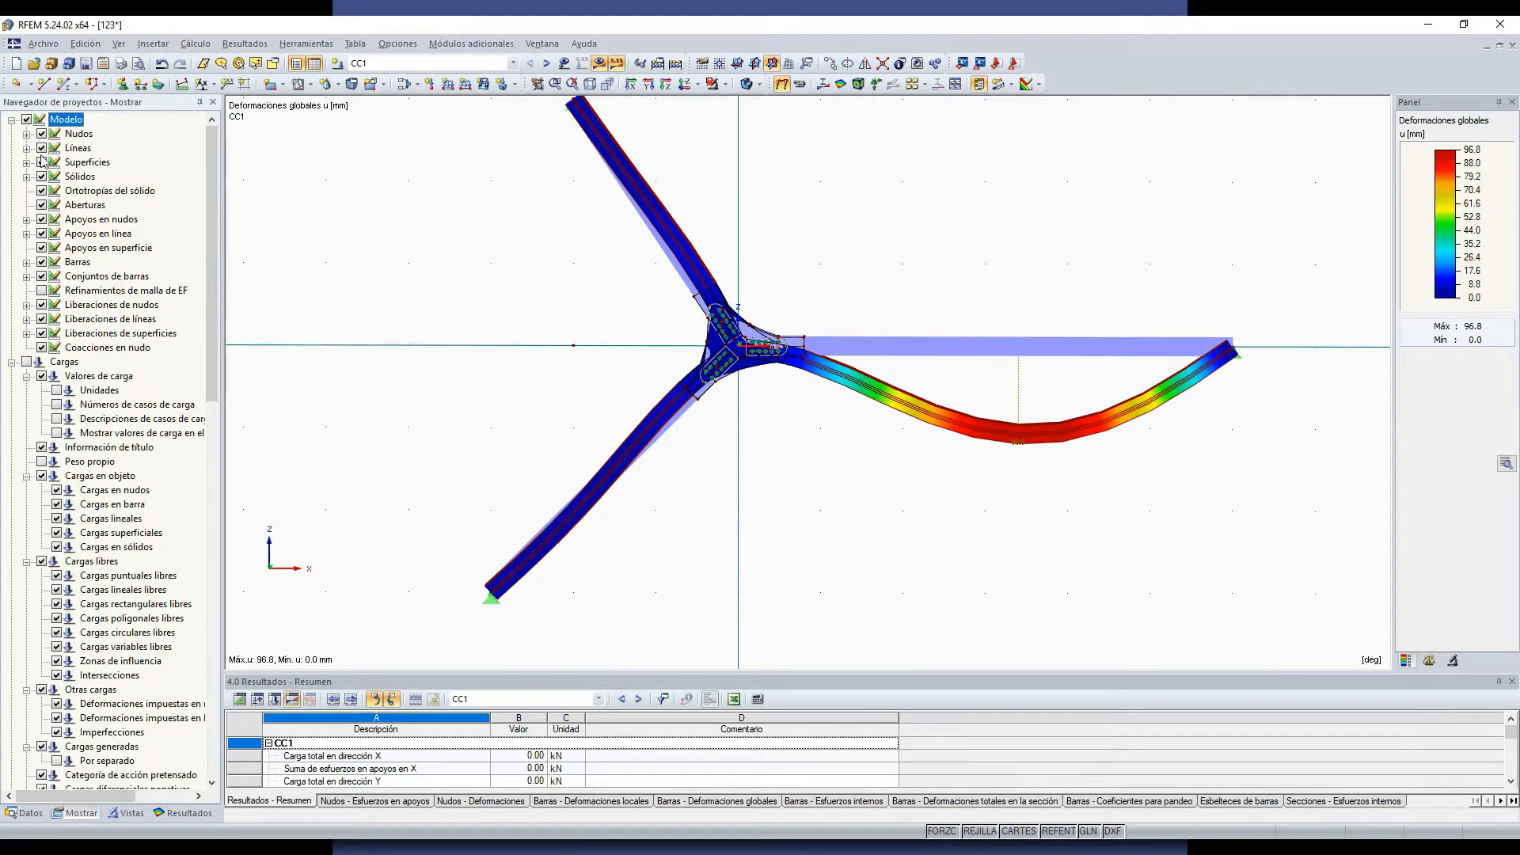
left_click(26, 120)
scroll(796, 384, "up", 3)
middle_click_drag(721, 401, 908, 419, "ctrl")
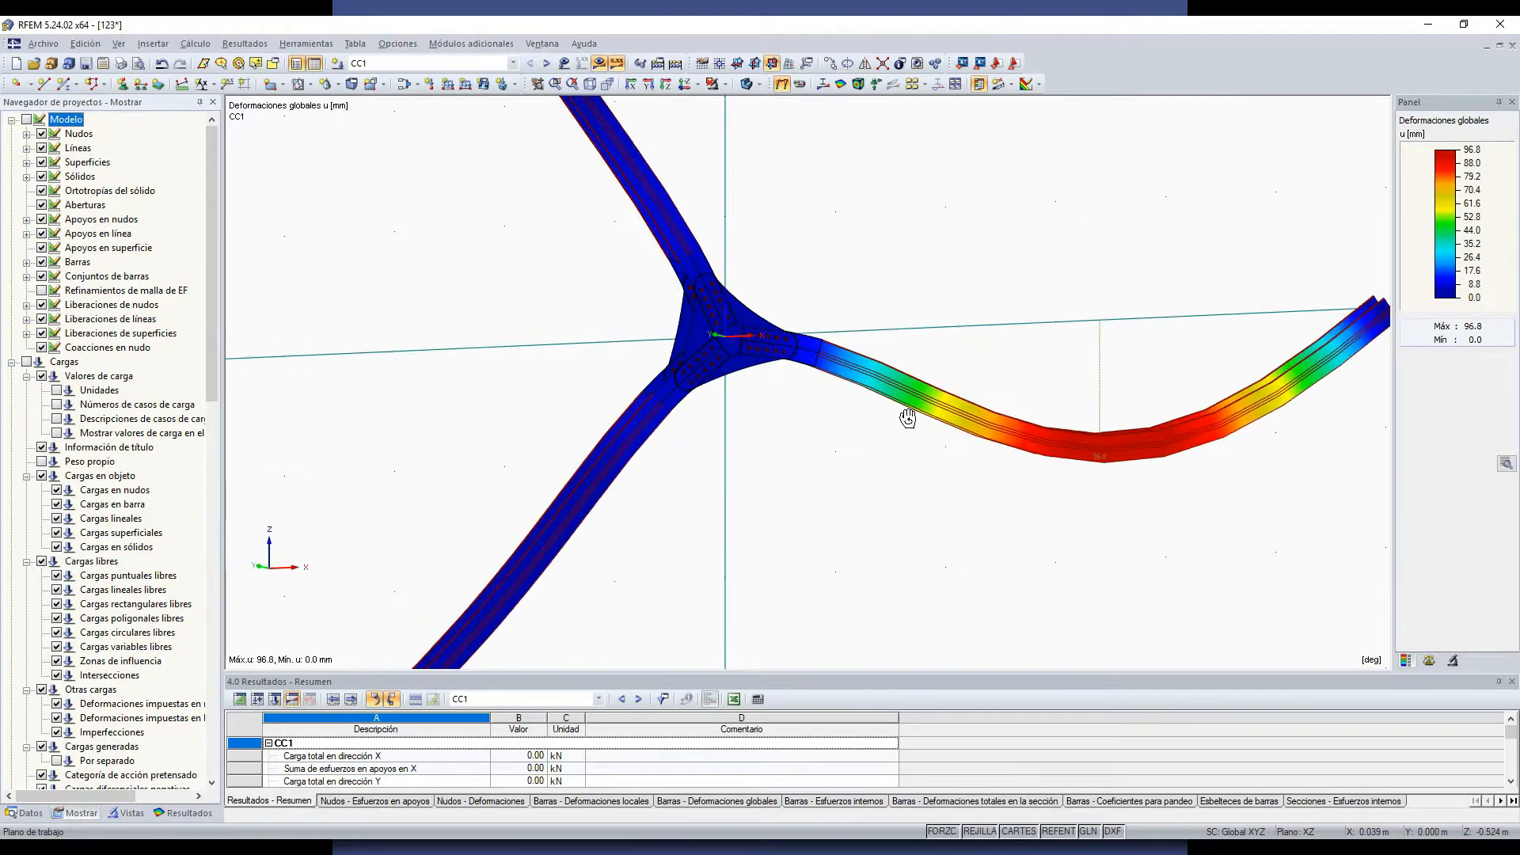
Step: Restore the display of the model objects and isolate the three-arm connection in visibility mode
left_click_drag(577, 230, 895, 469)
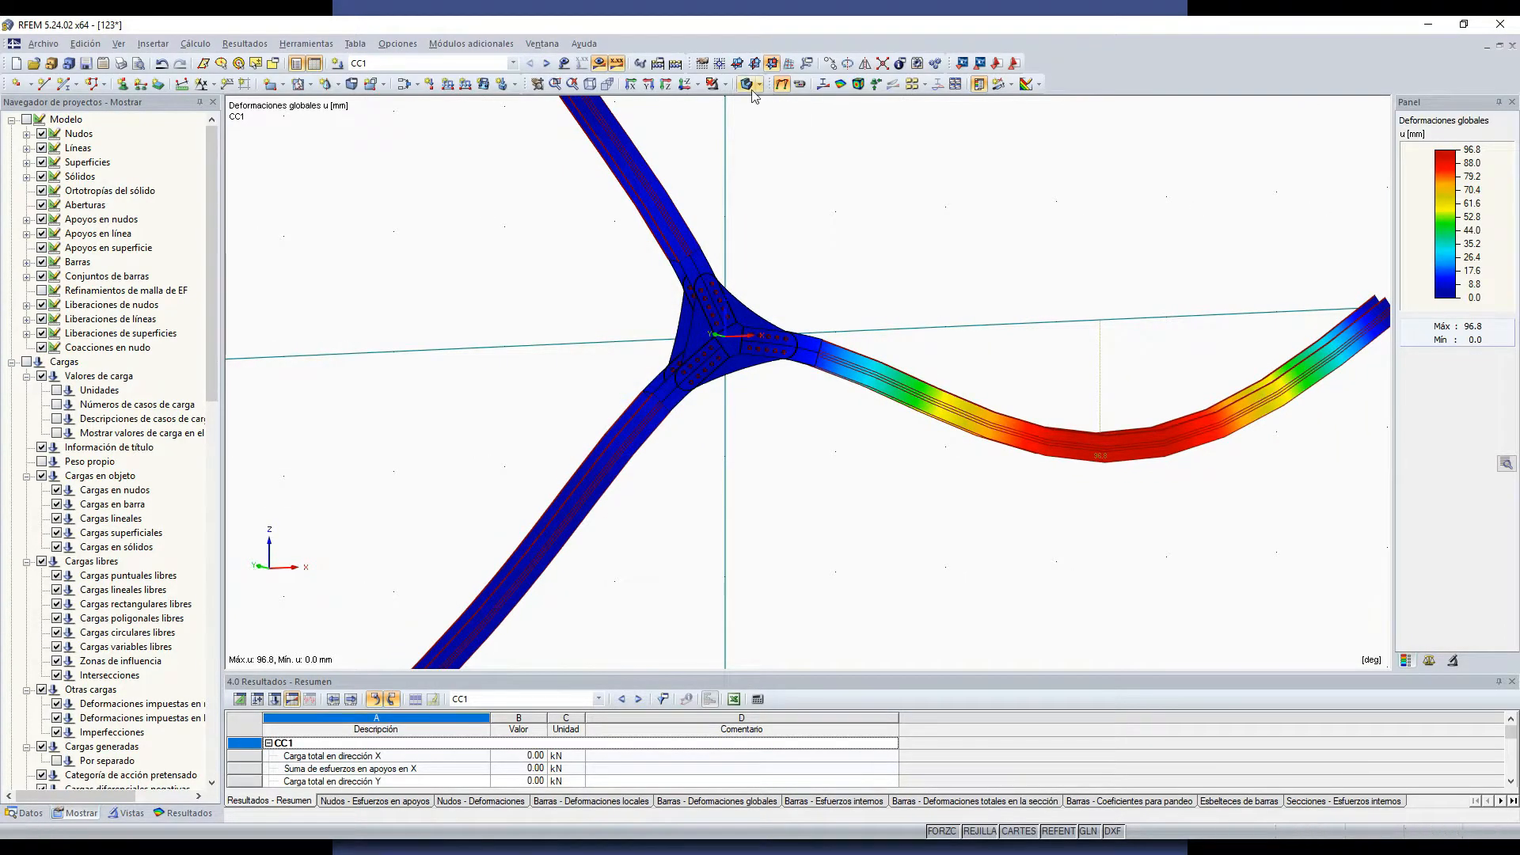
left_click(27, 120)
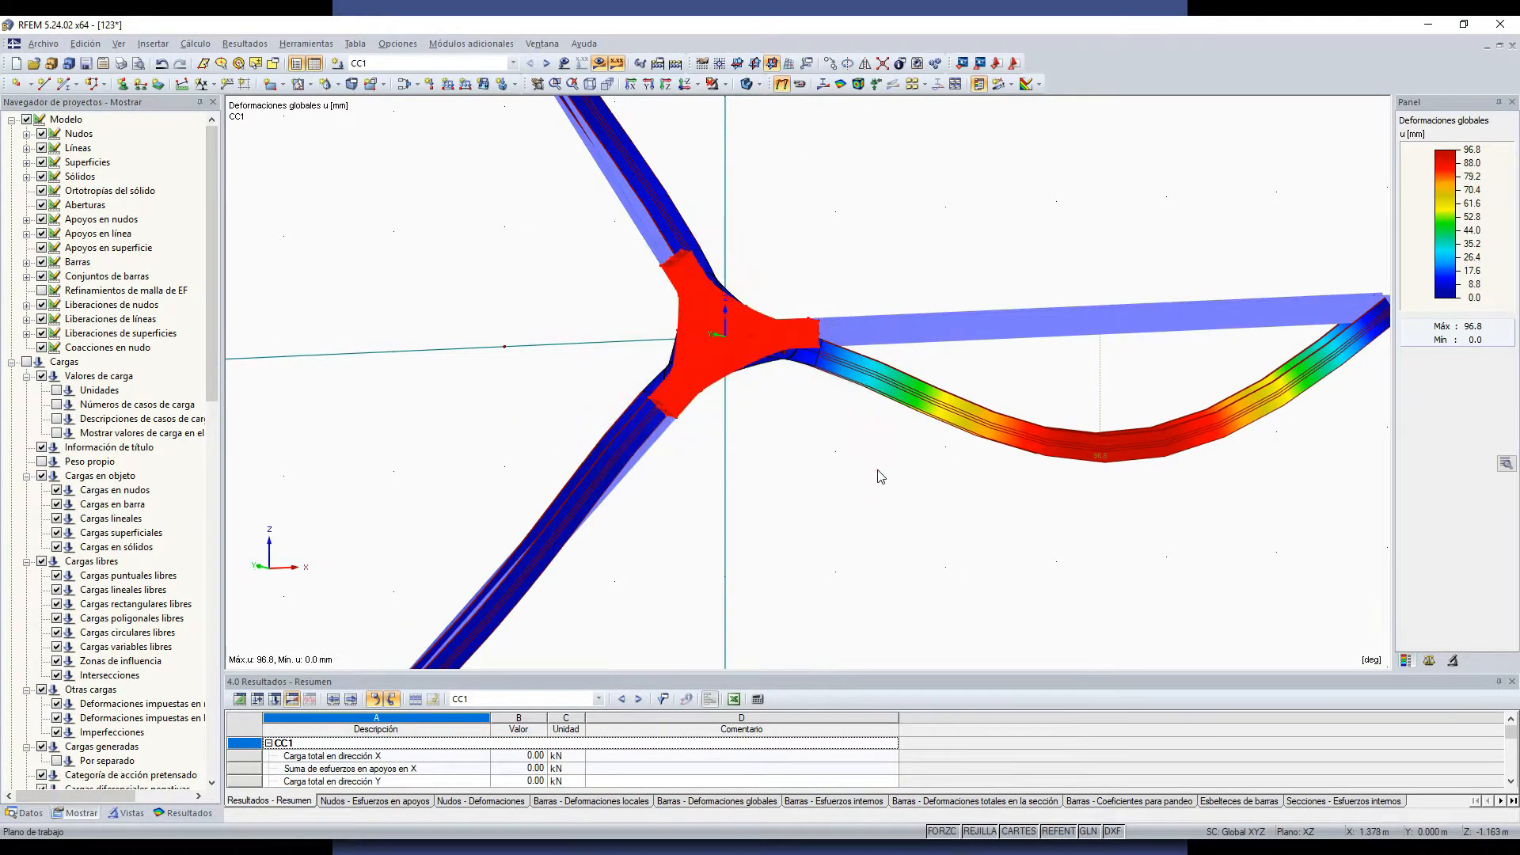
left_click(725, 84)
left_click(760, 97)
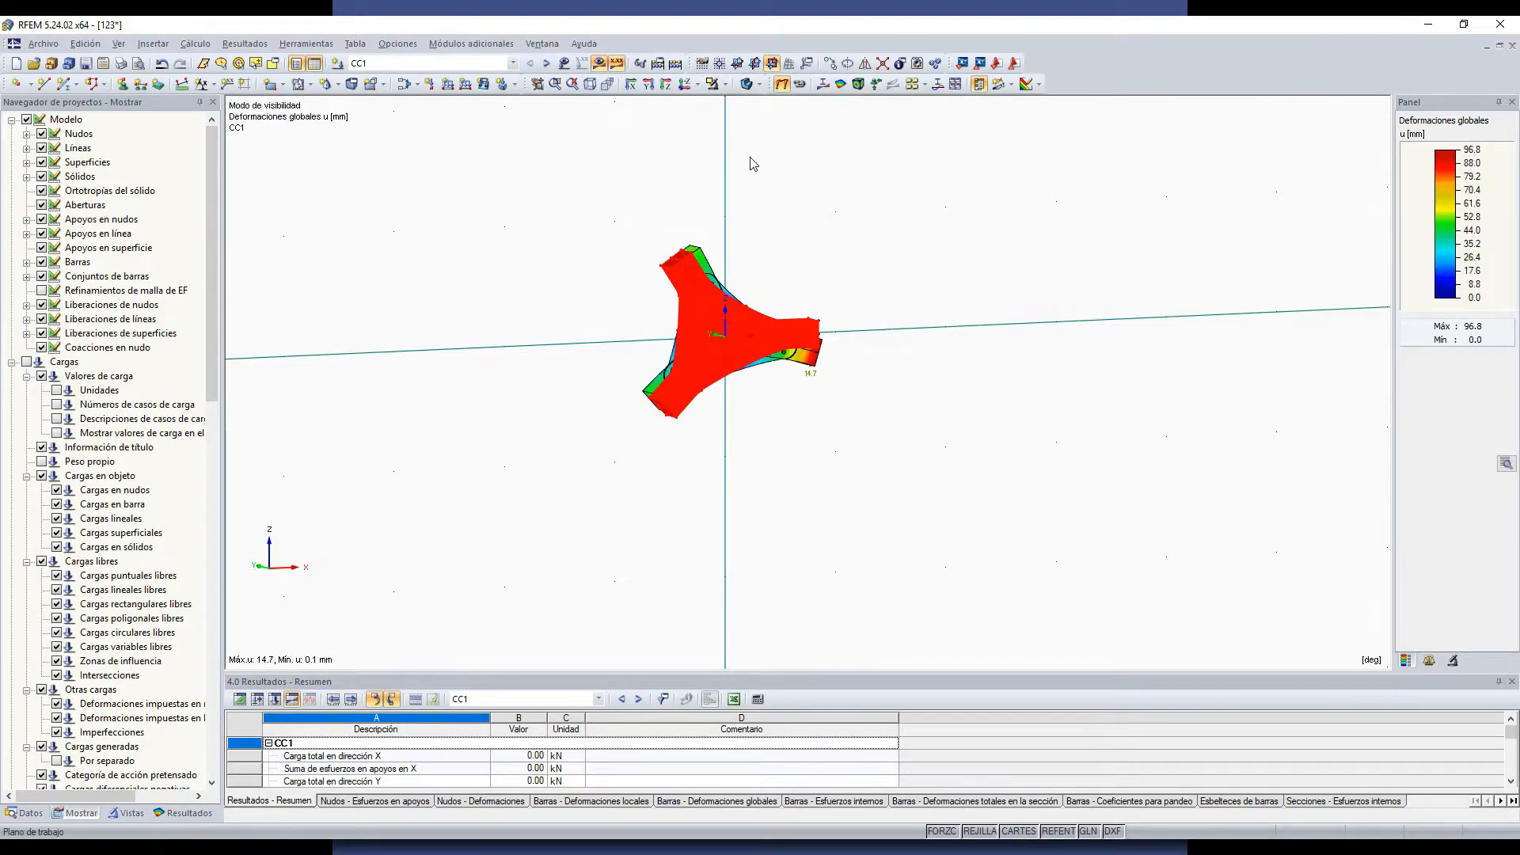
Step: Hide the undeformed model objects and examine the global deformations u of the isolated connection from several angles
scroll(766, 286, "up", 3)
middle_click_drag(764, 297, 608, 297, "ctrl")
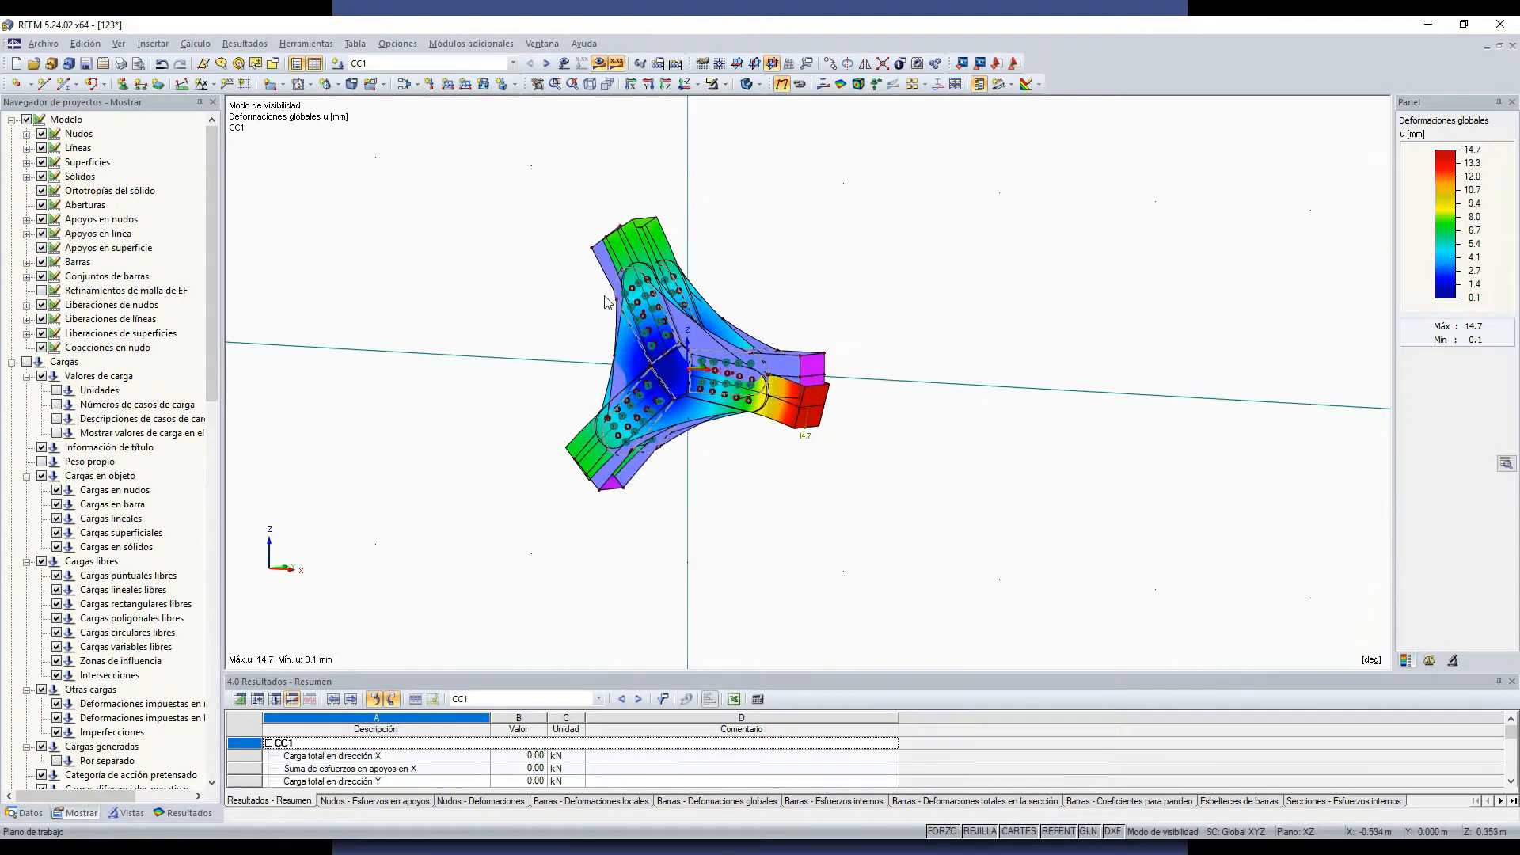
scroll(692, 339, "up", 2)
left_click(27, 120)
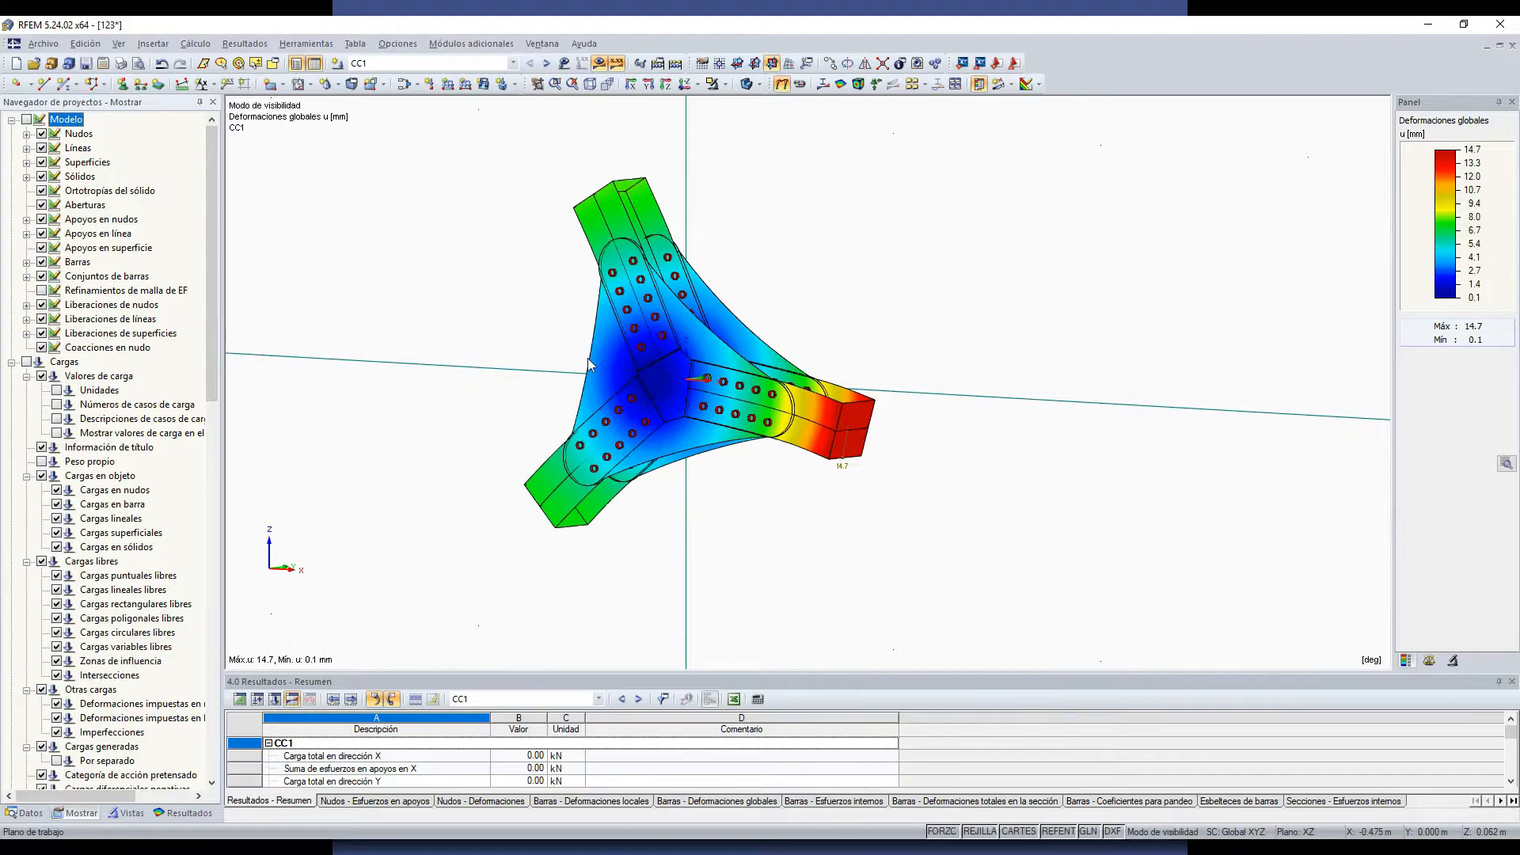
scroll(673, 367, "up", 2)
middle_click_drag(673, 367, 928, 430, "ctrl")
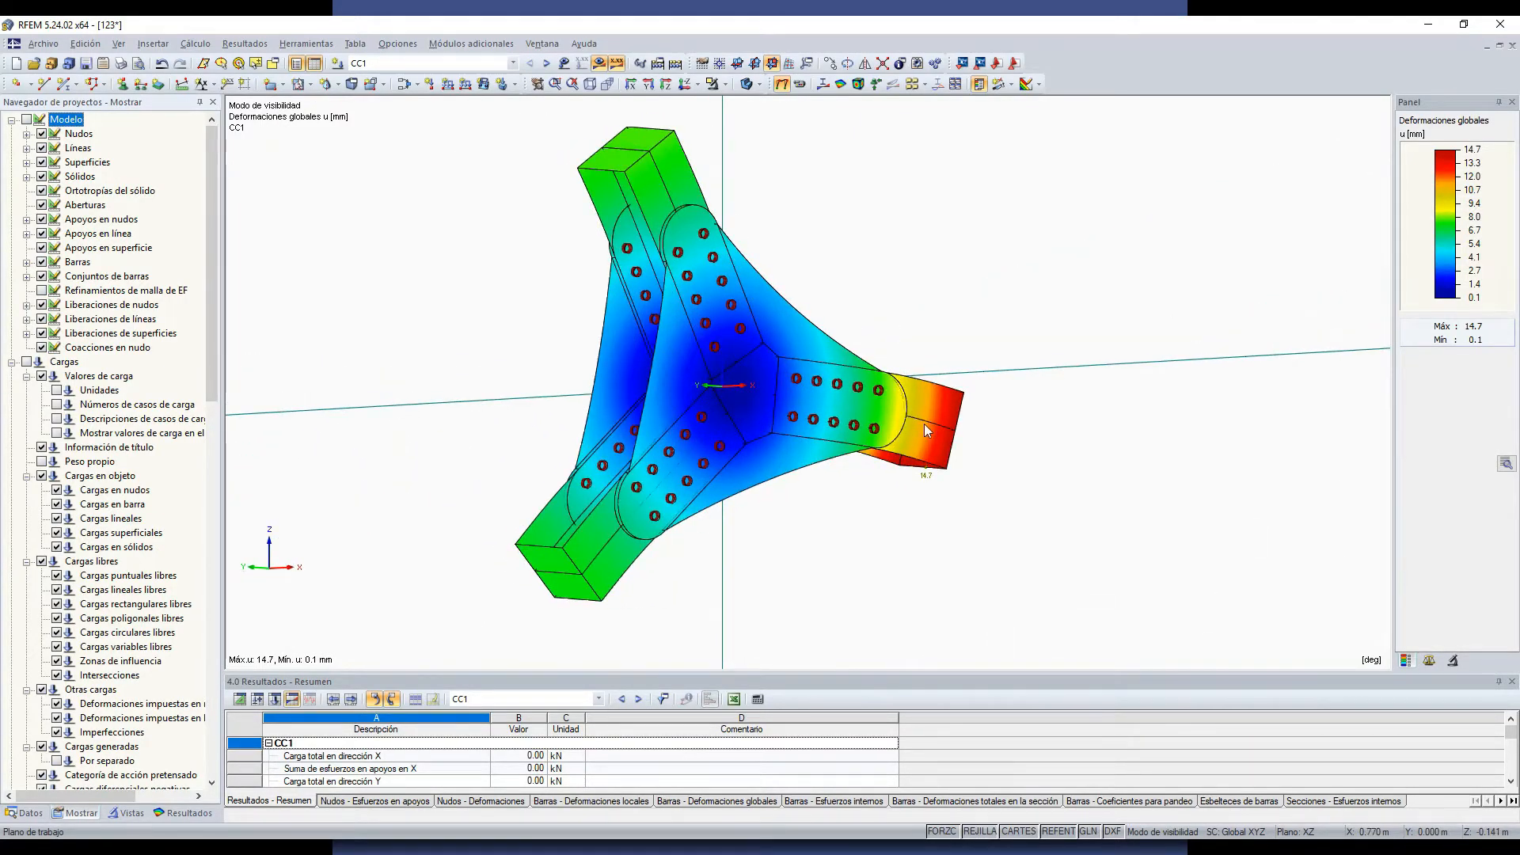
scroll(859, 403, "up", 2)
scroll(847, 396, "up", 1)
middle_click_drag(848, 396, 740, 395, "ctrl")
scroll(530, 396, "down", 1)
scroll(529, 395, "down", 2)
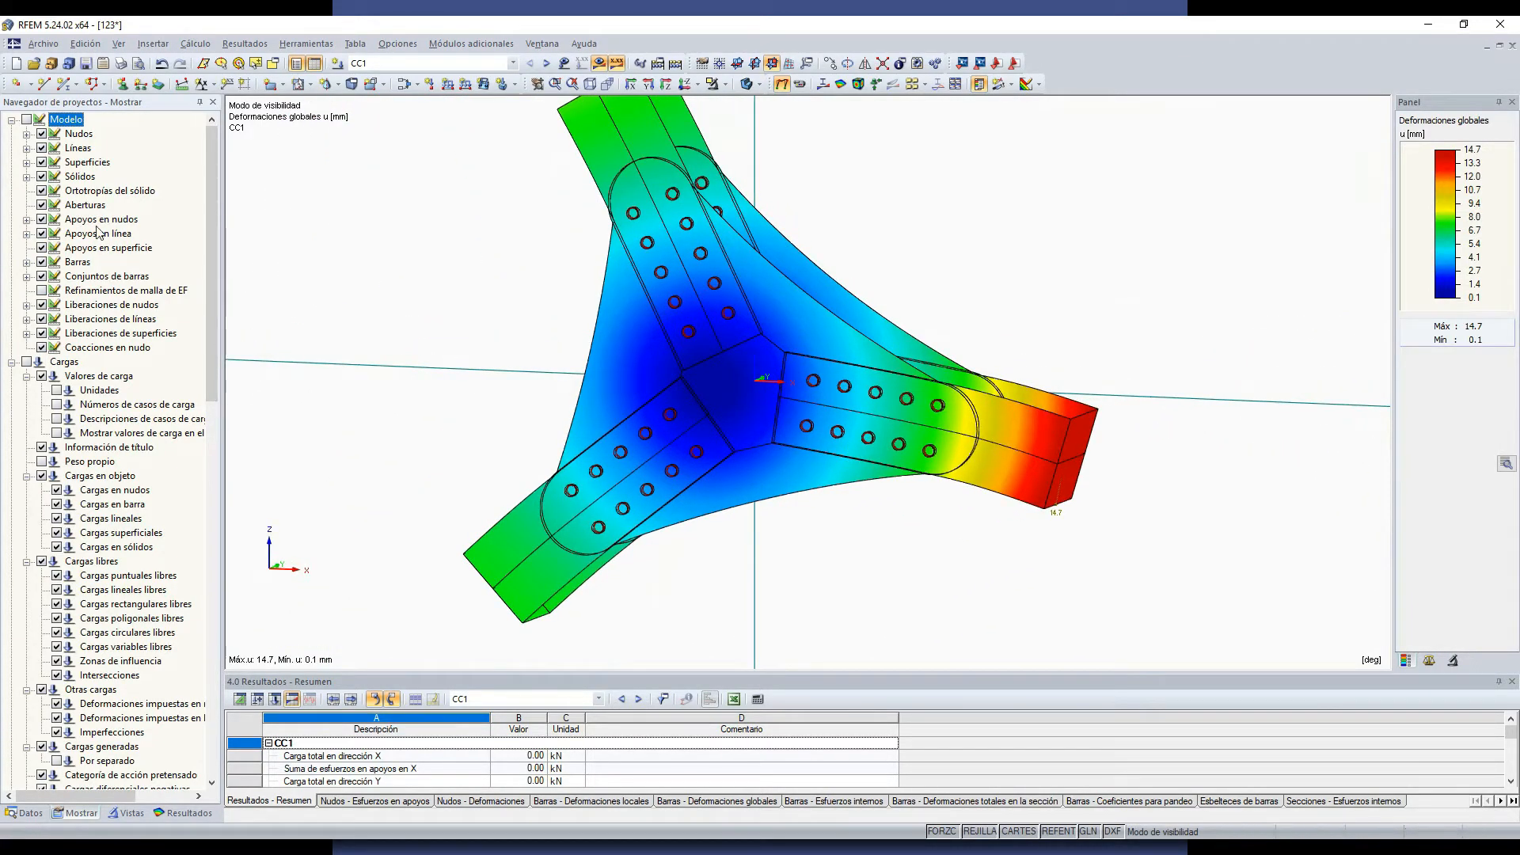
Step: Show the model objects again and display the basic surface internal forces m-x on the connection
left_click(27, 119)
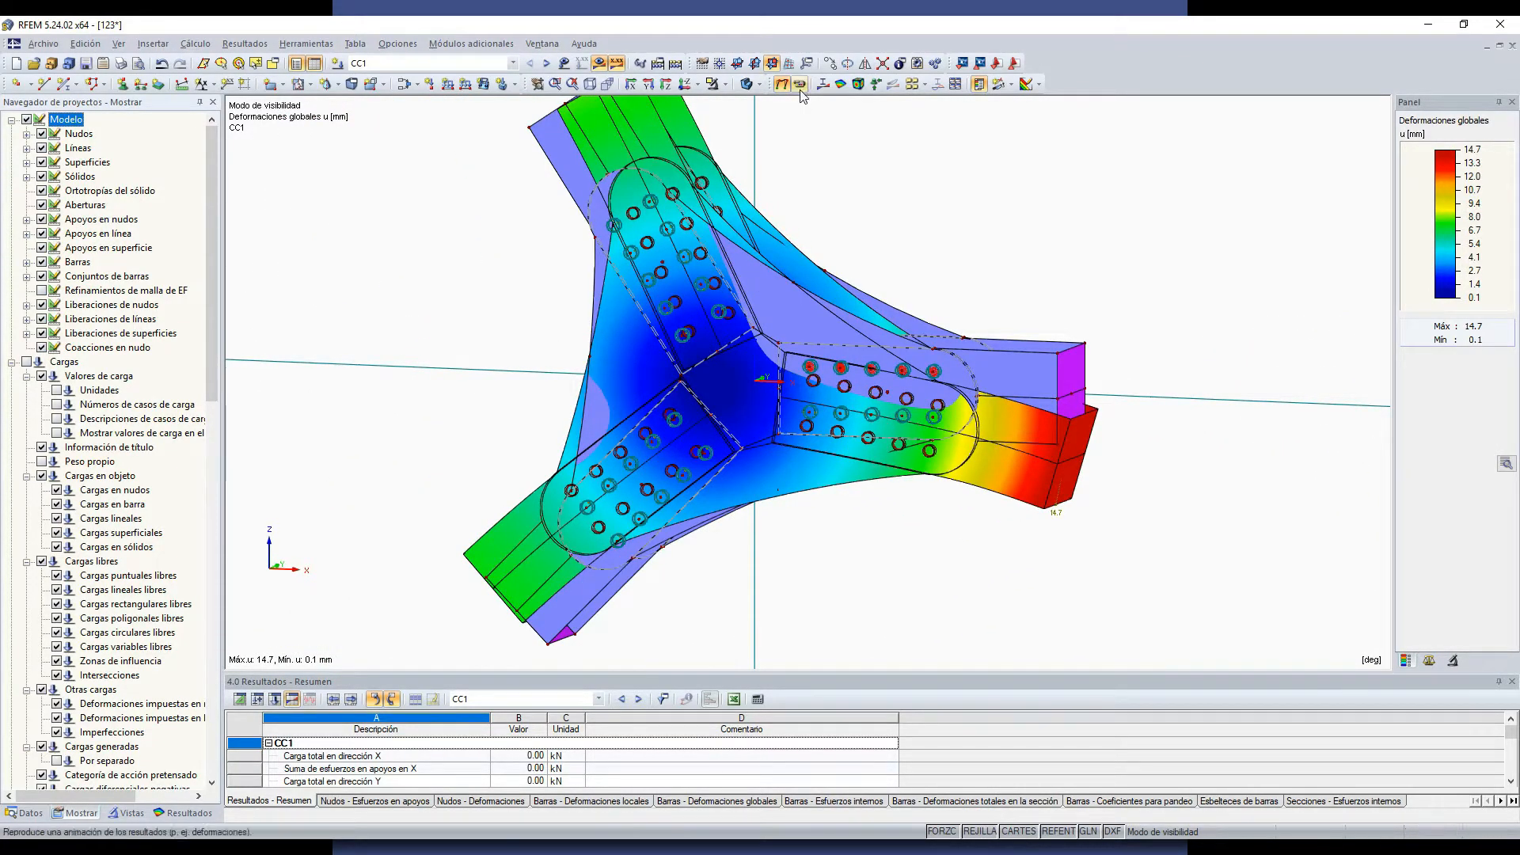
left_click(840, 84)
middle_click_drag(834, 266, 854, 473, "ctrl")
scroll(854, 473, "up", 1)
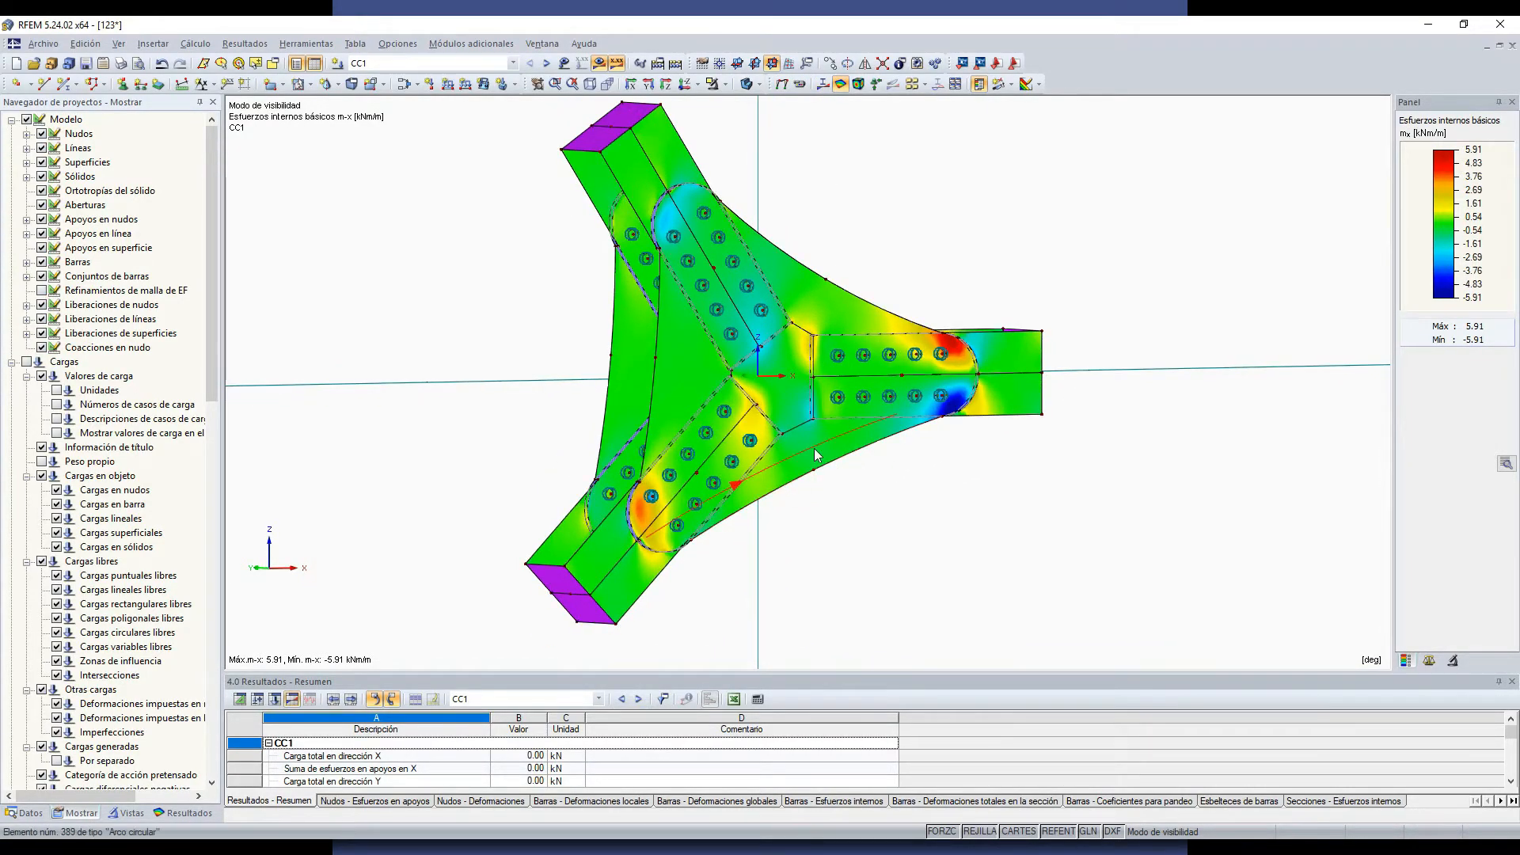
Step: Start the RF-STEEL Surfaces module and limit the analysis to surface 6, the round-ended bolted plate on the horizontal member
left_click(30, 814)
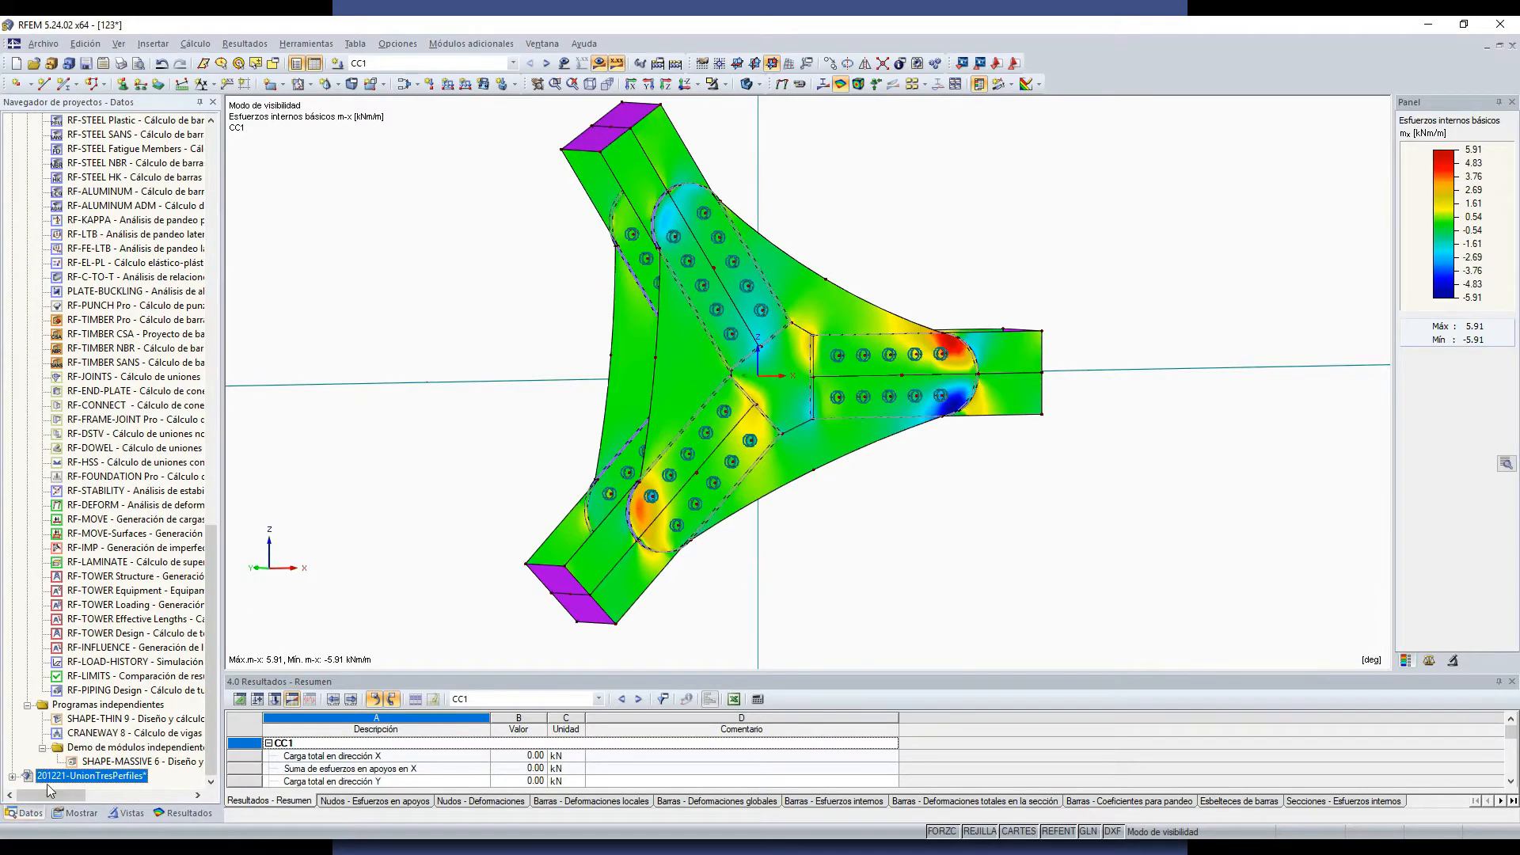
scroll(95, 673, "up", 5)
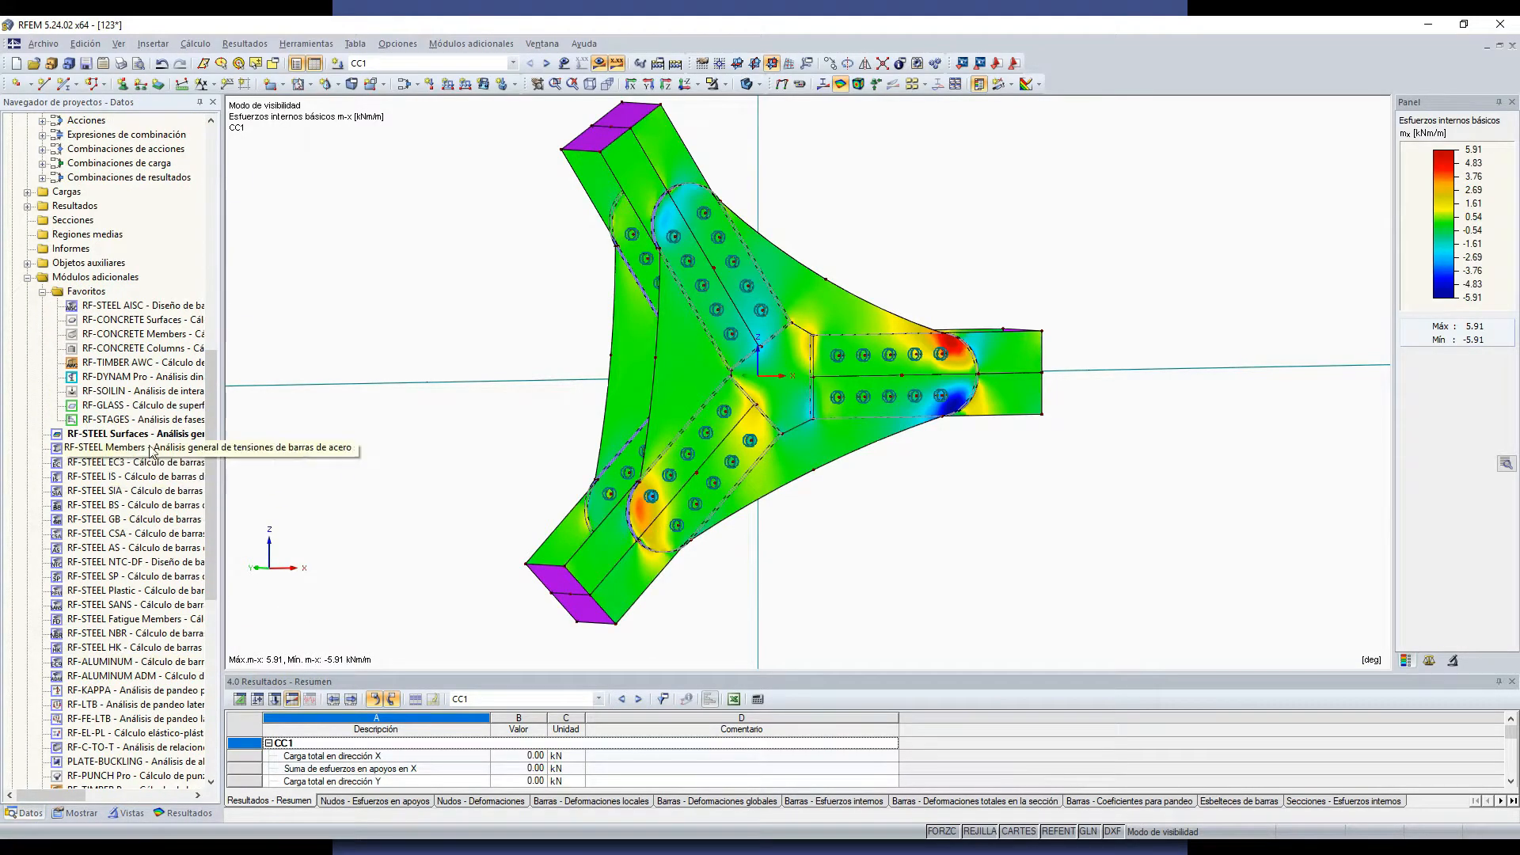
double_click(130, 433)
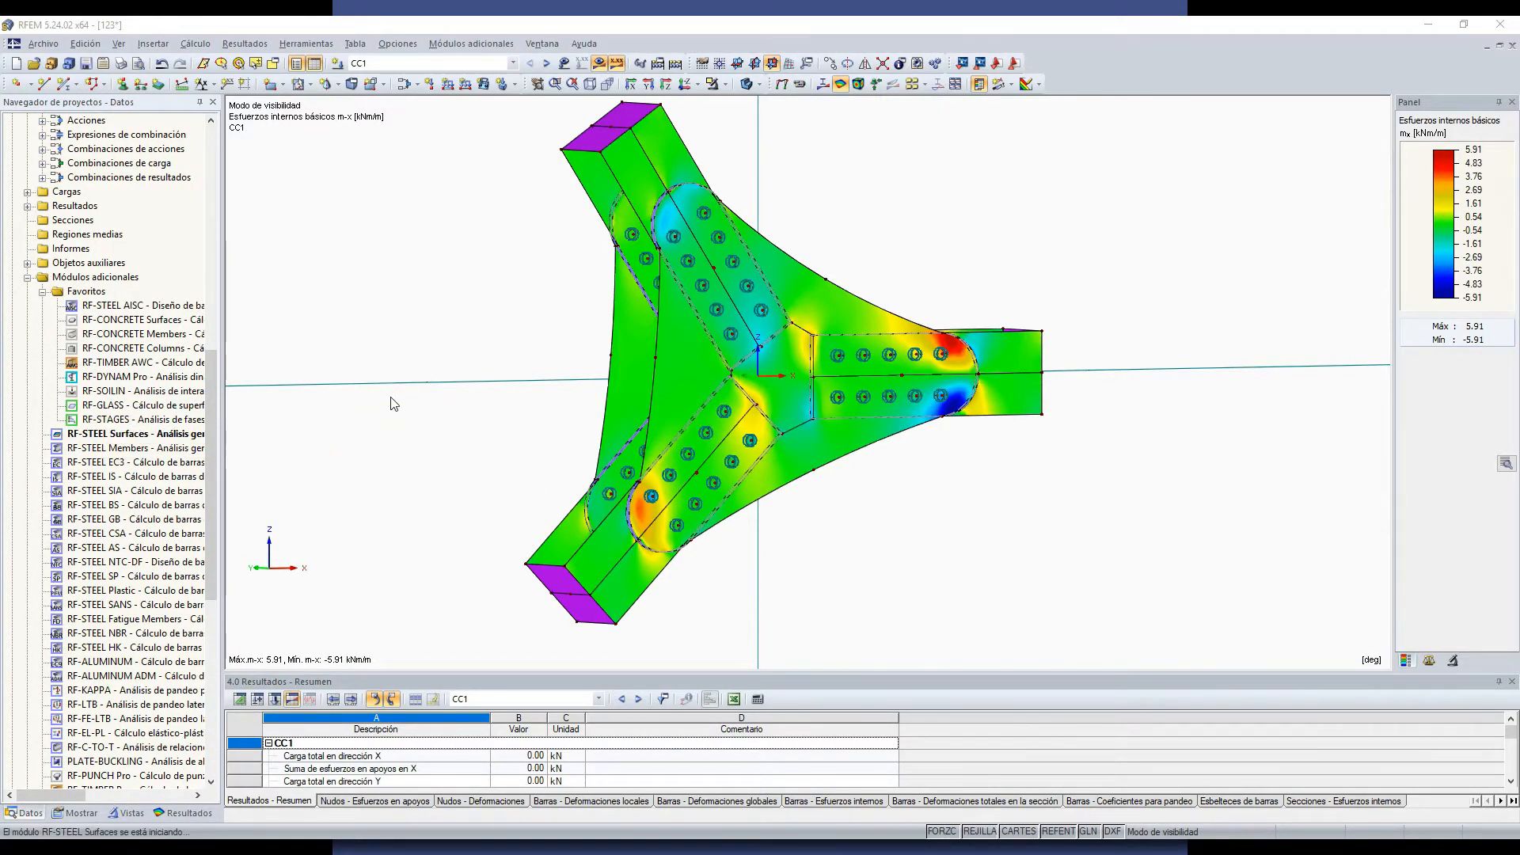
left_click(730, 226)
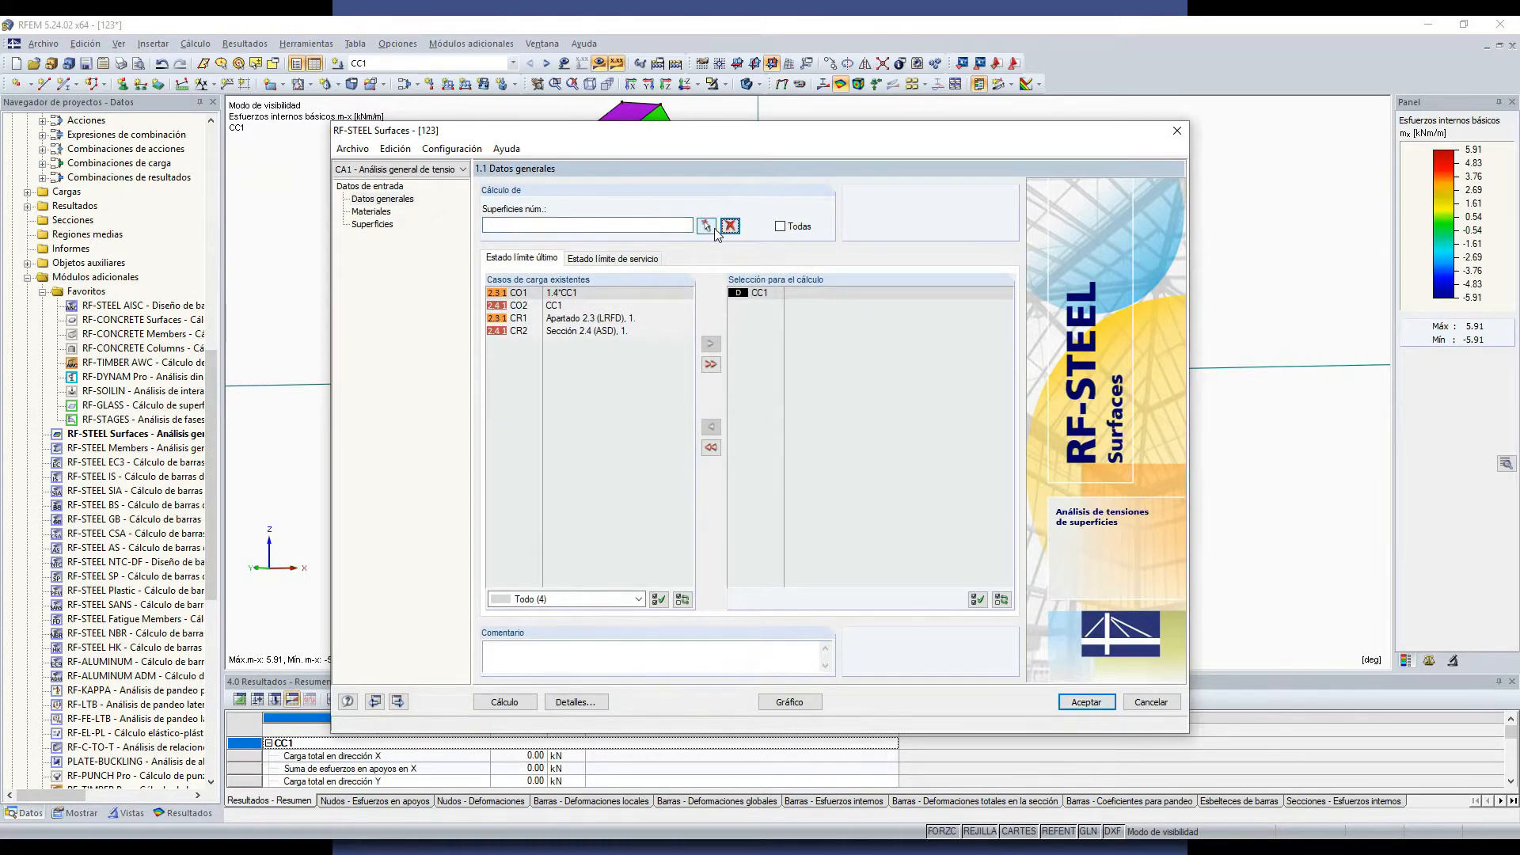
left_click(705, 225)
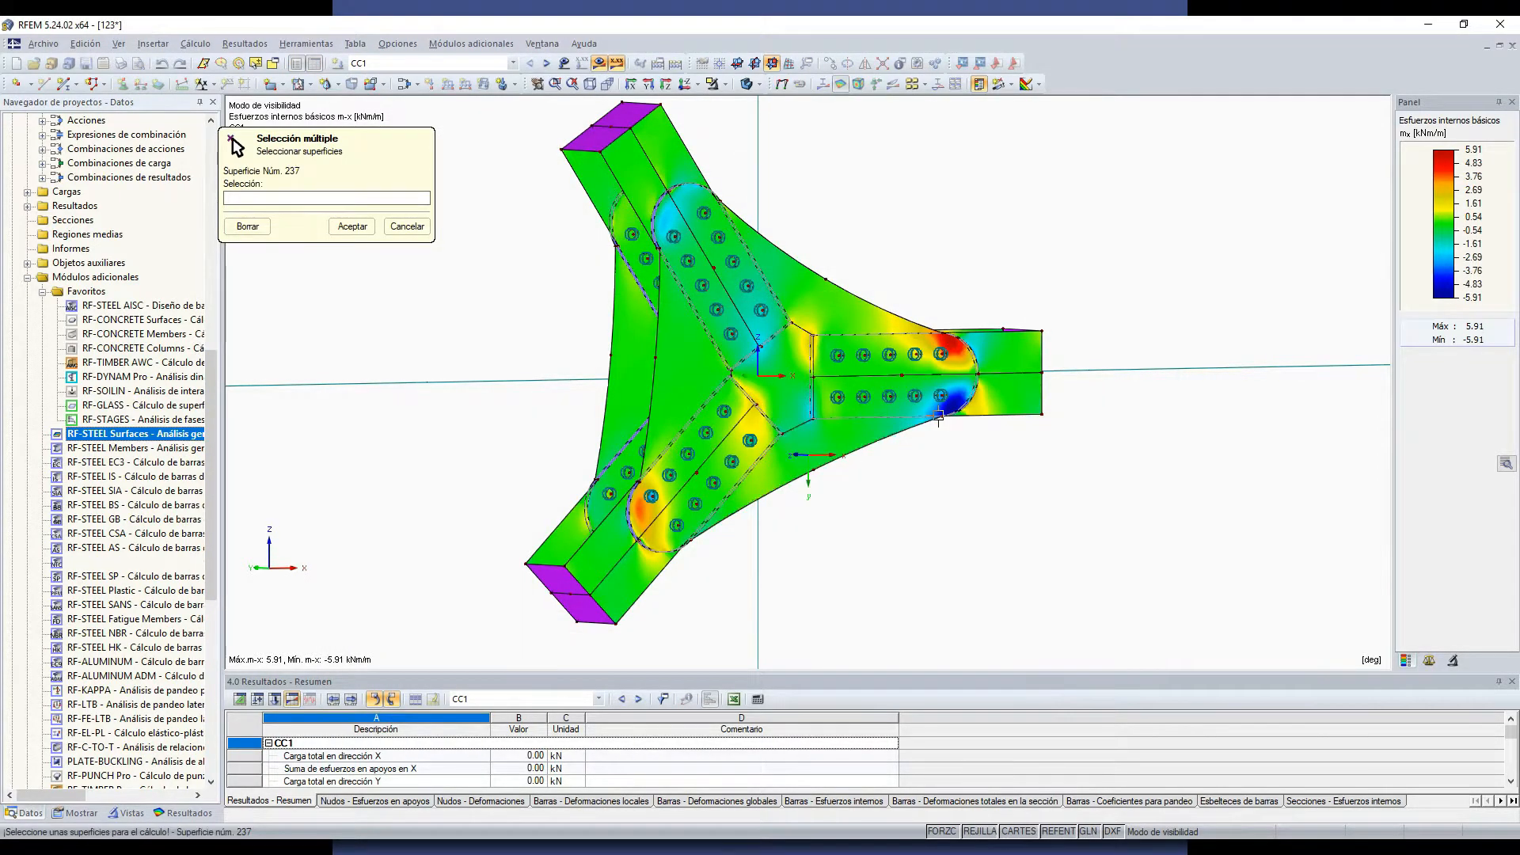
scroll(949, 374, "up", 2)
left_click(935, 370)
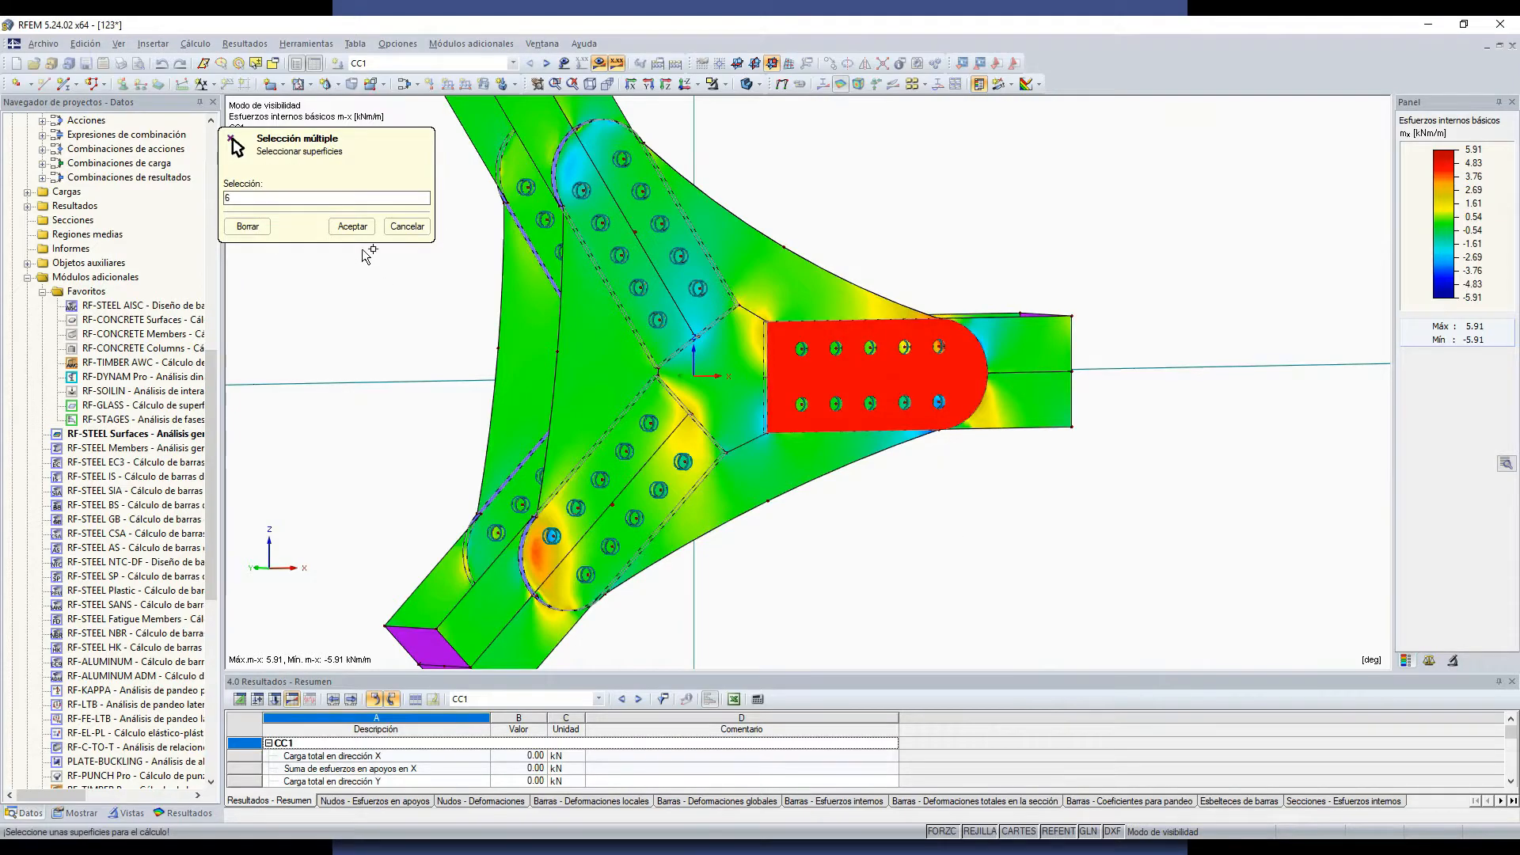
left_click(352, 227)
Step: Calculate the RF-STEEL Surfaces stresses for CC1, check the results and surface data, and save the CA1 case
left_click(530, 700)
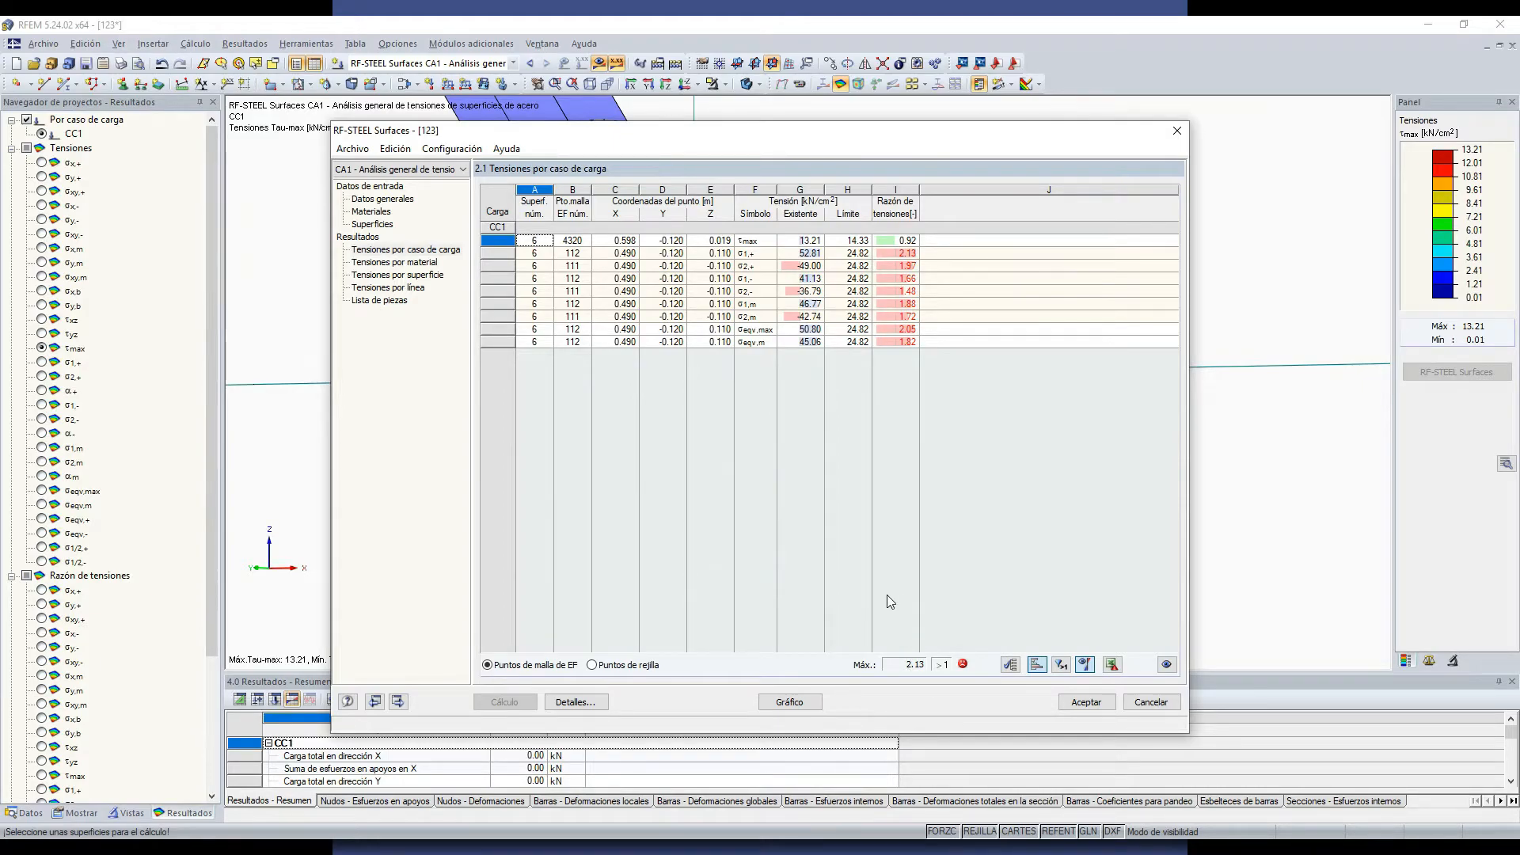
left_click(375, 226)
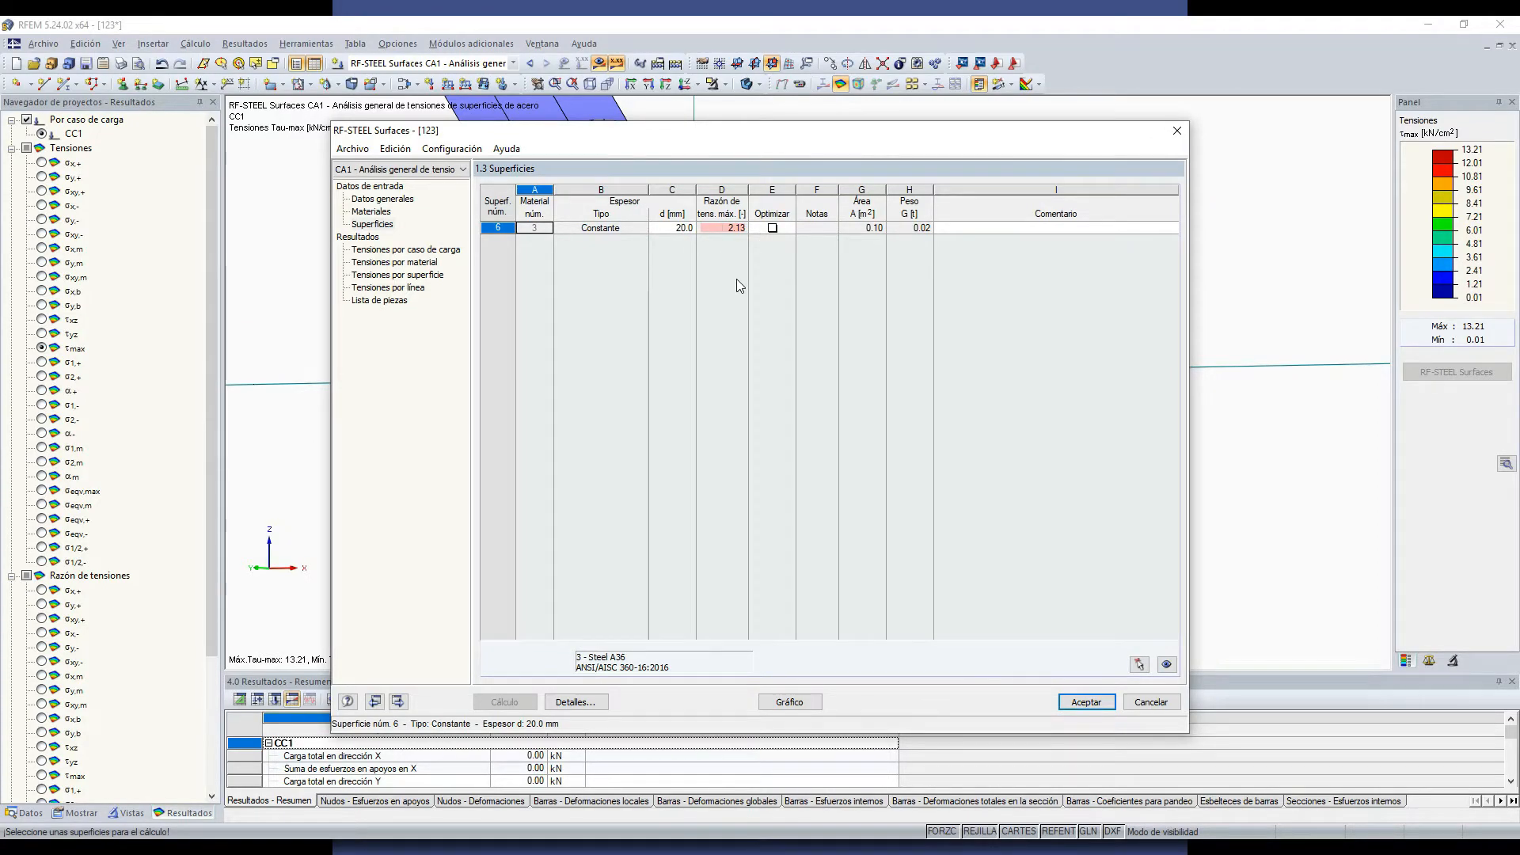
left_click(1176, 132)
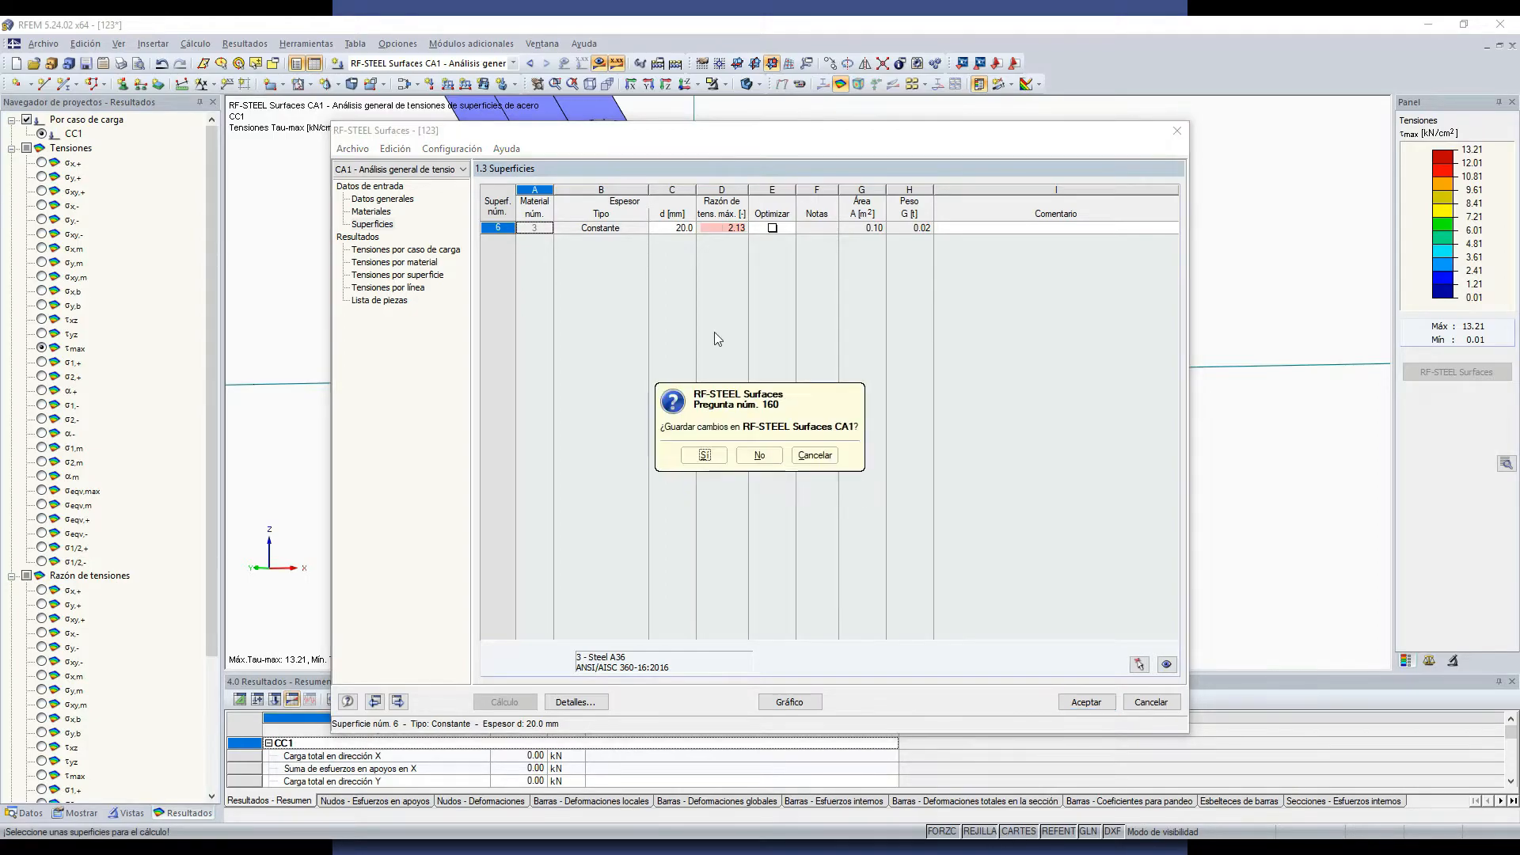
left_click(704, 455)
middle_click_drag(716, 453, 1080, 308, "ctrl")
scroll(688, 275, "down", 2)
middle_click_drag(688, 275, 816, 448, "ctrl")
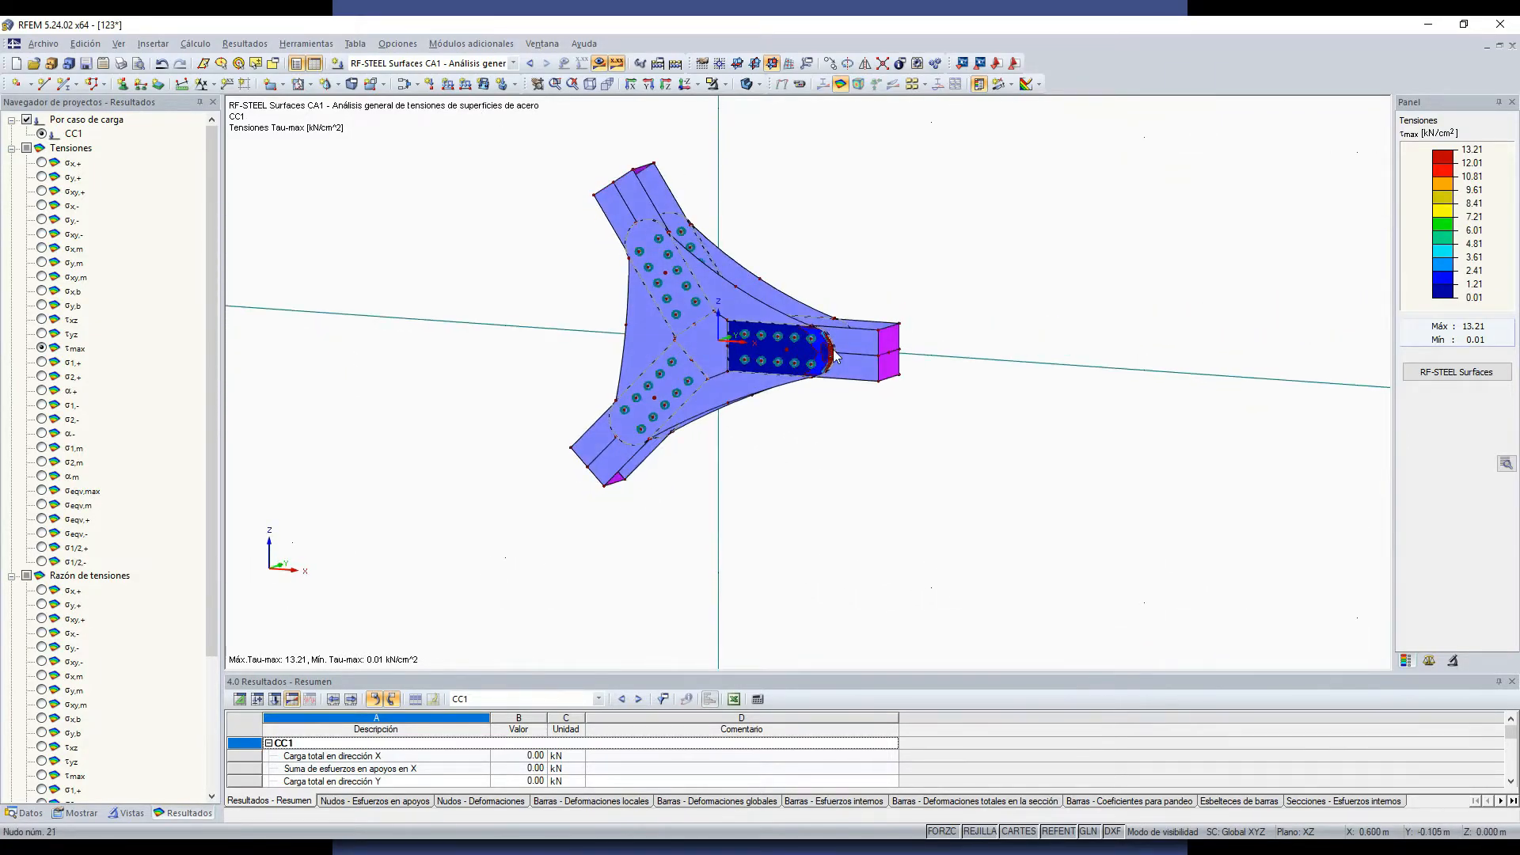
Step: Switch the displayed results back to load case CC1 and show the finite element mesh
left_click(513, 63)
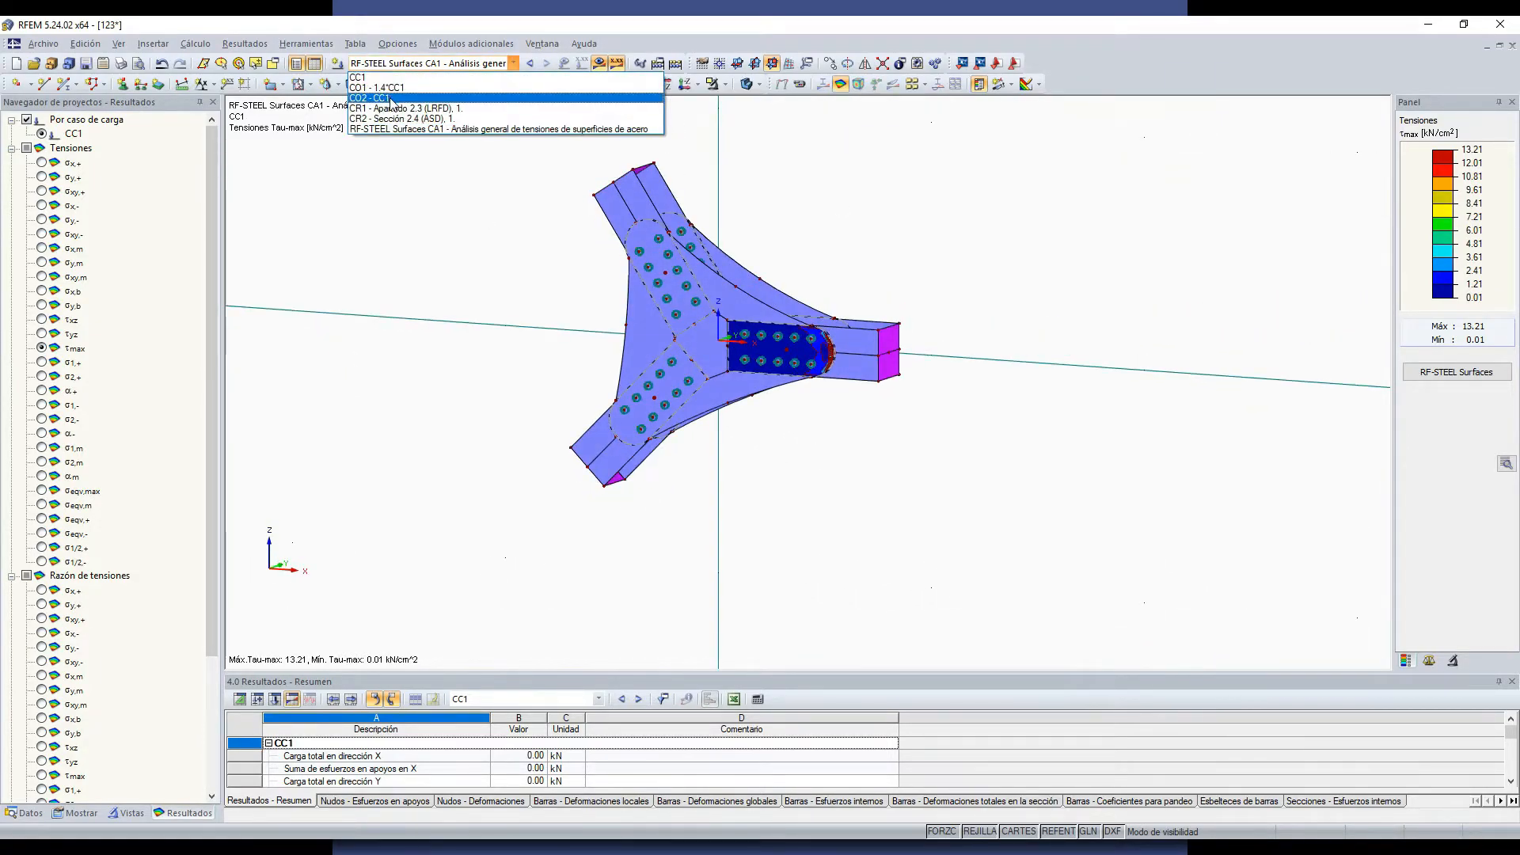
left_click(384, 95)
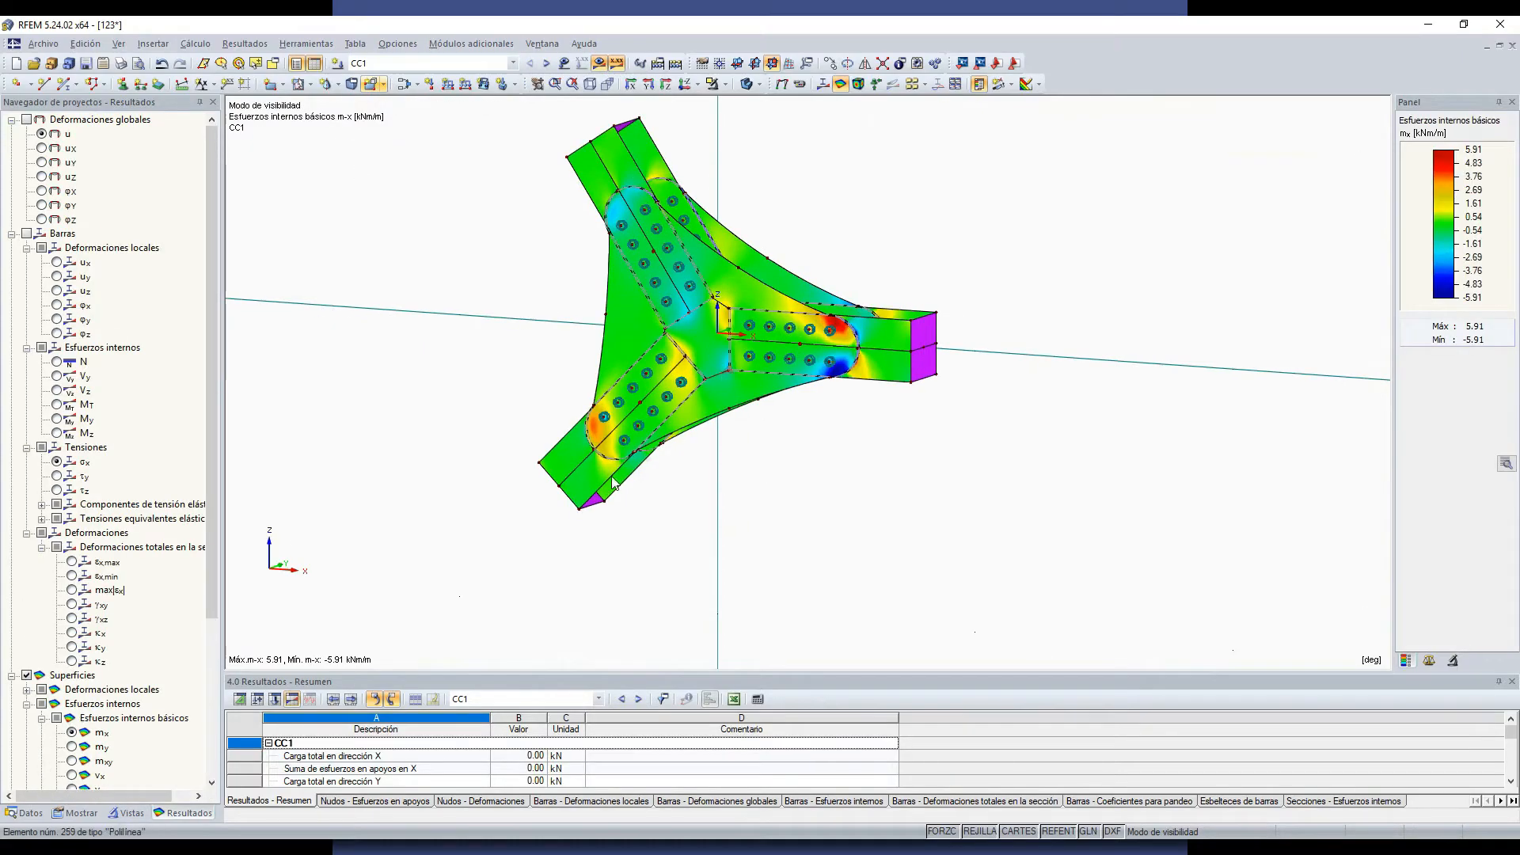
left_click(195, 43)
left_click(238, 296)
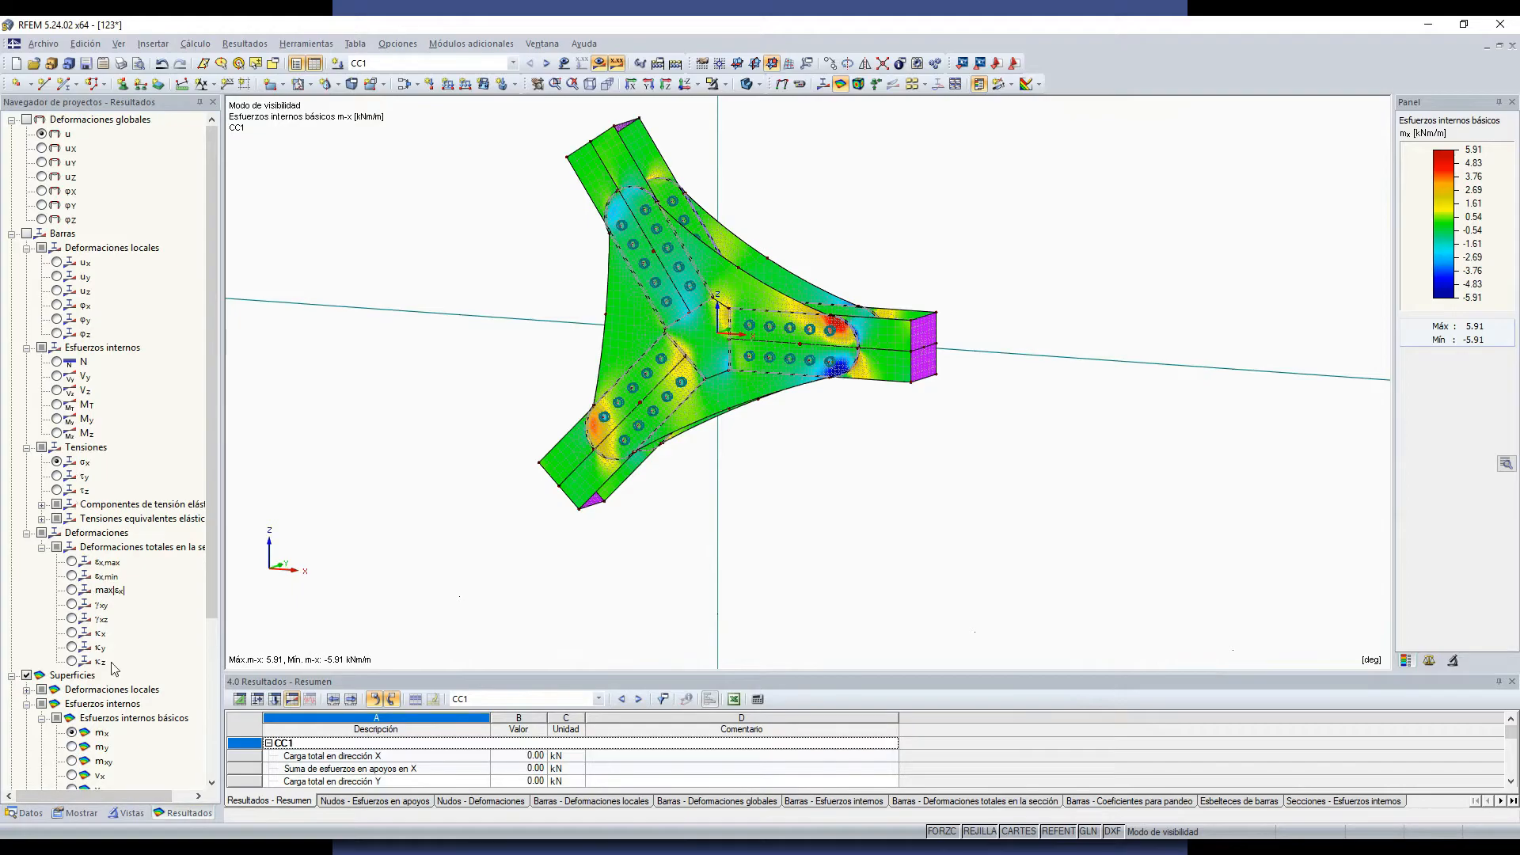
Step: Display the basic surface stresses σx,+ and σy,+ in turn and examine their distribution over the connection
scroll(765, 373, "up", 2)
scroll(154, 665, "down", 5)
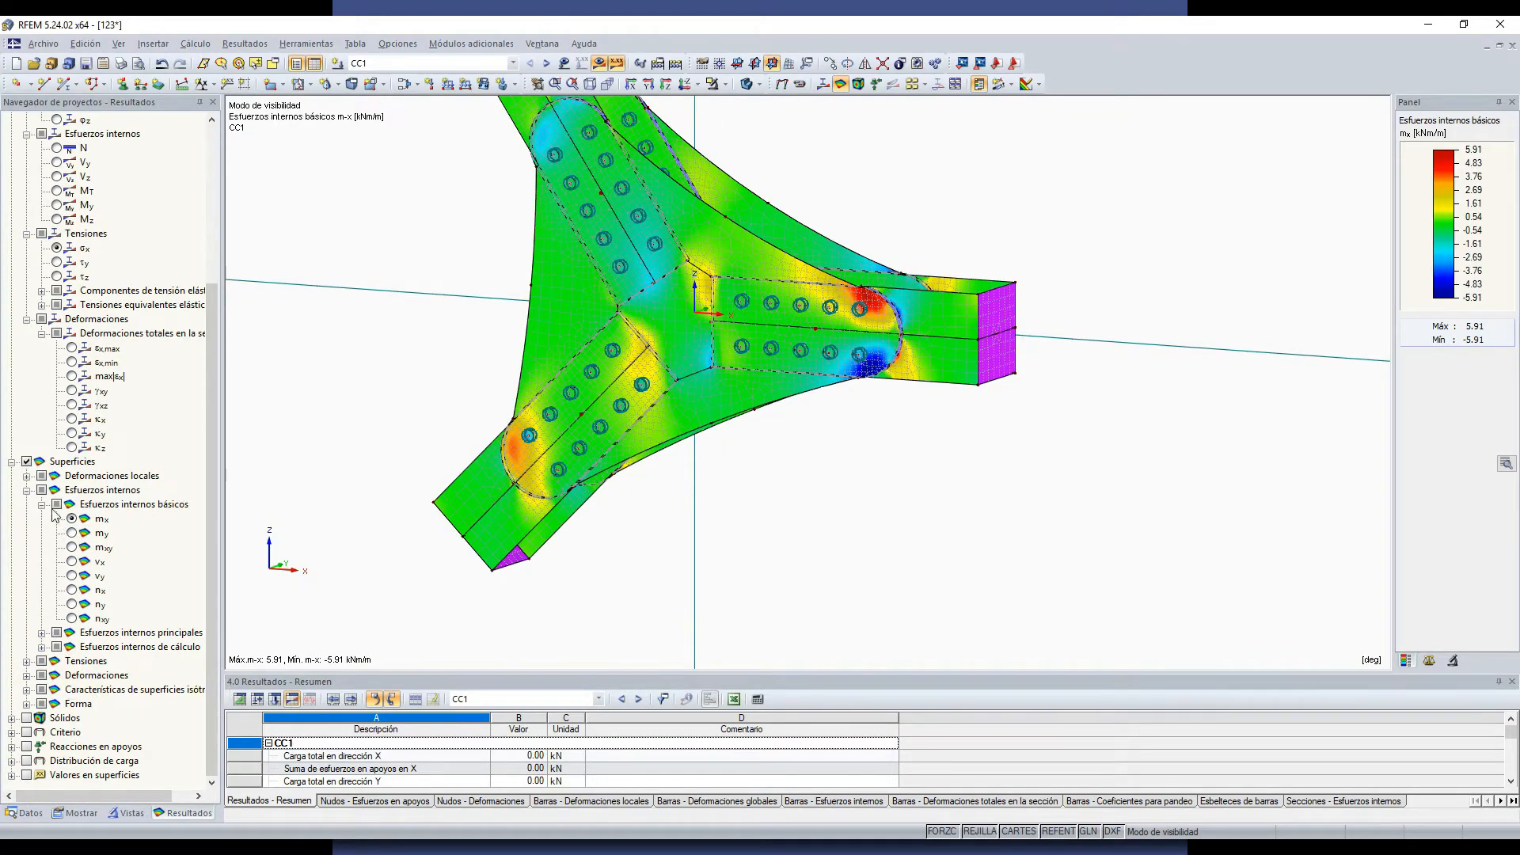
double_click(49, 663)
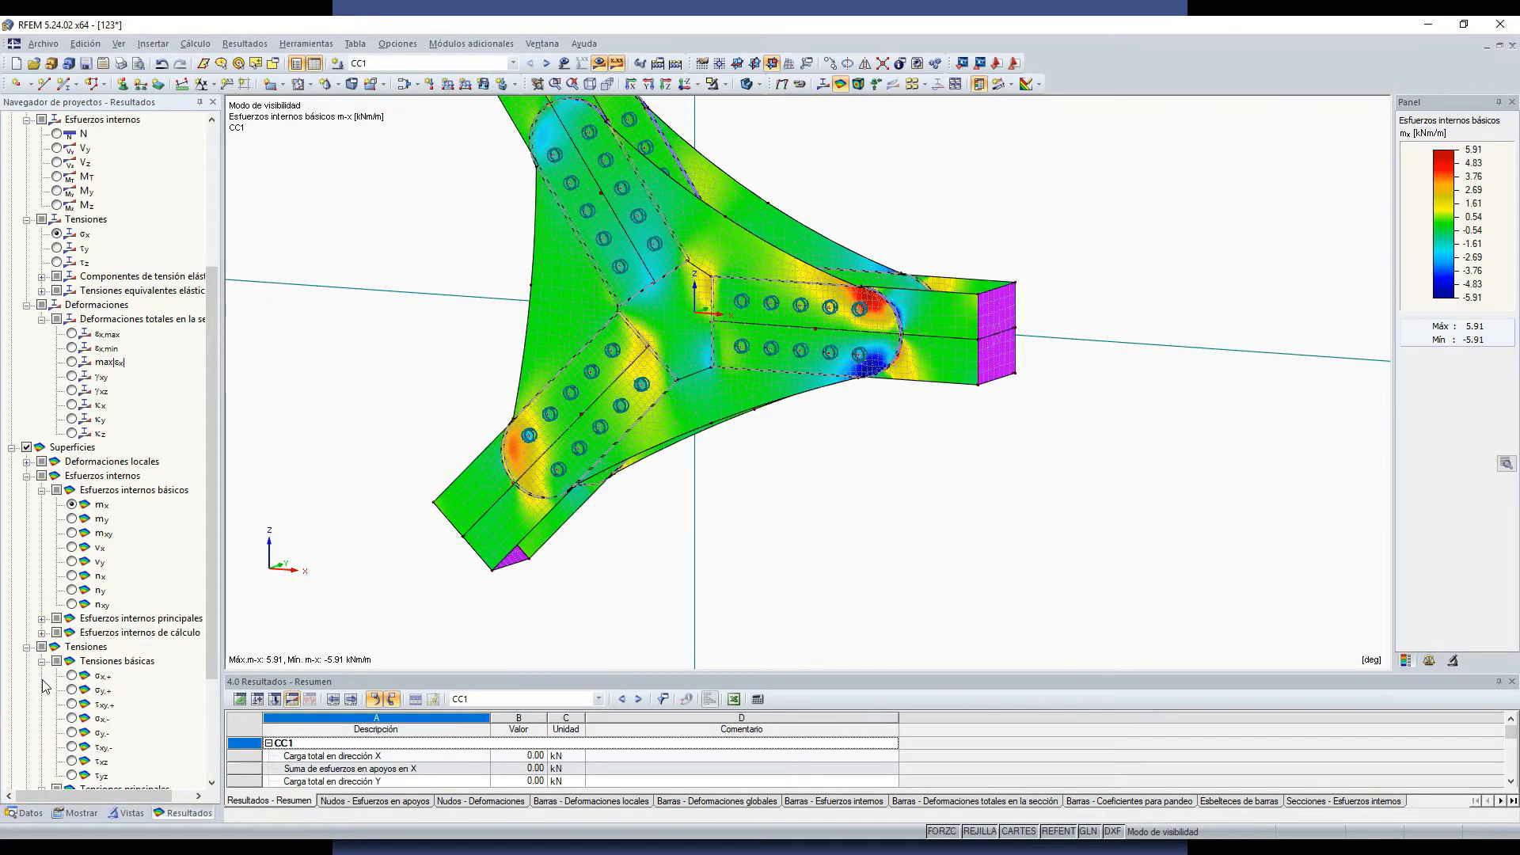
left_click(72, 675)
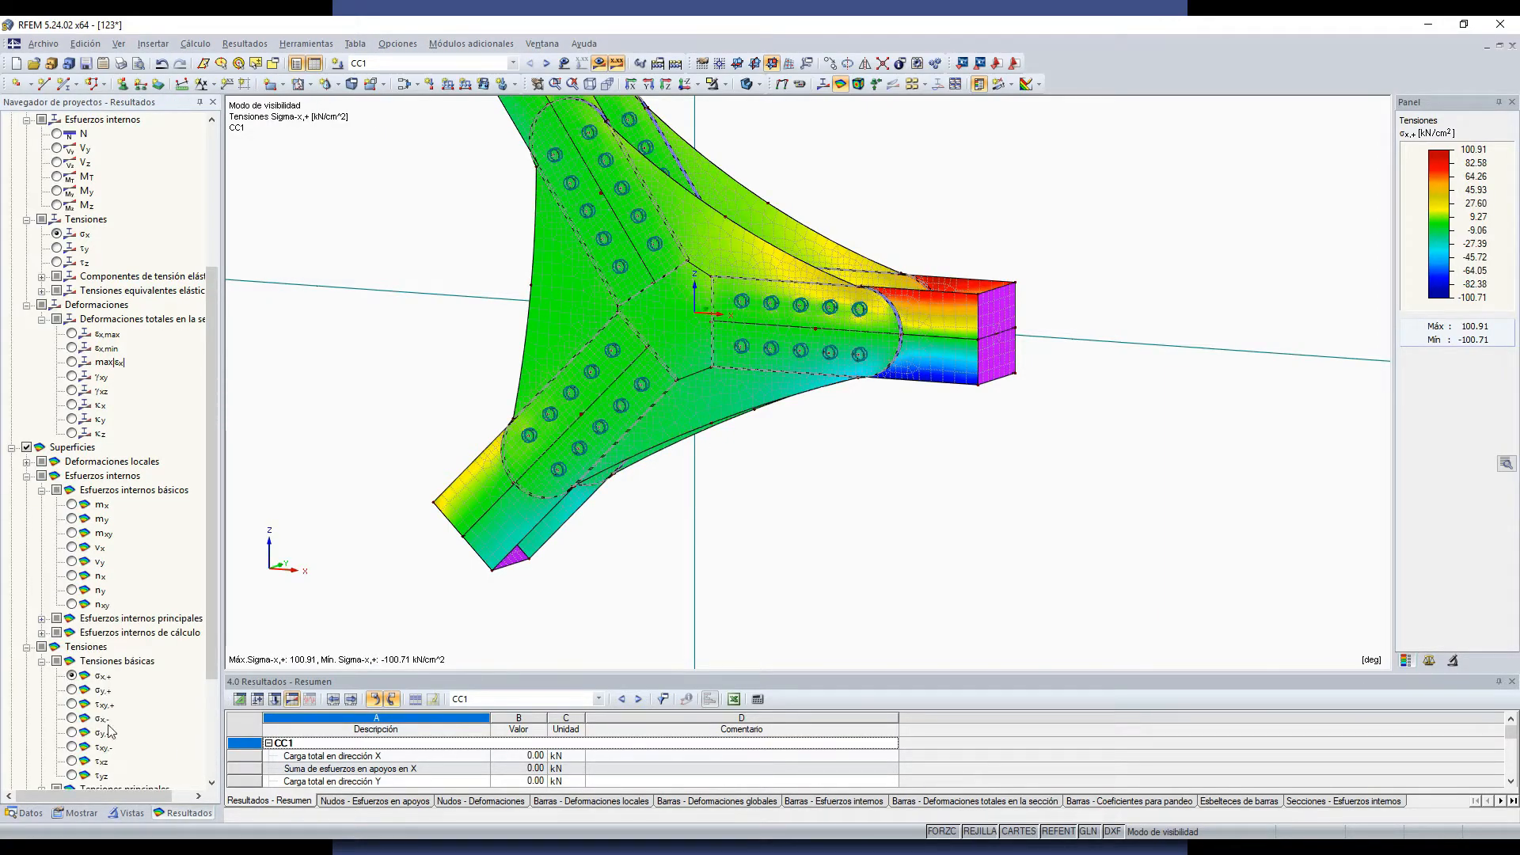
left_click(73, 690)
middle_click_drag(601, 507, 686, 350, "ctrl")
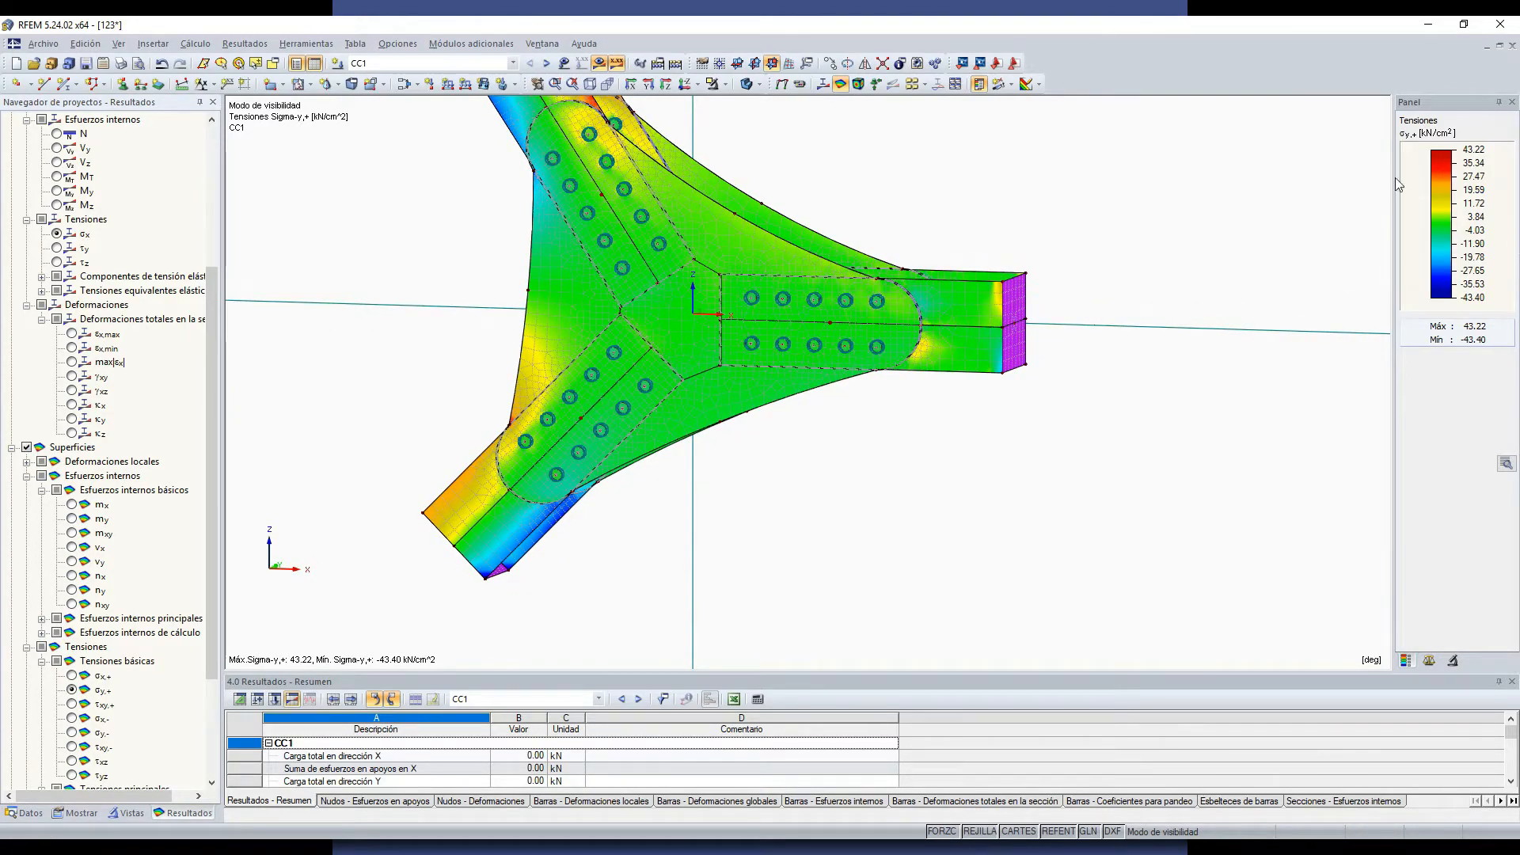
middle_click_drag(707, 292, 710, 452, "ctrl")
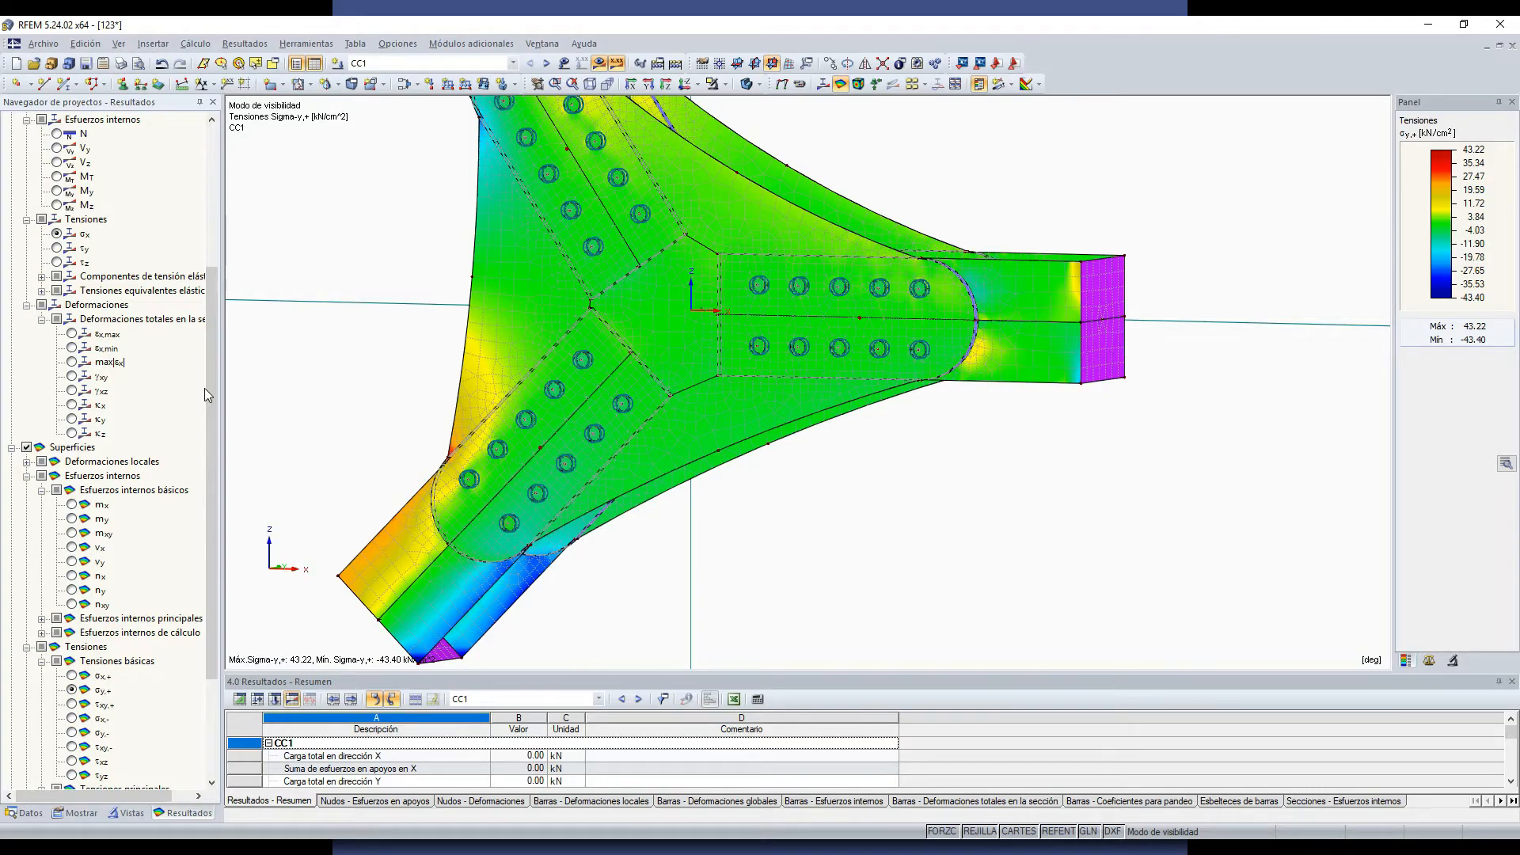
scroll(783, 408, "down", 1)
mouse_move(782, 409)
middle_mouse_down("ctrl")
mouse_move(726, 417)
mouse_move(757, 420)
middle_mouse_up("ctrl")
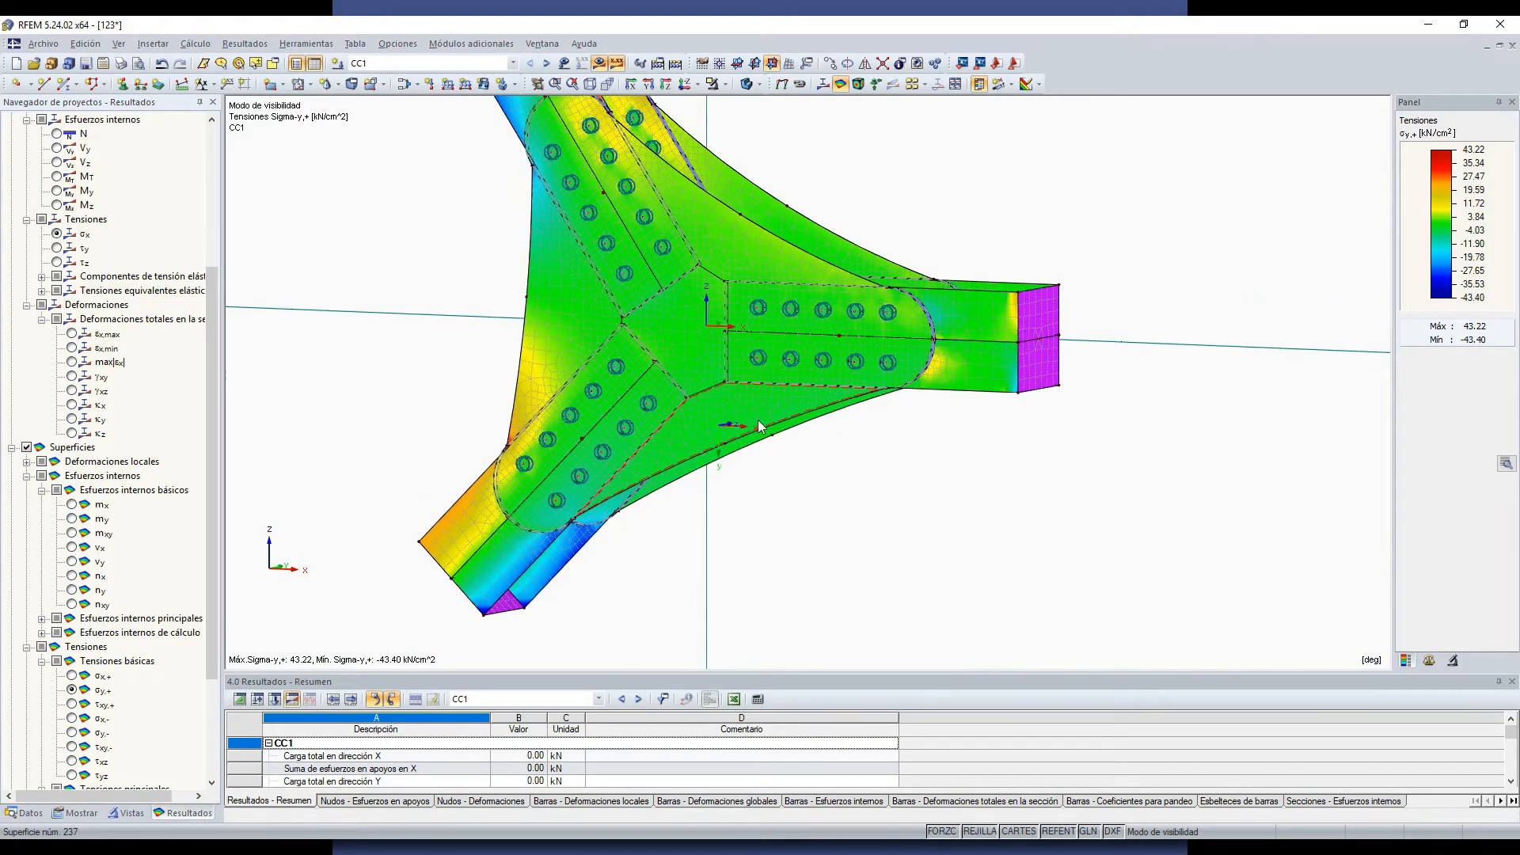
scroll(683, 334, "up", 1)
scroll(743, 434, "down", 2)
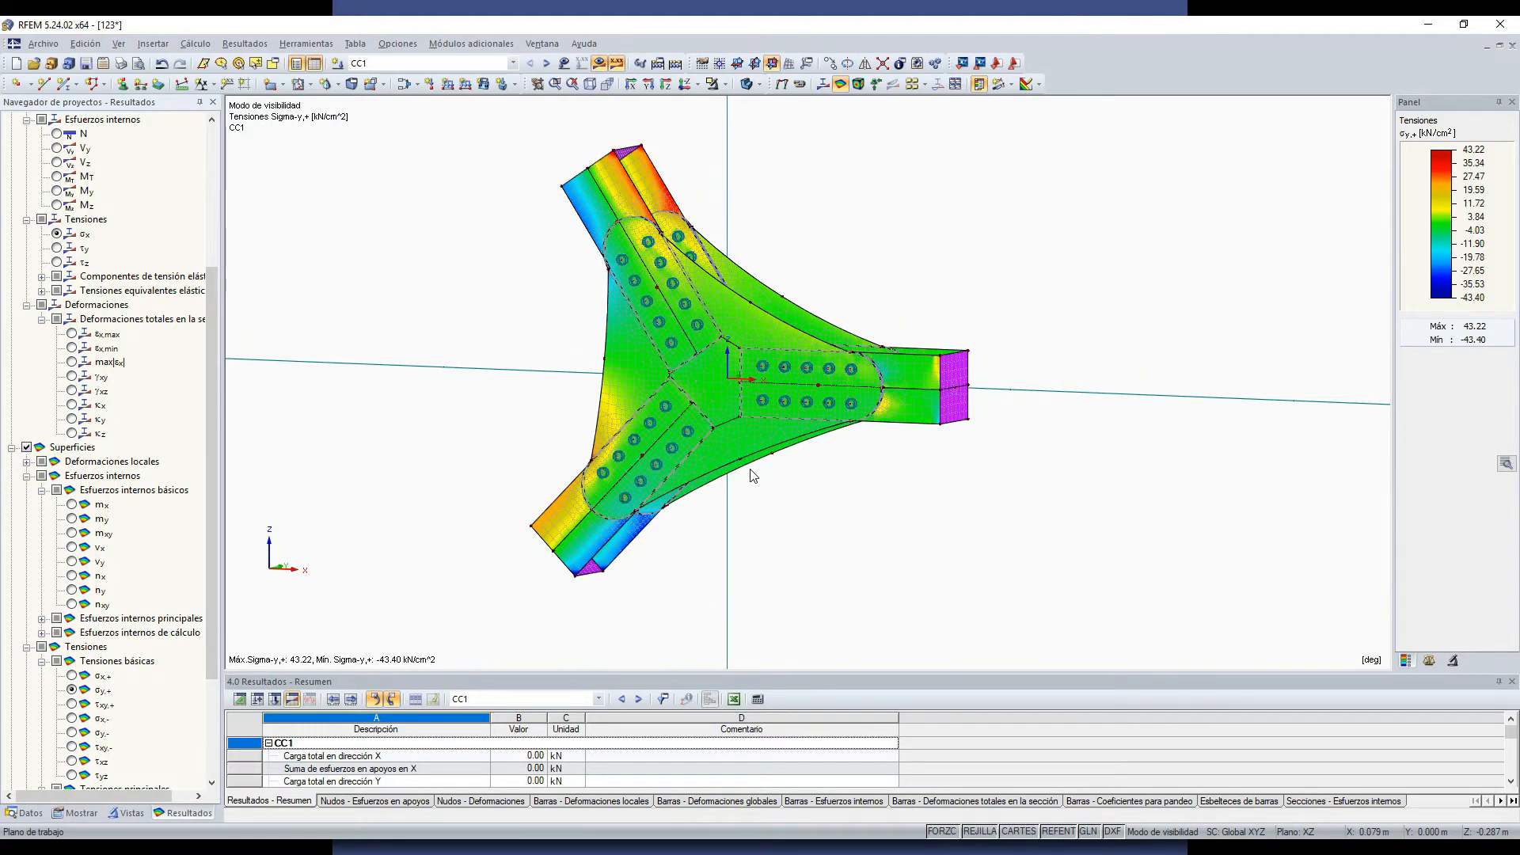
Step: Cancel the visibility mode and look over the stressed connection together with all three members
right_click(769, 528)
mouse_move(993, 486)
left_click(1066, 493)
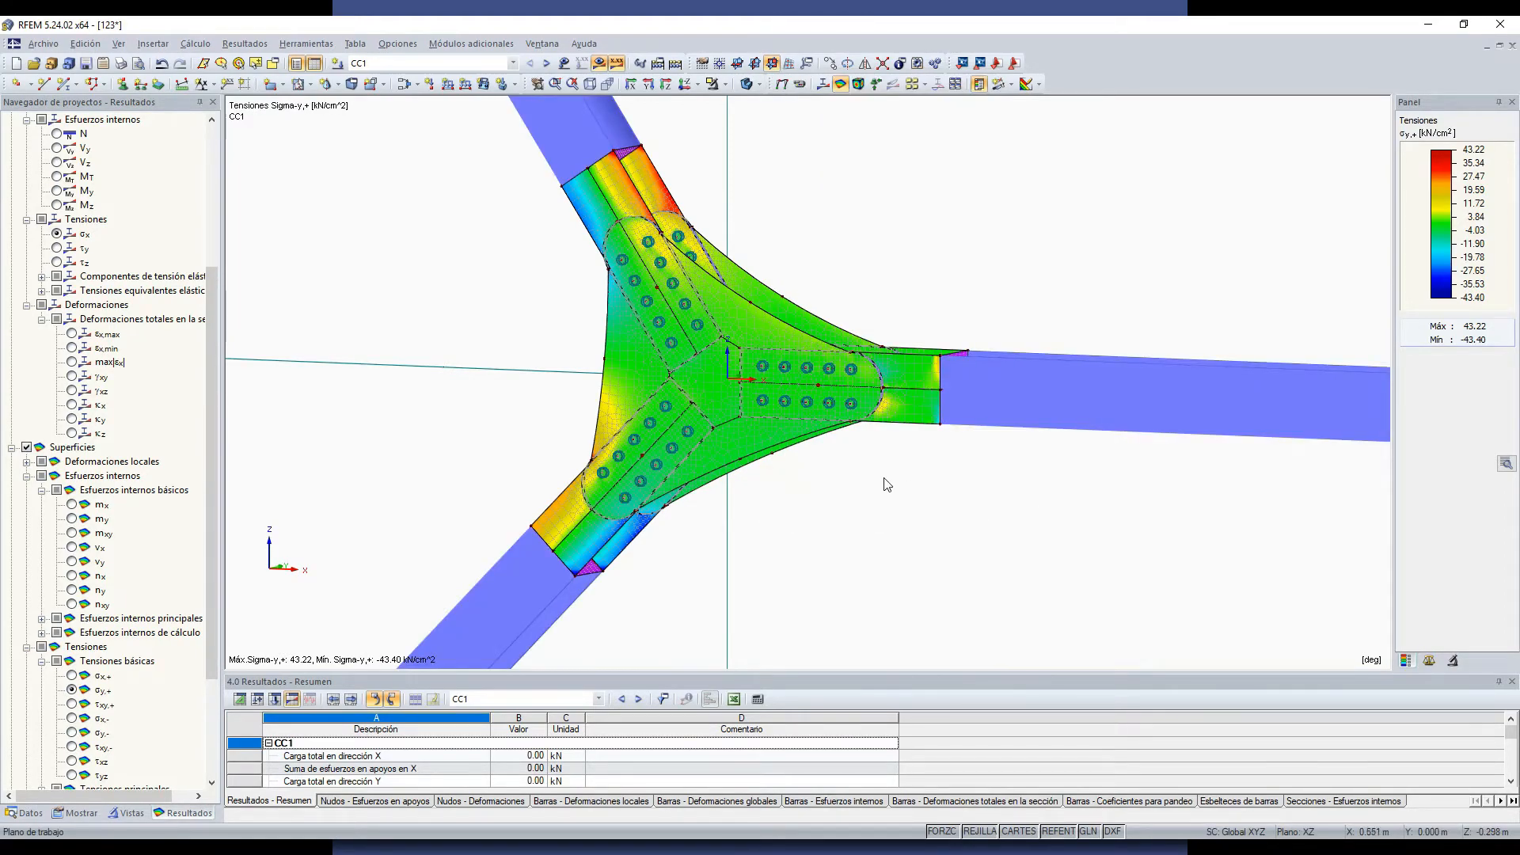
scroll(887, 484, "down", 5)
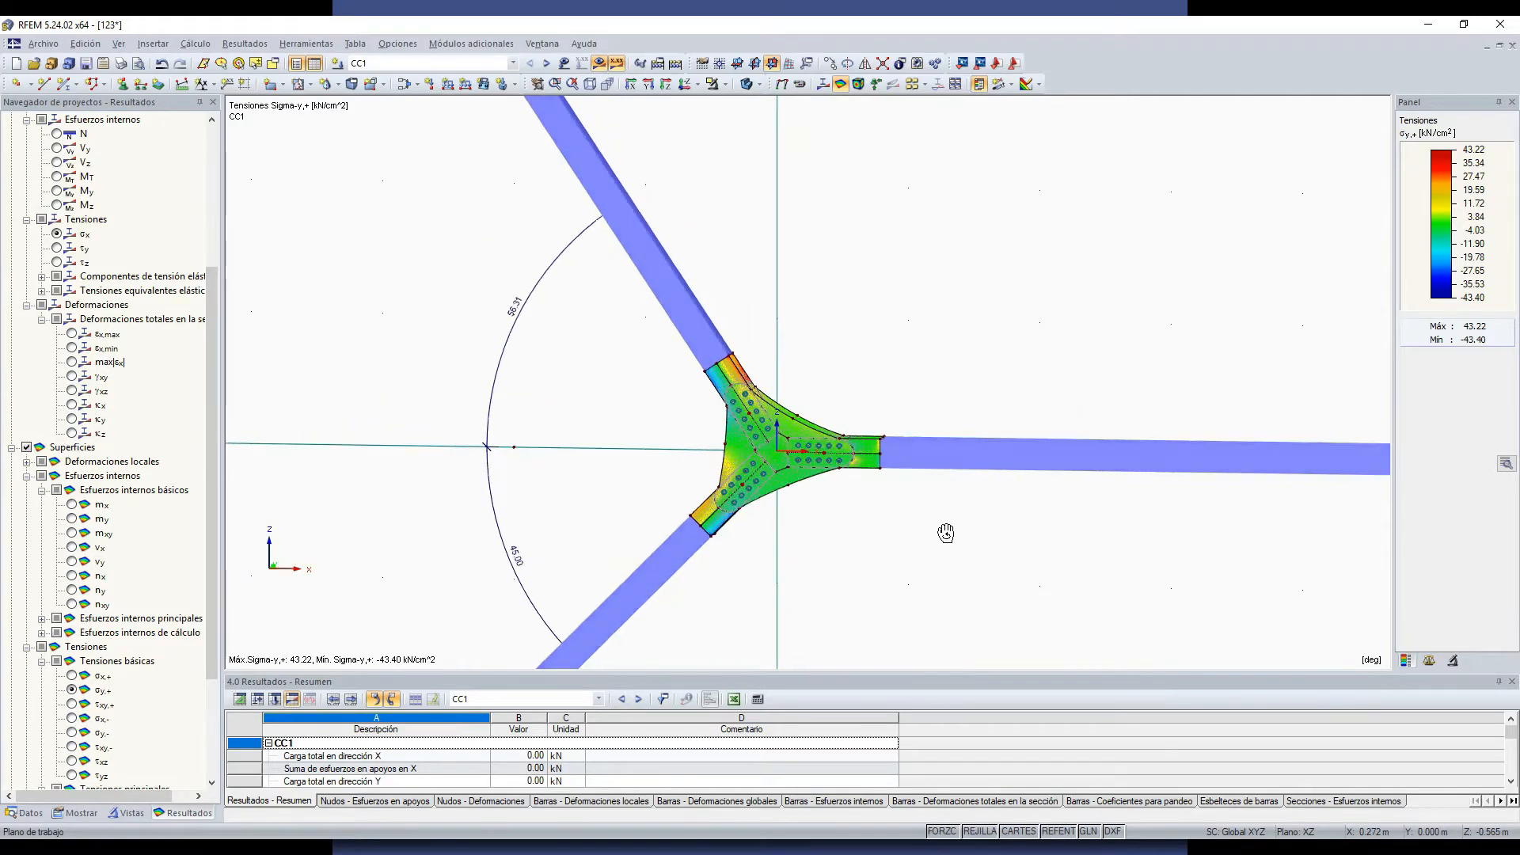
scroll(841, 467, "up", 2)
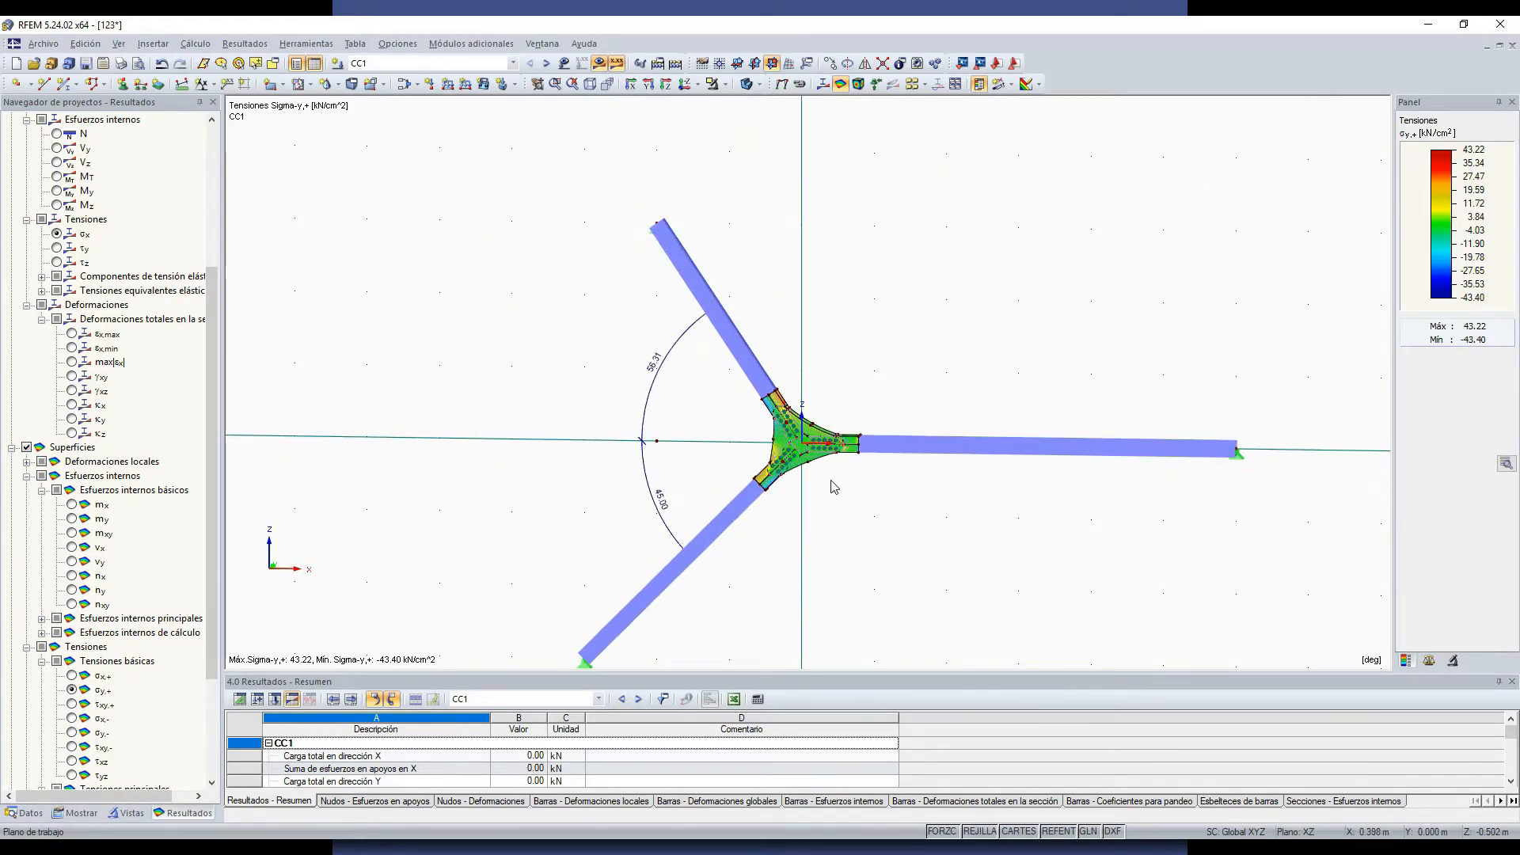
scroll(981, 518, "down", 1)
middle_click_drag(980, 521, 864, 455)
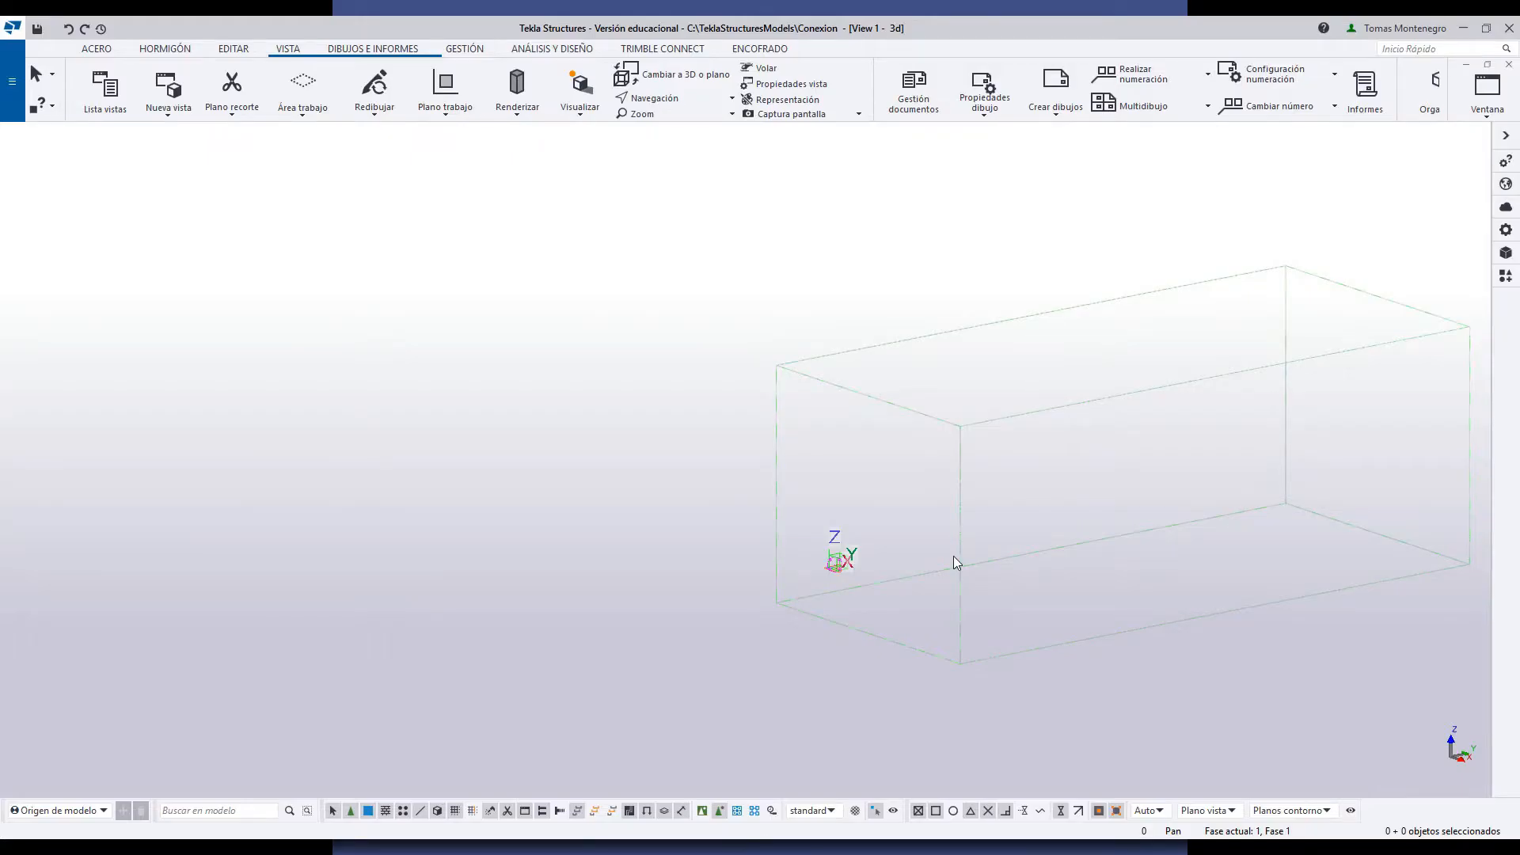
scroll(953, 556, "up", 3)
scroll(778, 596, "down", 3)
middle_click_drag(728, 544, 646, 639)
scroll(646, 639, "up", 3)
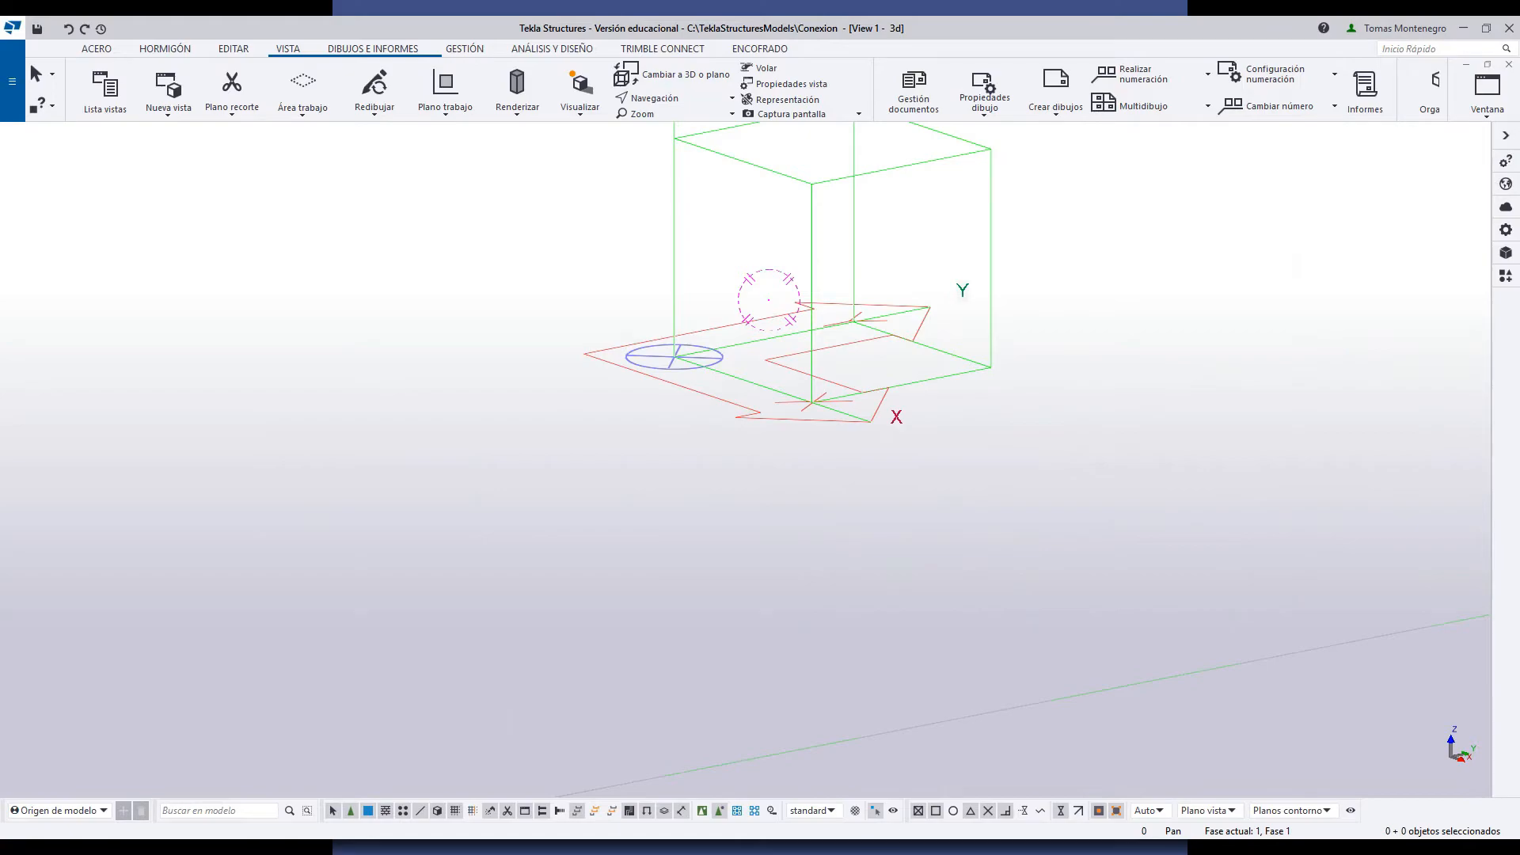
Step: Switch to RFEM and export the connection model to Tekla Structures, overwriting the existing model and keeping the continuous-member option
left_click(807, 851)
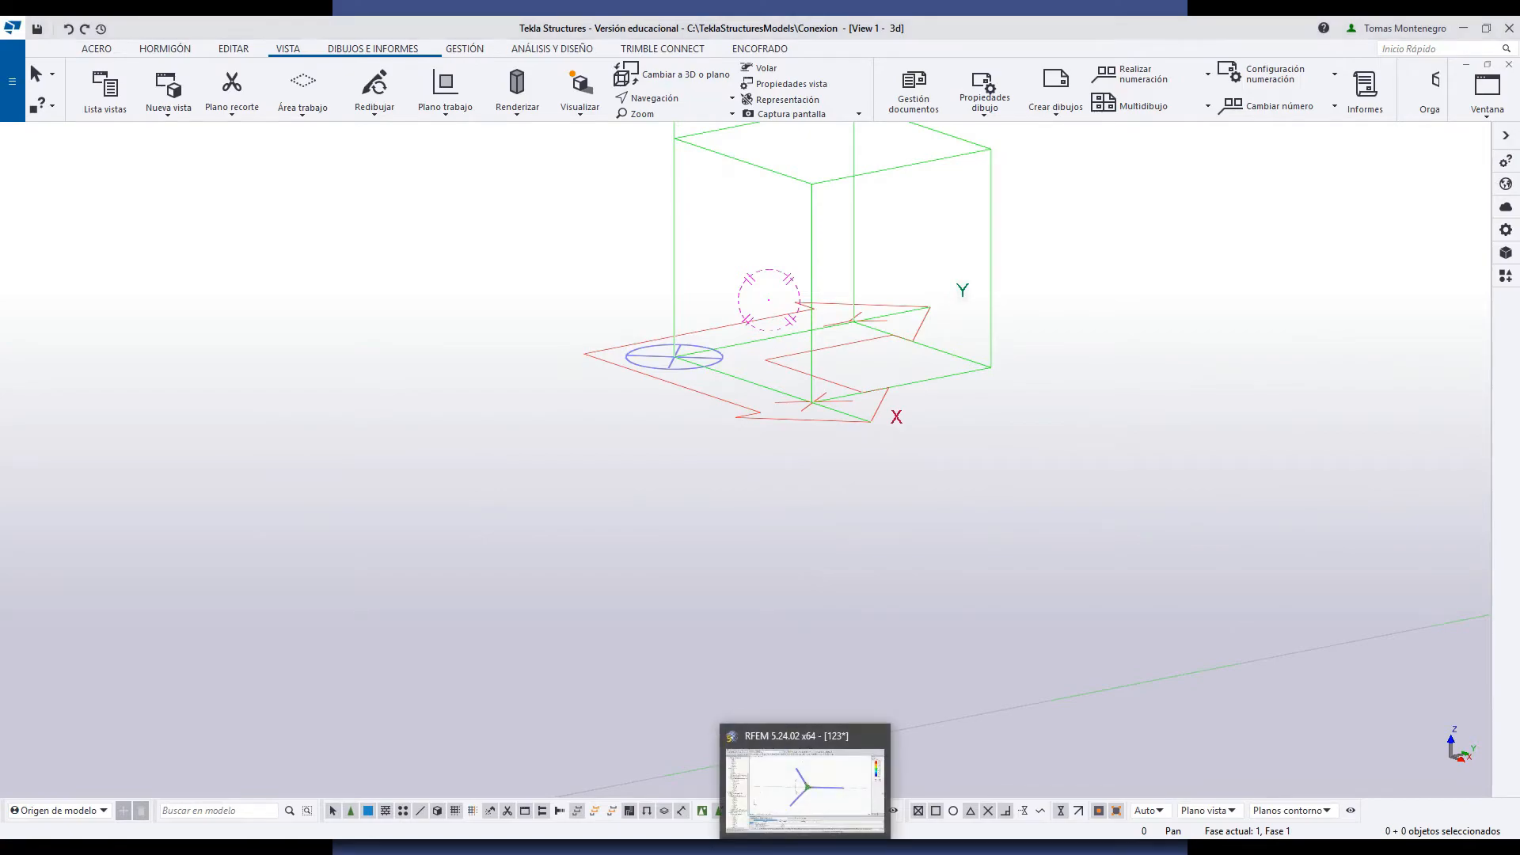
middle_click_drag(885, 467, 814, 480, "ctrl")
scroll(808, 318, "up", 4)
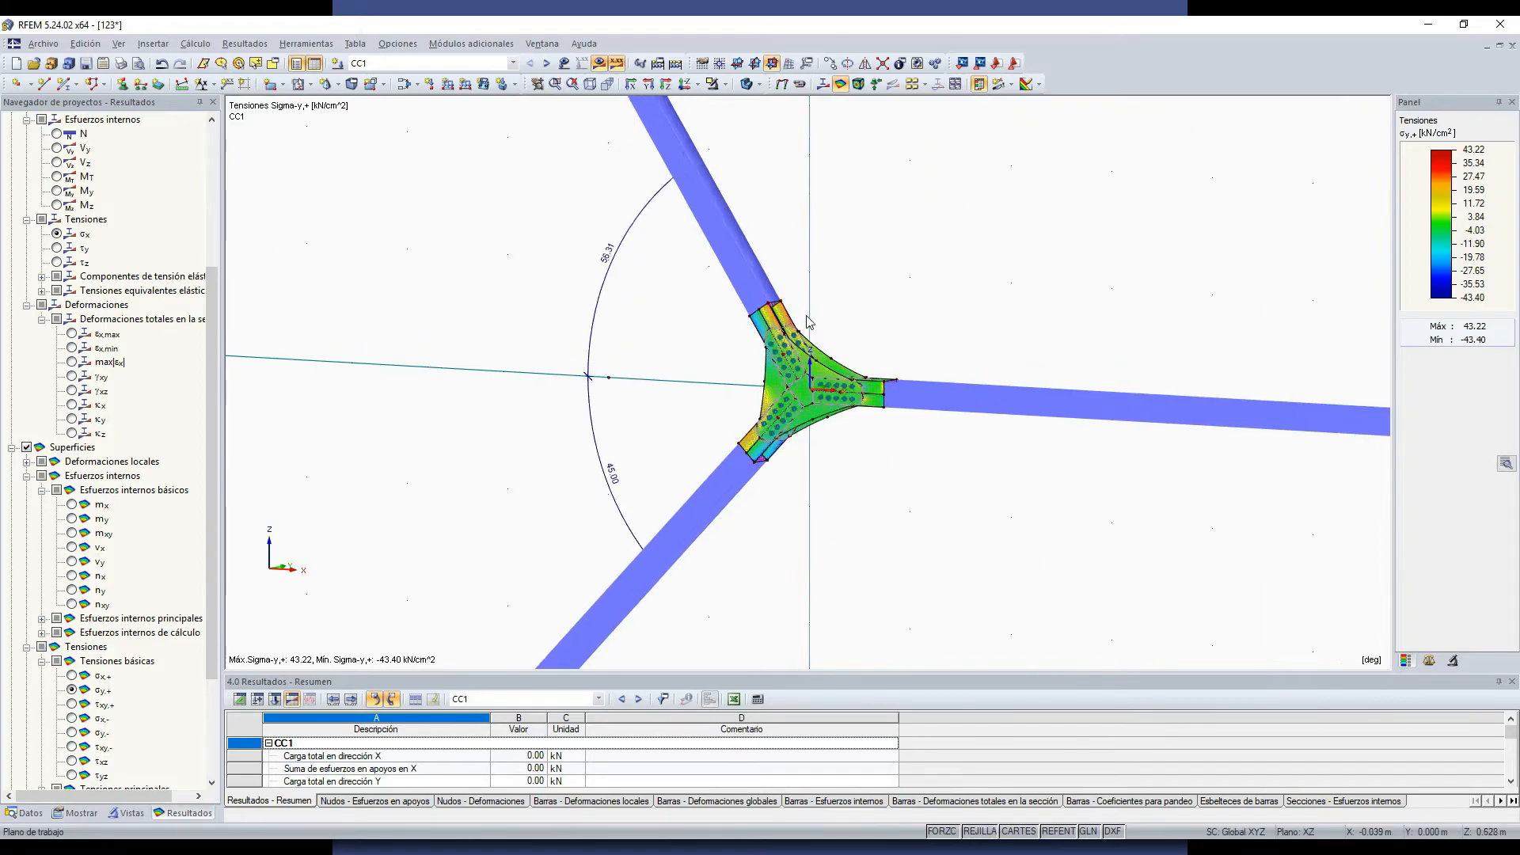
scroll(843, 265, "down", 6)
scroll(846, 271, "down", 1)
left_click_drag(534, 114, 1208, 539)
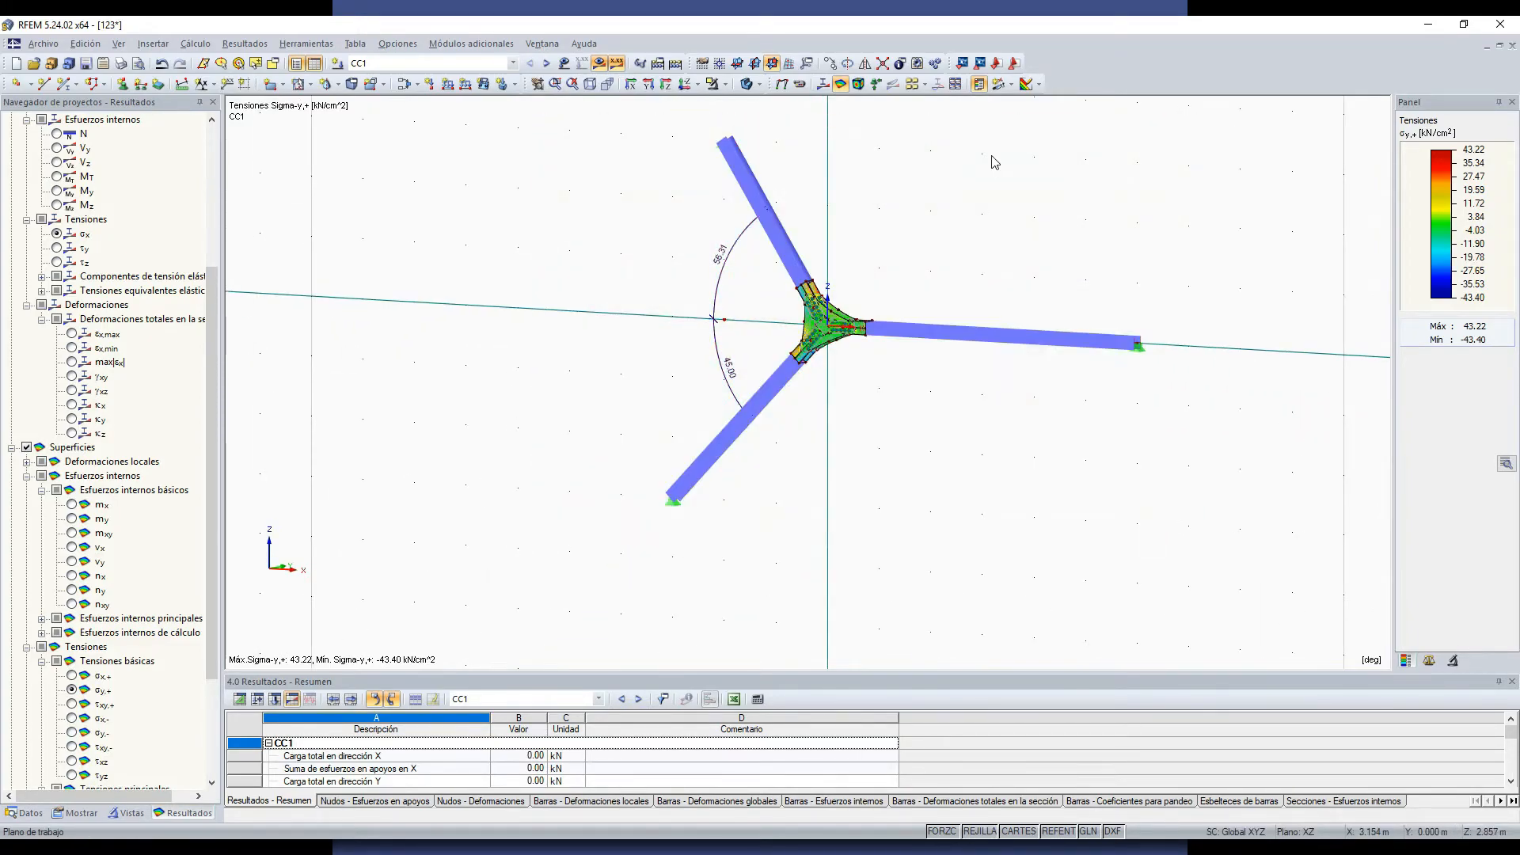
left_click(981, 65)
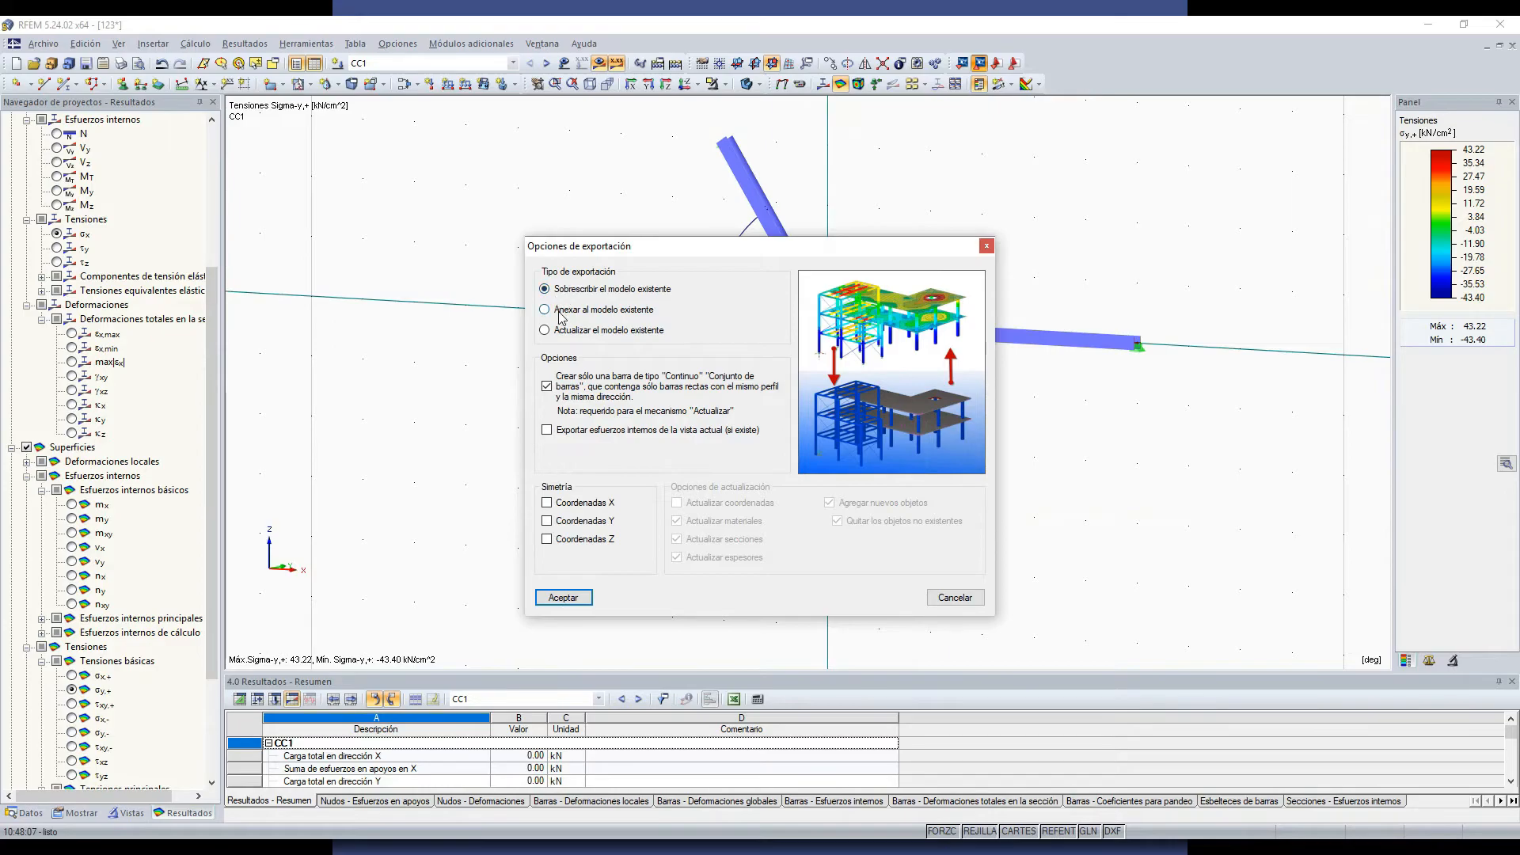
left_click(562, 598)
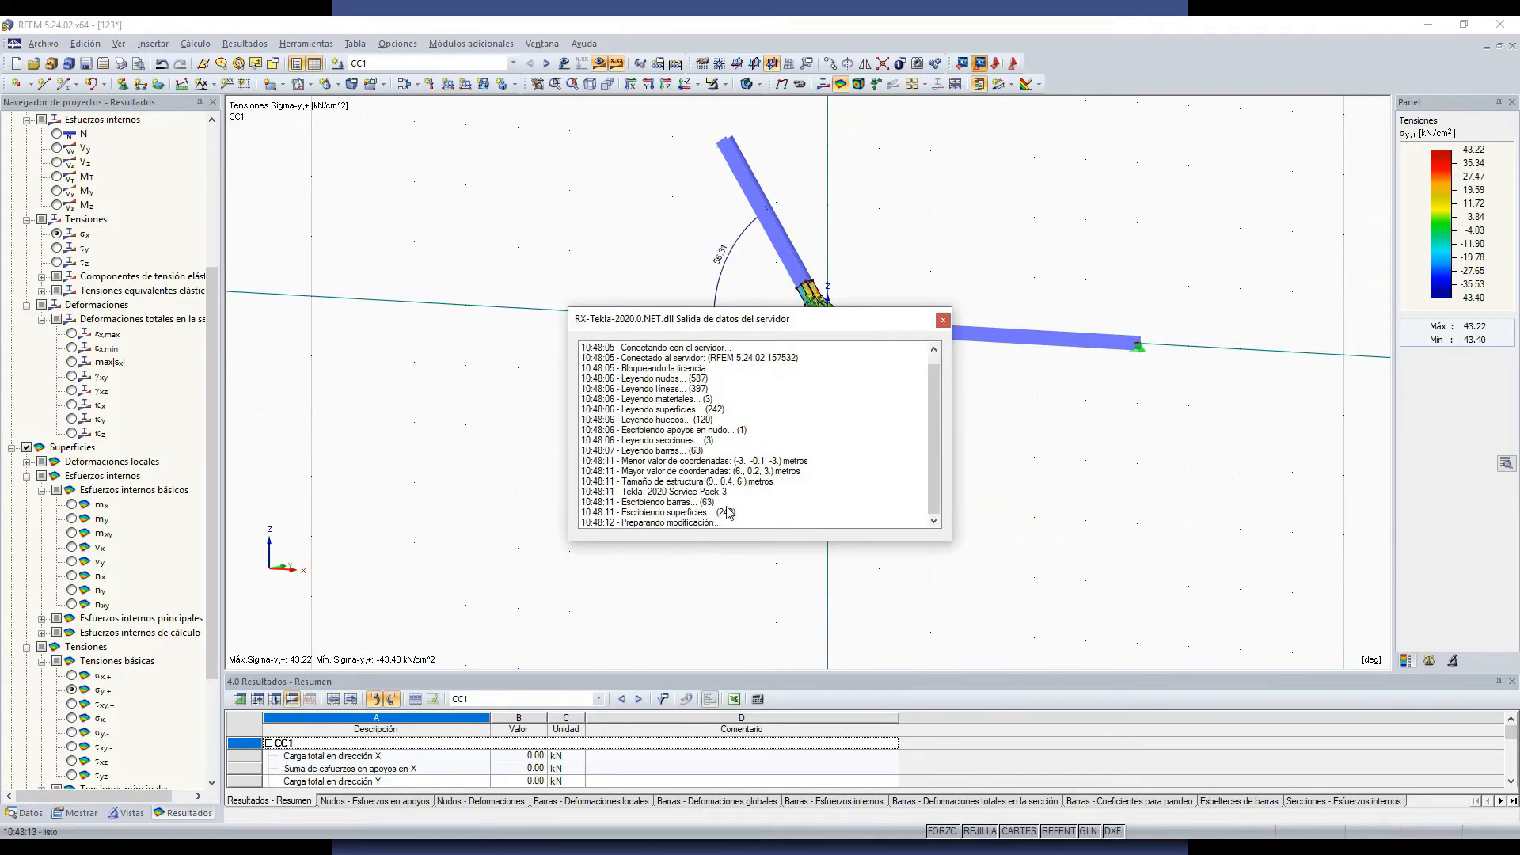
left_click(960, 544)
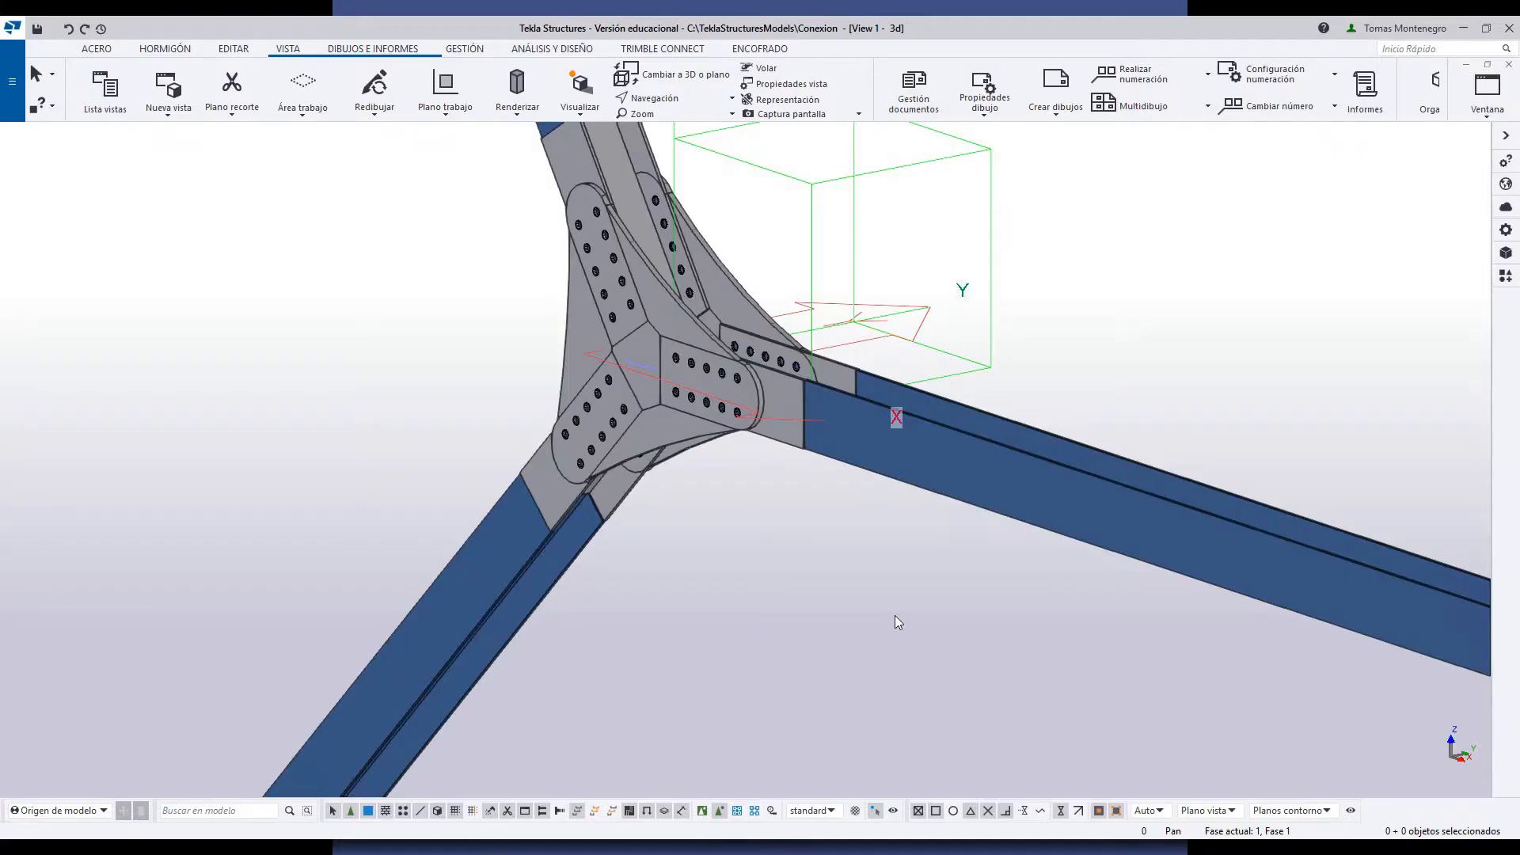
Step: Examine the exported three-member connection in Tekla Structures, including the transition between the connection plates and the horizontal beam
scroll(725, 472, "down", 3)
scroll(815, 478, "up", 3)
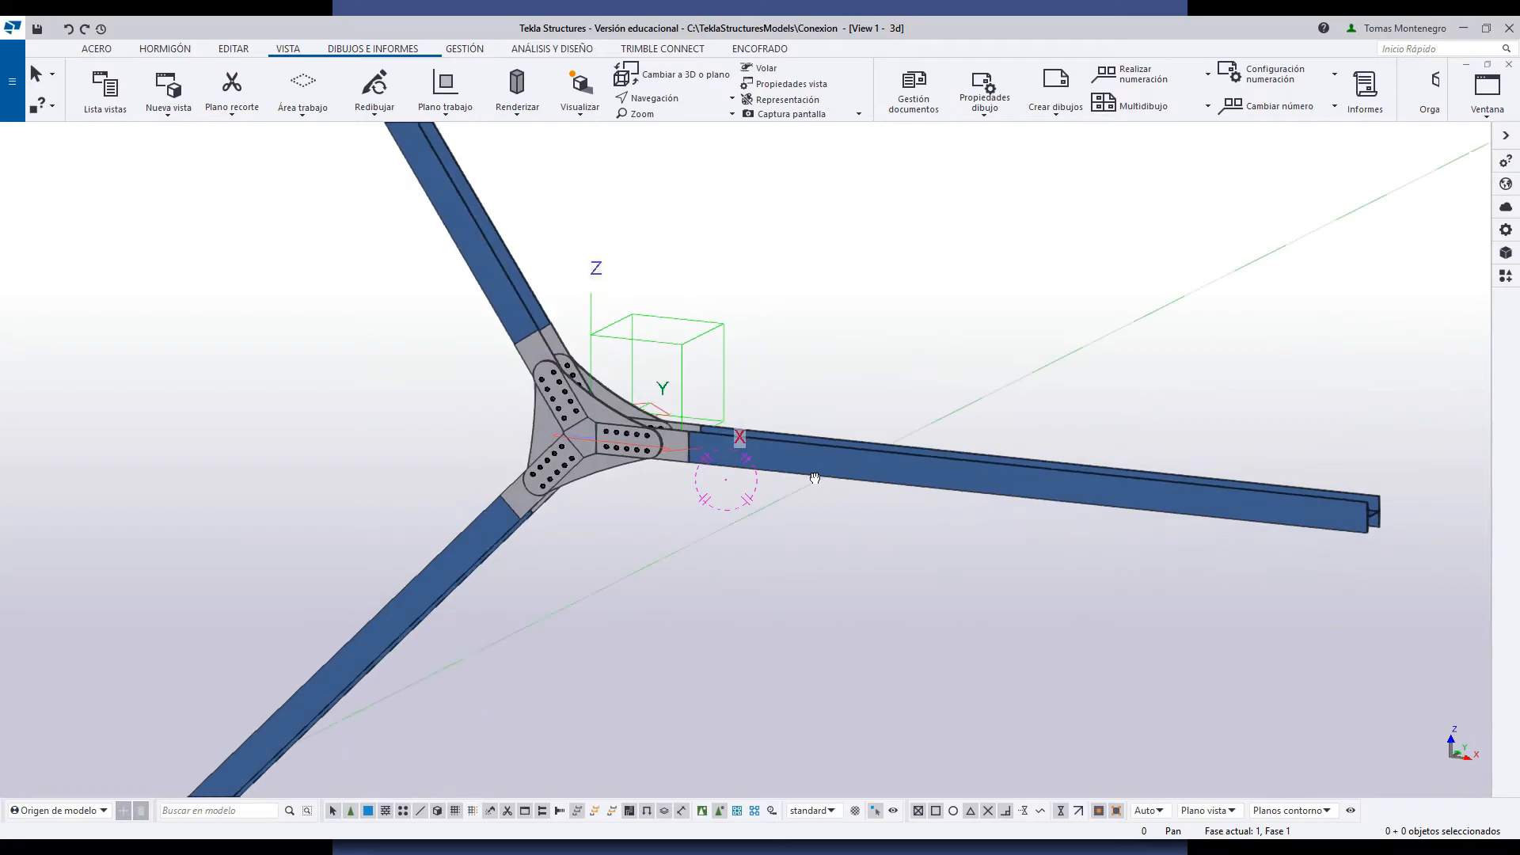
scroll(816, 478, "down", 2)
scroll(669, 443, "up", 6)
scroll(424, 435, "down", 1)
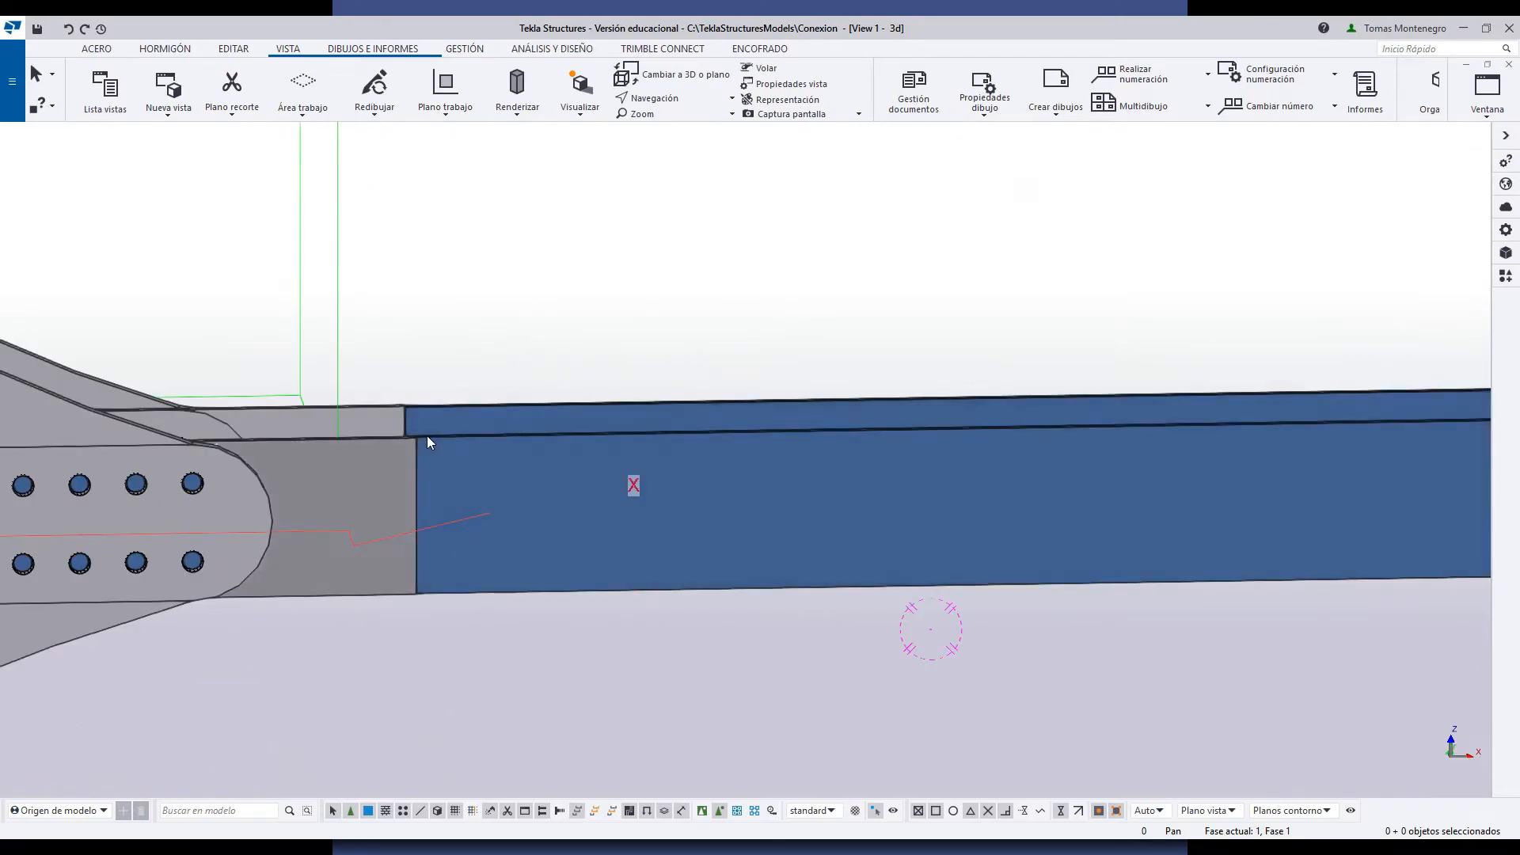
scroll(762, 483, "down", 4)
Step: Select the horizontal beam, the triangular plate piece and the central plate piece in turn to inspect the transferred objects
left_click(1035, 467)
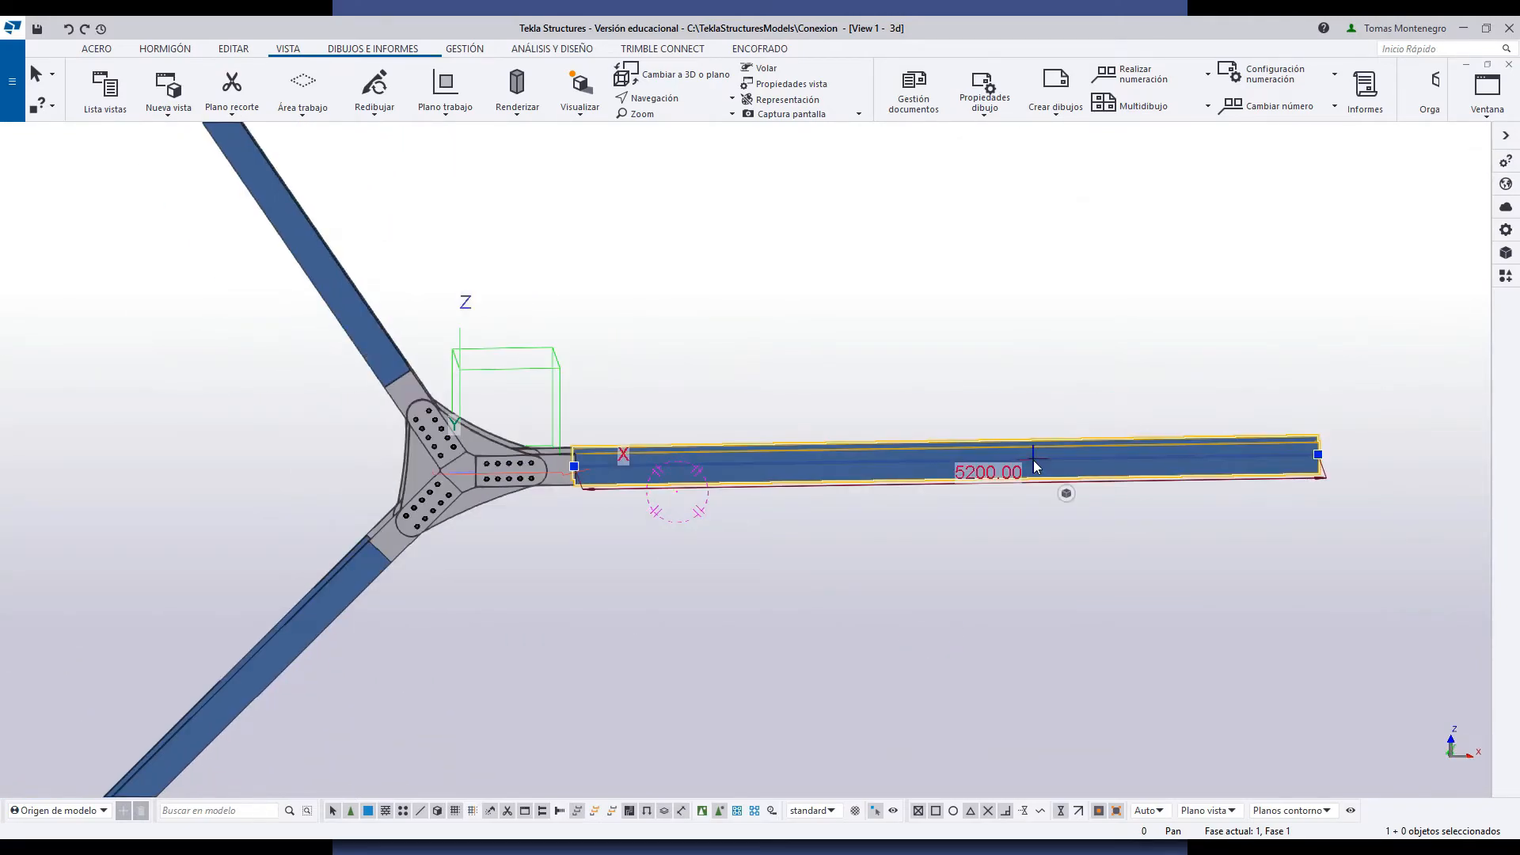
scroll(434, 511, "up", 6)
left_click(435, 449)
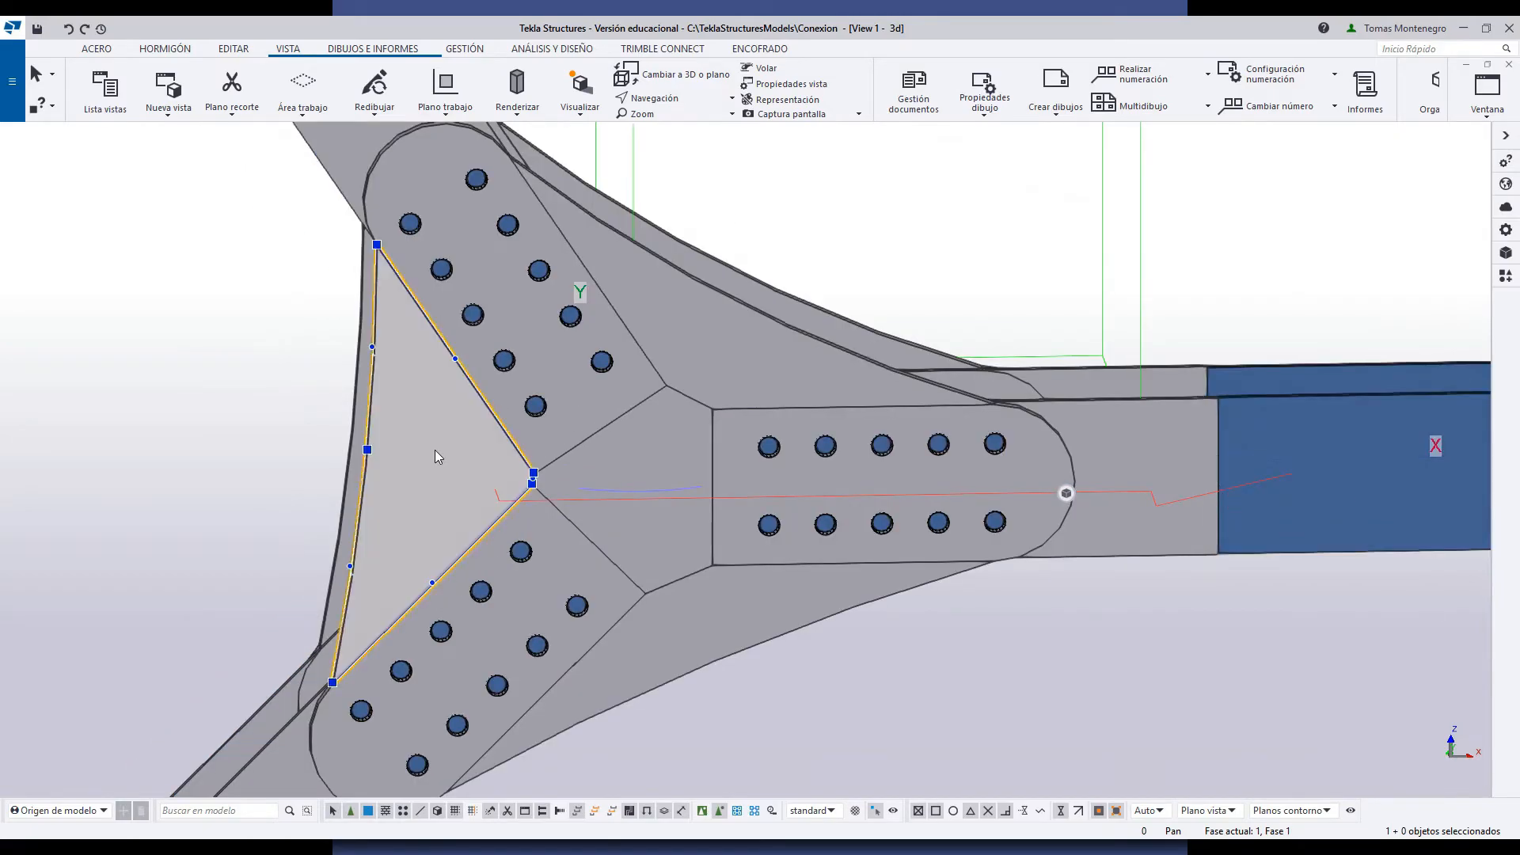
left_click(622, 457)
middle_click_drag(617, 455, 523, 448, "ctrl")
scroll(386, 403, "down", 6)
scroll(372, 412, "up", 4)
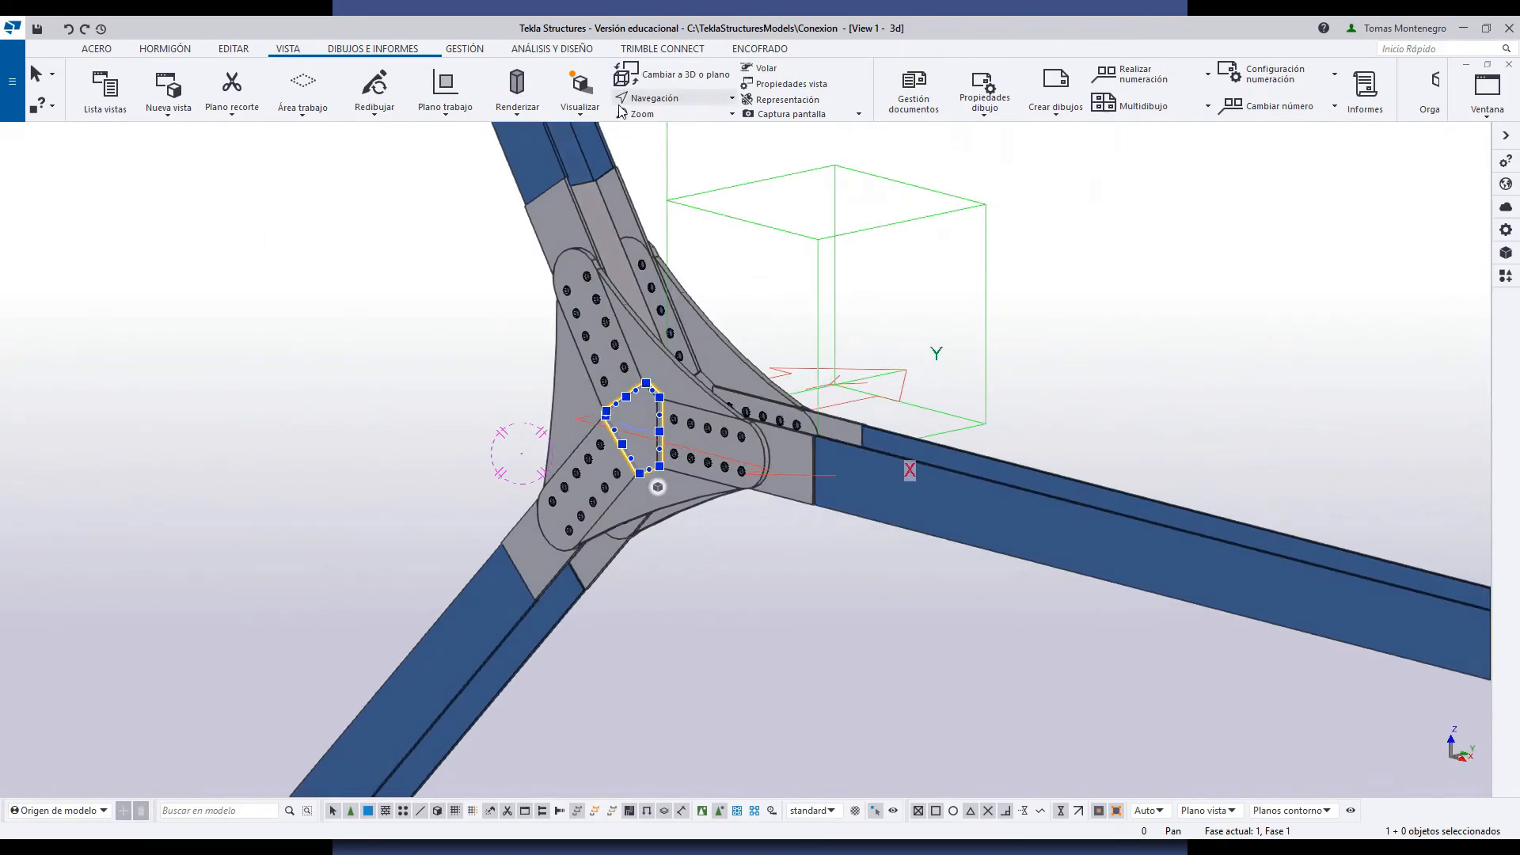
Step: Open the model in Trimble Connect Visualizer and examine the rendered bolted connection from both sides
left_click(582, 83)
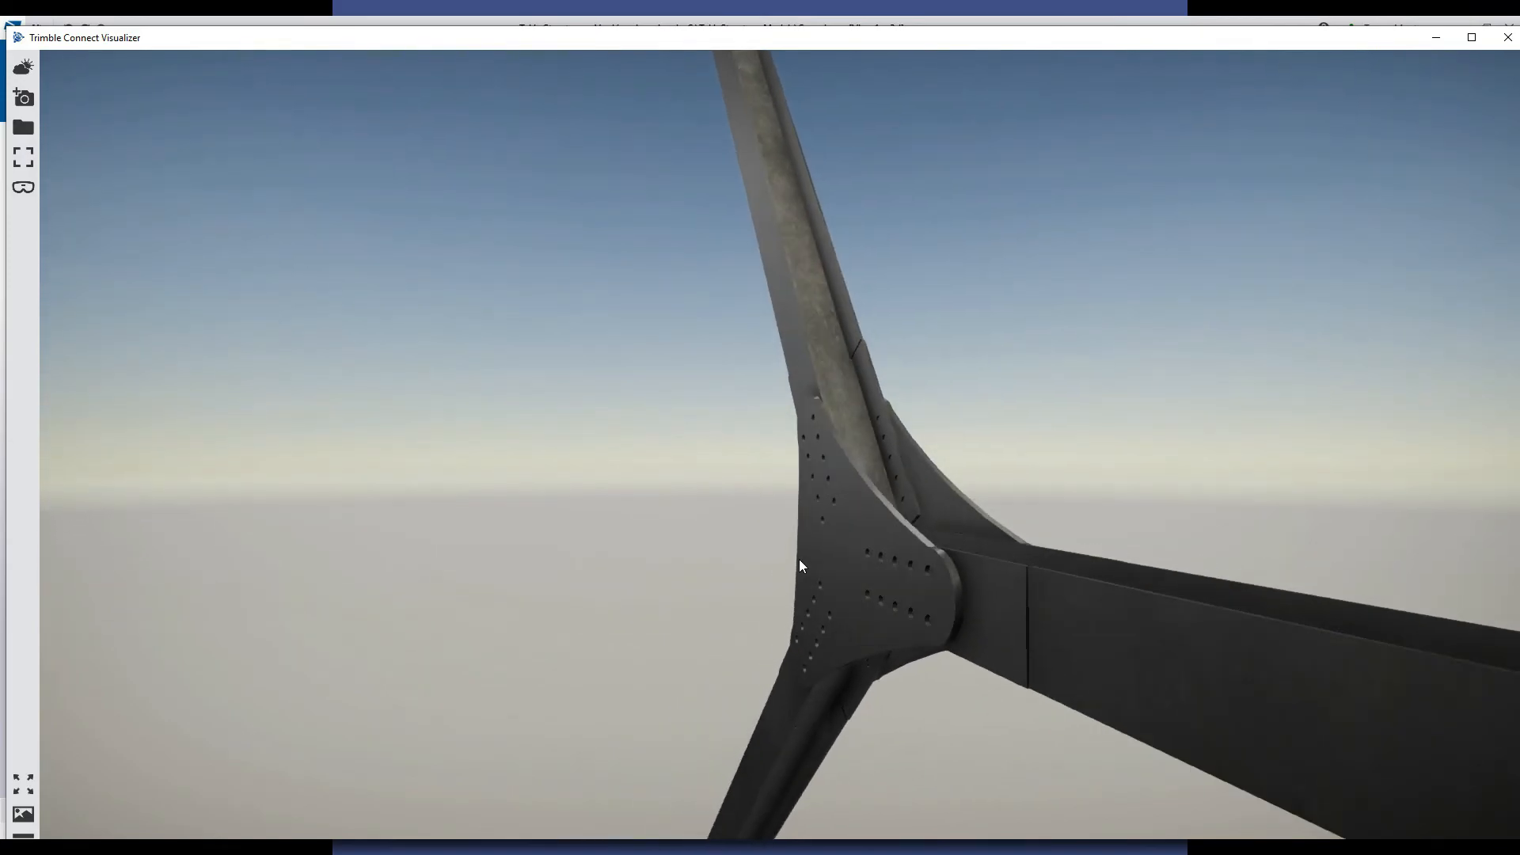
middle_click_drag(799, 559, 1019, 509)
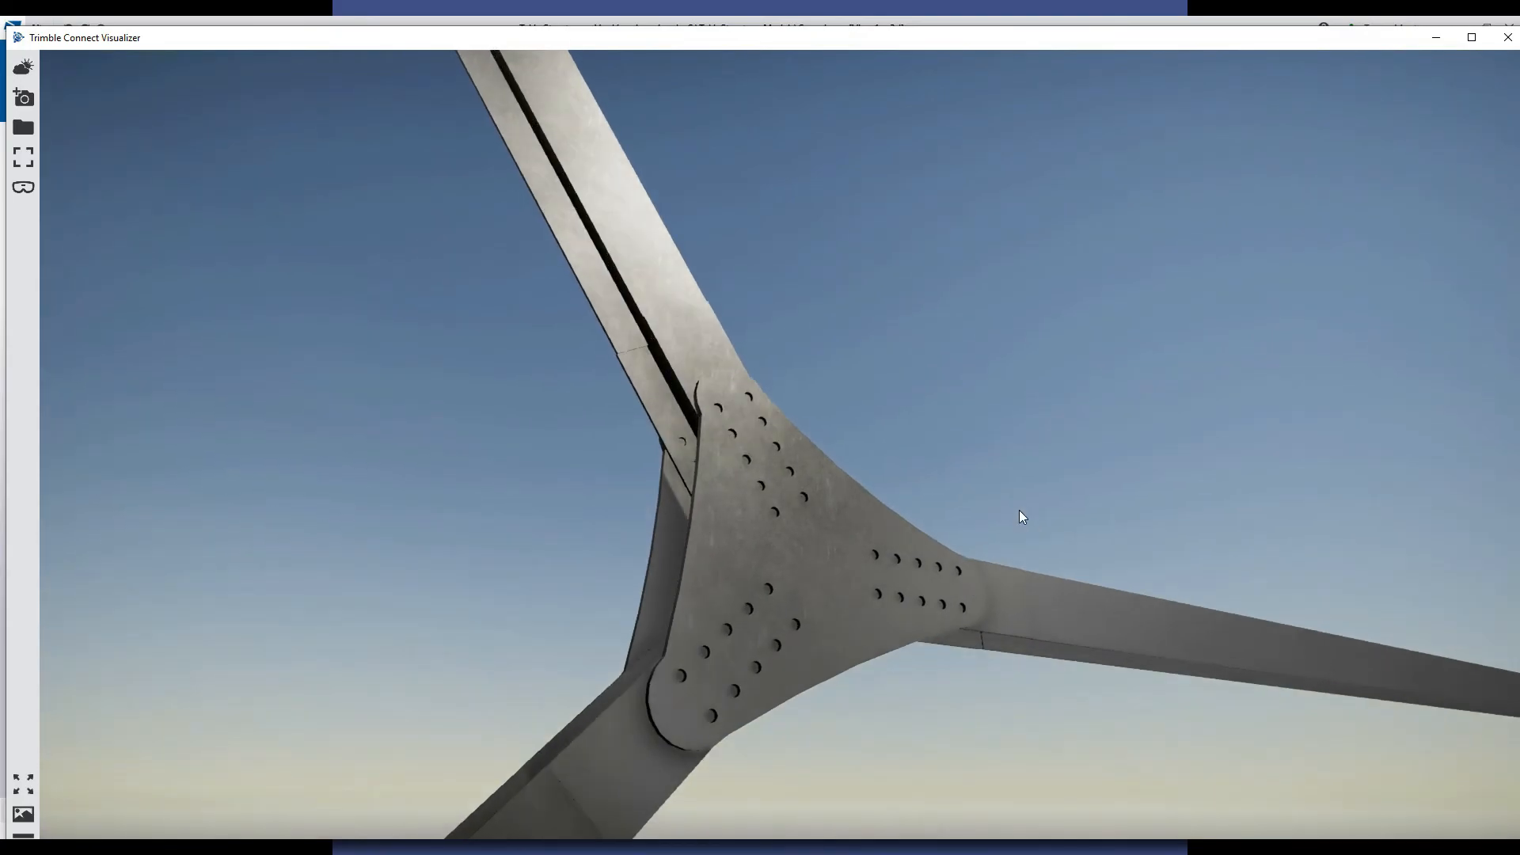
middle_click_drag(778, 569, 758, 593)
middle_click_drag(806, 532, 866, 570)
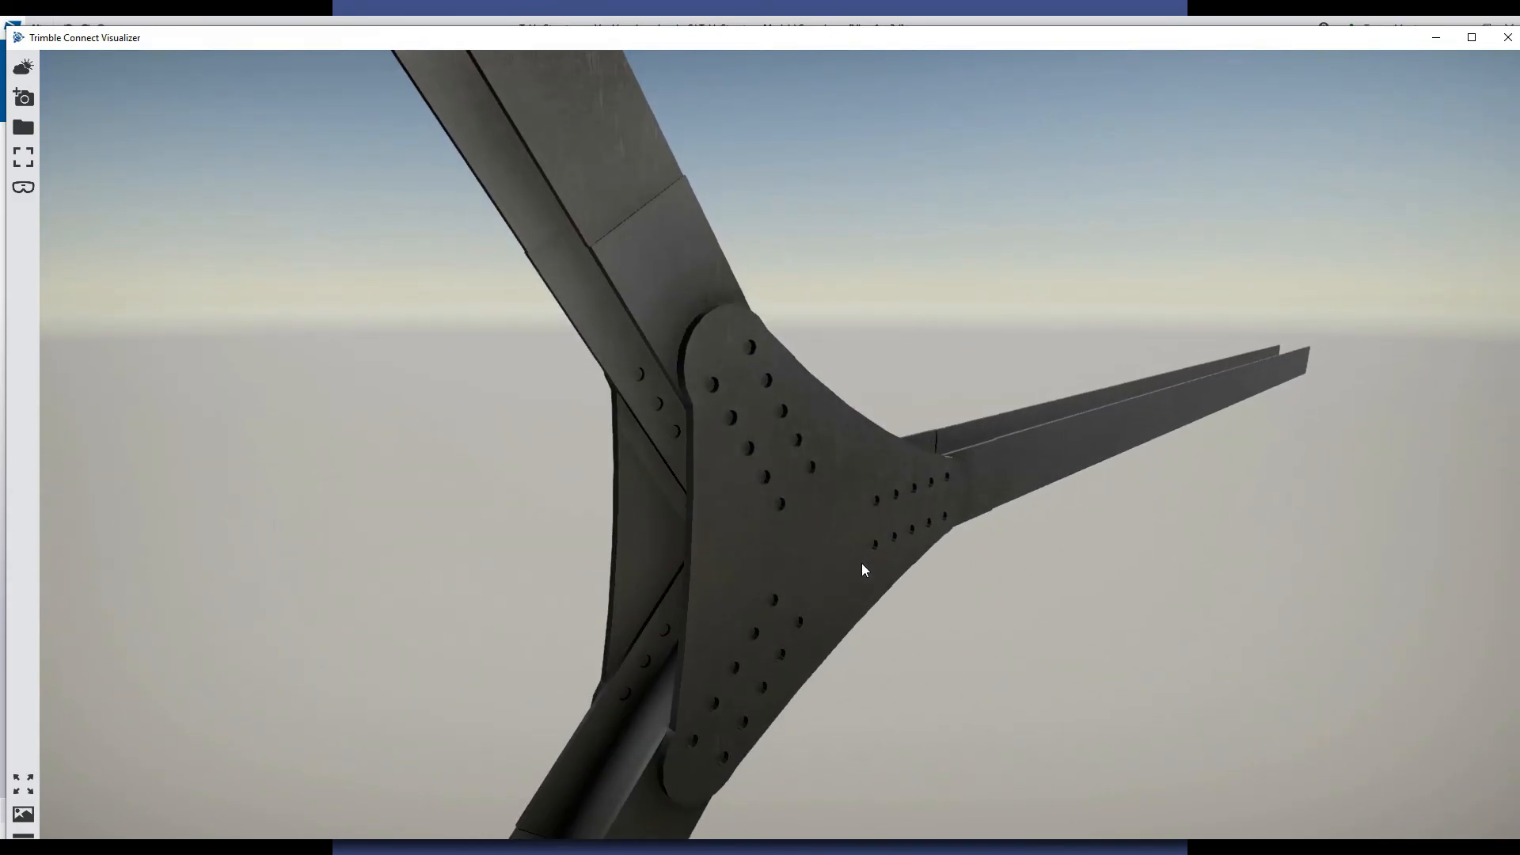